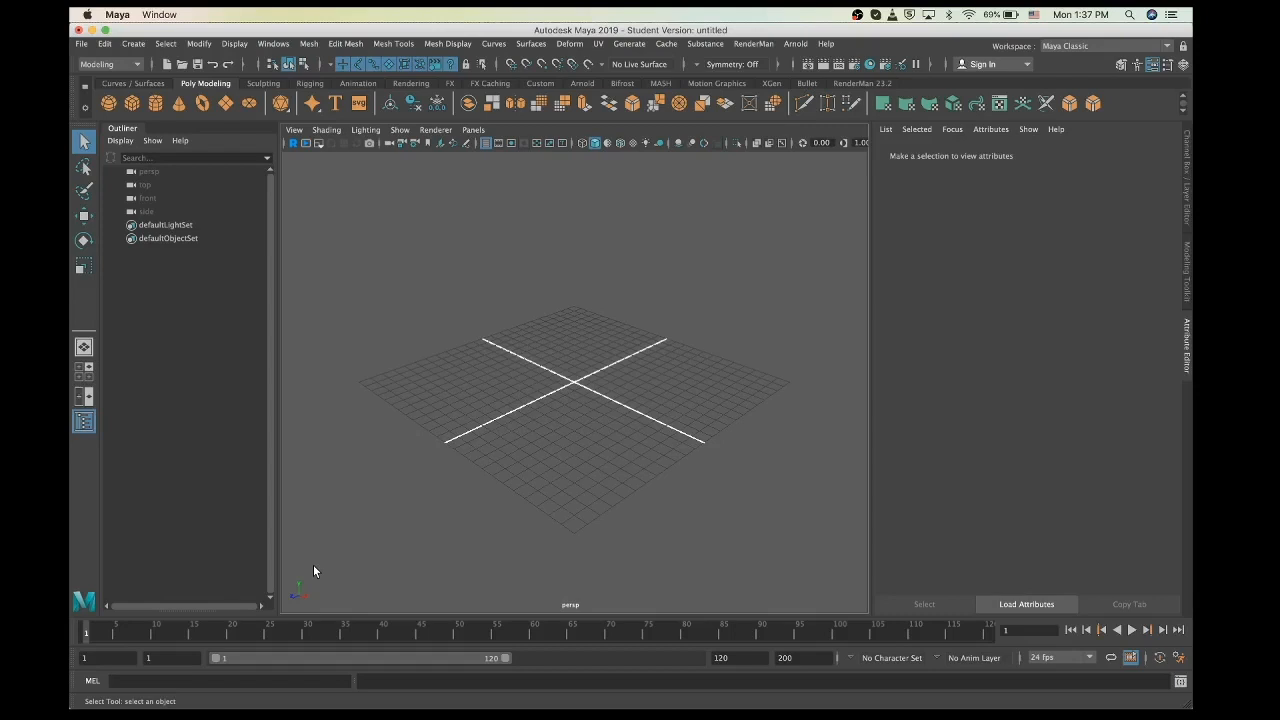
Switch to the Rigging menu set and open the Content Browser
{"action": "left_click", "coordinate": [137, 65]}
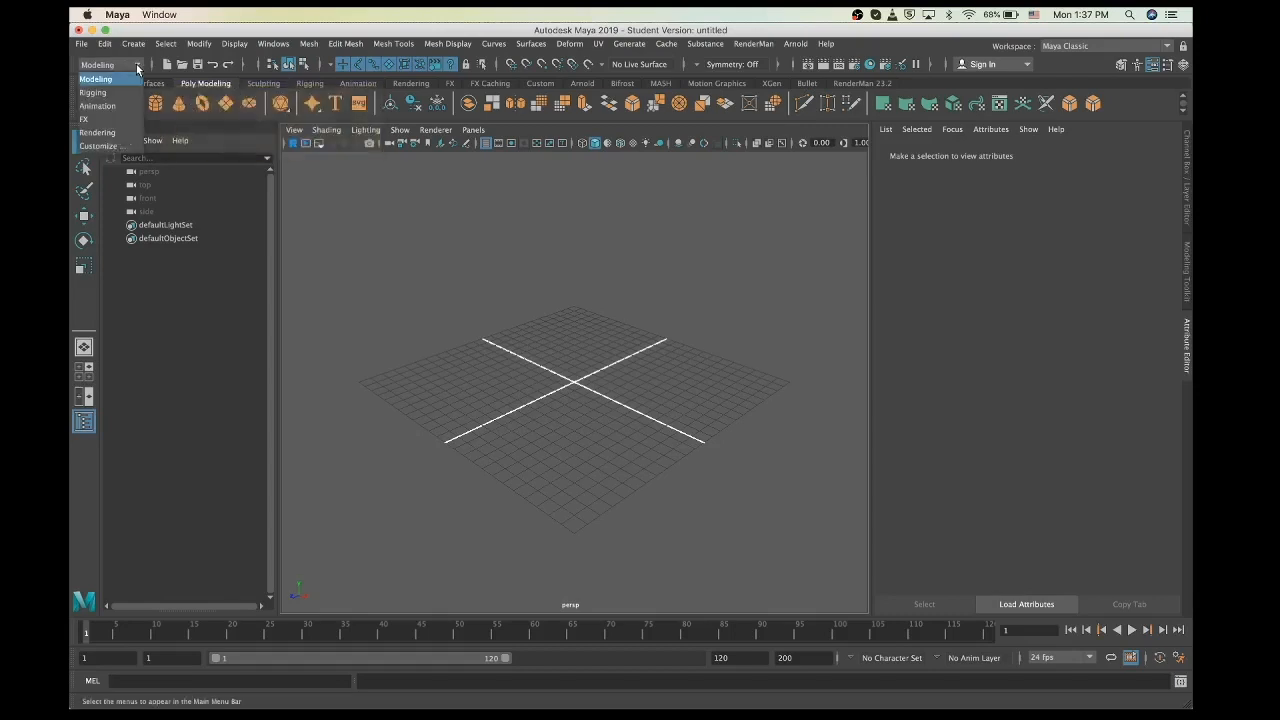
{"action": "left_click", "coordinate": [93, 93]}
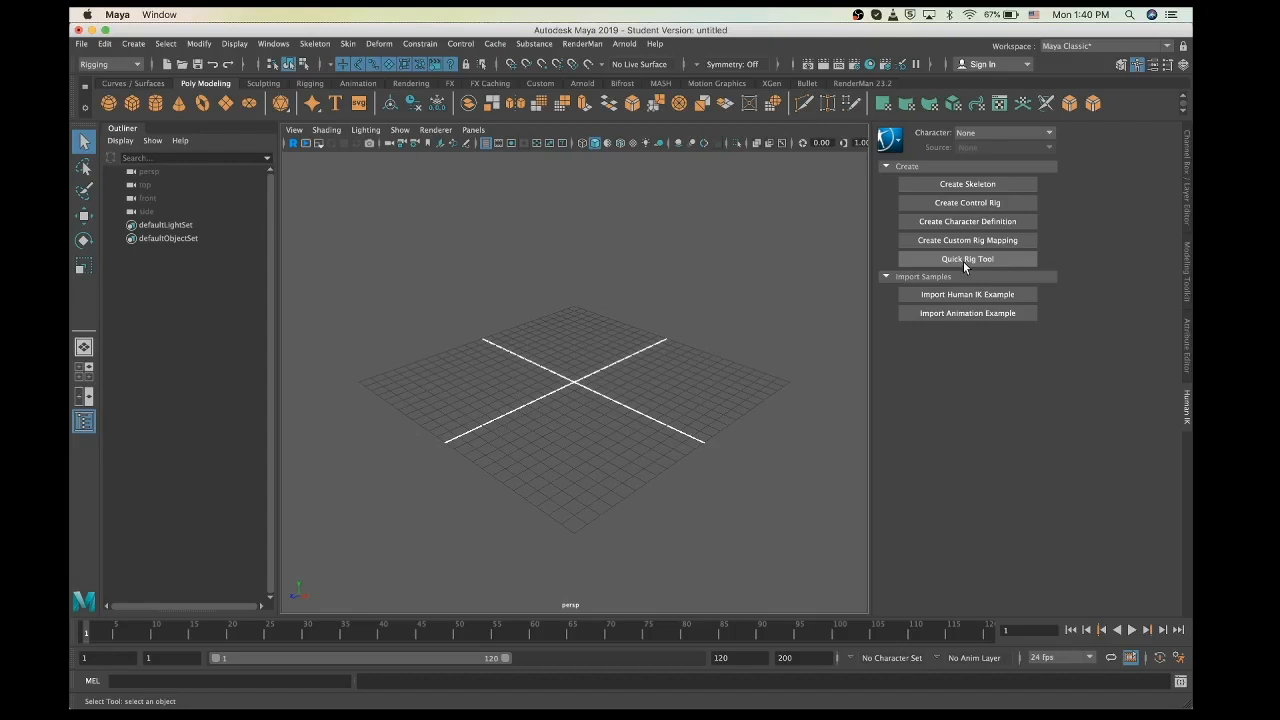
{"action": "left_click", "coordinate": [273, 45]}
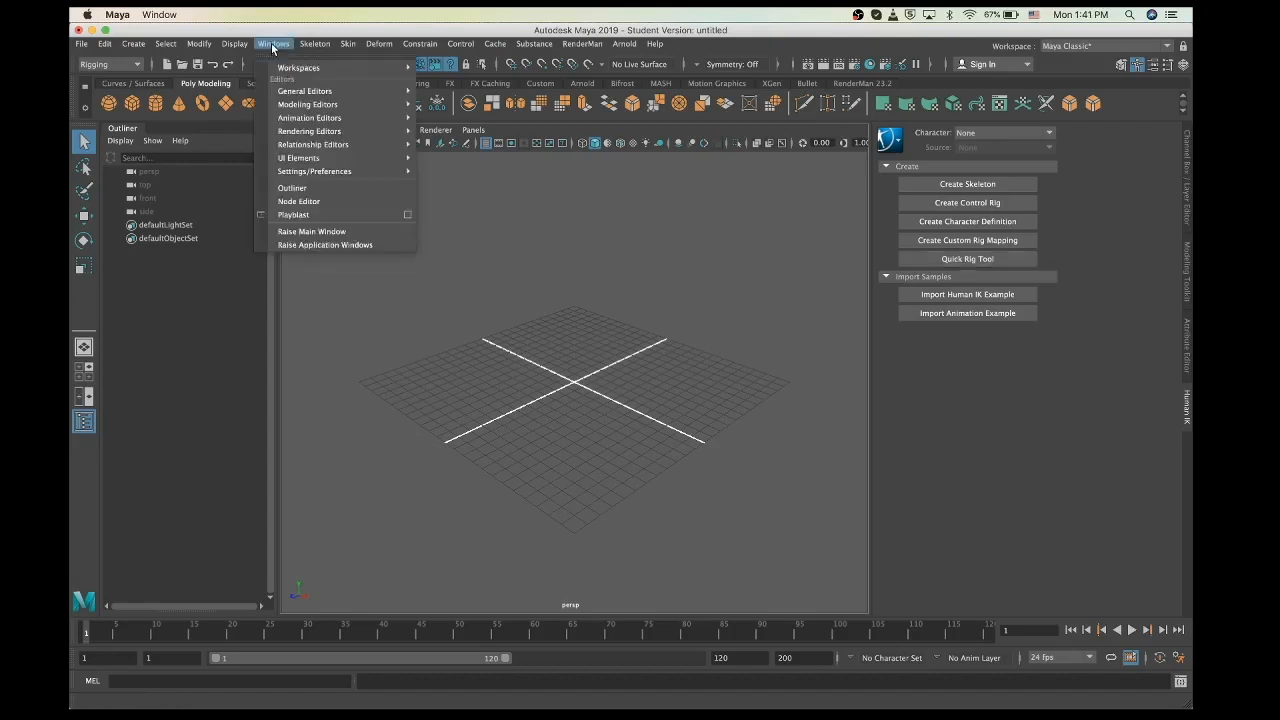
{"action": "mouse_move", "coordinate": [293, 119]}
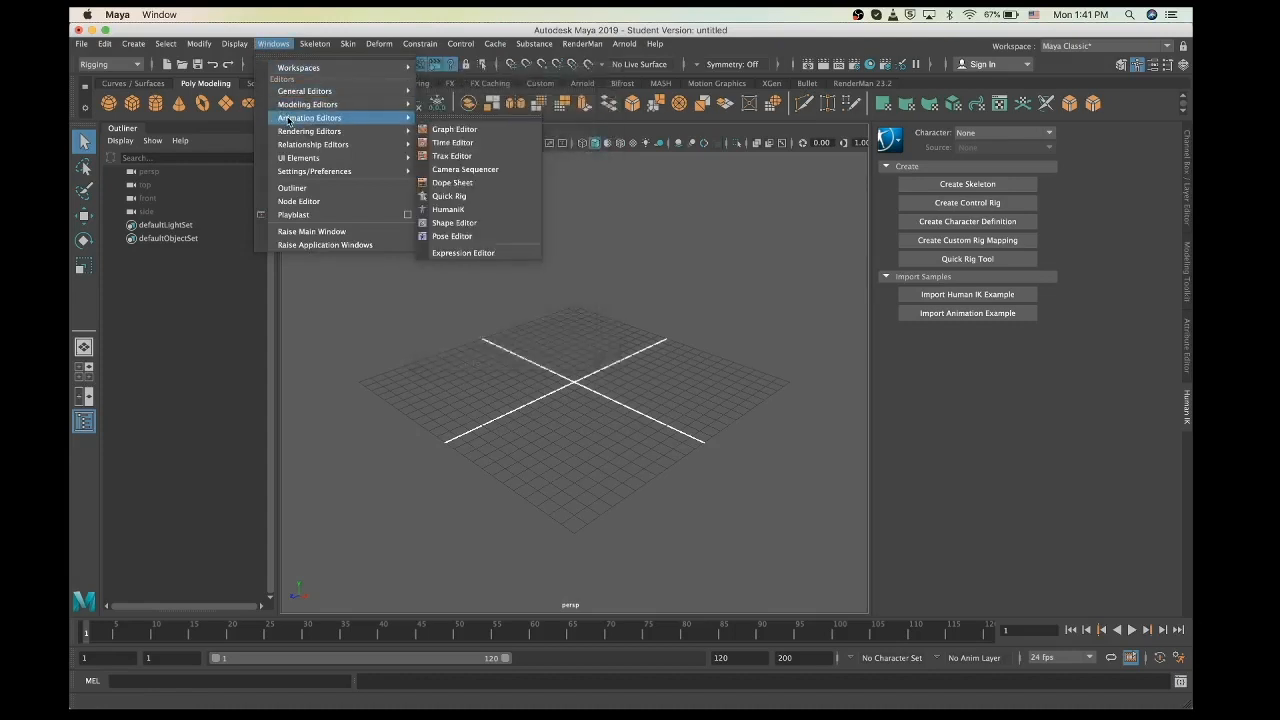
{"action": "mouse_move", "coordinate": [320, 91]}
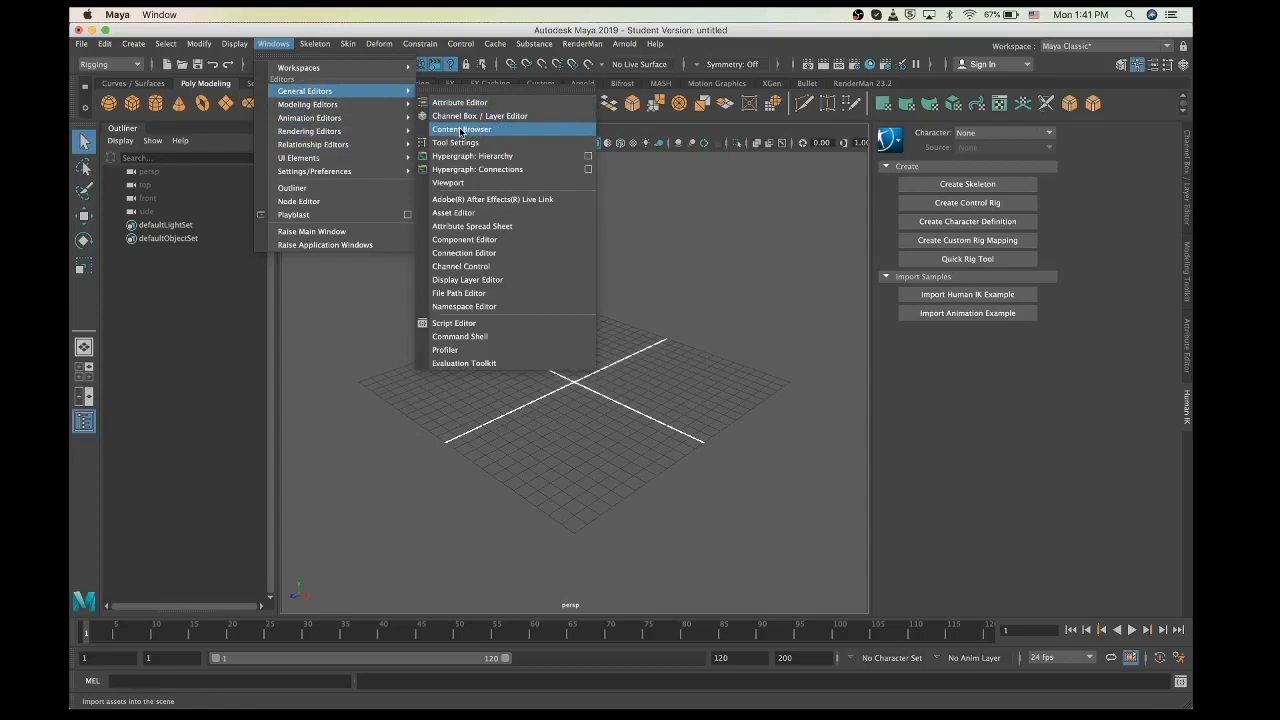
{"action": "left_click", "coordinate": [462, 130]}
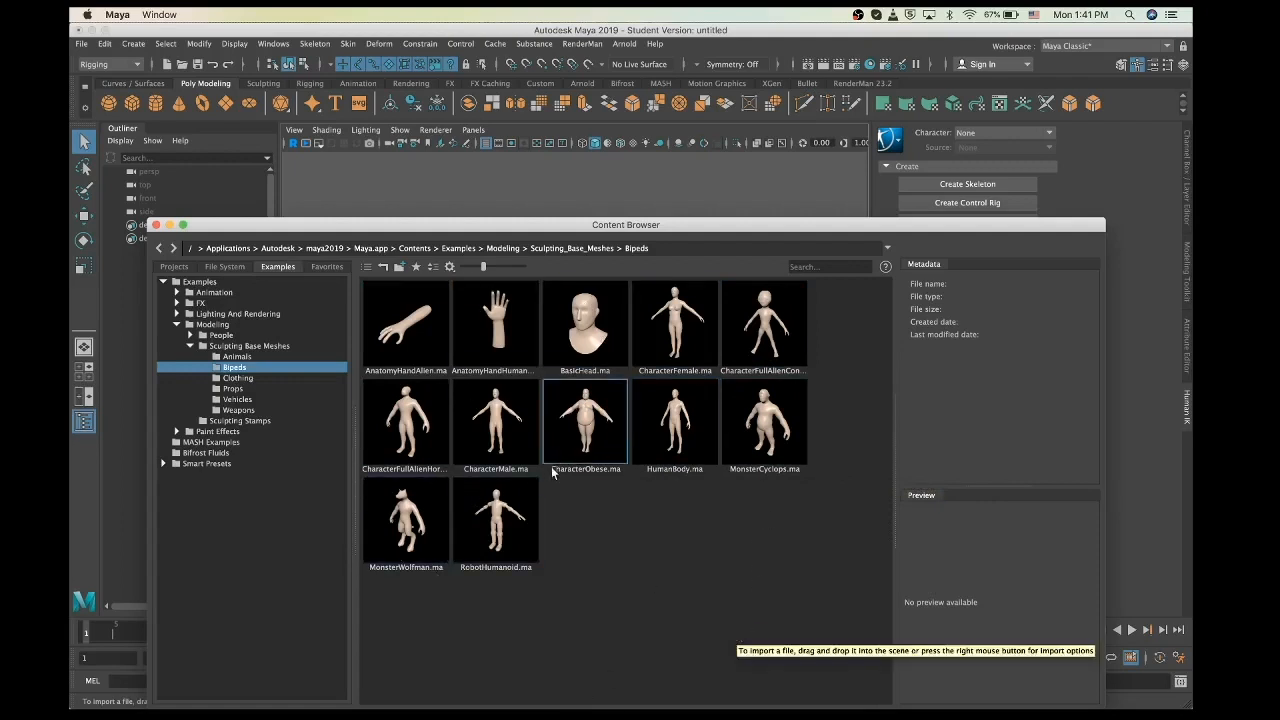
Import RobotHumanoid.ma from the Bipeds sculpting base meshes and close the Content Browser
{"action": "left_click", "coordinate": [497, 530]}
{"action": "double_click", "coordinate": [497, 530]}
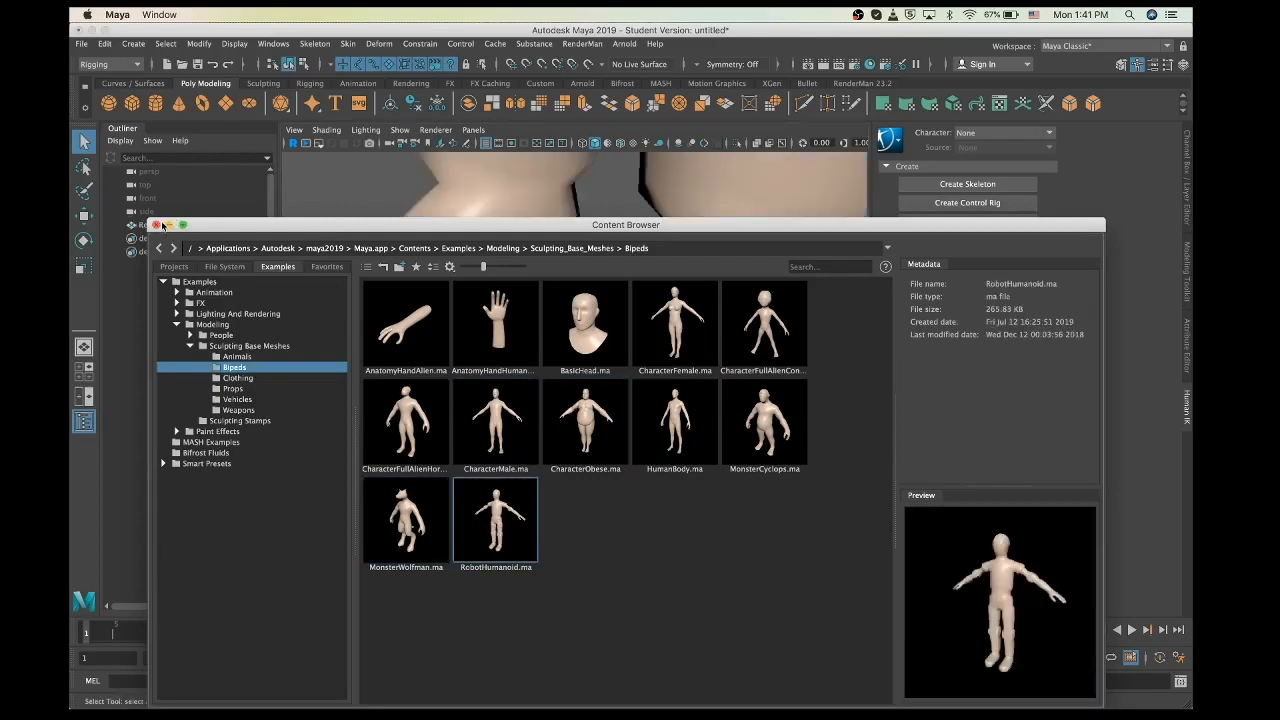
{"action": "left_click", "coordinate": [155, 225]}
Scale the robot mesh down uniformly so that the whole figure fits on the grid
{"action": "key", "text": "f"}
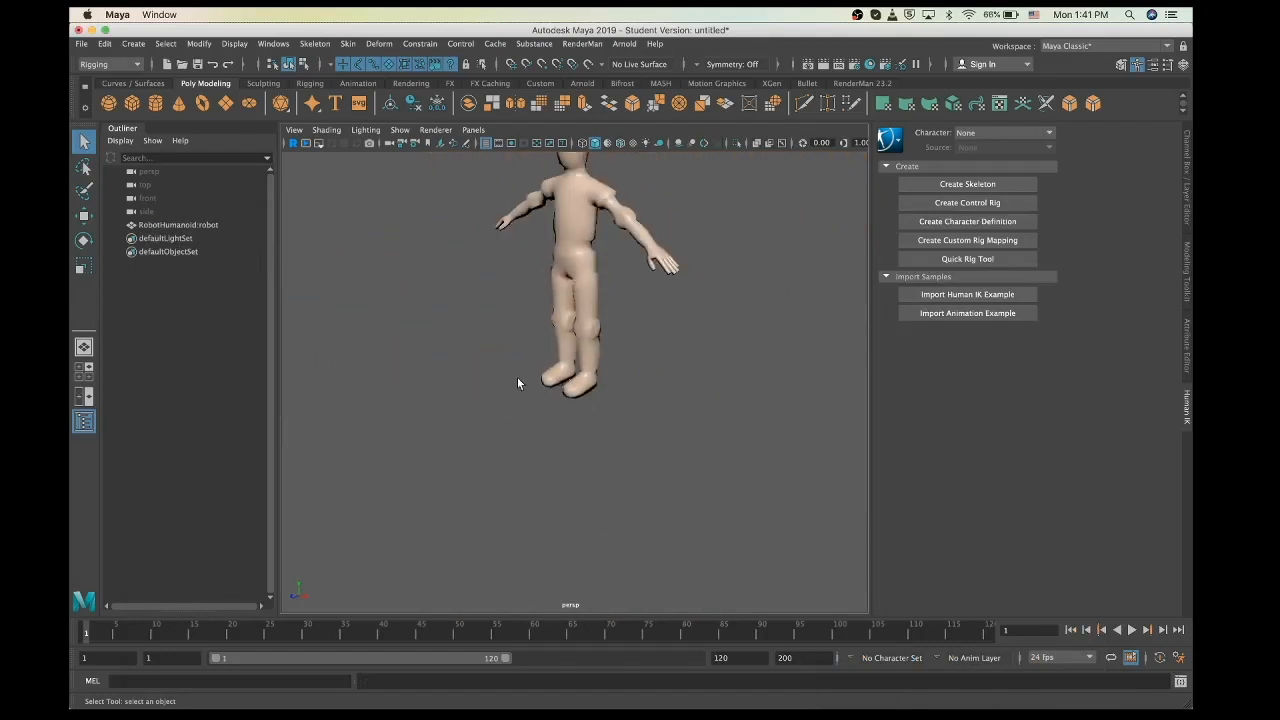
{"action": "left_click", "coordinate": [590, 297]}
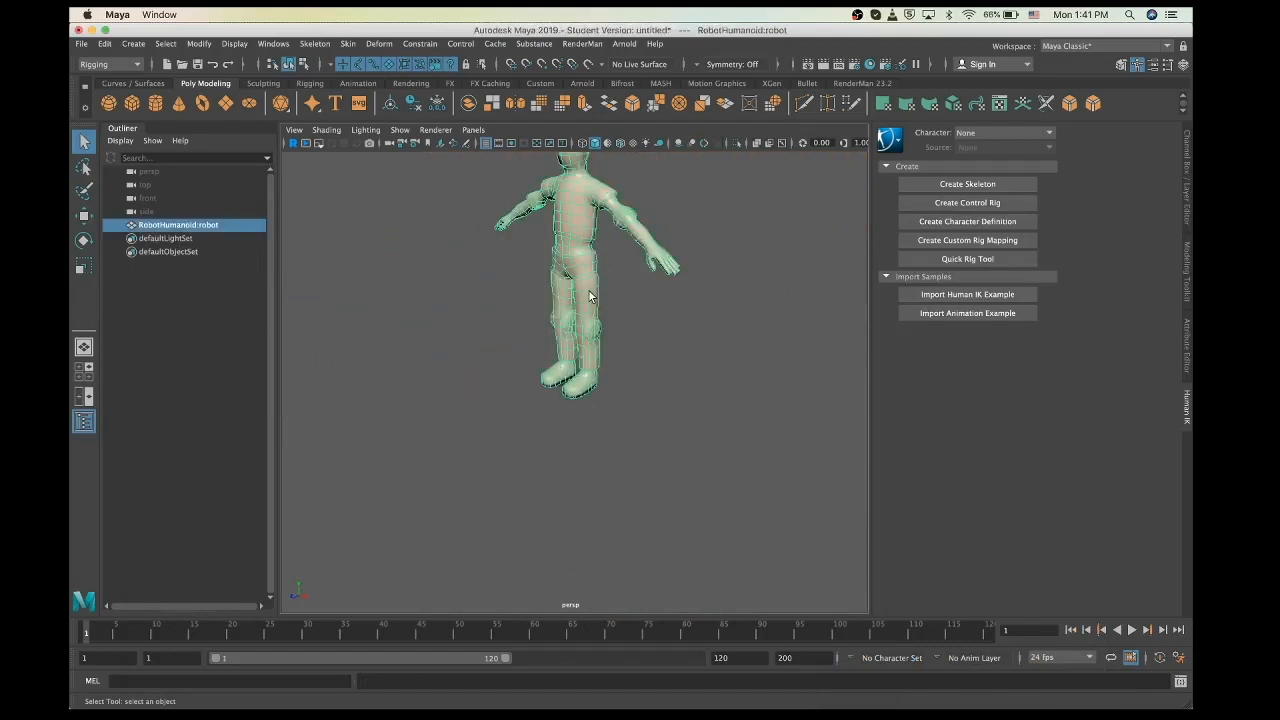
{"action": "key", "text": "r"}
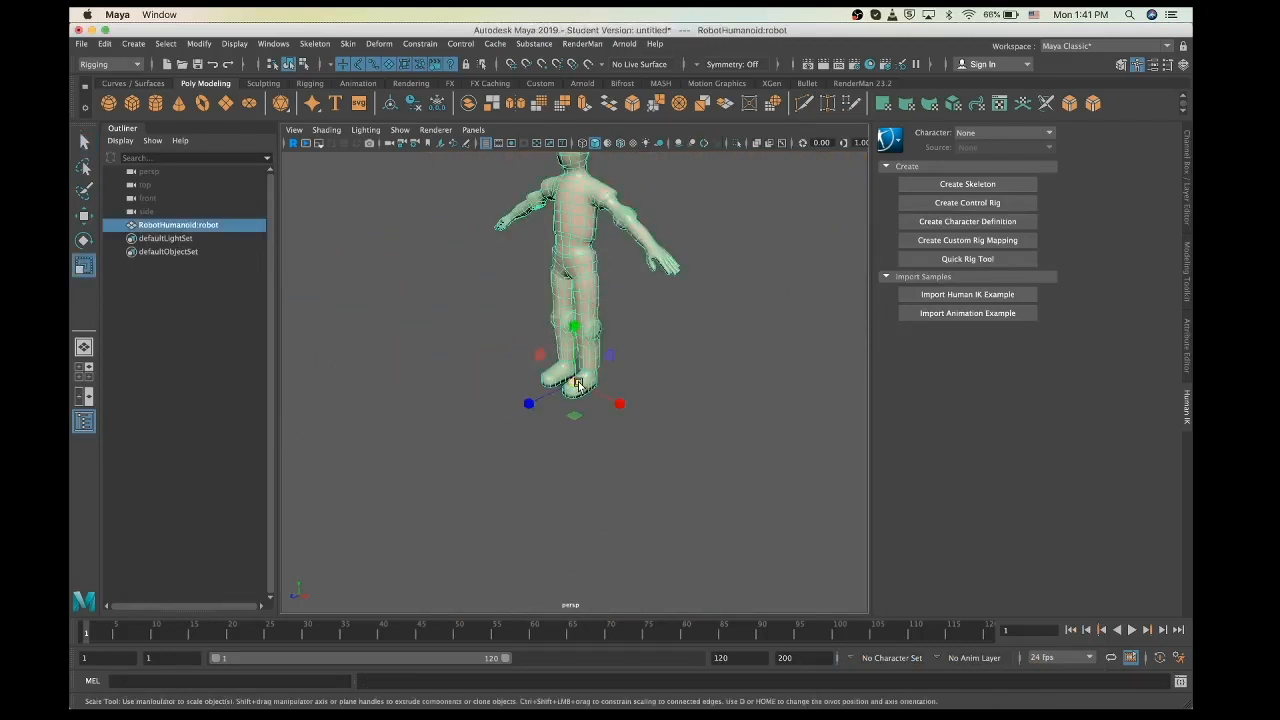
{"action": "left_click_drag", "start_coordinate": [578, 385], "coordinate": [349, 306]}
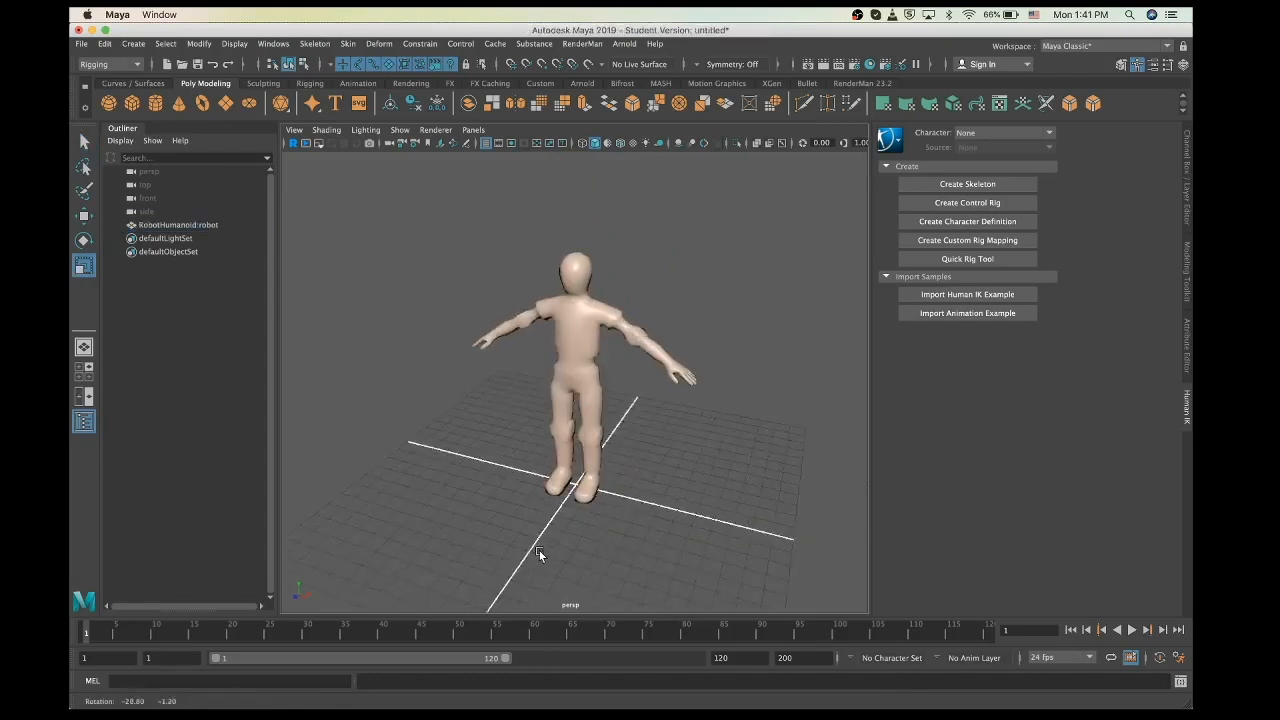
{"action": "left_click_drag", "start_coordinate": [539, 550], "coordinate": [589, 539], "text": "alt"}
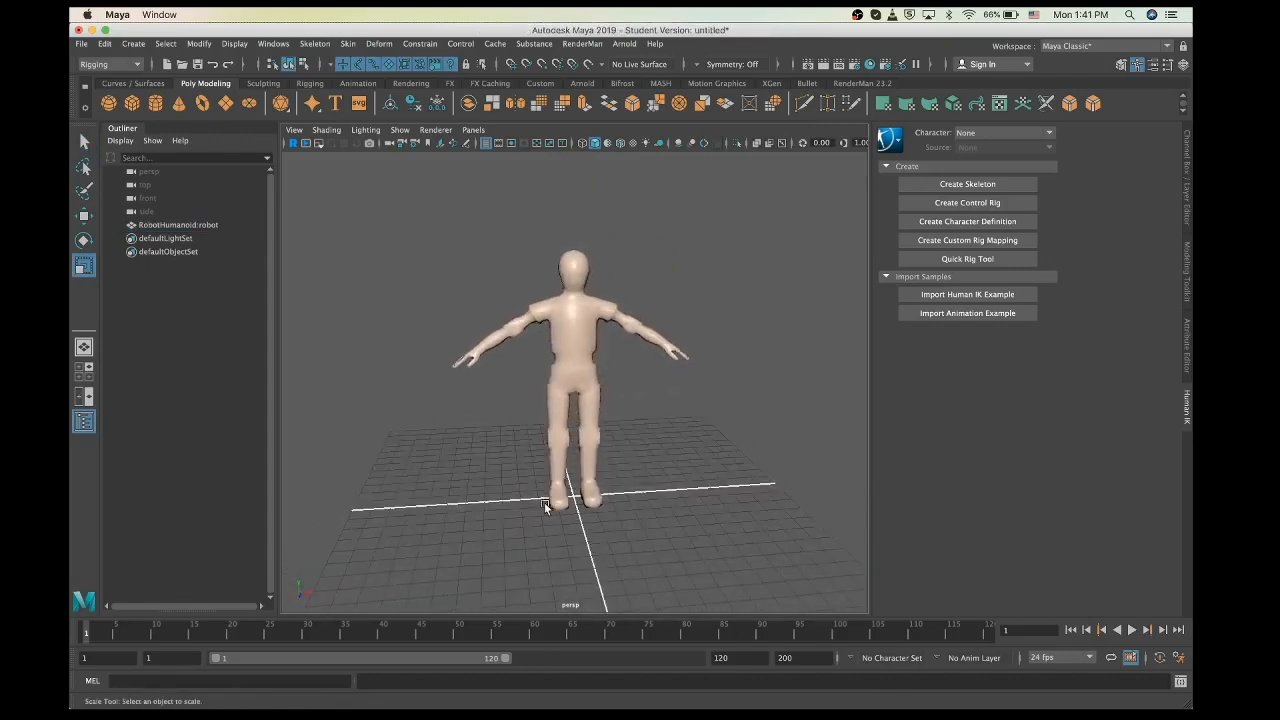
Select the robot mesh and open the Quick Rig tool in One-Click mode
{"action": "left_click", "coordinate": [572, 362]}
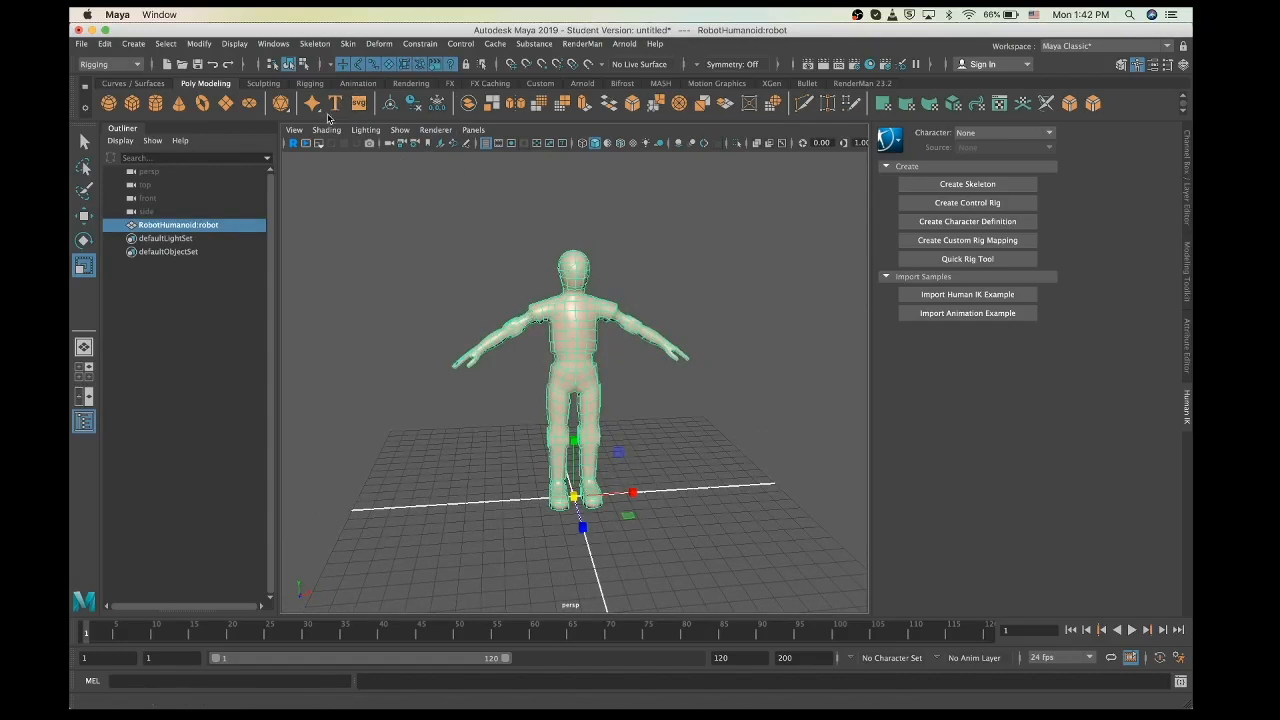
{"action": "left_click", "coordinate": [307, 45]}
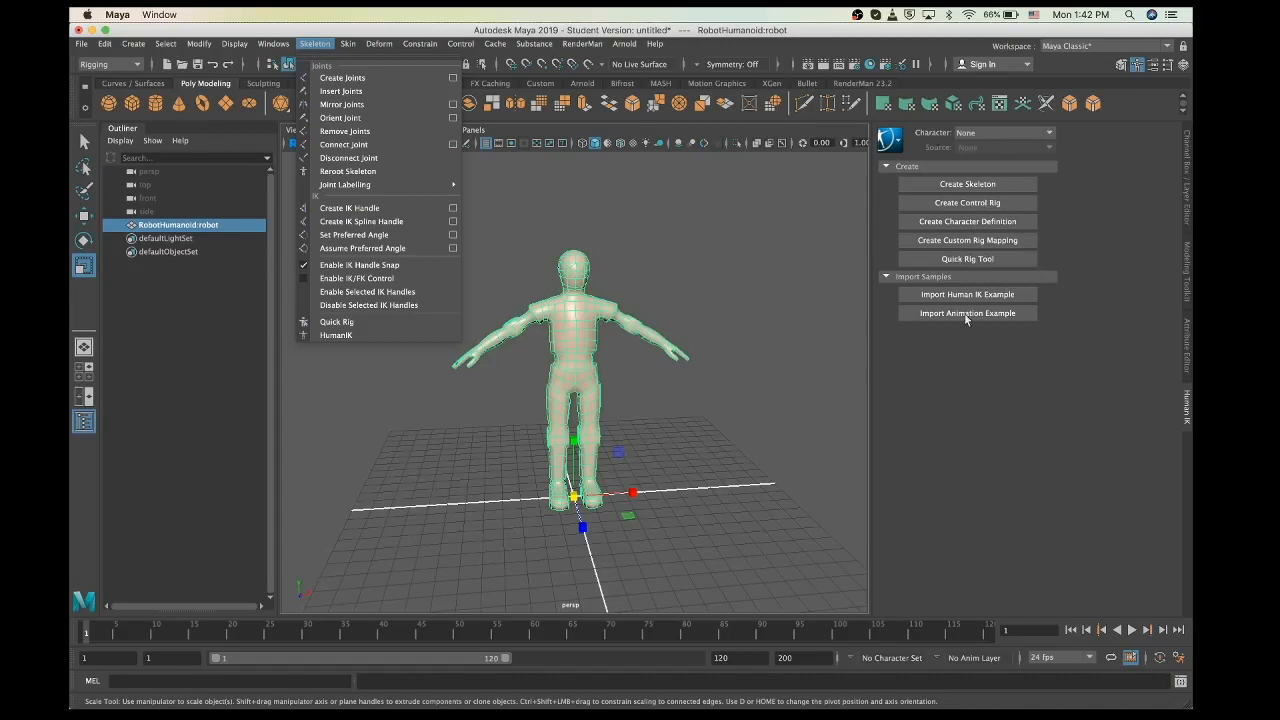
{"action": "left_click", "coordinate": [979, 263]}
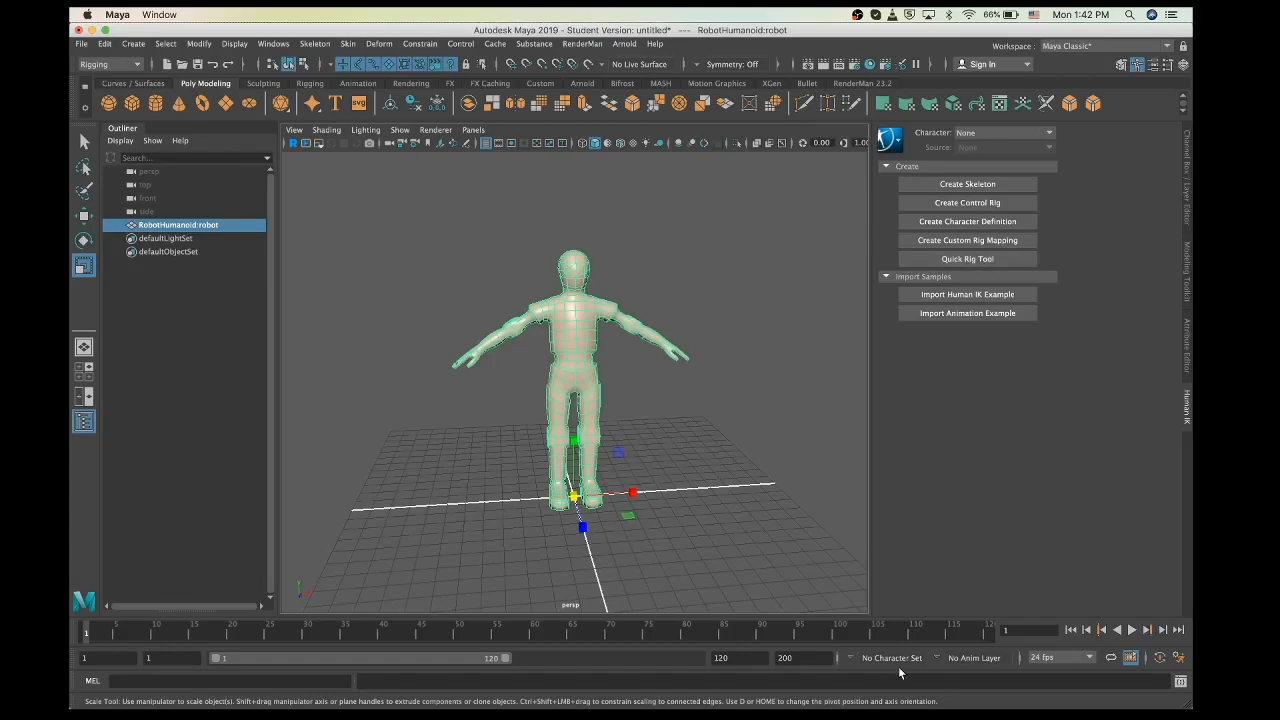
{"action": "left_click", "coordinate": [968, 259]}
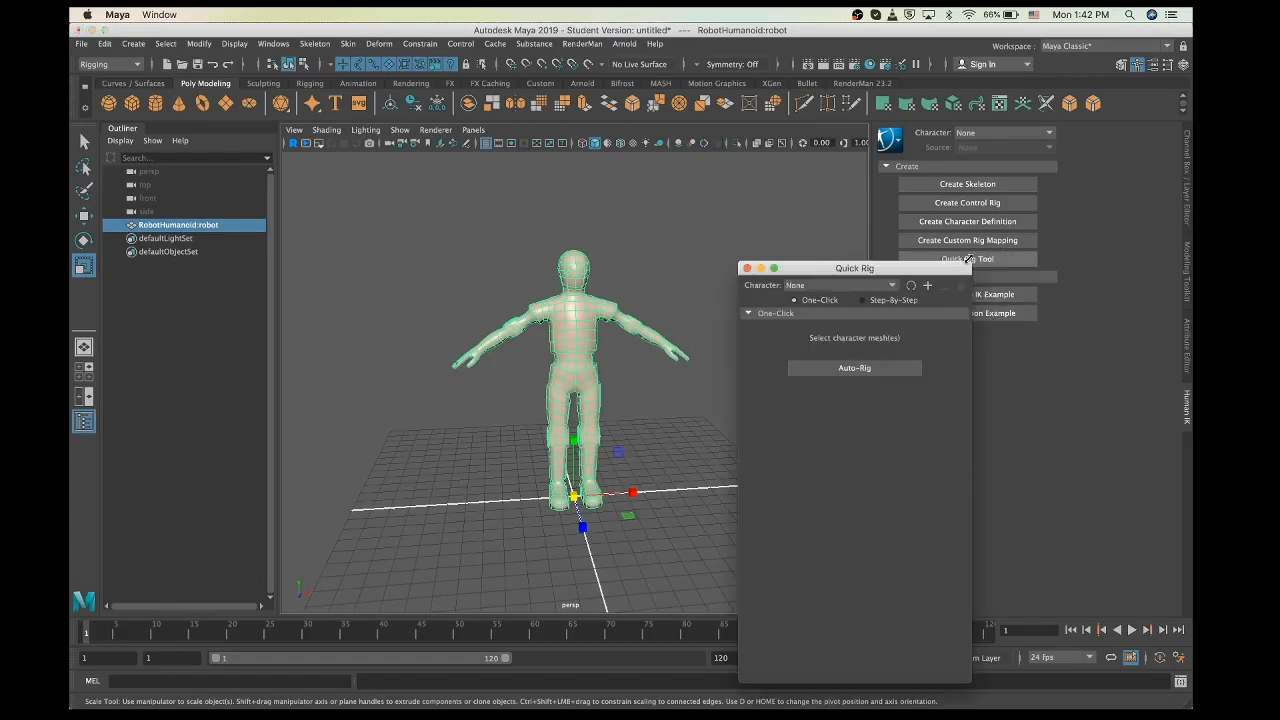
{"action": "left_click_drag", "start_coordinate": [864, 274], "coordinate": [372, 116]}
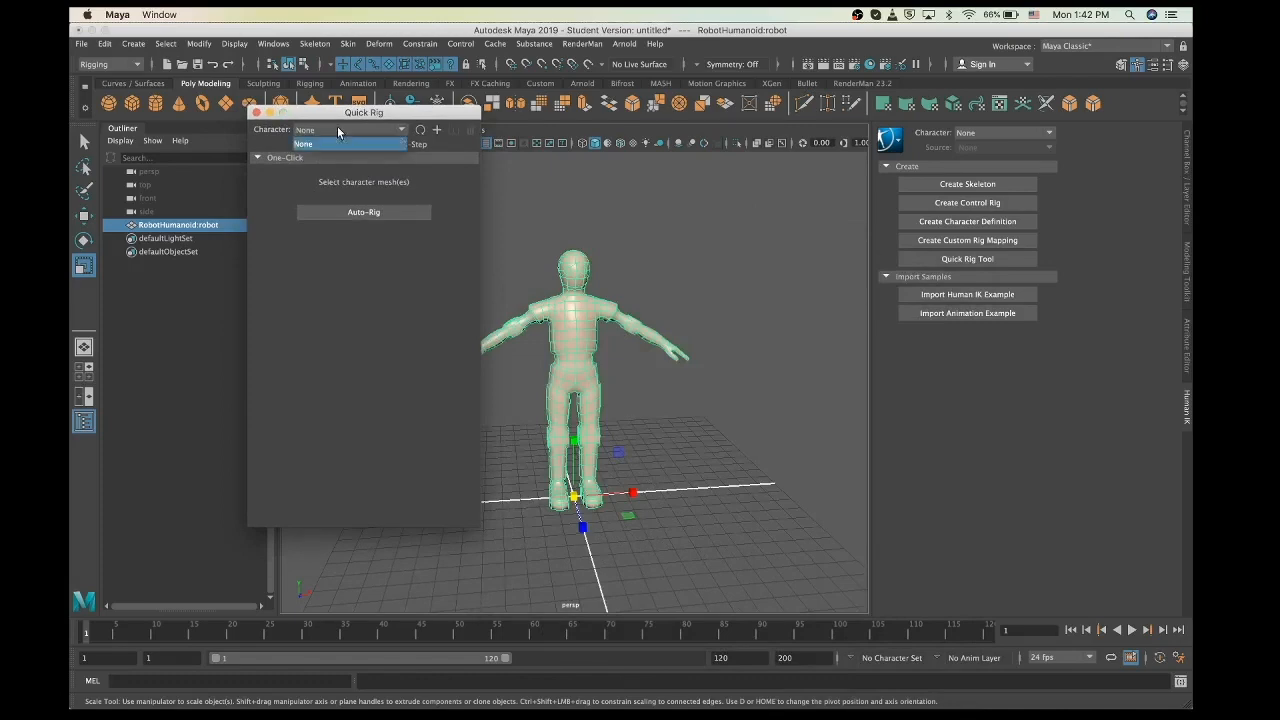
{"action": "left_click", "coordinate": [330, 144]}
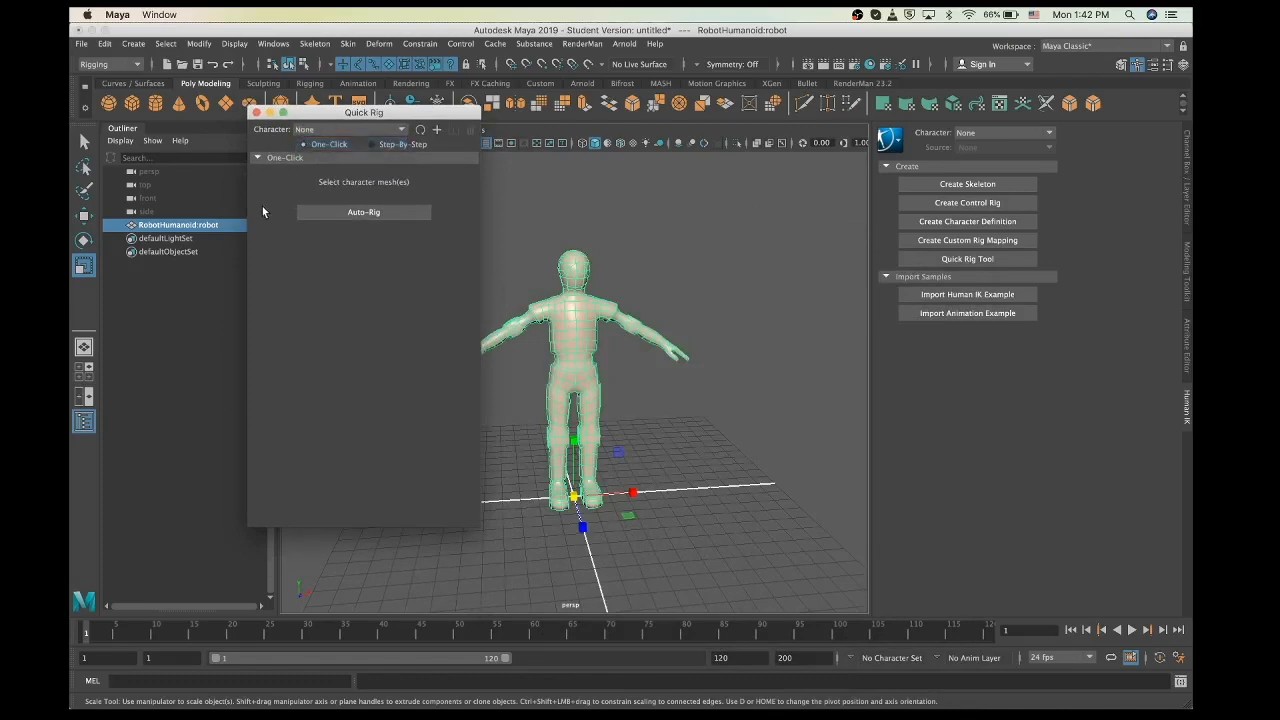
Auto-rig the selected robot mesh, close the Quick Rig window and clear the selection
{"action": "left_click", "coordinate": [345, 213]}
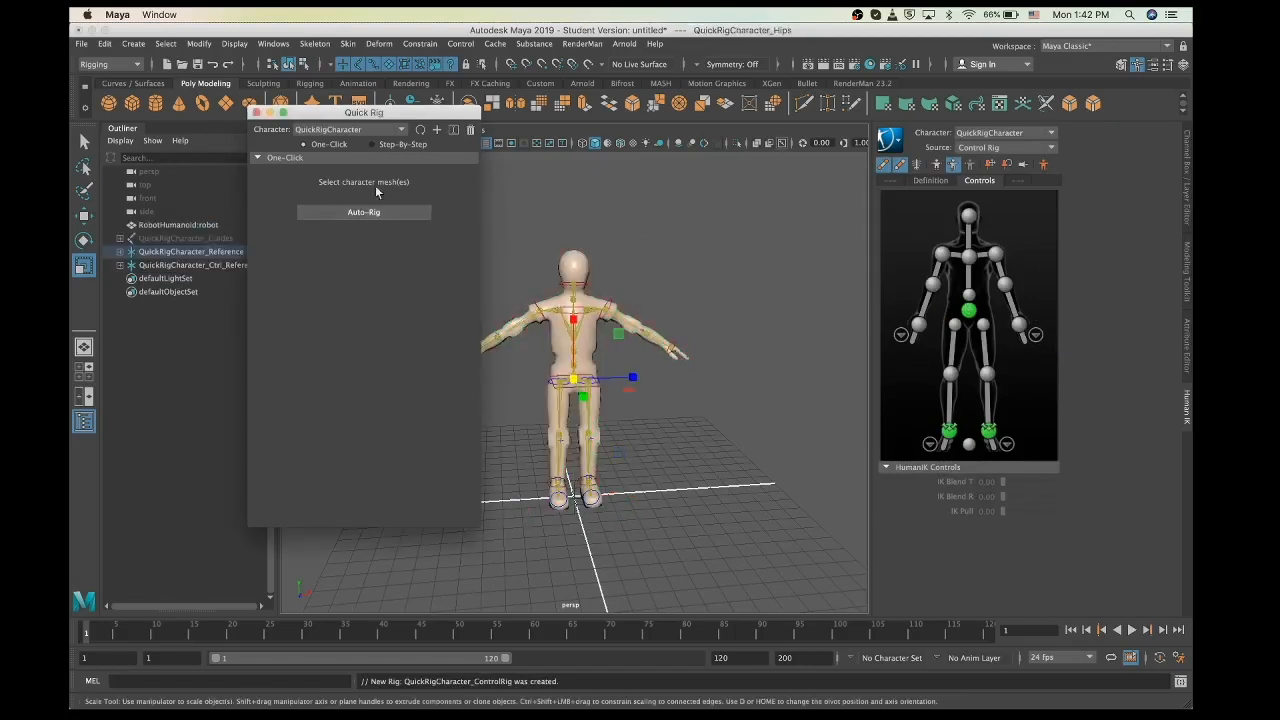
{"action": "left_click", "coordinate": [256, 112]}
{"action": "left_click", "coordinate": [388, 432]}
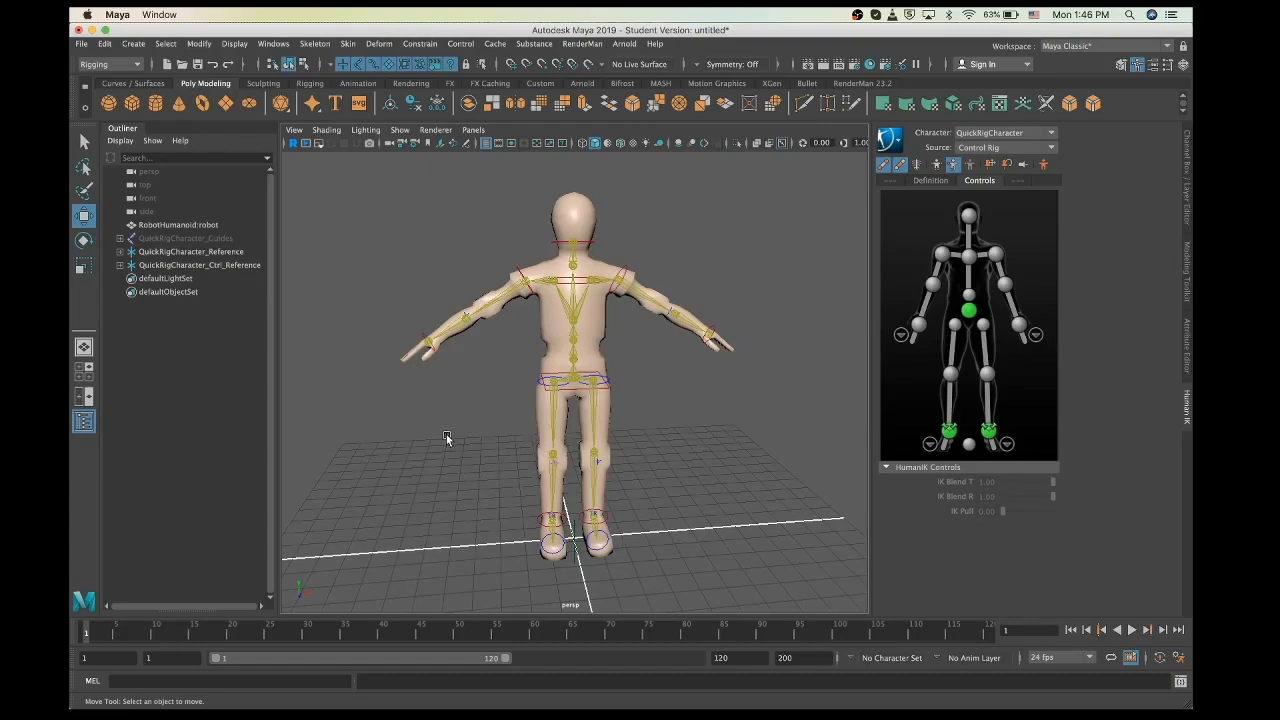
Try moving the left wrist effector slightly outward to test the arm rig, and undo the move
{"action": "scroll", "coordinate": [447, 438], "scroll_direction": "up", "scroll_amount": 5}
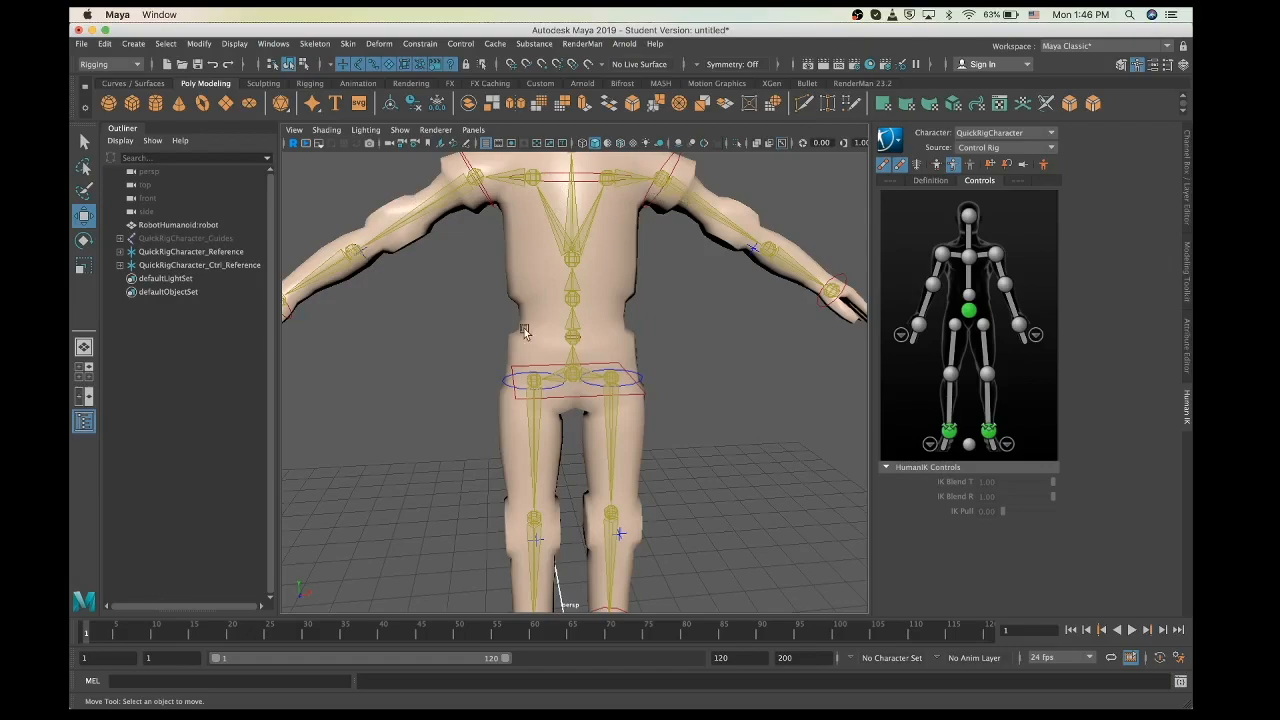
{"action": "left_click", "coordinate": [845, 278]}
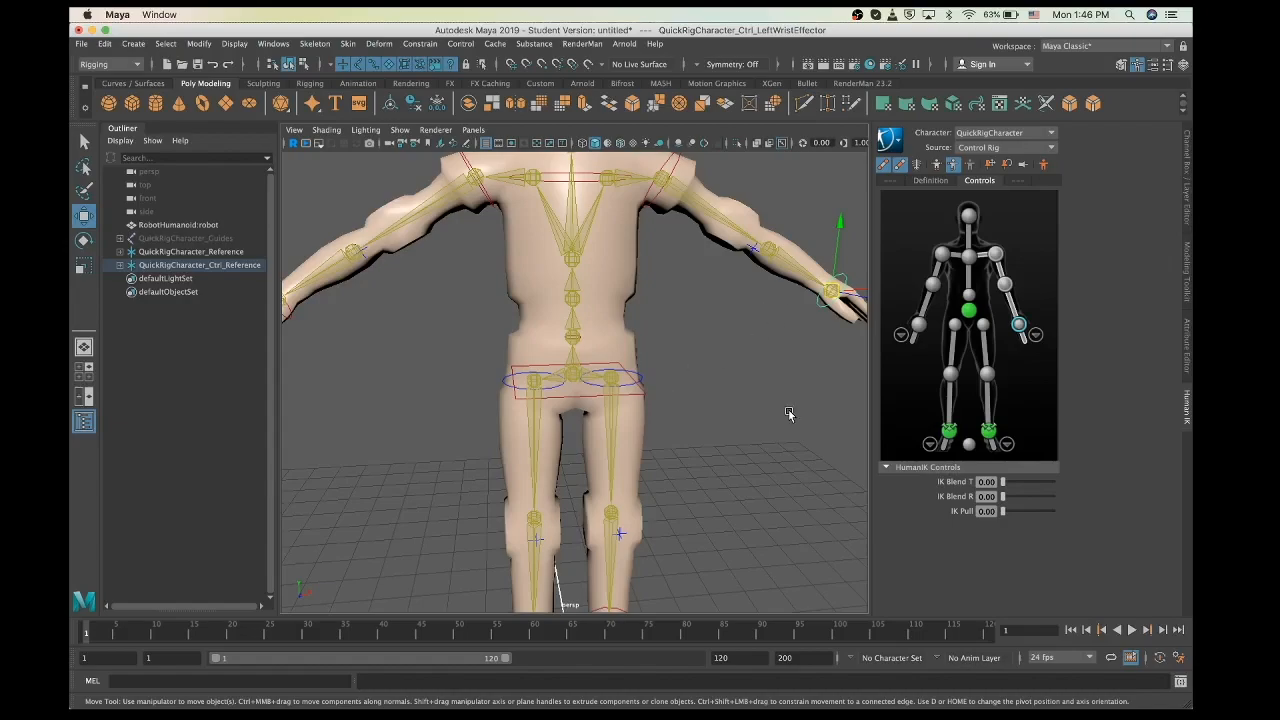
{"action": "scroll", "coordinate": [789, 413], "scroll_direction": "down", "scroll_amount": 5}
{"action": "scroll", "coordinate": [789, 413], "scroll_direction": "up", "scroll_amount": 3}
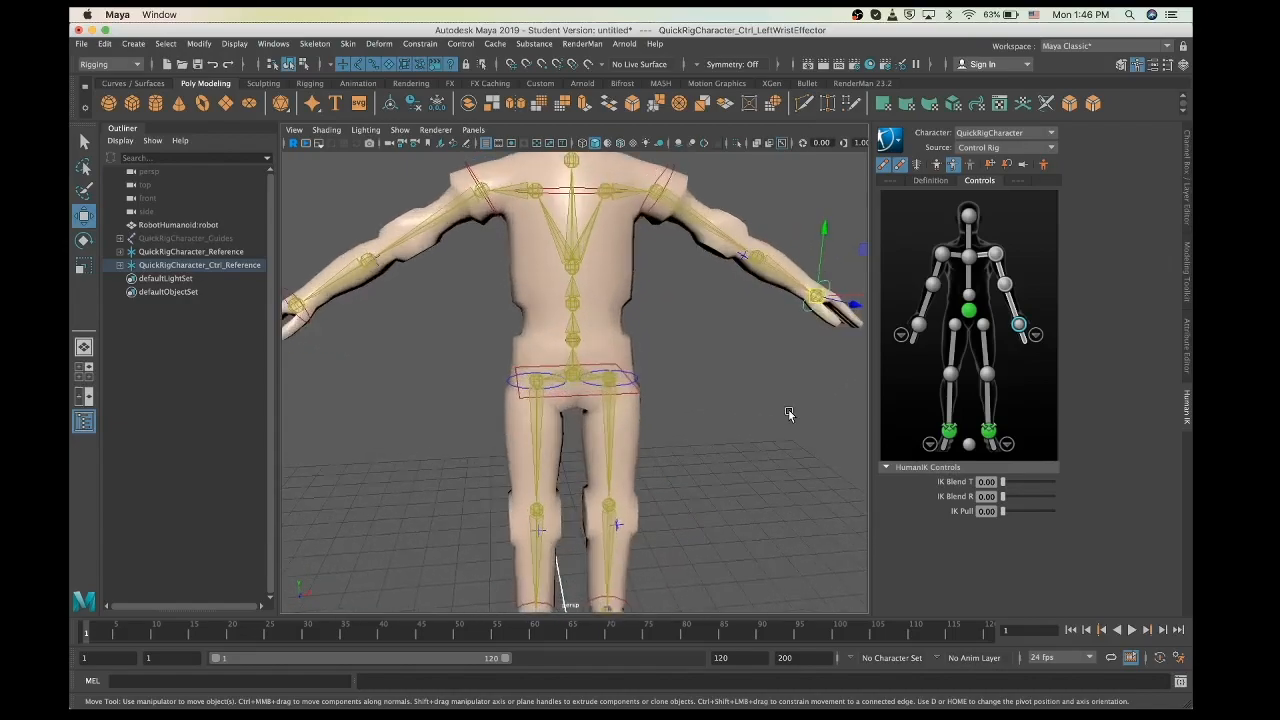
{"action": "scroll", "coordinate": [789, 413], "scroll_direction": "down", "scroll_amount": 2}
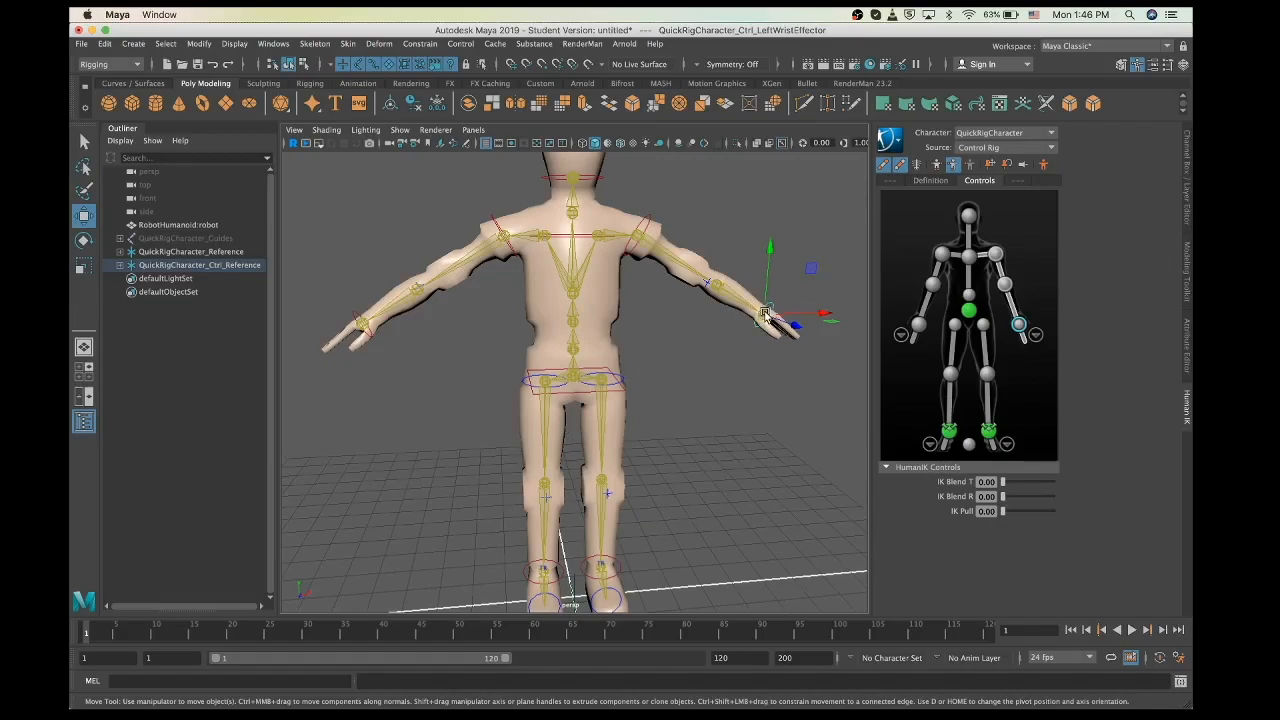
{"action": "left_click_drag", "start_coordinate": [768, 316], "coordinate": [815, 323]}
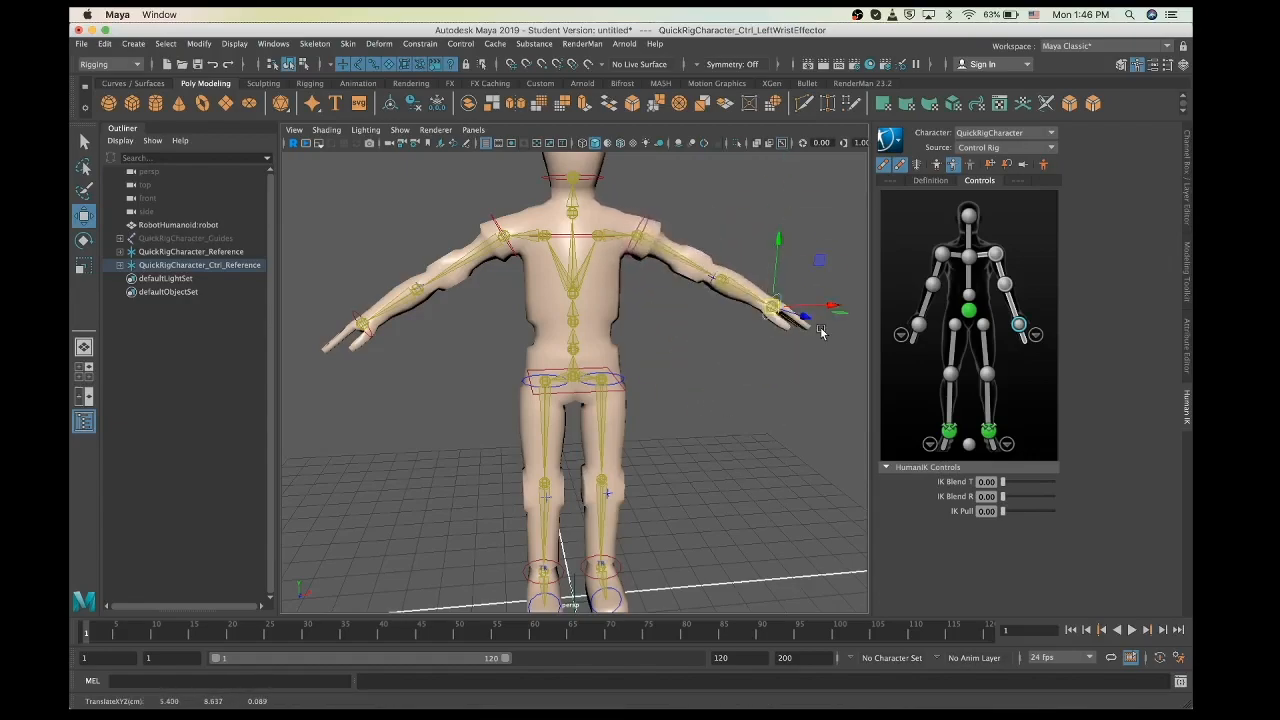
{"action": "key", "text": "ctrl+z"}
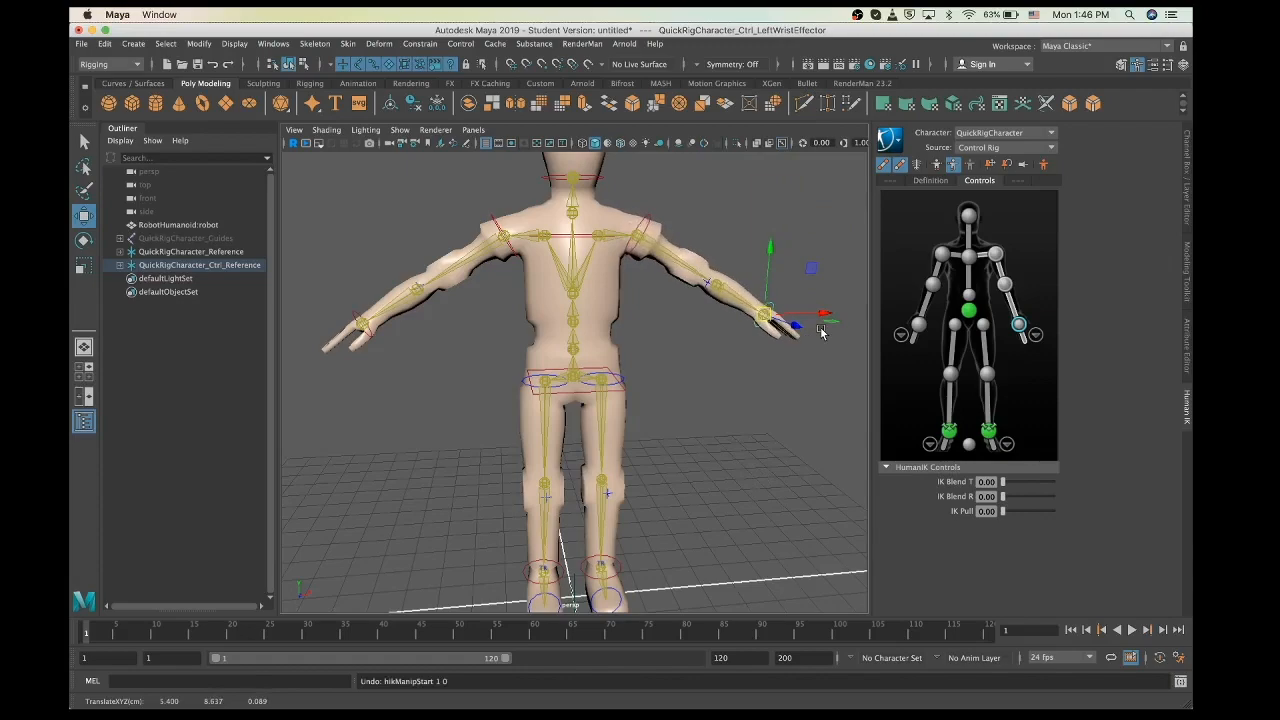
Select both wrist effectors, lower the arms together and key the pose at frame 1
{"action": "left_click", "coordinate": [363, 323]}
{"action": "mouse_move", "coordinate": [363, 323]}
{"action": "left_mouse_down"}
{"action": "mouse_move", "coordinate": [440, 418]}
{"action": "mouse_move", "coordinate": [455, 418]}
{"action": "mouse_move", "coordinate": [340, 265]}
{"action": "mouse_move", "coordinate": [345, 298]}
{"action": "mouse_move", "coordinate": [389, 348]}
{"action": "mouse_move", "coordinate": [365, 324]}
{"action": "left_mouse_up"}
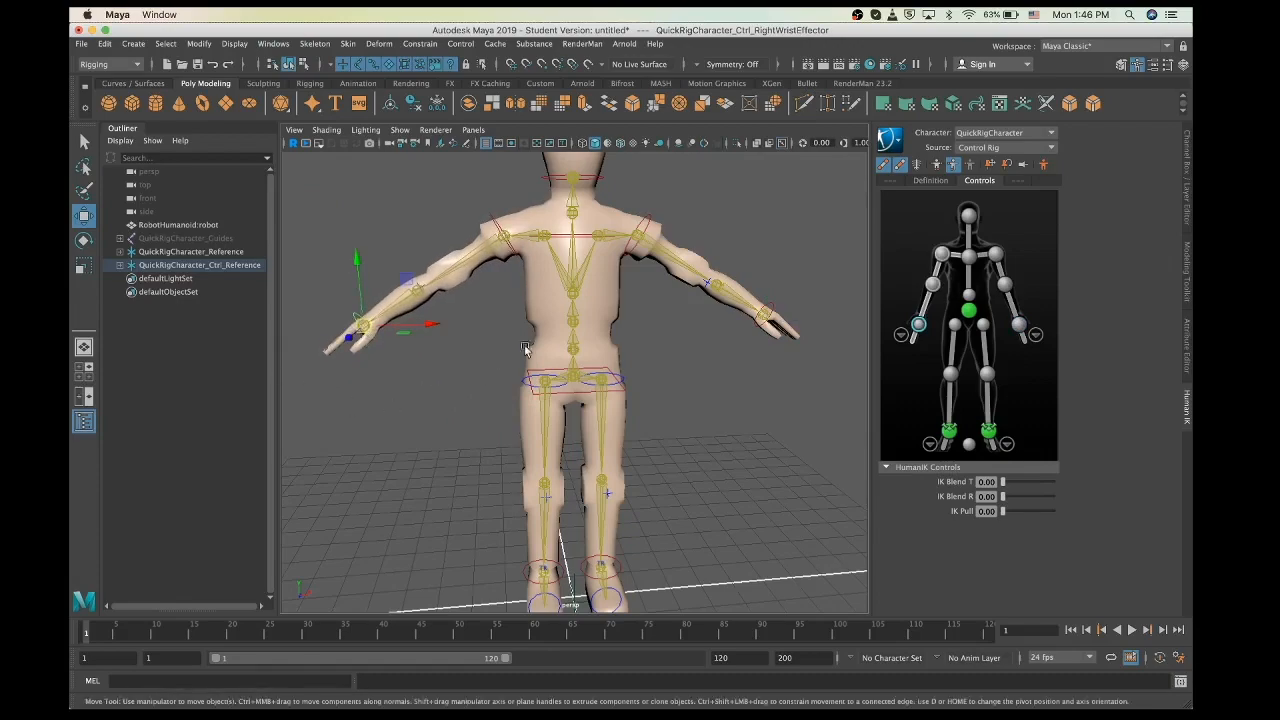
{"action": "left_click", "coordinate": [768, 305]}
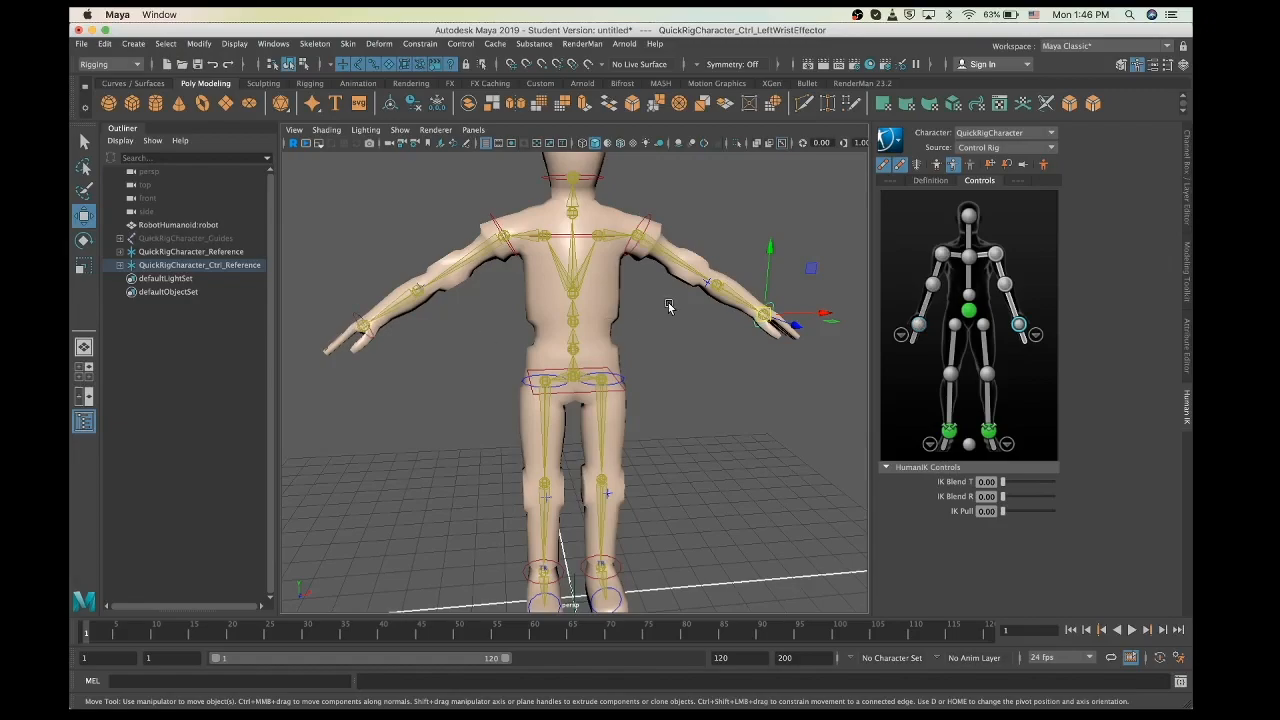
{"action": "left_click_drag", "start_coordinate": [768, 248], "coordinate": [772, 185]}
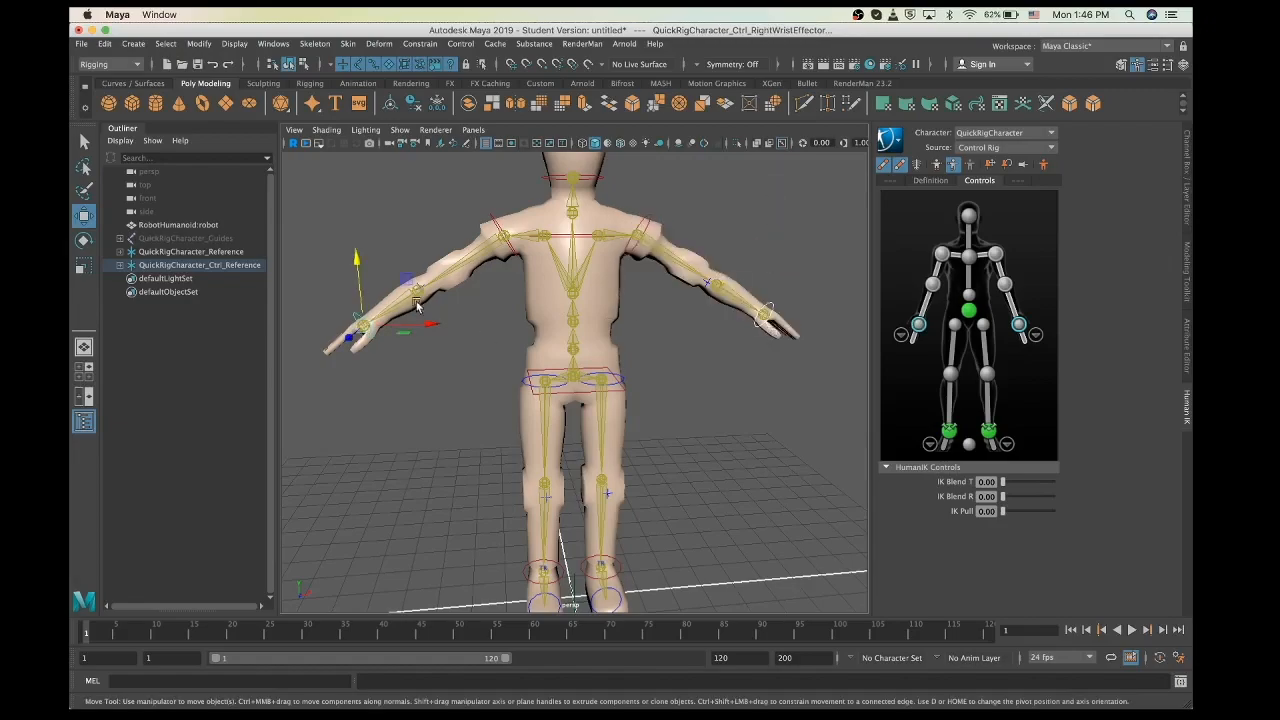
{"action": "left_click_drag", "start_coordinate": [364, 332], "coordinate": [393, 386]}
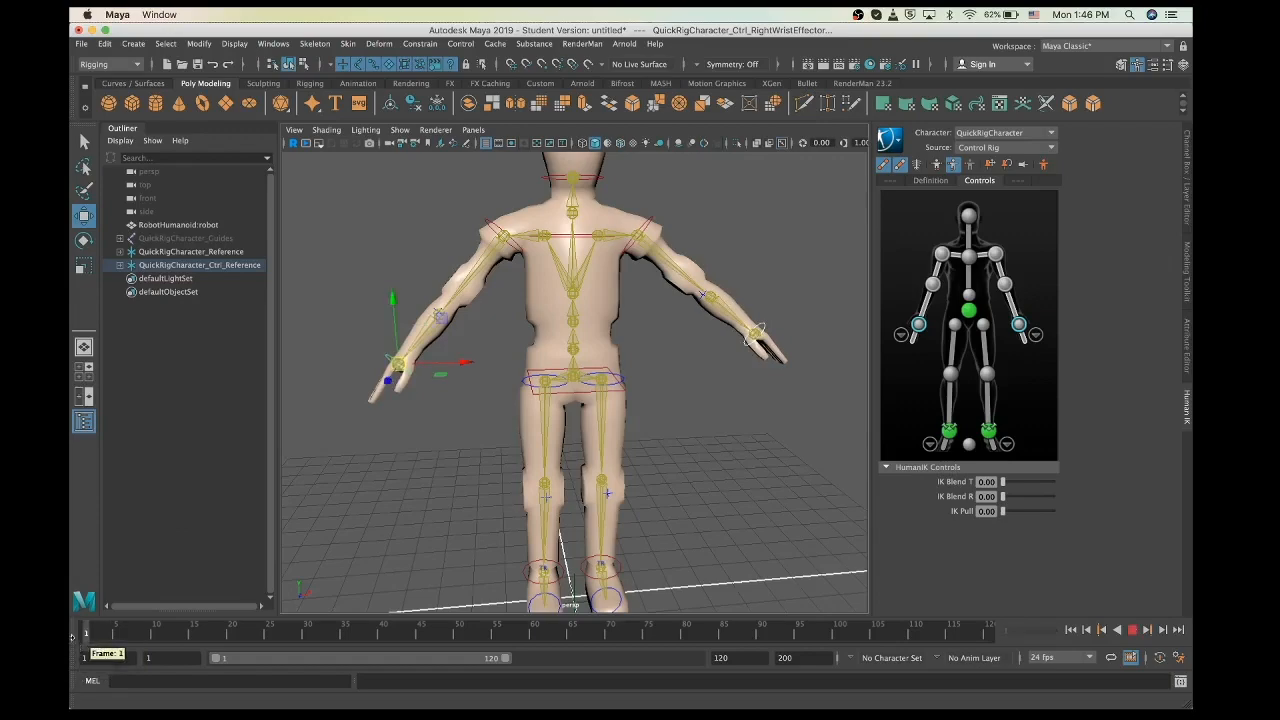
{"action": "left_click_drag", "start_coordinate": [72, 637], "coordinate": [72, 637]}
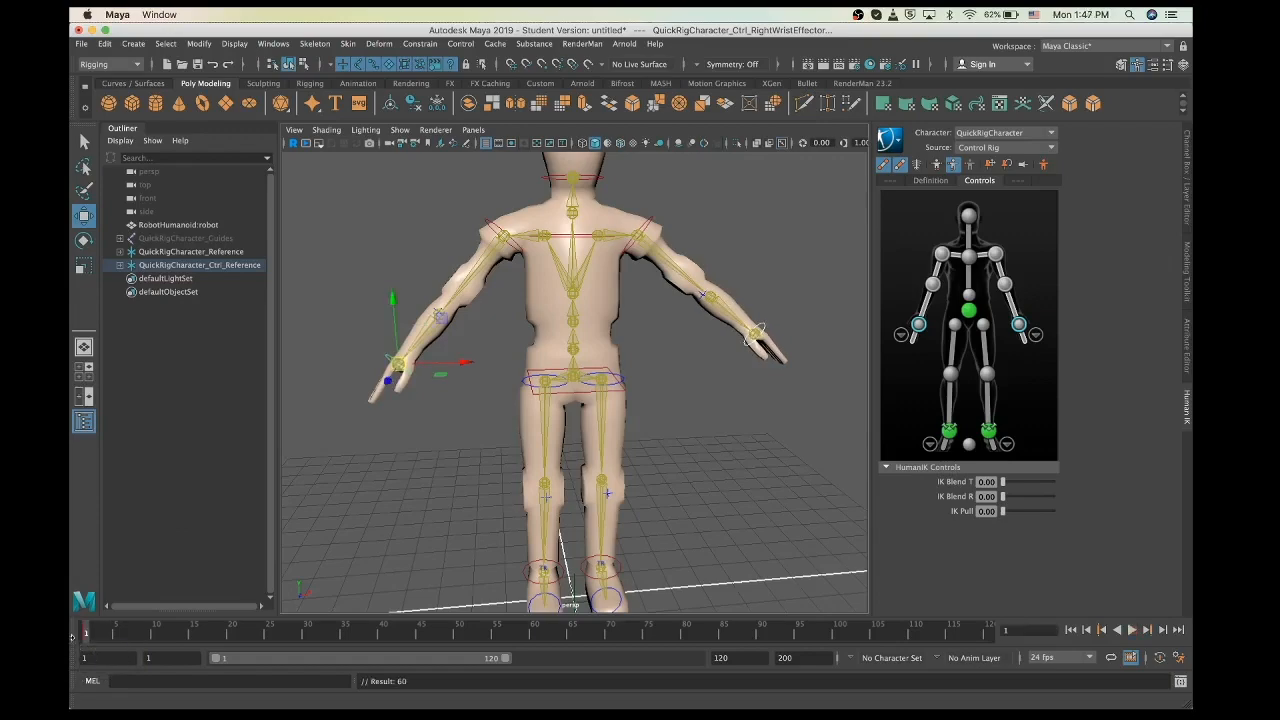
At frame 55, move both wrist effectors so the right arm hangs beside the body, and key the pose
{"action": "left_click", "coordinate": [497, 632]}
{"action": "left_click_drag", "start_coordinate": [400, 369], "coordinate": [366, 468]}
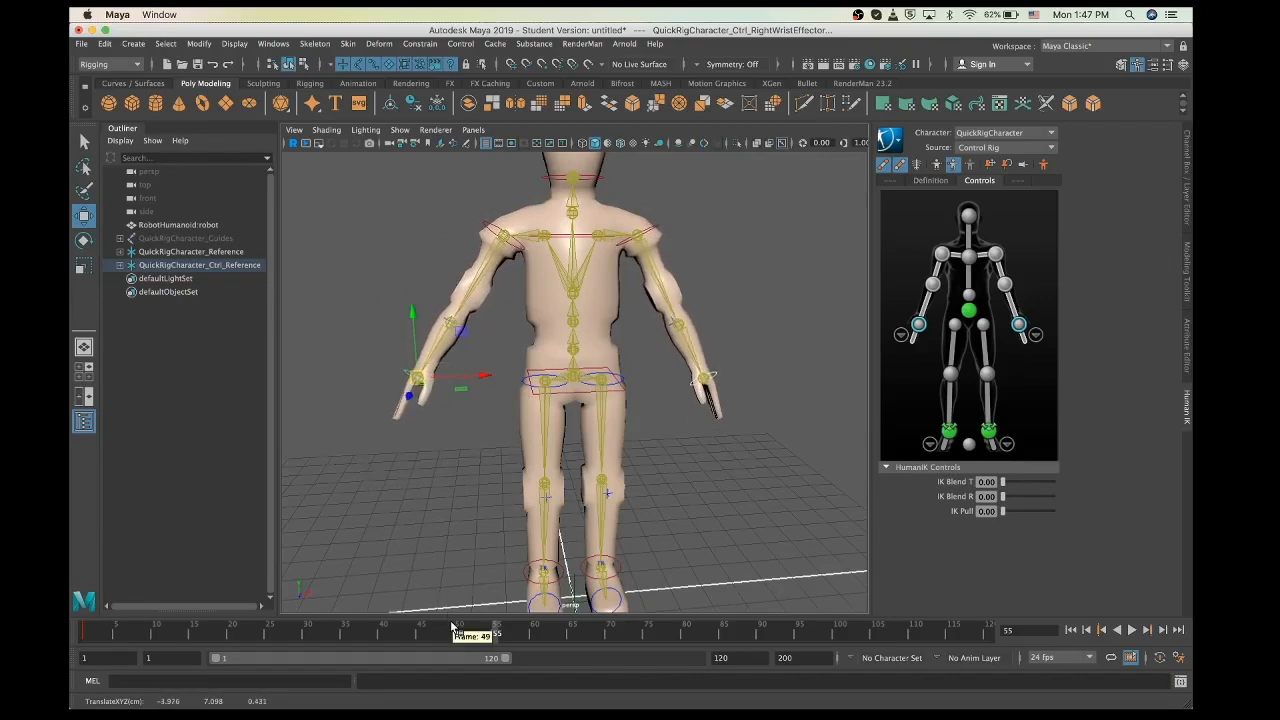
{"action": "left_click_drag", "start_coordinate": [416, 378], "coordinate": [474, 398]}
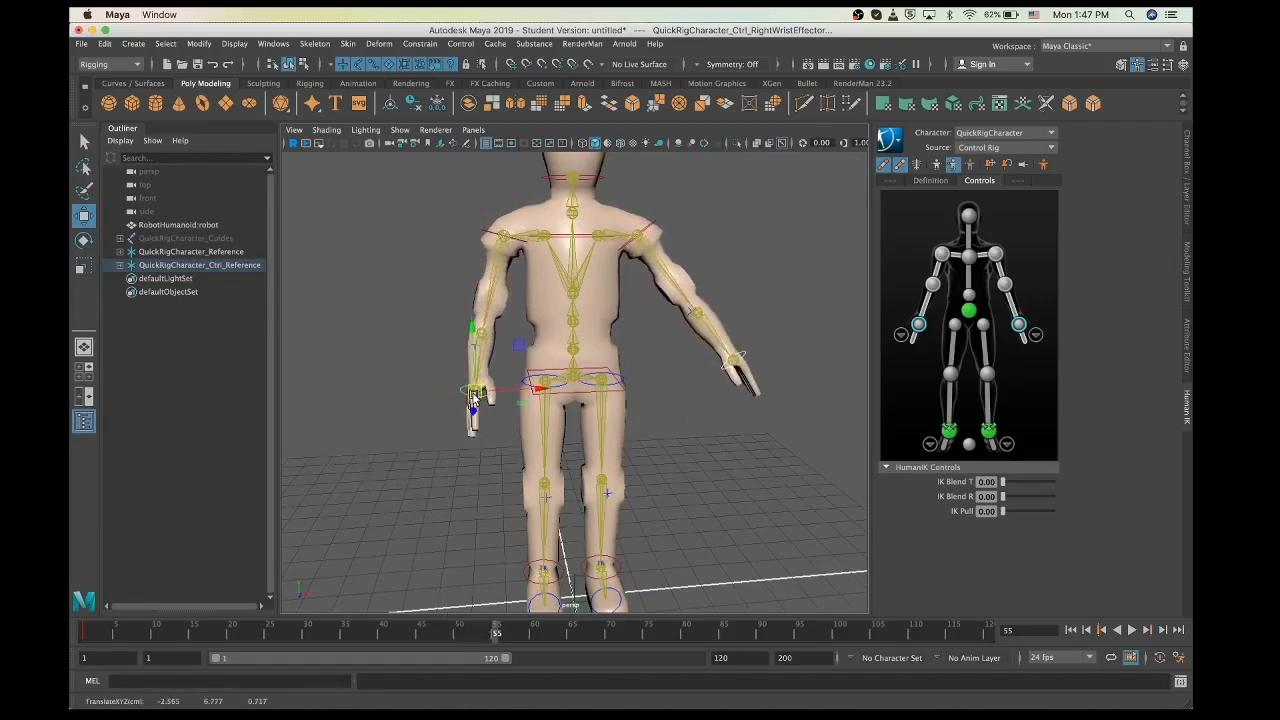
{"action": "key", "text": "s"}
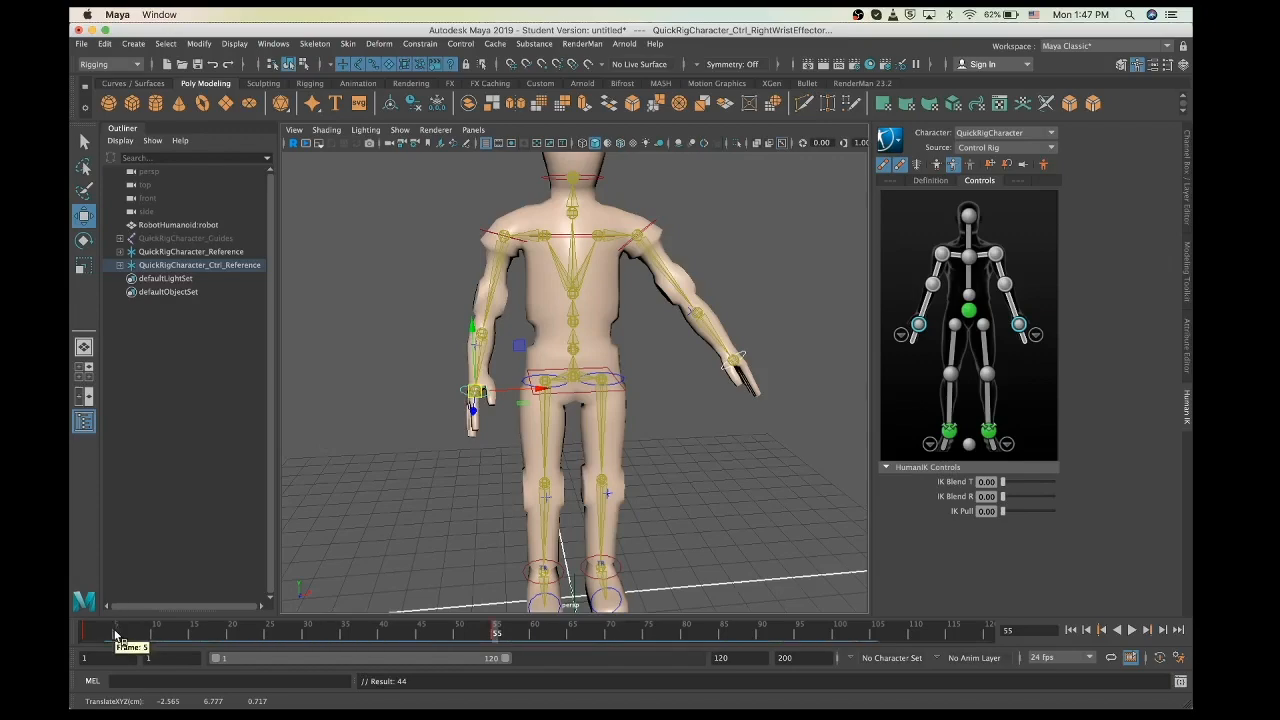
Play the arm animation from the start of the timeline
{"action": "left_click_drag", "start_coordinate": [115, 634], "coordinate": [72, 631]}
{"action": "left_click", "coordinate": [1133, 632]}
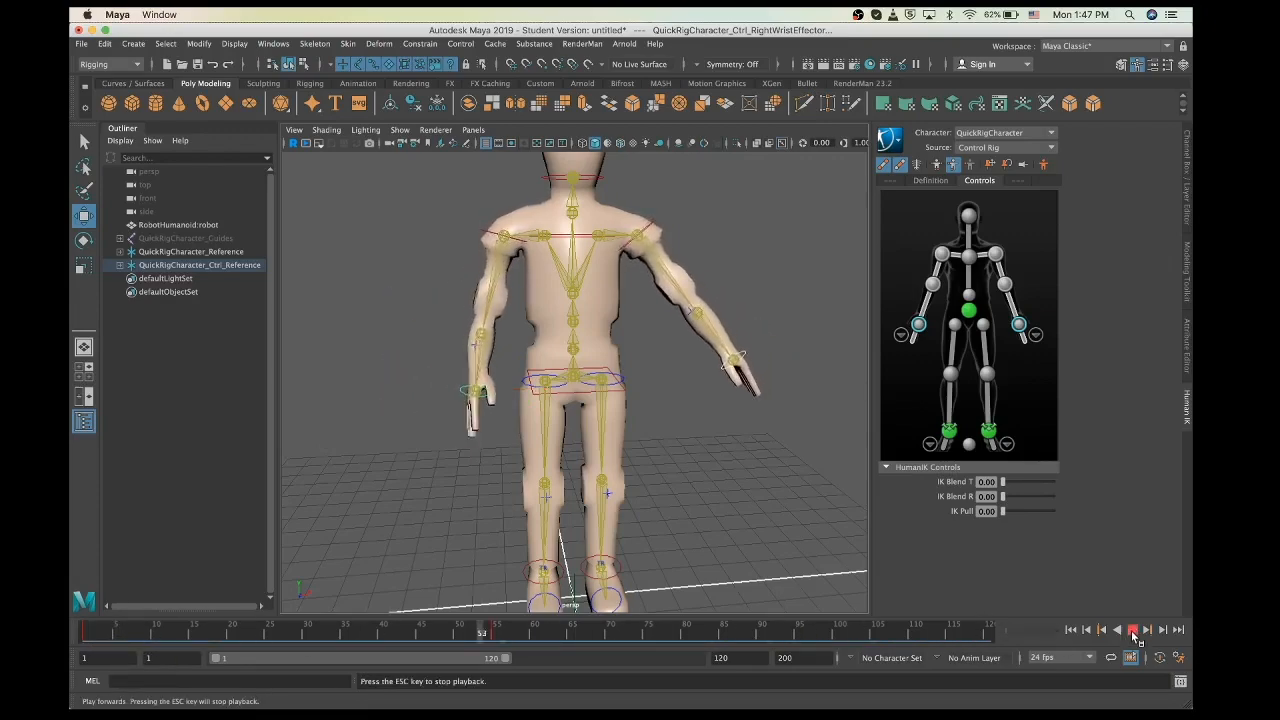
Check the arm movement of the rigged robot during playback and stop the animation
{"action": "scroll", "coordinate": [622, 276], "scroll_direction": "down", "scroll_amount": 5}
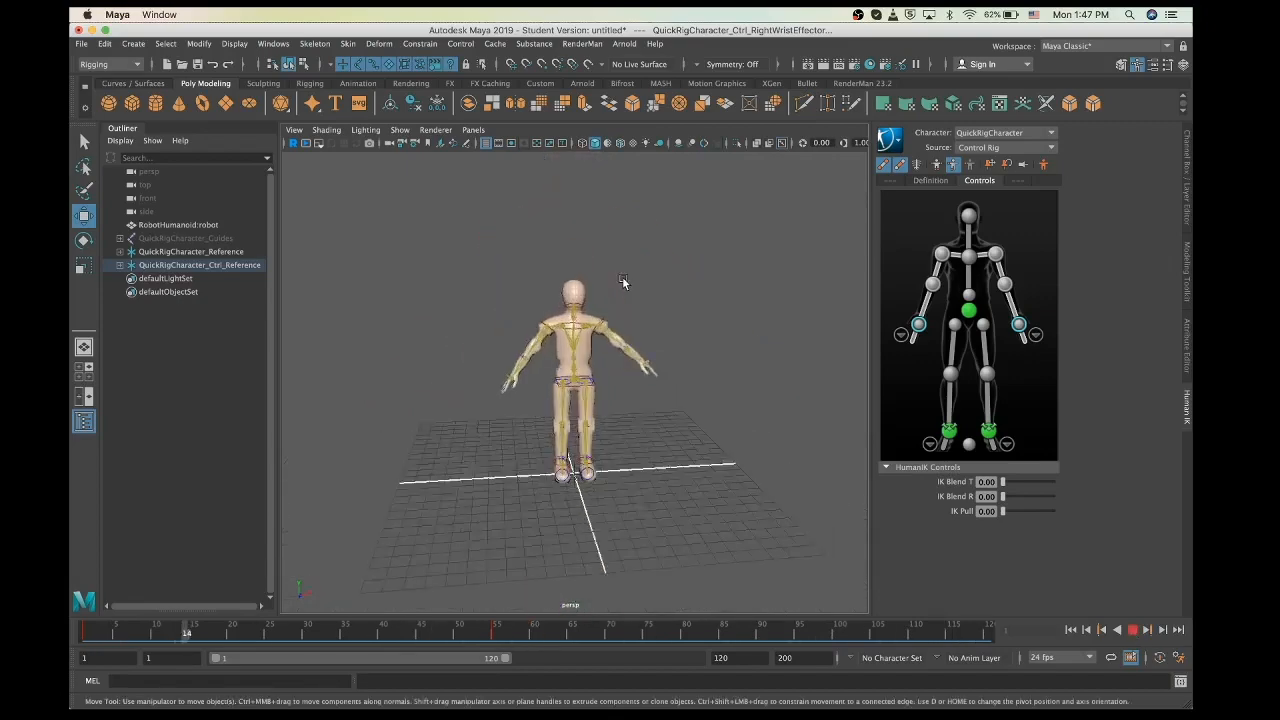
{"action": "scroll", "coordinate": [622, 276], "scroll_direction": "up", "scroll_amount": 5}
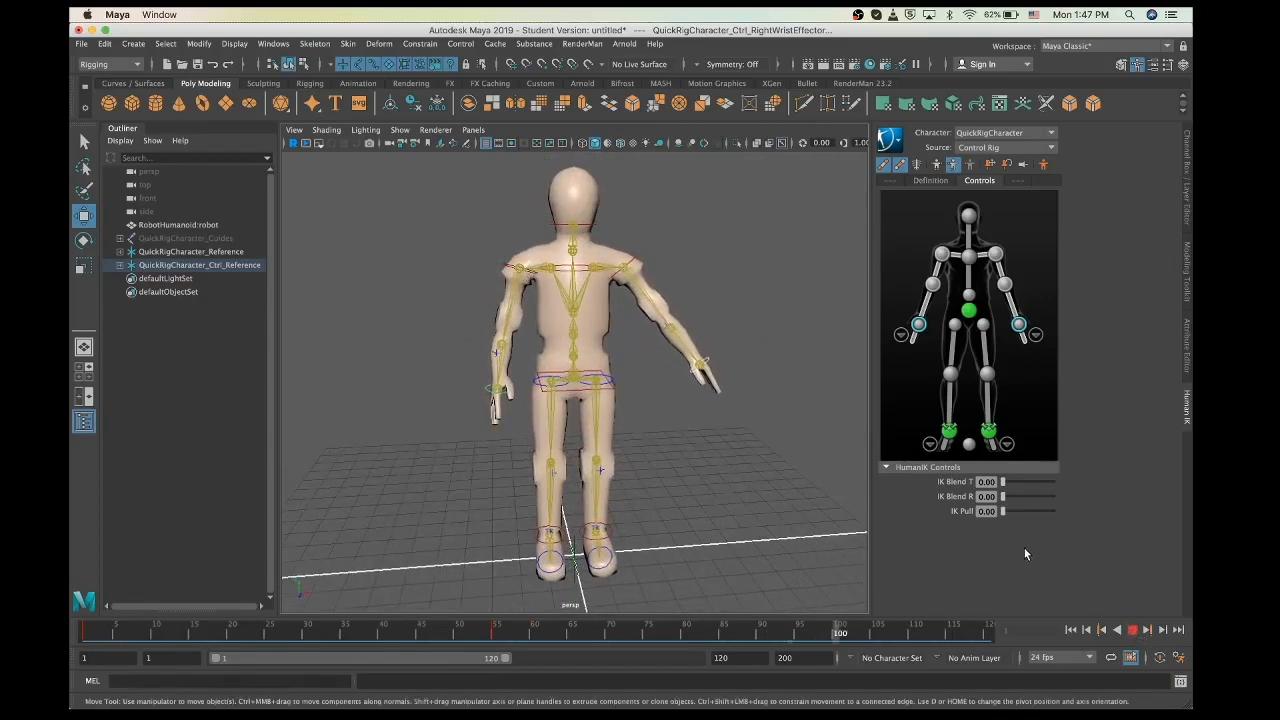
{"action": "left_click", "coordinate": [1132, 630]}
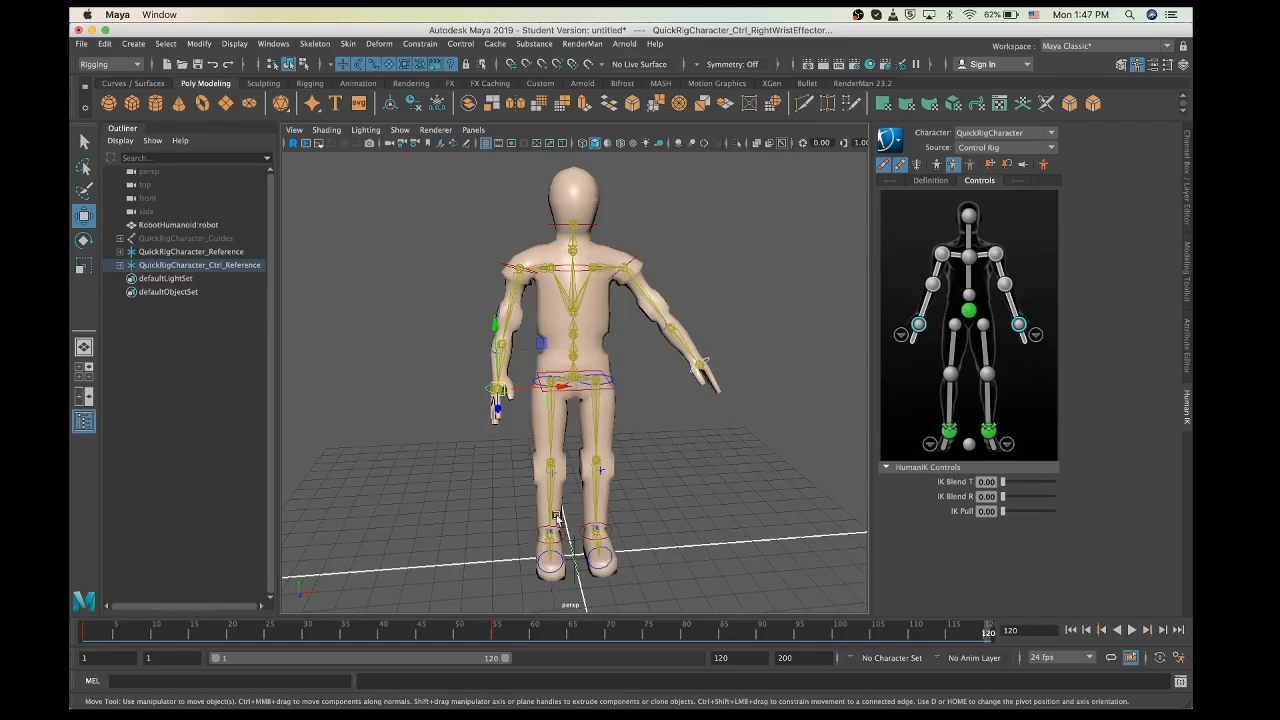
Select the rigged robot together with its HumanIK control effectors and delete them from the scene
{"action": "left_click", "coordinate": [457, 461]}
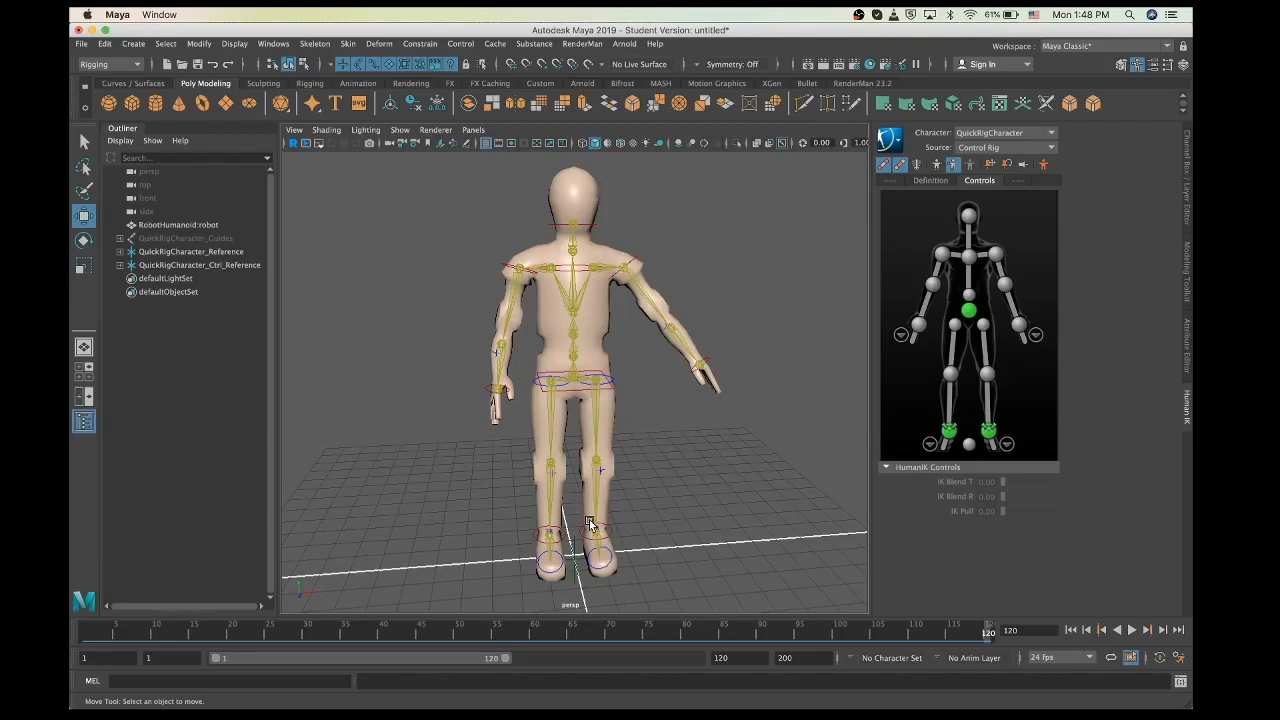
{"action": "scroll", "coordinate": [576, 422], "scroll_direction": "down", "scroll_amount": 3}
{"action": "scroll", "coordinate": [576, 422], "scroll_direction": "up", "scroll_amount": 3}
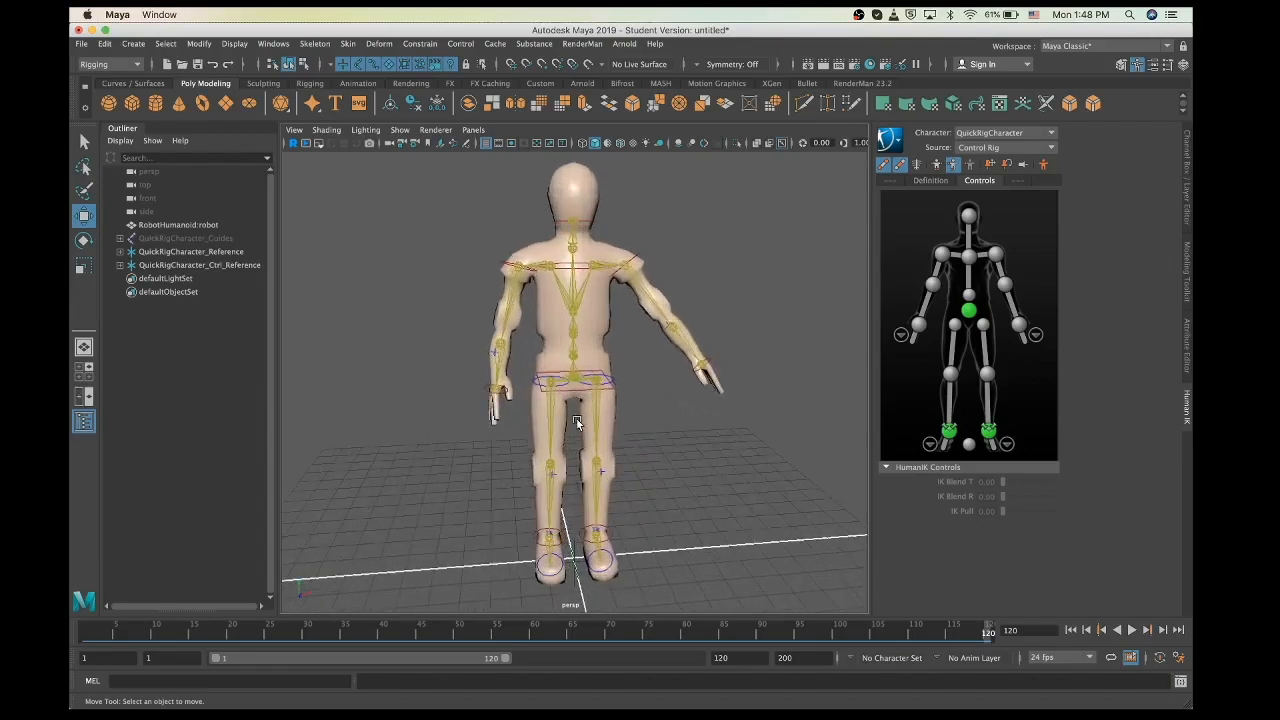
{"action": "scroll", "coordinate": [577, 423], "scroll_direction": "down", "scroll_amount": 2}
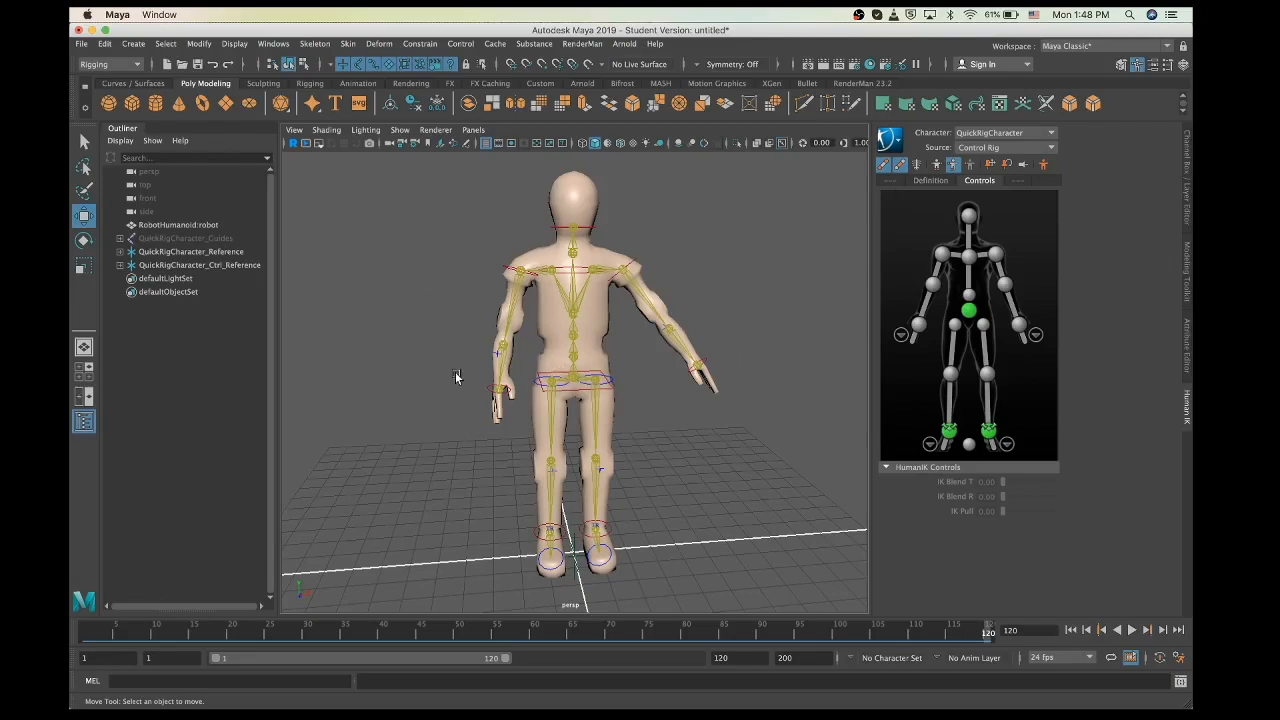
{"action": "scroll", "coordinate": [455, 377], "scroll_direction": "down", "scroll_amount": 3}
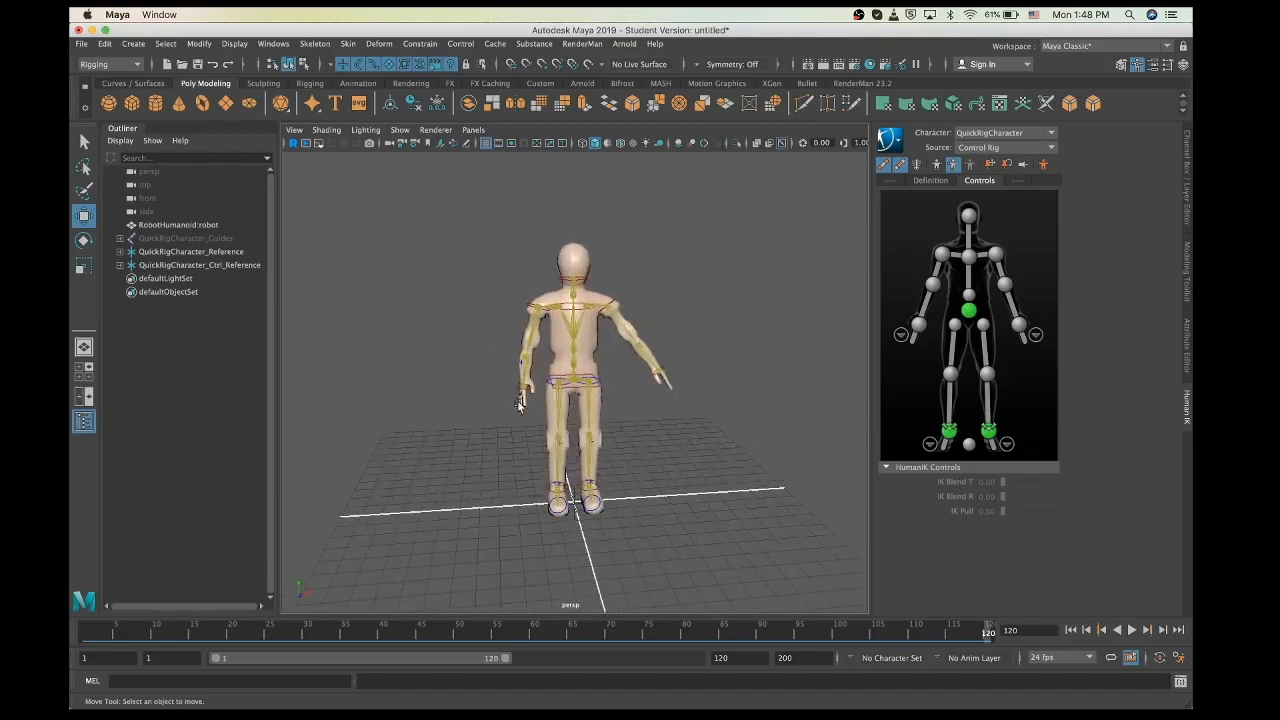
{"action": "left_click_drag", "start_coordinate": [468, 224], "coordinate": [830, 581]}
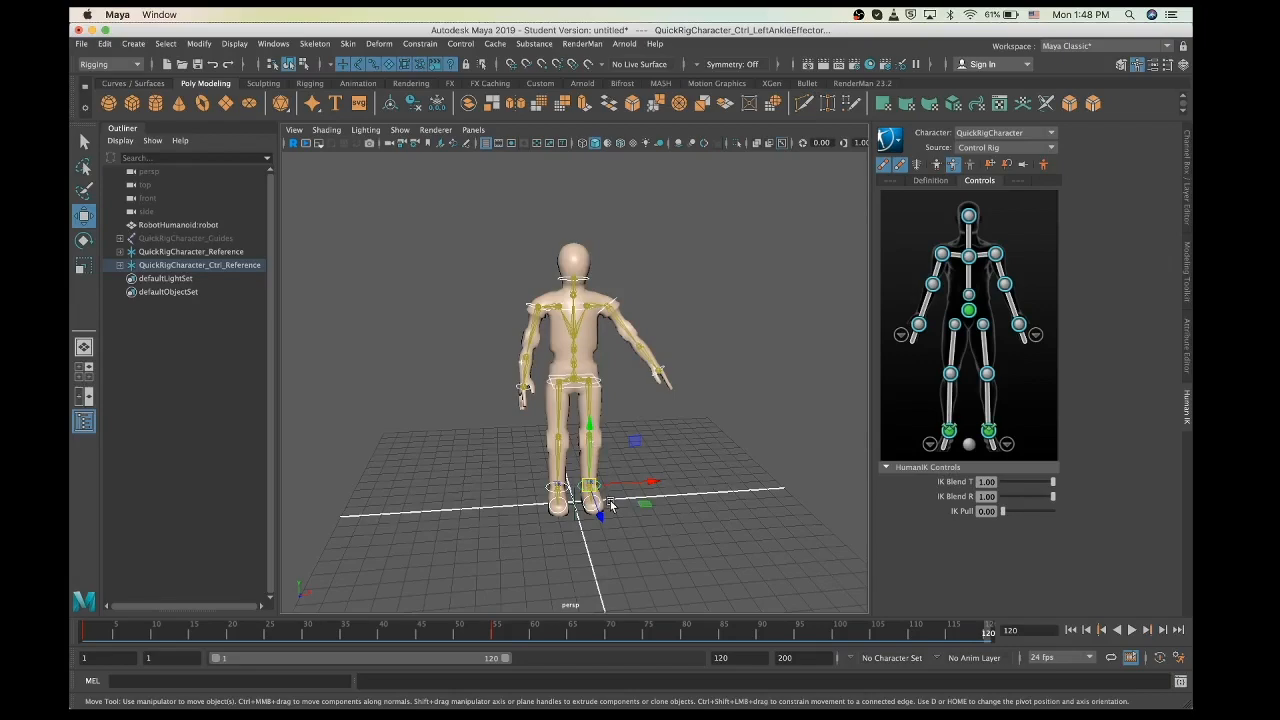
{"action": "left_click", "coordinate": [432, 300]}
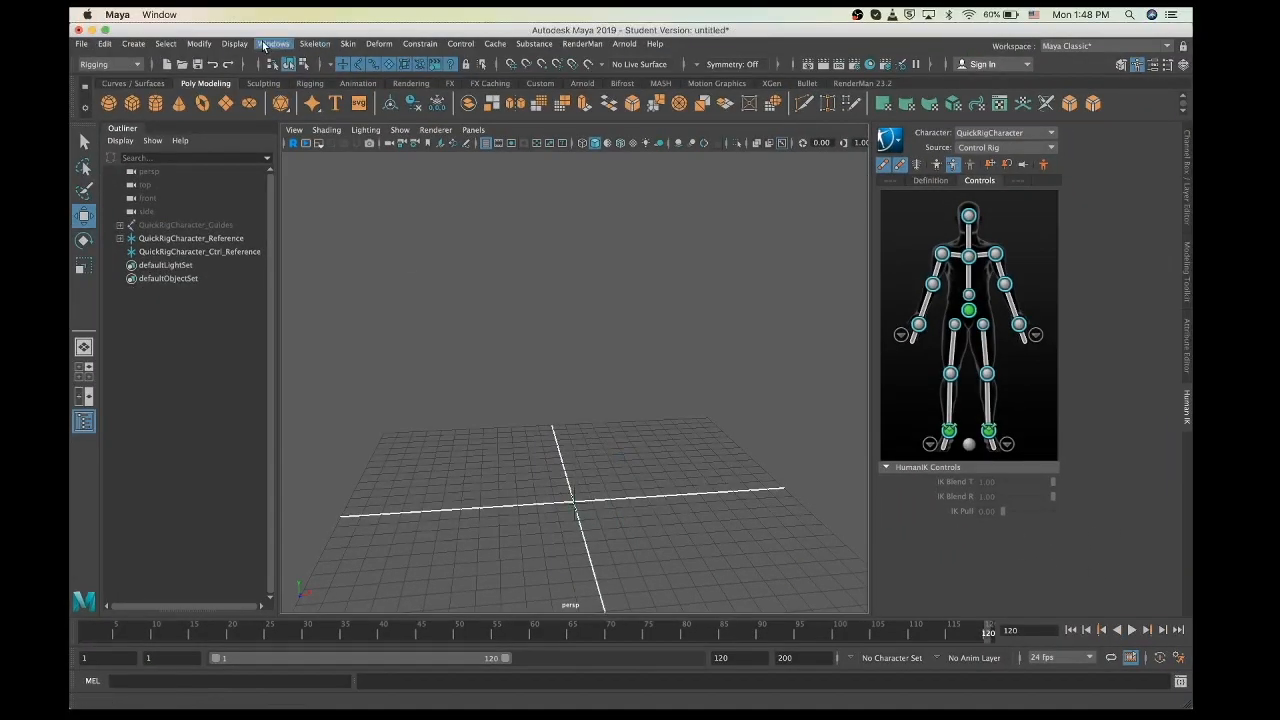
Import a fresh RobotHumanoid.ma from the Bipeds sample meshes in the Content Browser and close the browser
{"action": "left_click", "coordinate": [272, 44]}
{"action": "mouse_move", "coordinate": [285, 105]}
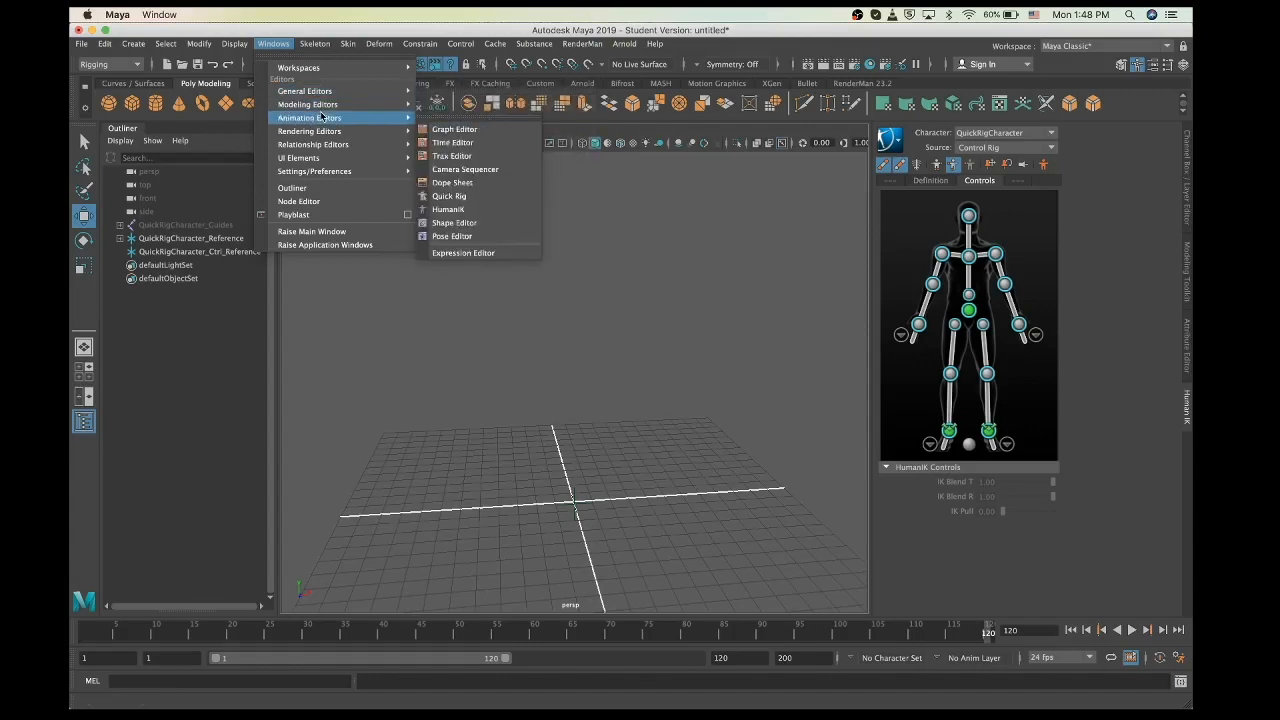
{"action": "mouse_move", "coordinate": [340, 91]}
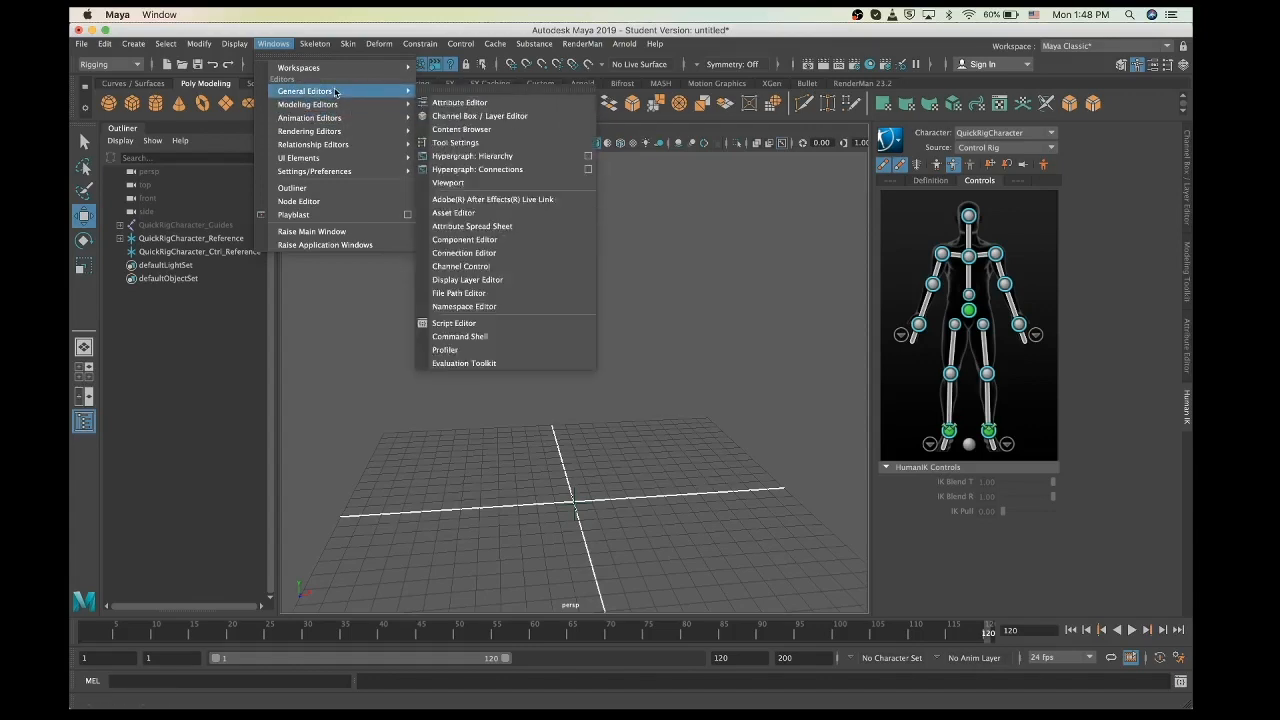
{"action": "left_click", "coordinate": [478, 131]}
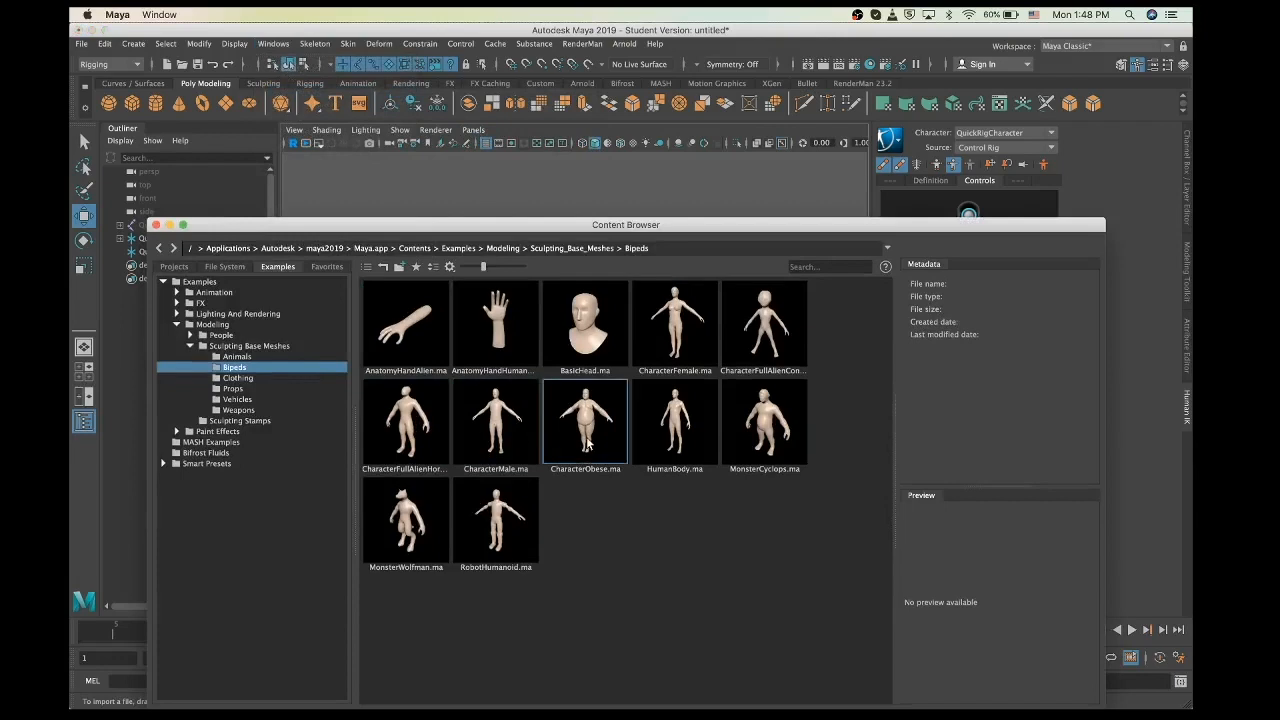
{"action": "left_click", "coordinate": [490, 528]}
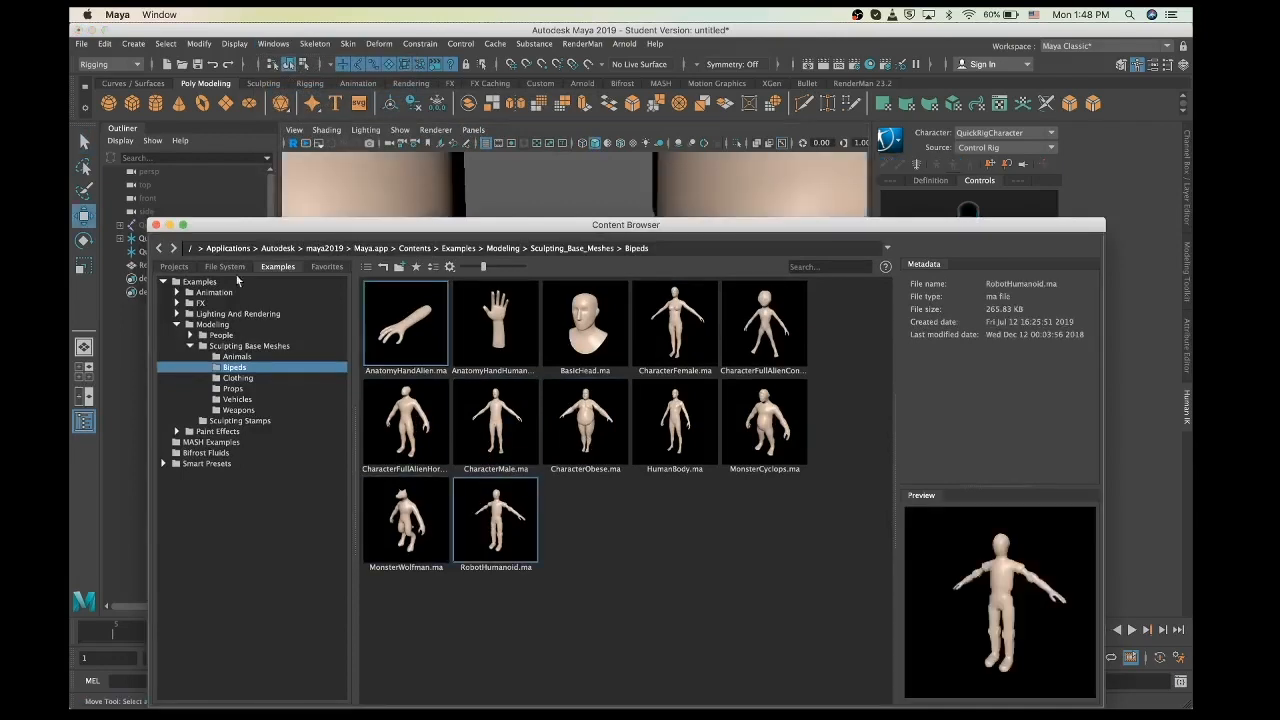
{"action": "left_click", "coordinate": [156, 225]}
Scale the imported robot mesh down uniformly to about 0.1 and frame it in the perspective view
{"action": "scroll", "coordinate": [543, 481], "scroll_direction": "down", "scroll_amount": 10}
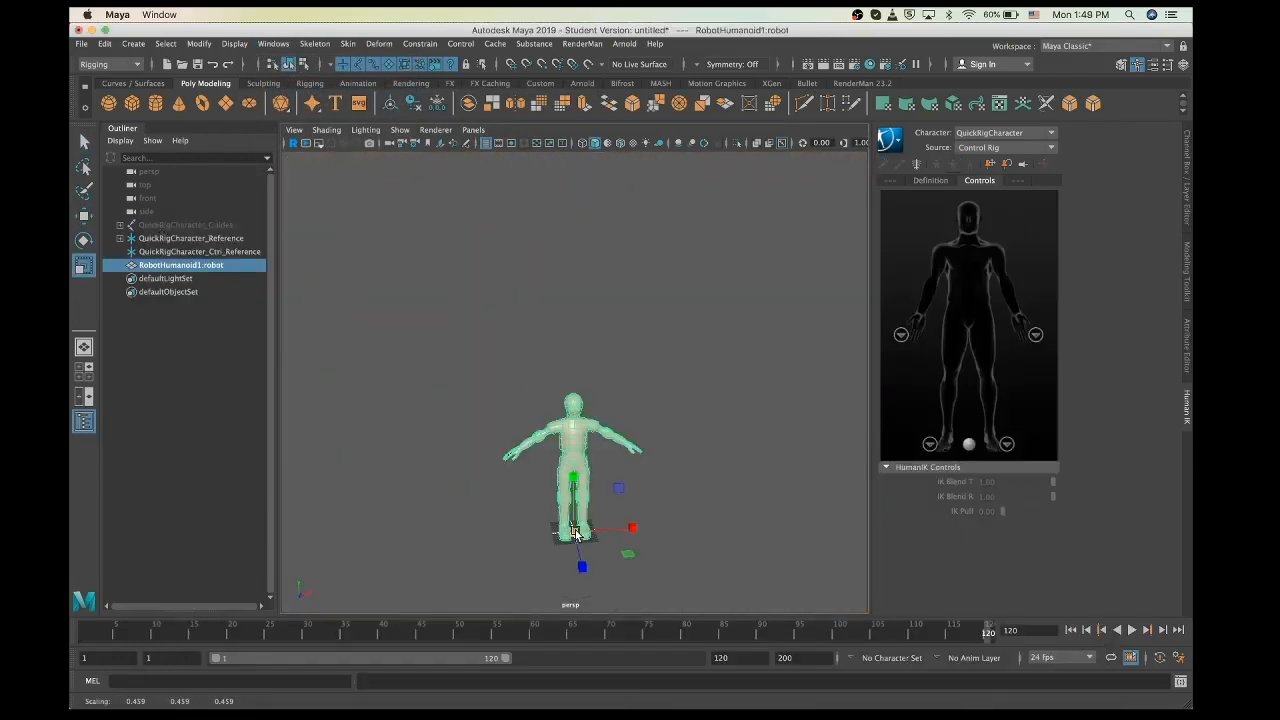
{"action": "left_click_drag", "start_coordinate": [575, 535], "coordinate": [450, 487]}
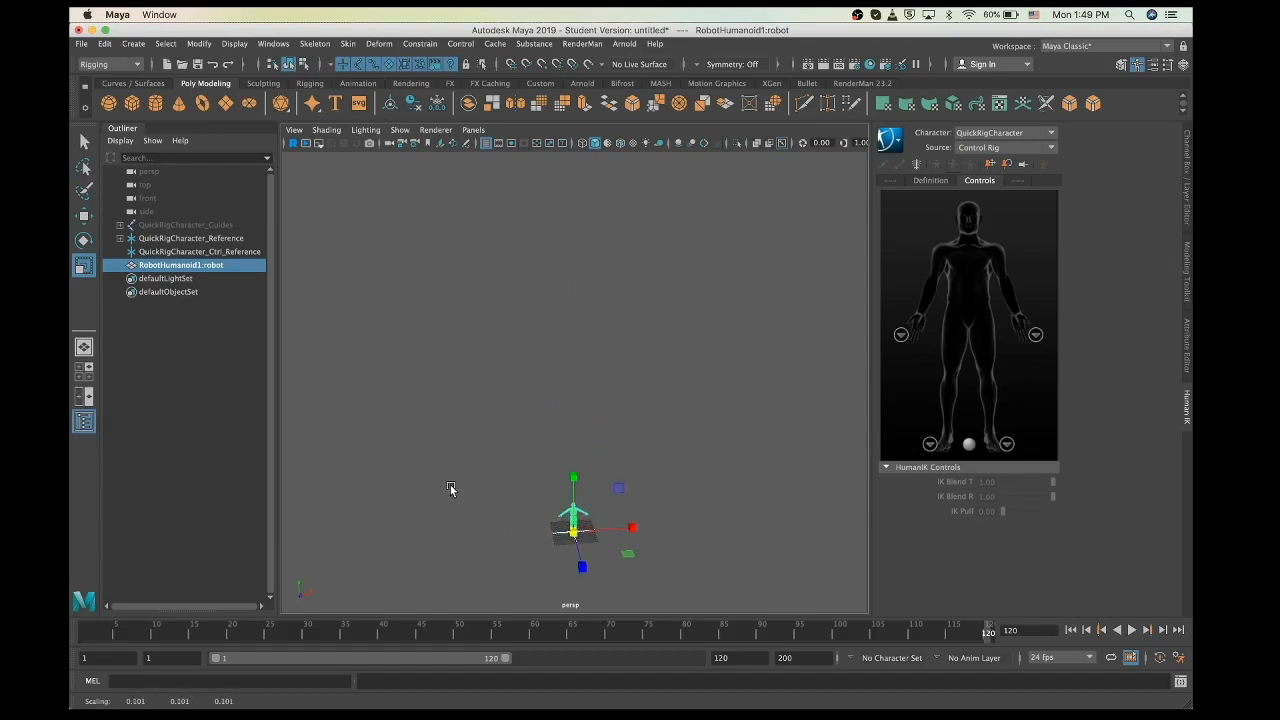
{"action": "key", "text": "f"}
{"action": "left_click", "coordinate": [429, 563]}
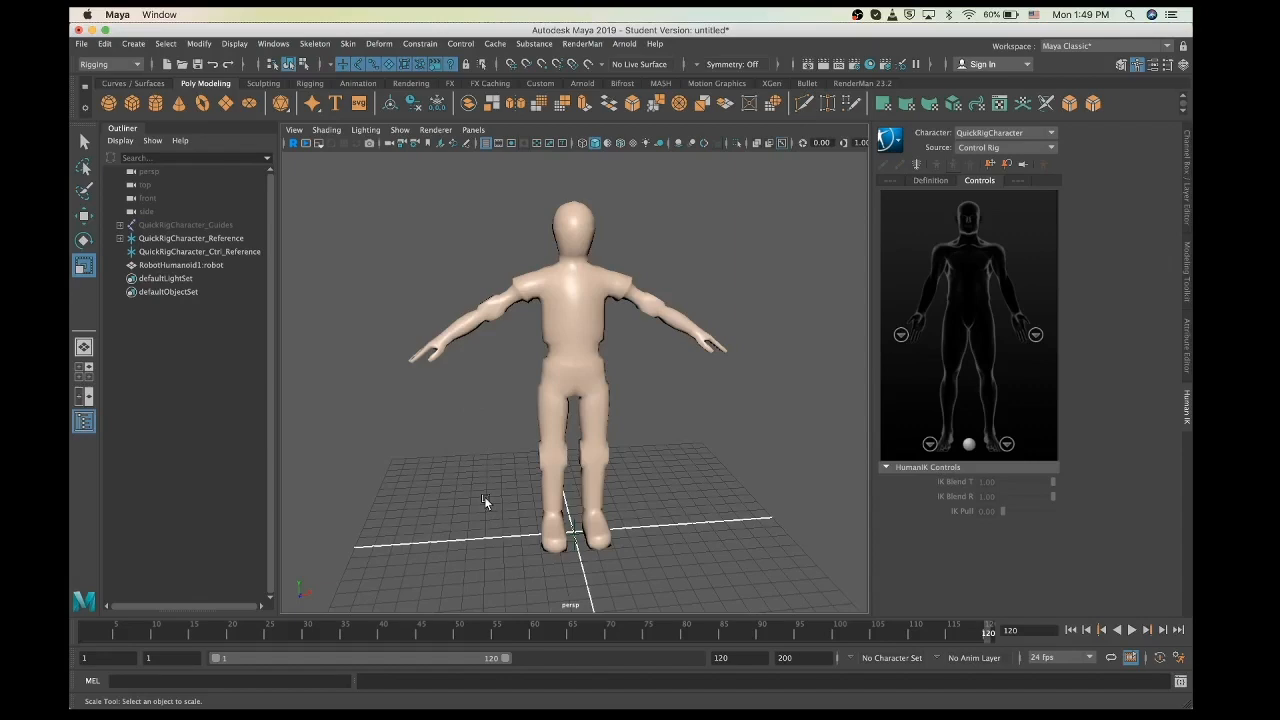
Select the robot mesh, switch to the Move tool and open the Export Selection dialog
{"action": "left_click", "coordinate": [575, 385]}
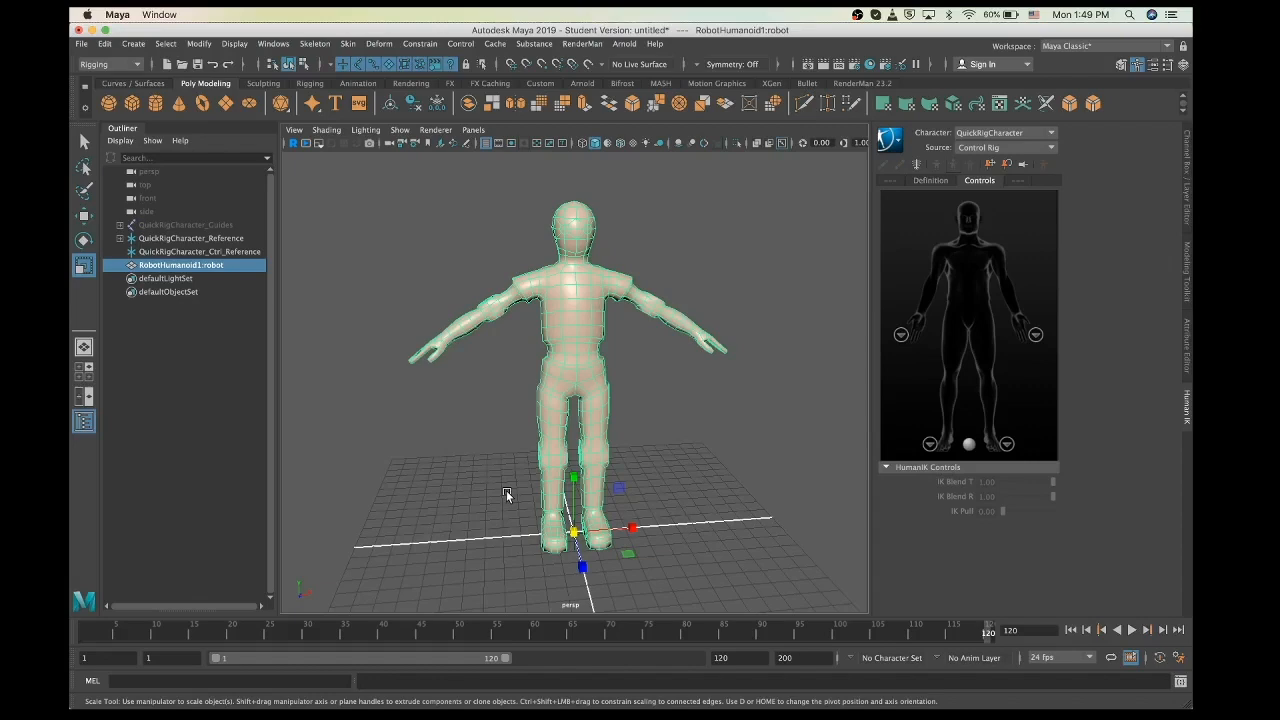
{"action": "key", "text": "w"}
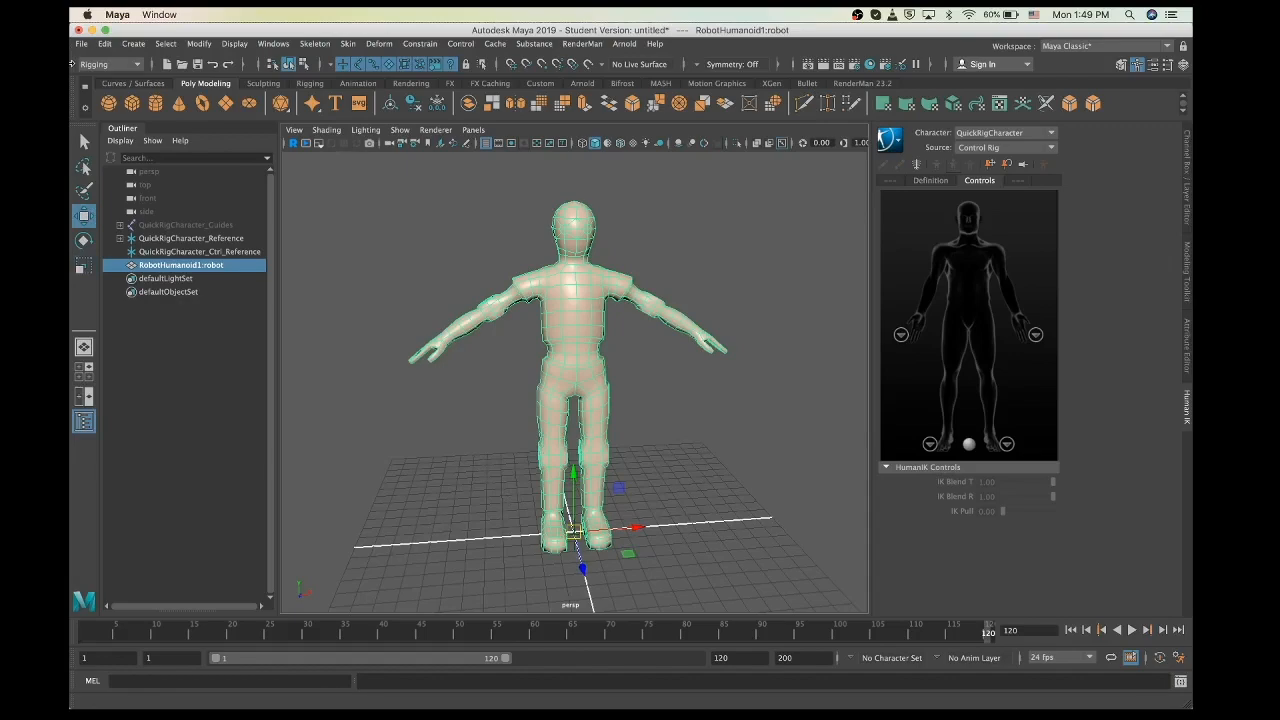
{"action": "left_click", "coordinate": [78, 45]}
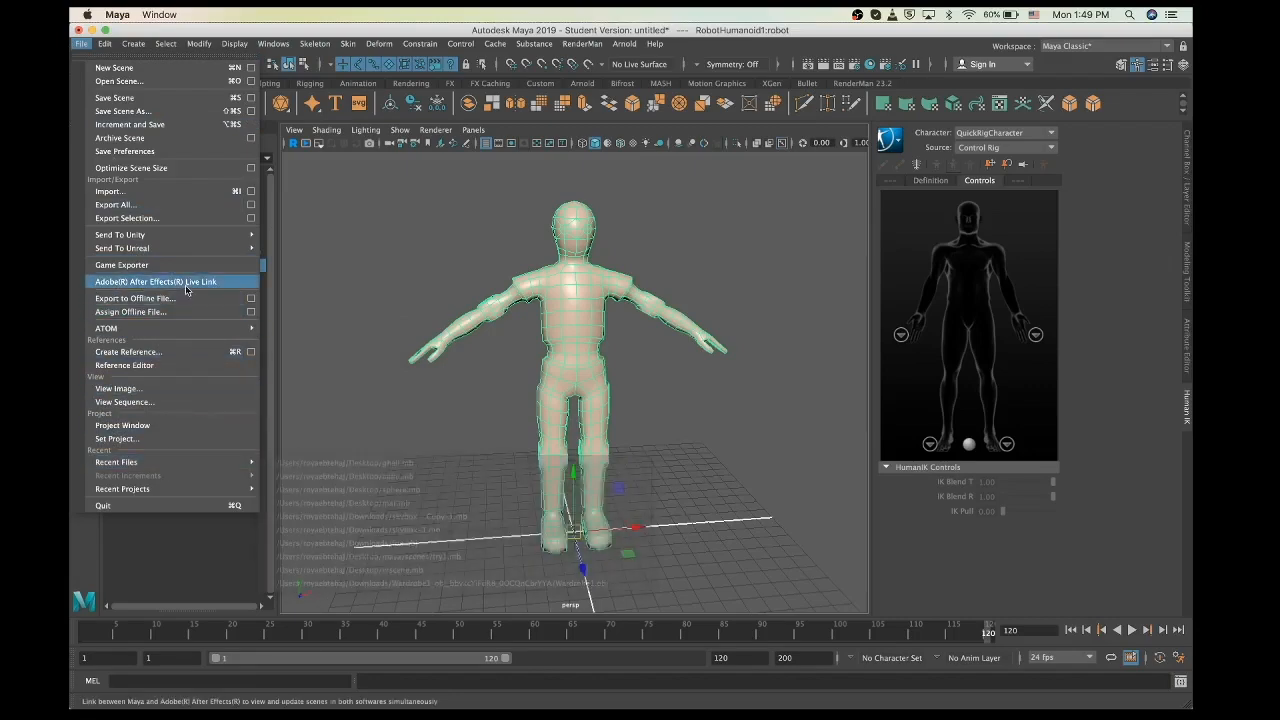
{"action": "left_click", "coordinate": [183, 218]}
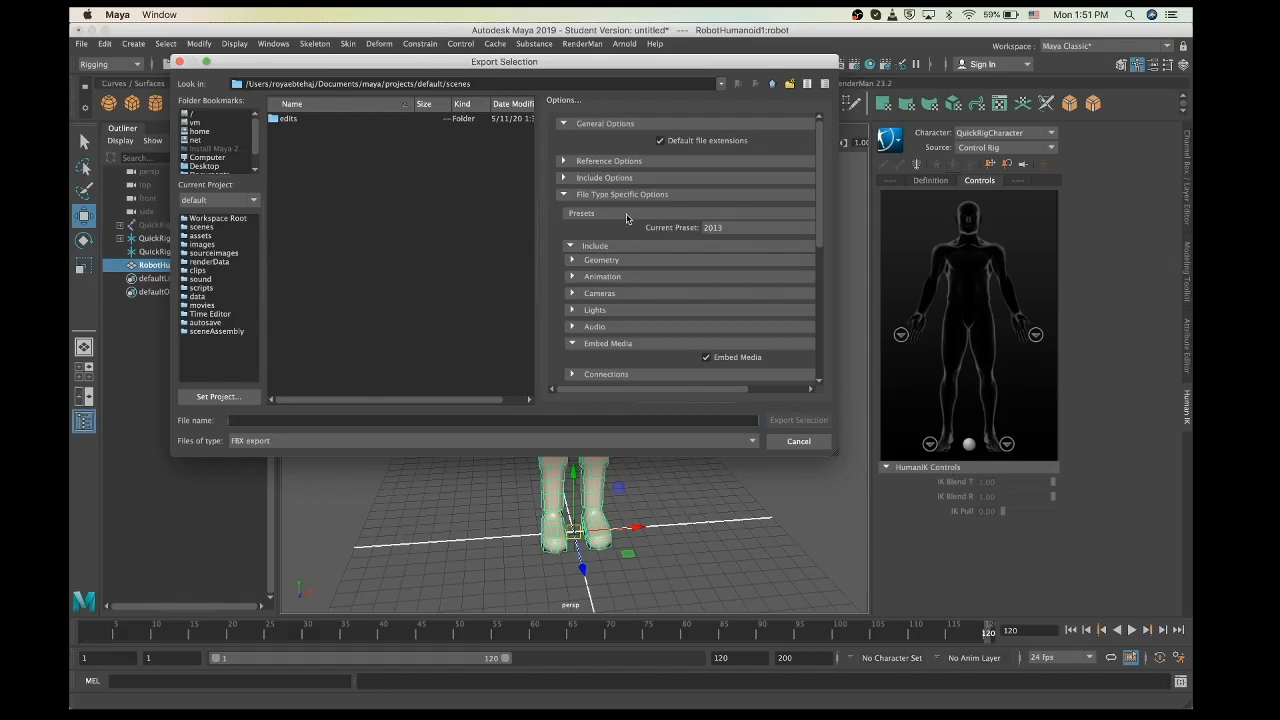
Examine the FBX options in the Export Selection dialog, including Include, Embed Media and FBX File Format, and cancel the export
{"action": "scroll", "coordinate": [631, 366], "scroll_direction": "down", "scroll_amount": 3}
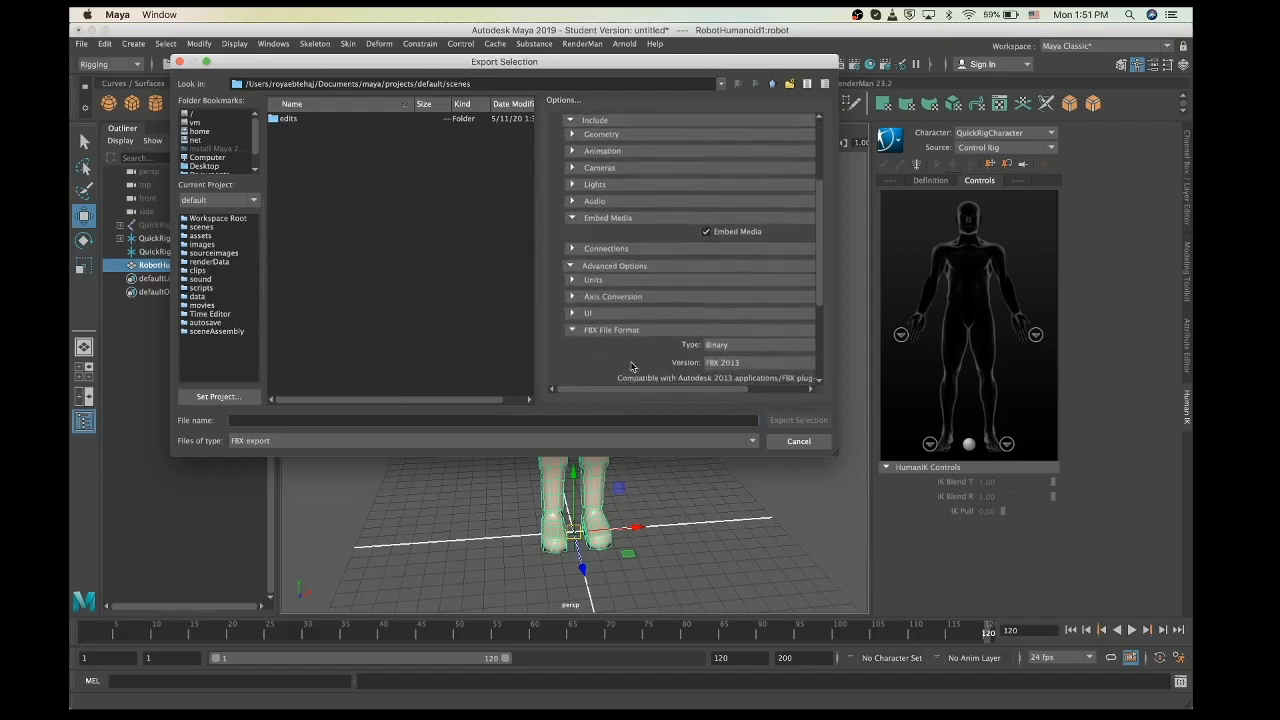
{"action": "scroll", "coordinate": [631, 366], "scroll_direction": "down", "scroll_amount": 5}
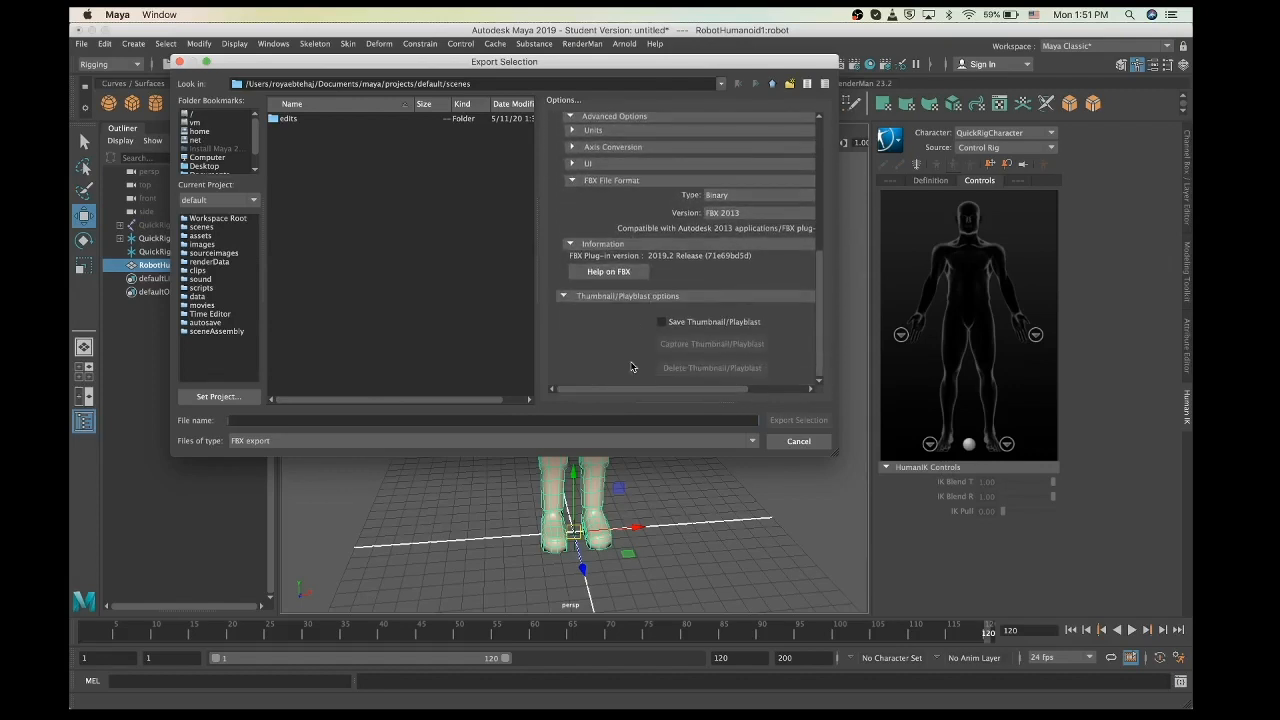
{"action": "scroll", "coordinate": [631, 366], "scroll_direction": "up", "scroll_amount": 1}
{"action": "scroll", "coordinate": [704, 300], "scroll_direction": "up", "scroll_amount": 7}
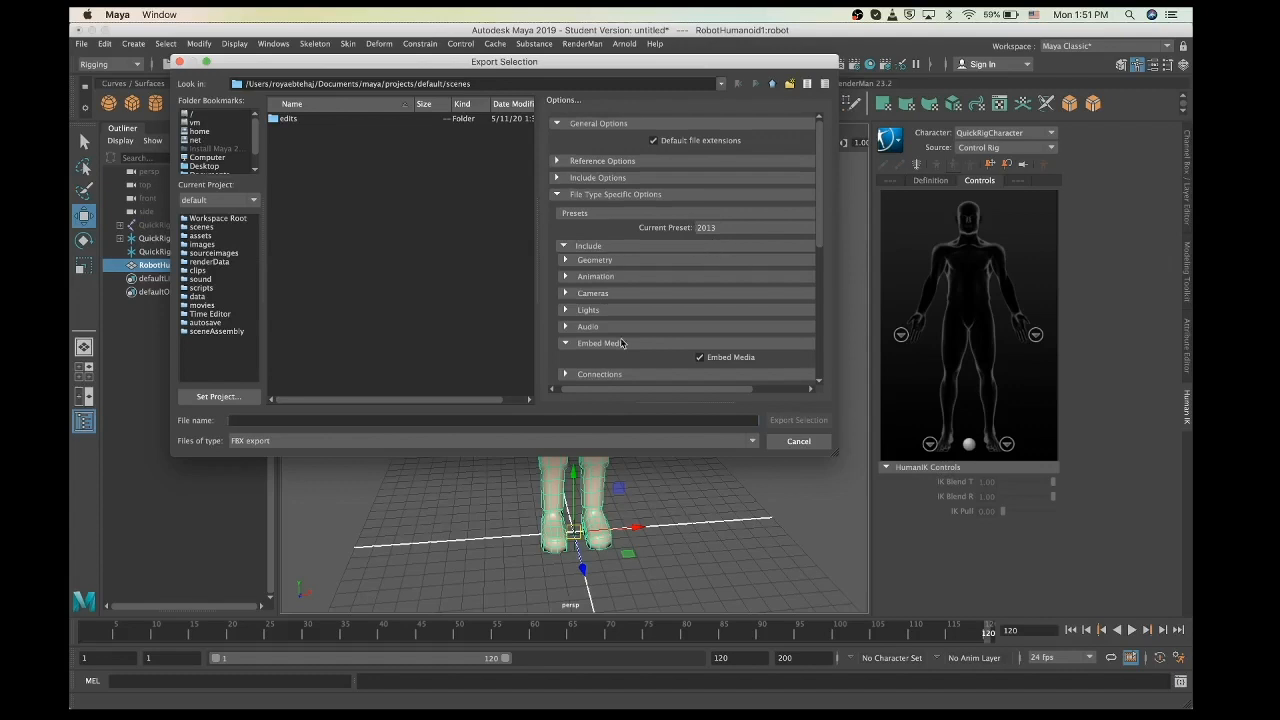
{"action": "scroll", "coordinate": [610, 336], "scroll_direction": "down", "scroll_amount": 2}
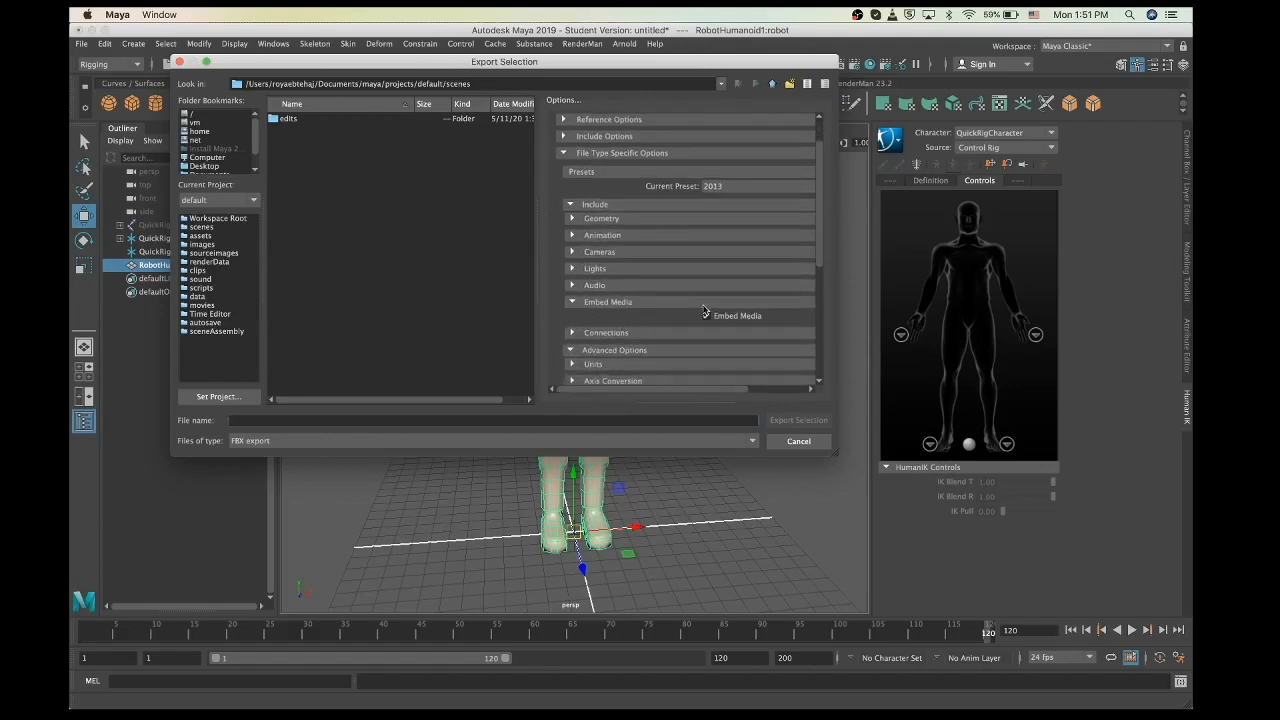
{"action": "scroll", "coordinate": [743, 325], "scroll_direction": "up", "scroll_amount": 2}
{"action": "scroll", "coordinate": [743, 325], "scroll_direction": "right", "scroll_amount": 1}
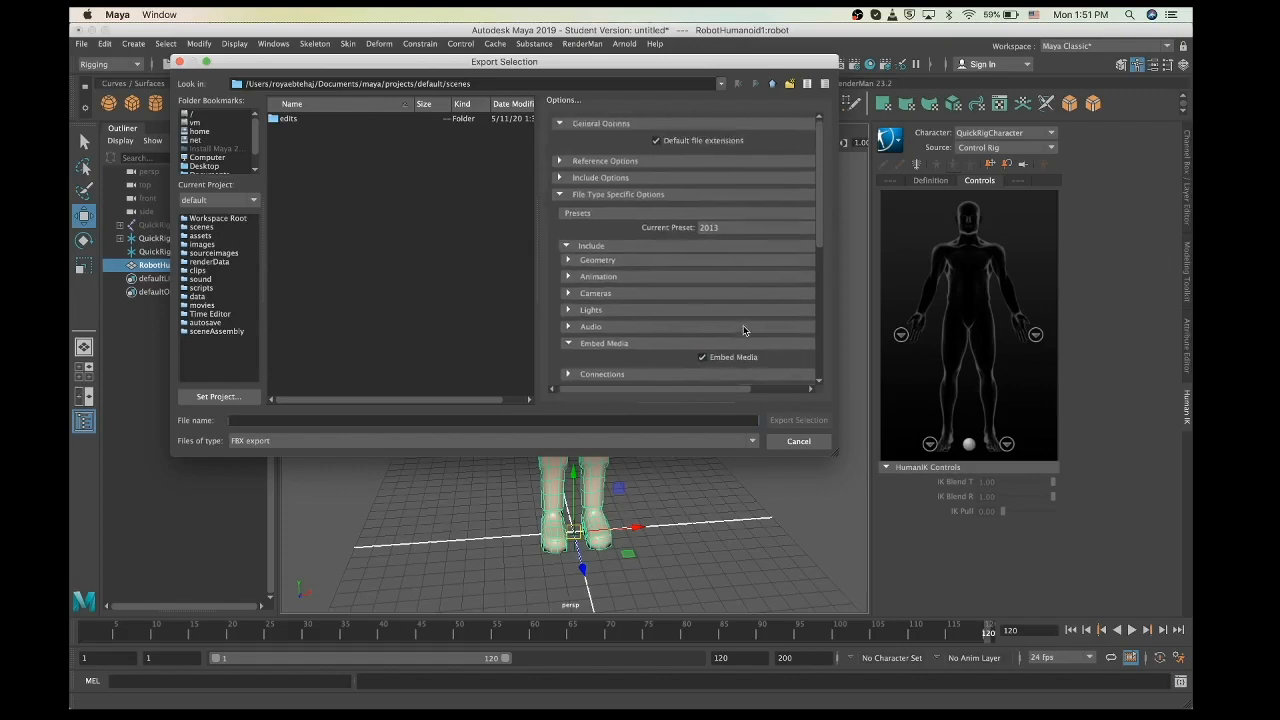
{"action": "left_click", "coordinate": [799, 442]}
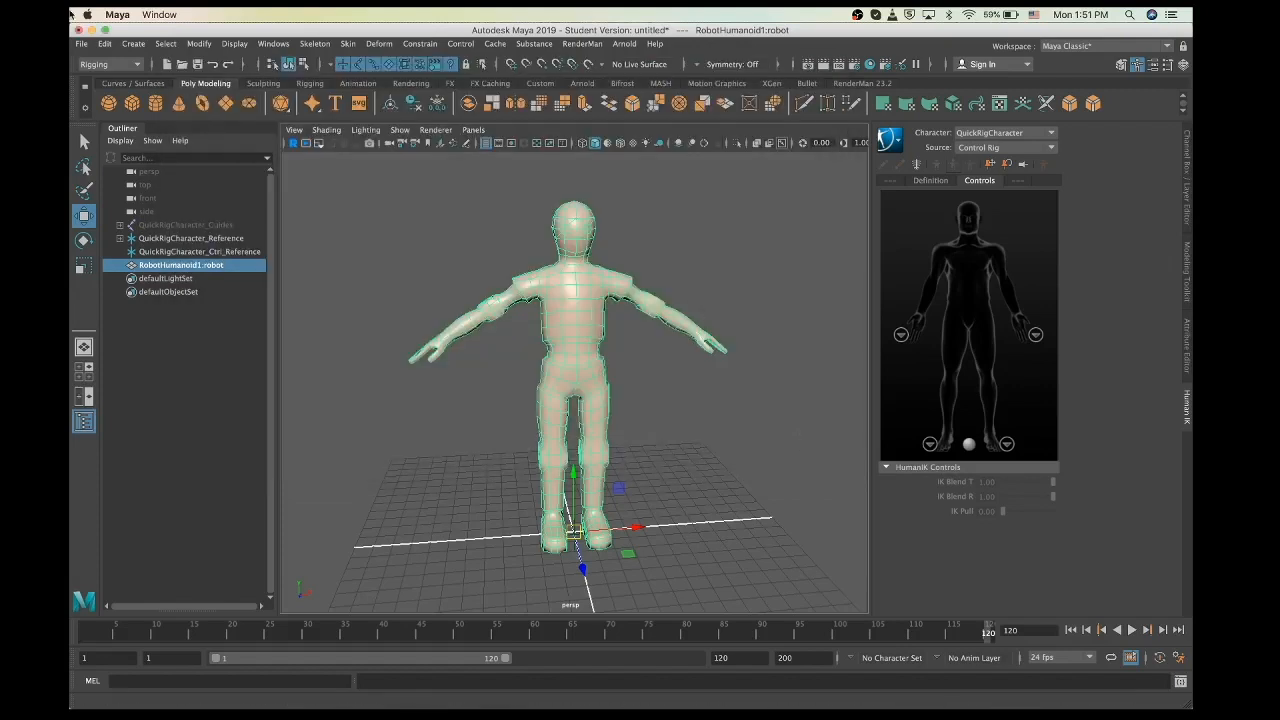
Open the Export Selection options for the robot mesh and choose FBX export as the file type
{"action": "left_click", "coordinate": [81, 44]}
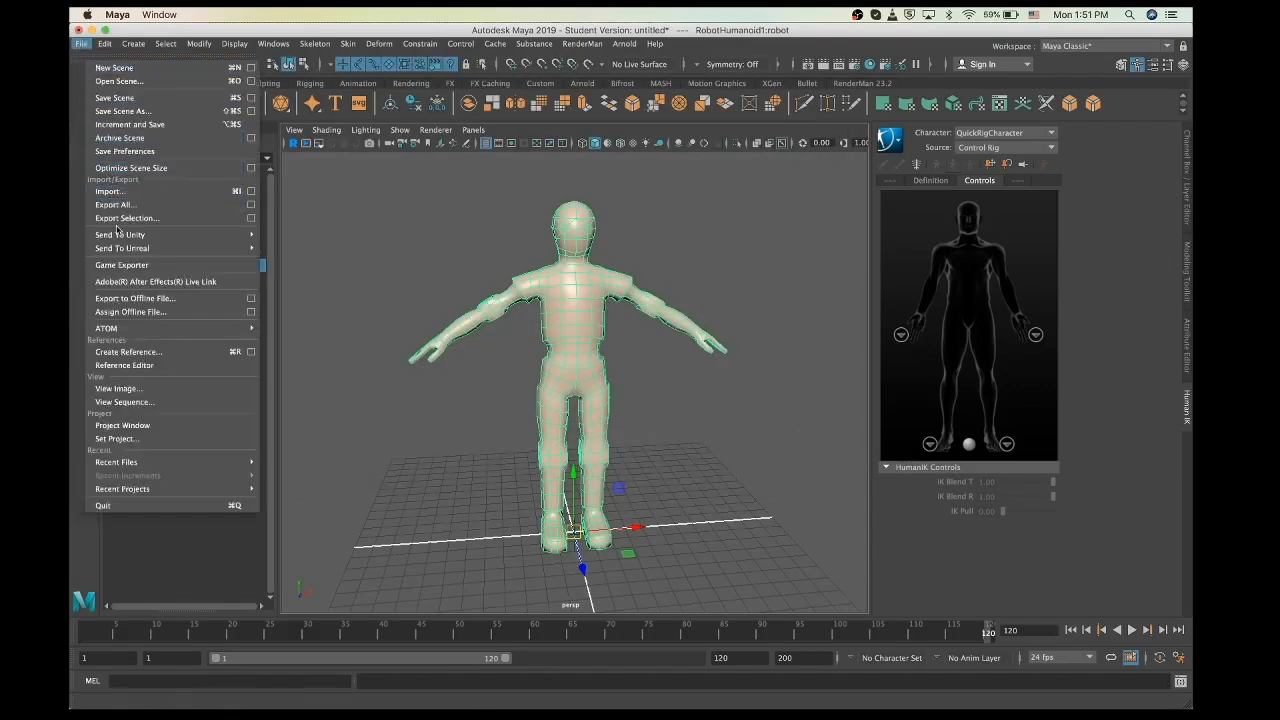
{"action": "left_click", "coordinate": [251, 221]}
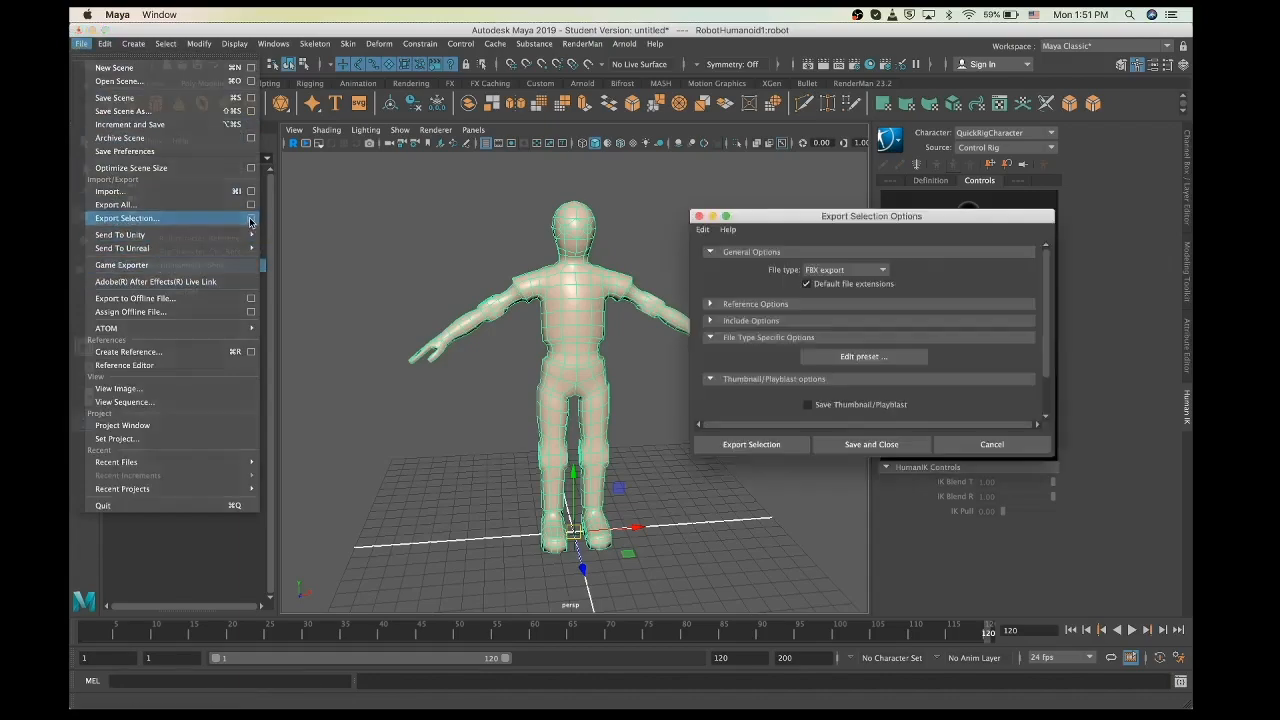
{"action": "left_click_drag", "start_coordinate": [789, 223], "coordinate": [712, 110]}
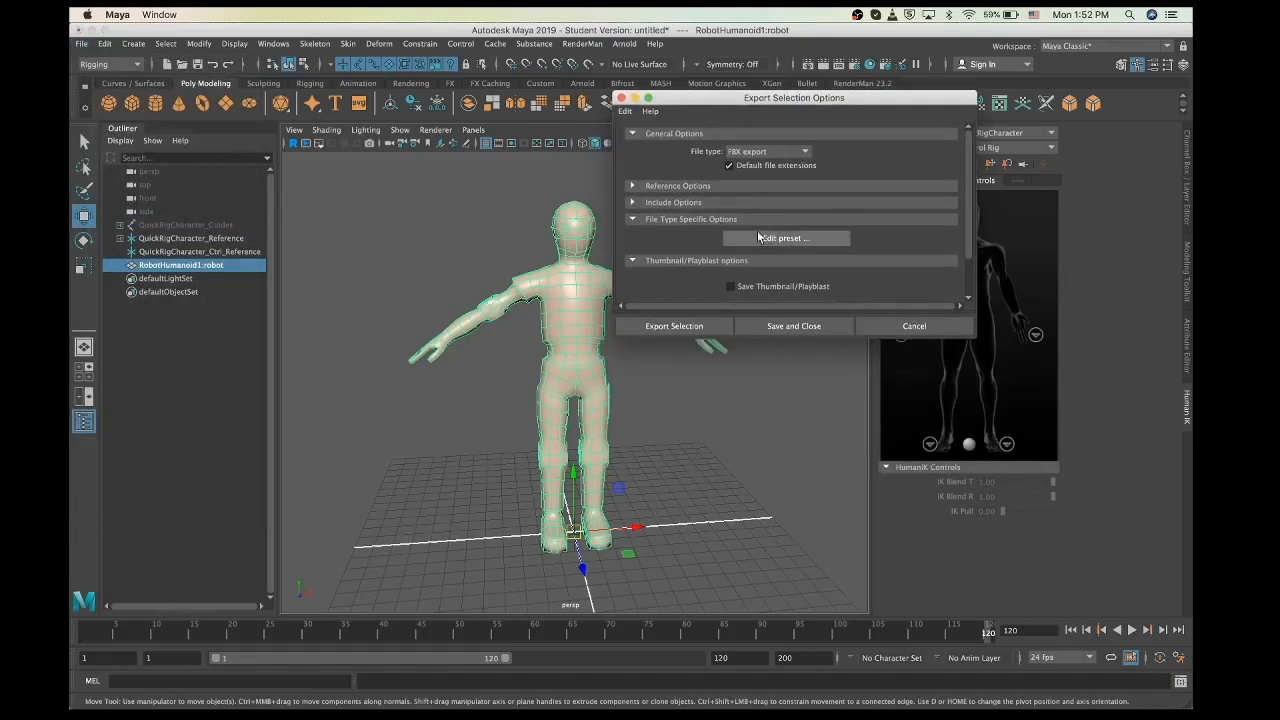
{"action": "left_click", "coordinate": [768, 151]}
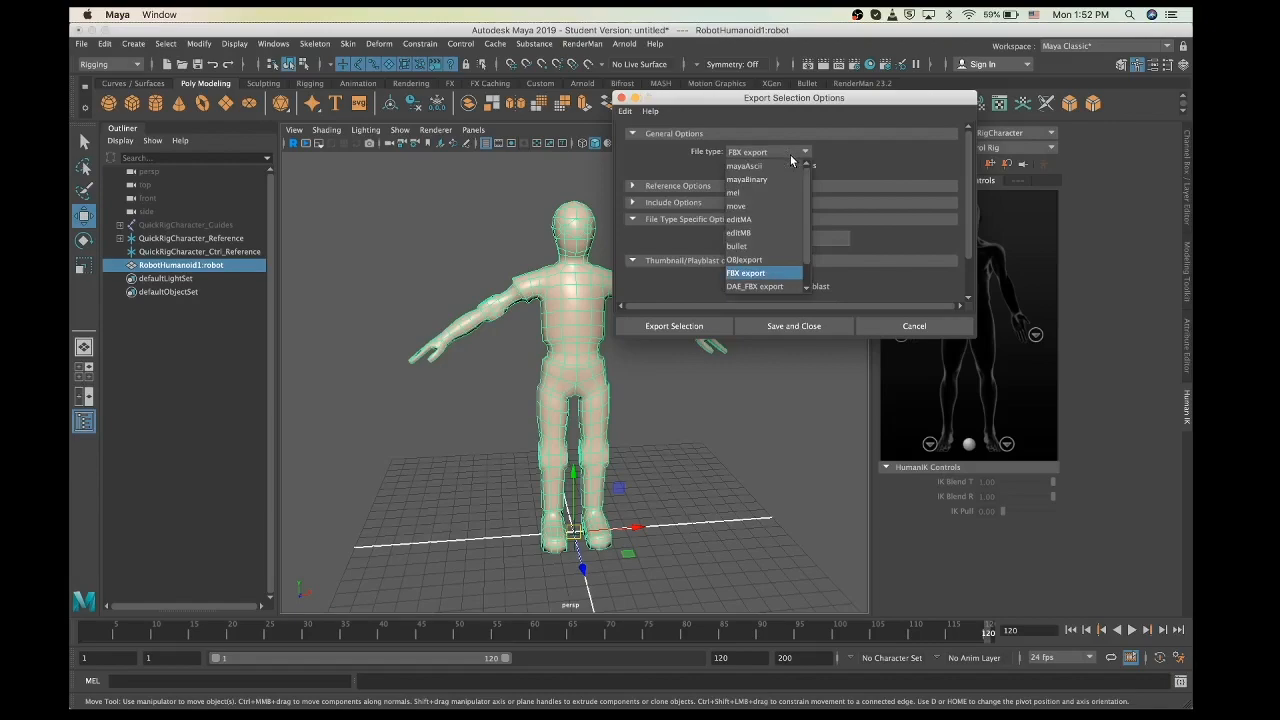
{"action": "left_click", "coordinate": [742, 274]}
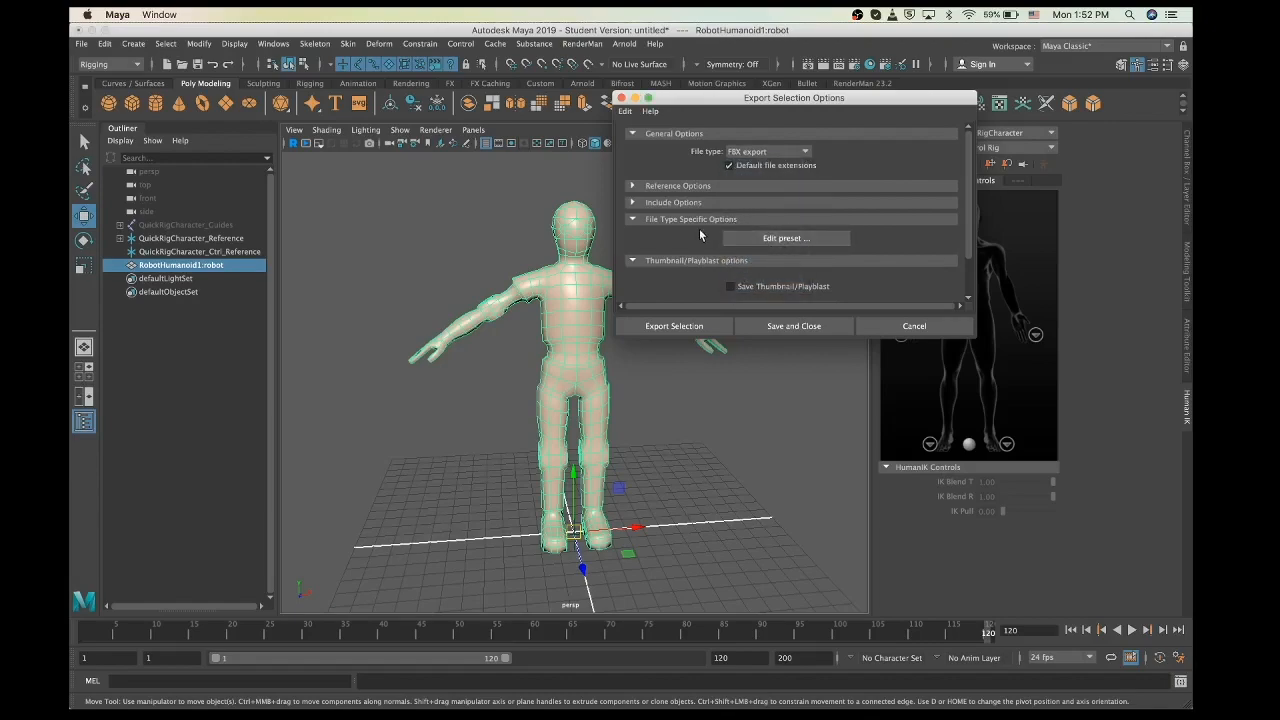
Open the FBX export preset for editing, set the file format version to FBX 2013 and collapse the Embed Media section
{"action": "left_click", "coordinate": [777, 244]}
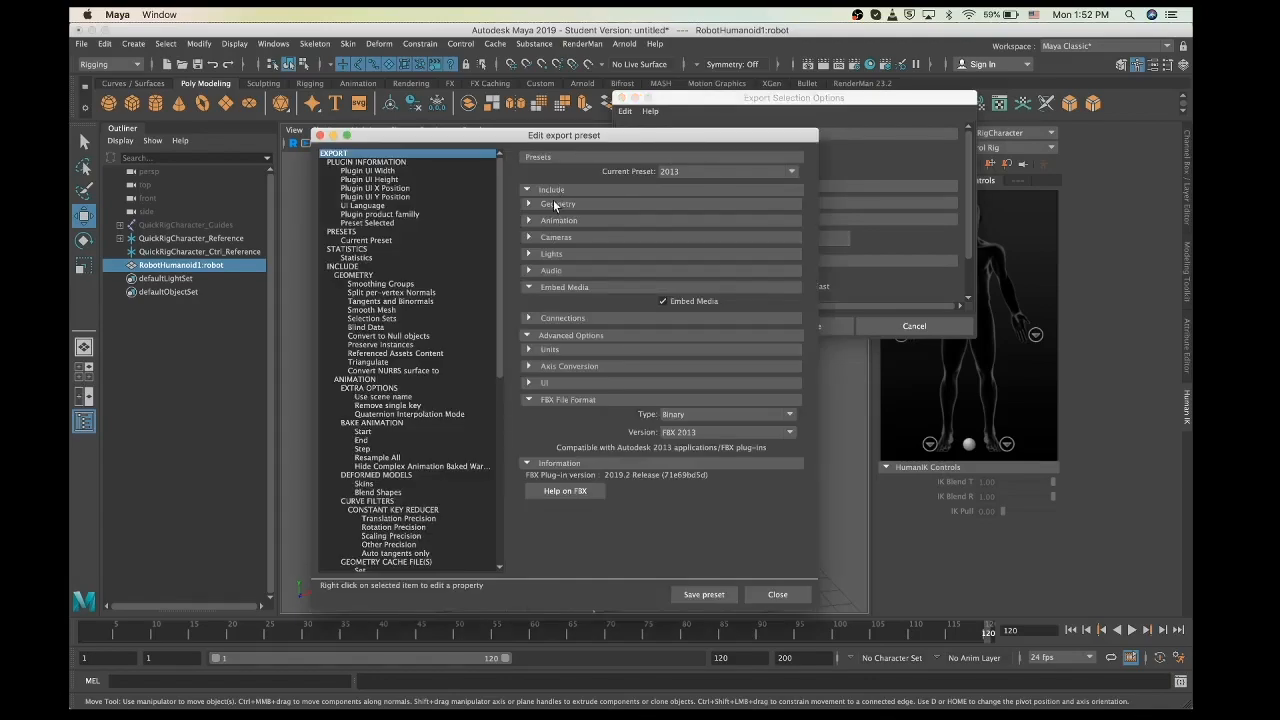
{"action": "left_click", "coordinate": [672, 173]}
{"action": "left_click", "coordinate": [600, 172]}
{"action": "left_click", "coordinate": [694, 432]}
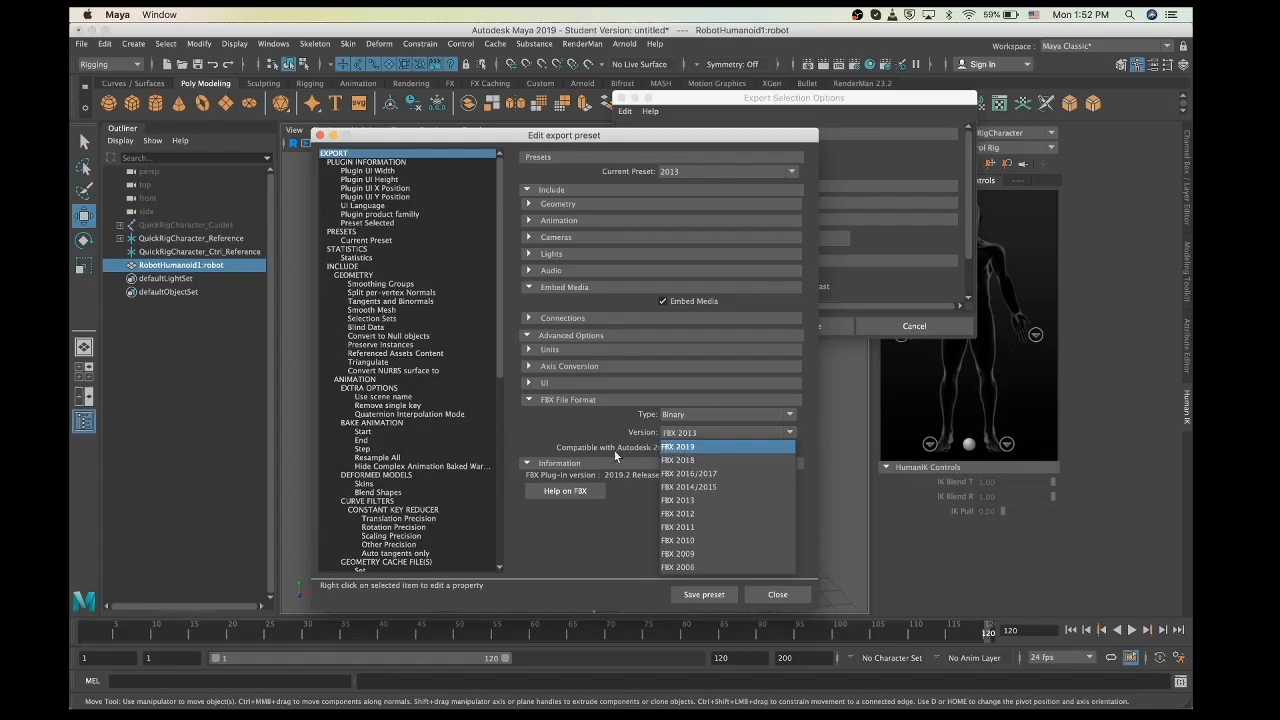
{"action": "left_click", "coordinate": [676, 500]}
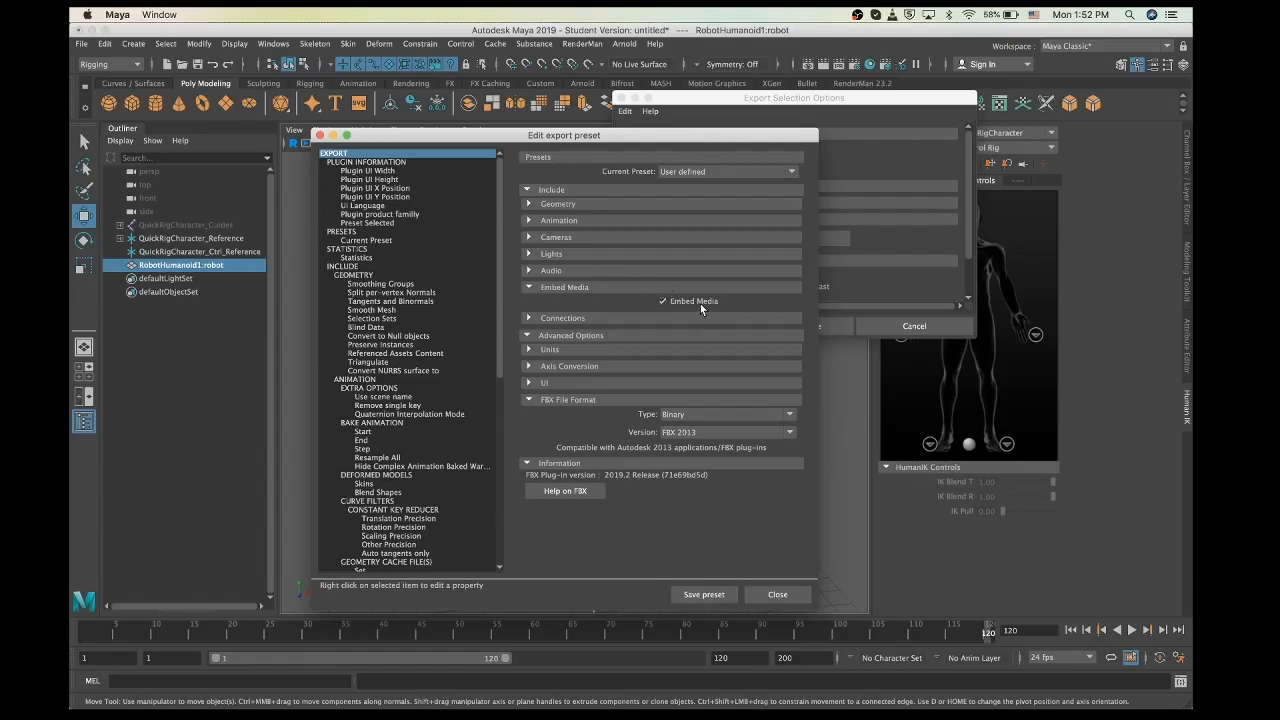
{"action": "left_click", "coordinate": [529, 288]}
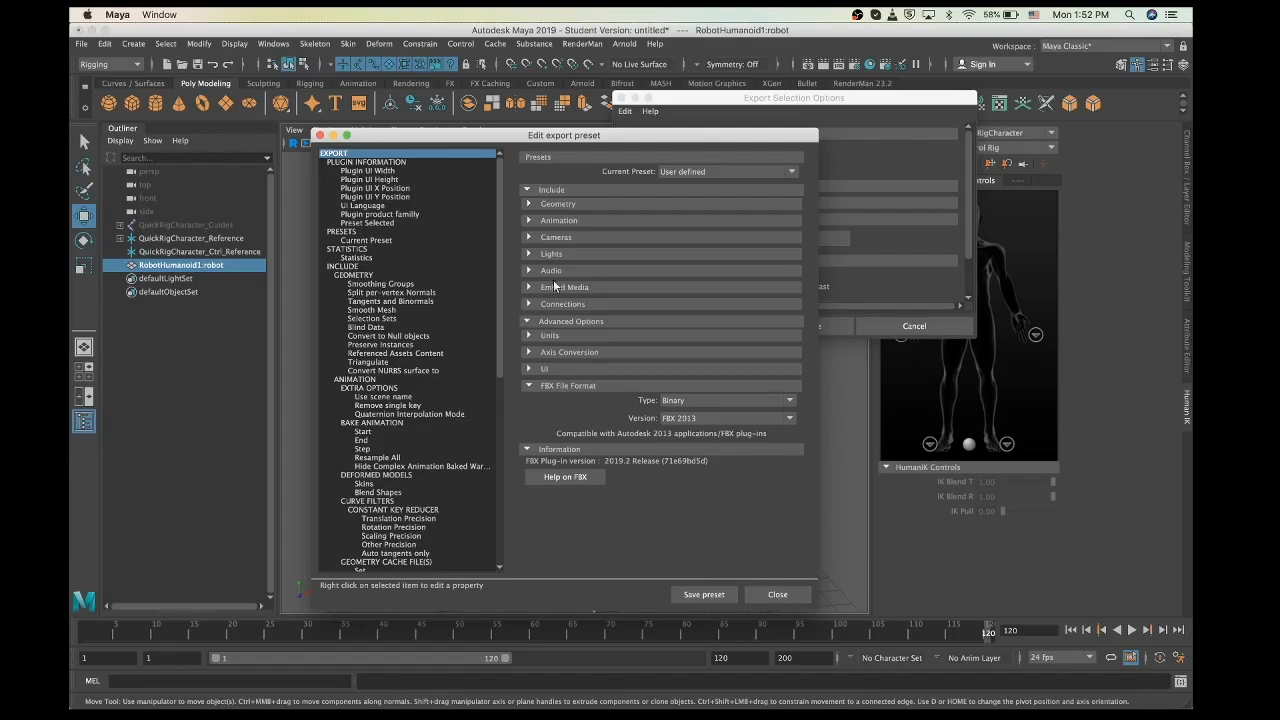
Check the Embed Media setting and the available presets in the FBX export preset, and close the preset editor and Export Selection options
{"action": "left_click", "coordinate": [529, 288]}
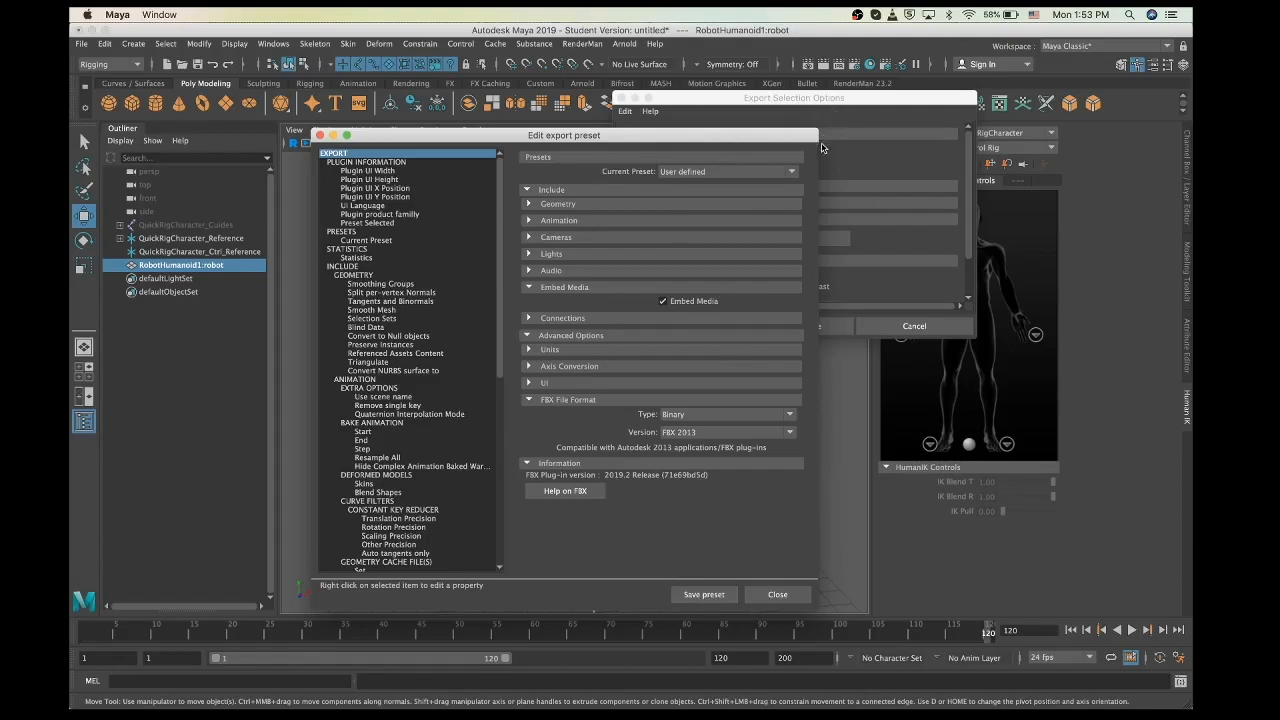
{"action": "left_click", "coordinate": [682, 170]}
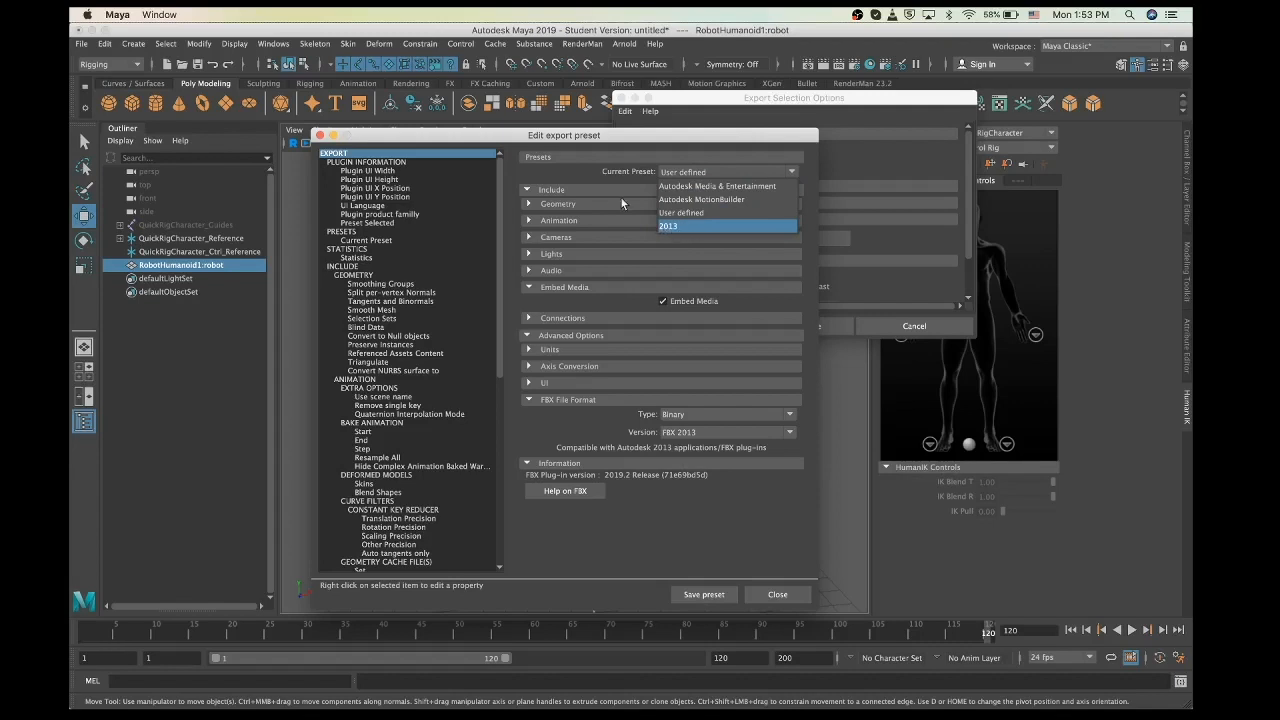
{"action": "left_click", "coordinate": [588, 168]}
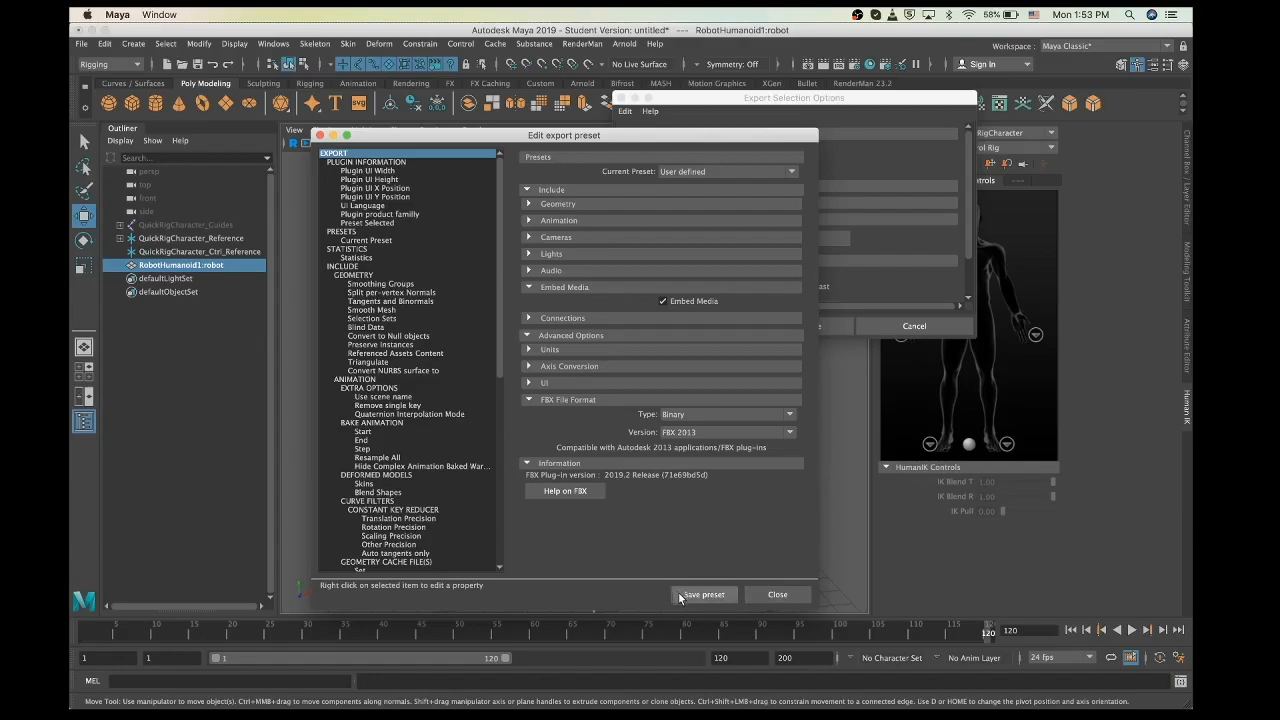
{"action": "left_click", "coordinate": [764, 598]}
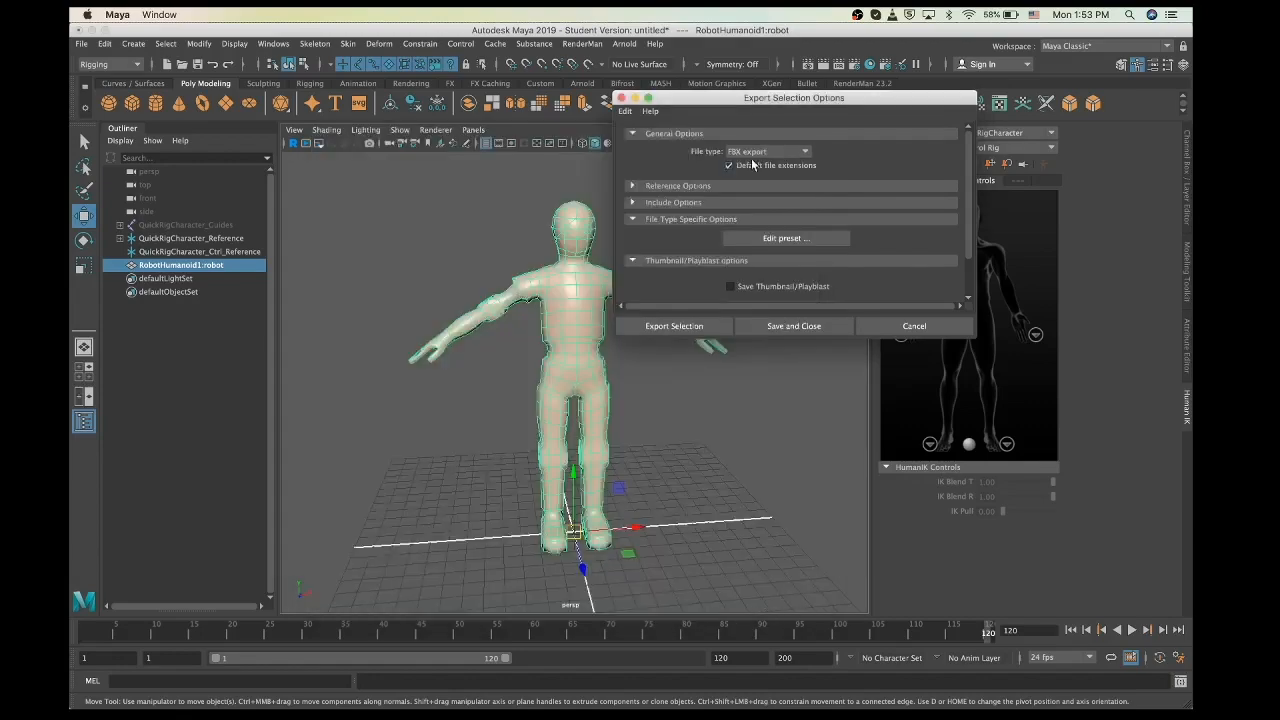
{"action": "left_click", "coordinate": [621, 98]}
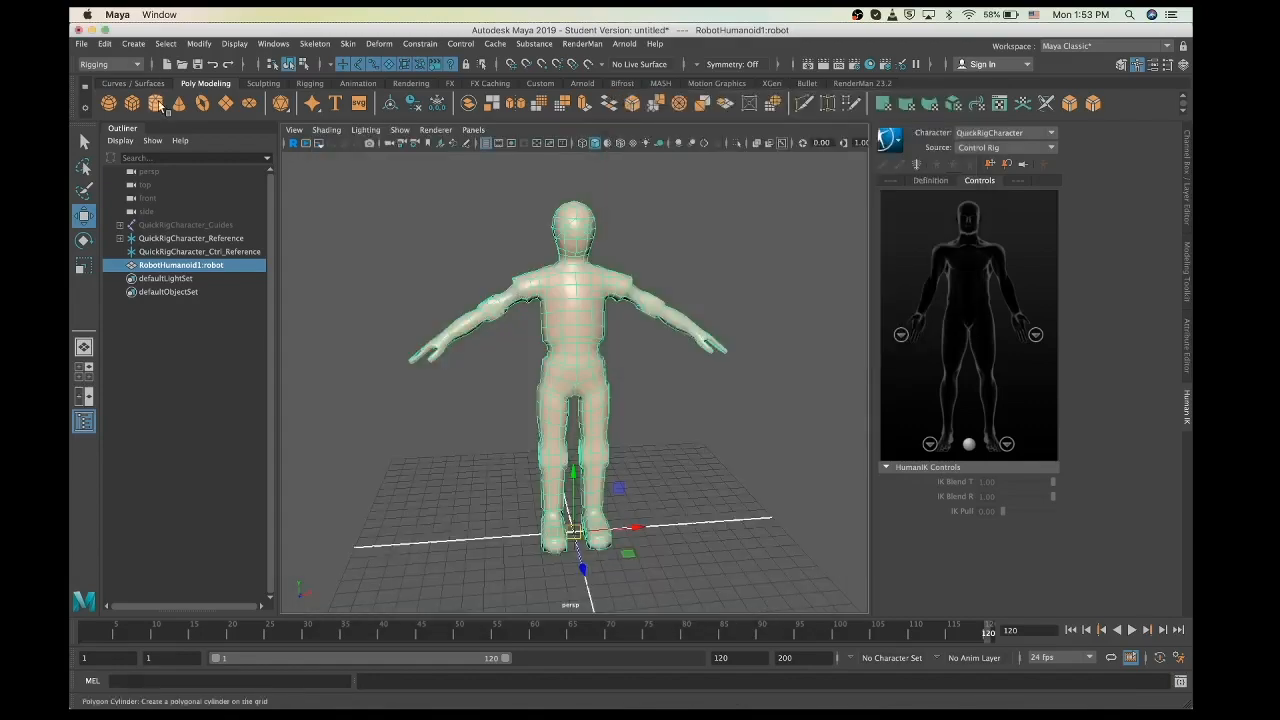
Export the selected robot mesh to the Desktop as rigging.fbx, using FBX export with Embed Media enabled and version FBX 2013
{"action": "left_click", "coordinate": [81, 44]}
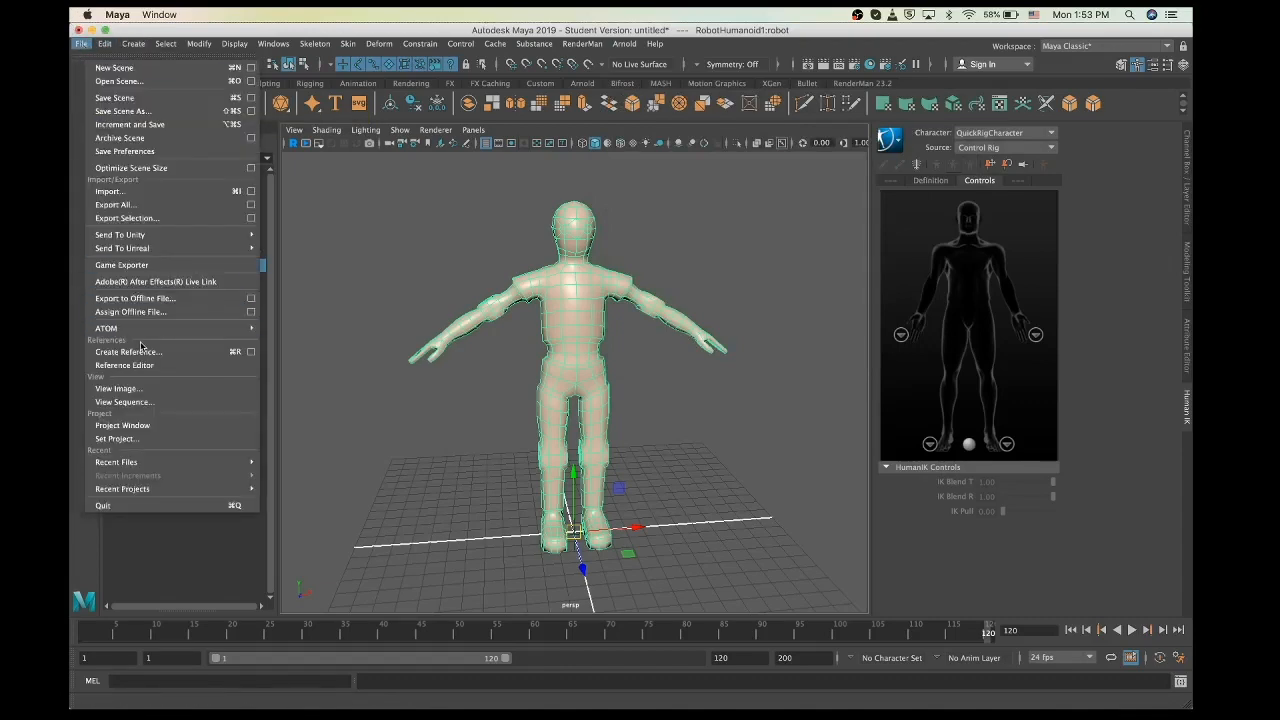
{"action": "left_click", "coordinate": [125, 218]}
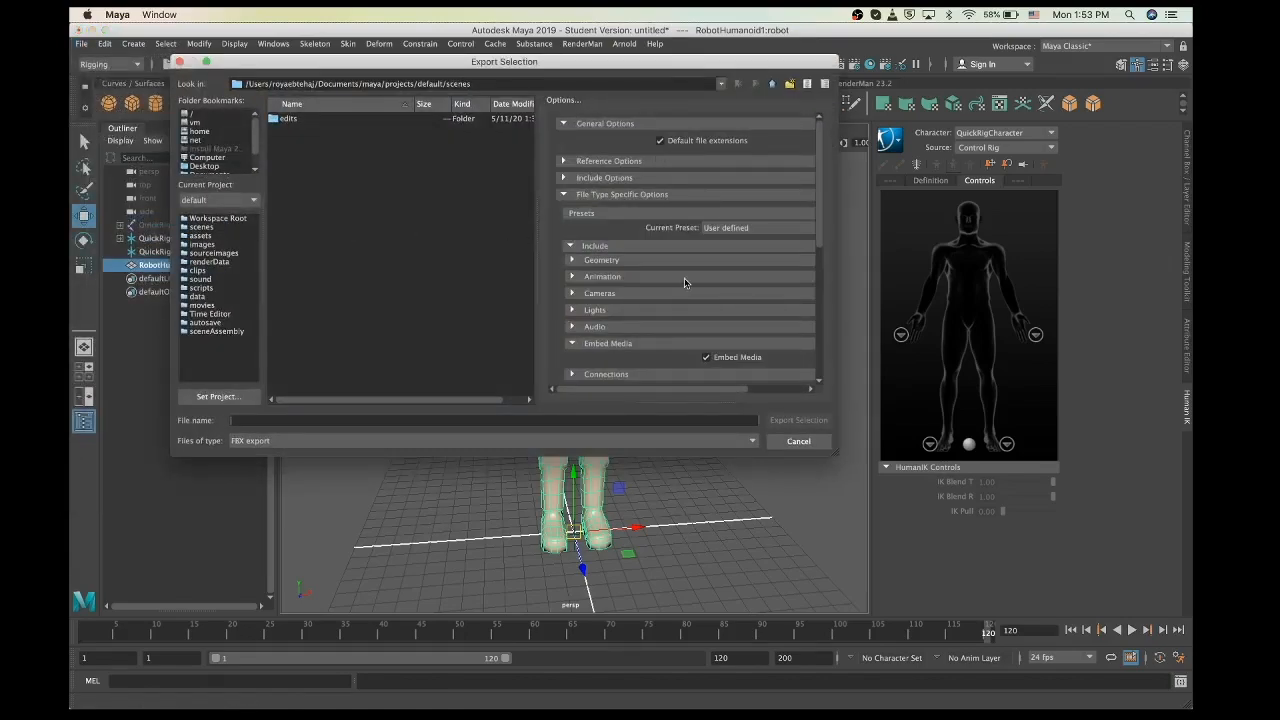
{"action": "scroll", "coordinate": [734, 365], "scroll_direction": "down", "scroll_amount": 5}
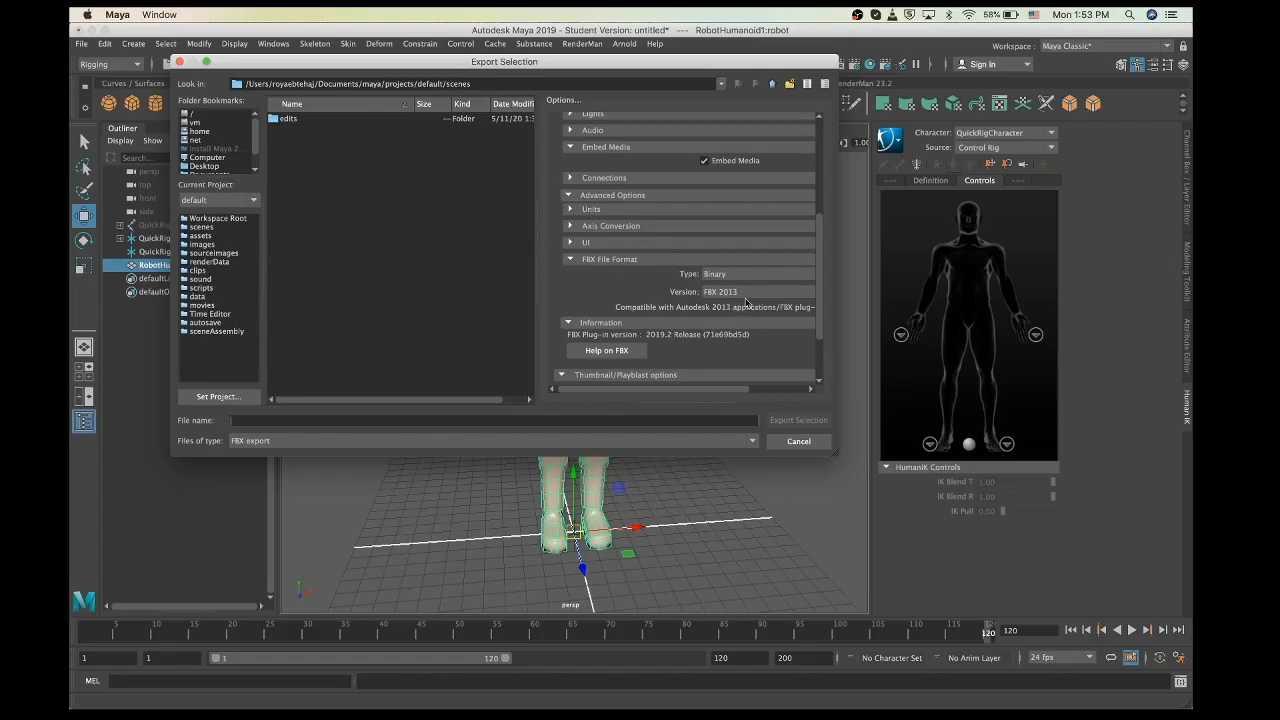
{"action": "scroll", "coordinate": [690, 295], "scroll_direction": "up", "scroll_amount": 5}
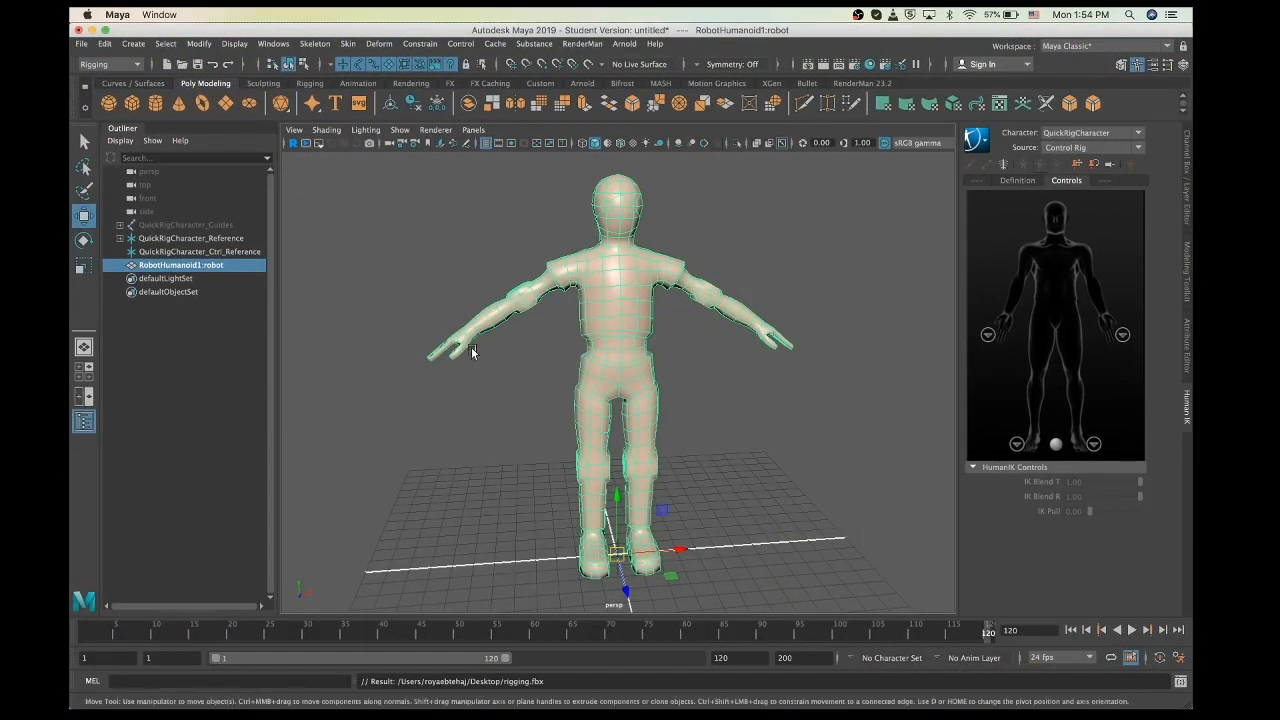
Switch to the Chrome browser, search for "adobe mixamo" and open the Mixamo website
{"action": "key", "text": "ctrl+Right"}
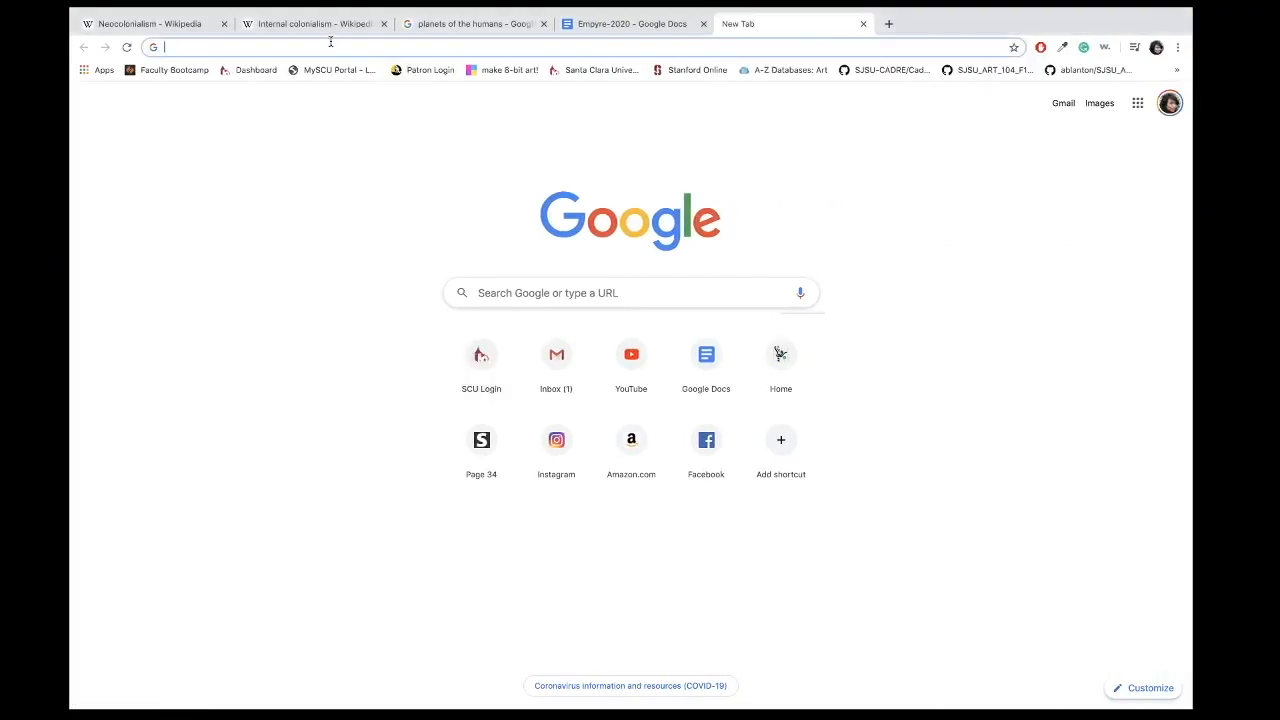
{"action": "type", "text": "adobem"}
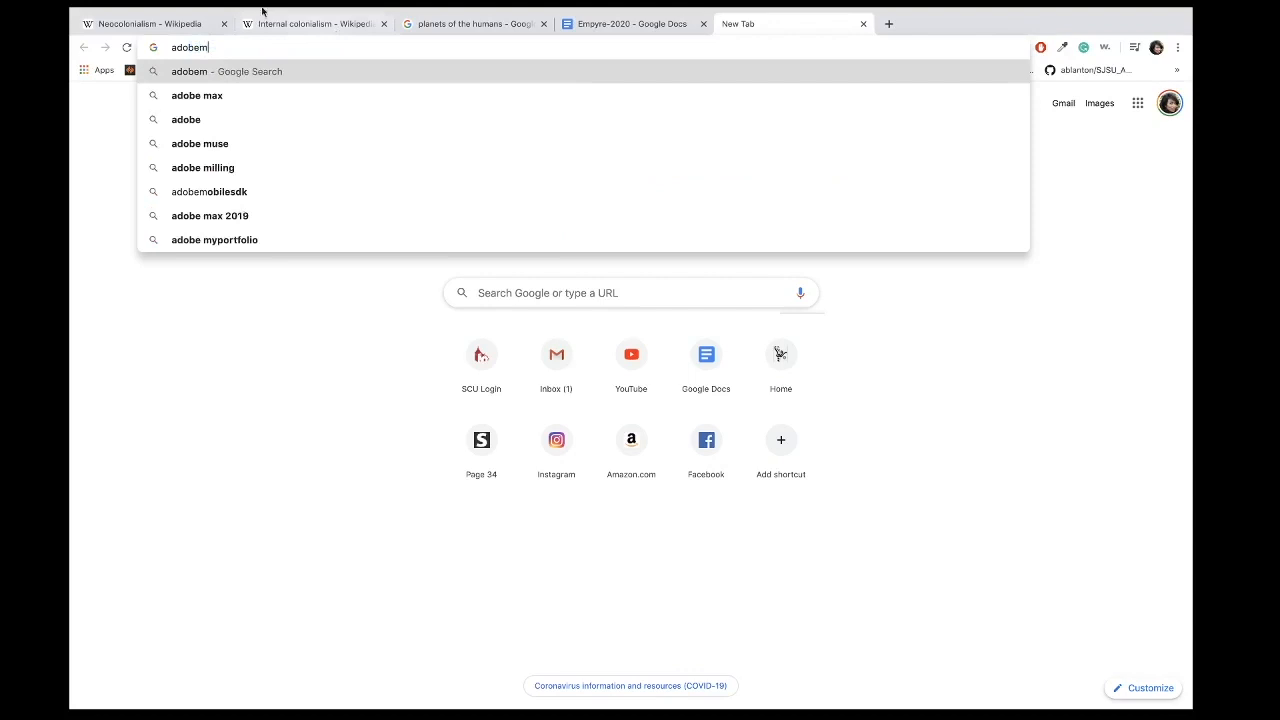
{"action": "key", "text": "BackSpace"}
{"action": "left_click", "coordinate": [217, 95]}
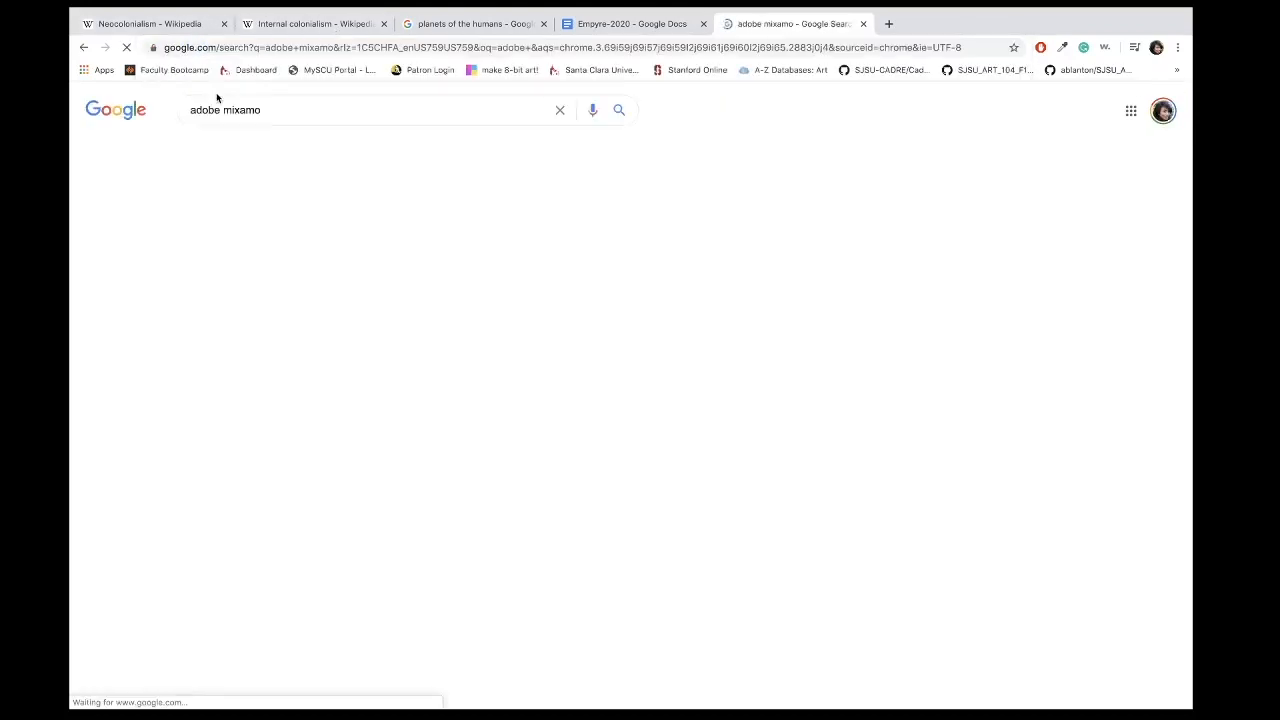
{"action": "left_click", "coordinate": [213, 224]}
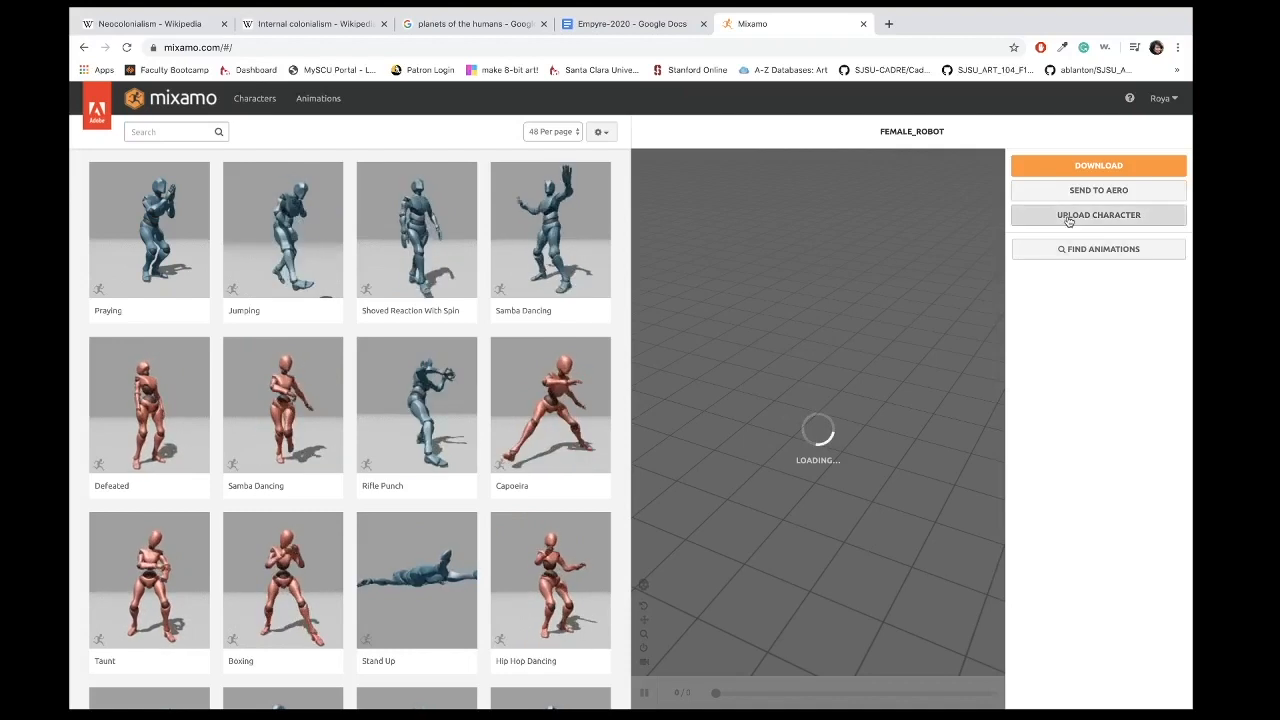
Preview the Jumping, Rifle Punch and Capoeira animations on the current female robot character
{"action": "left_click", "coordinate": [235, 268]}
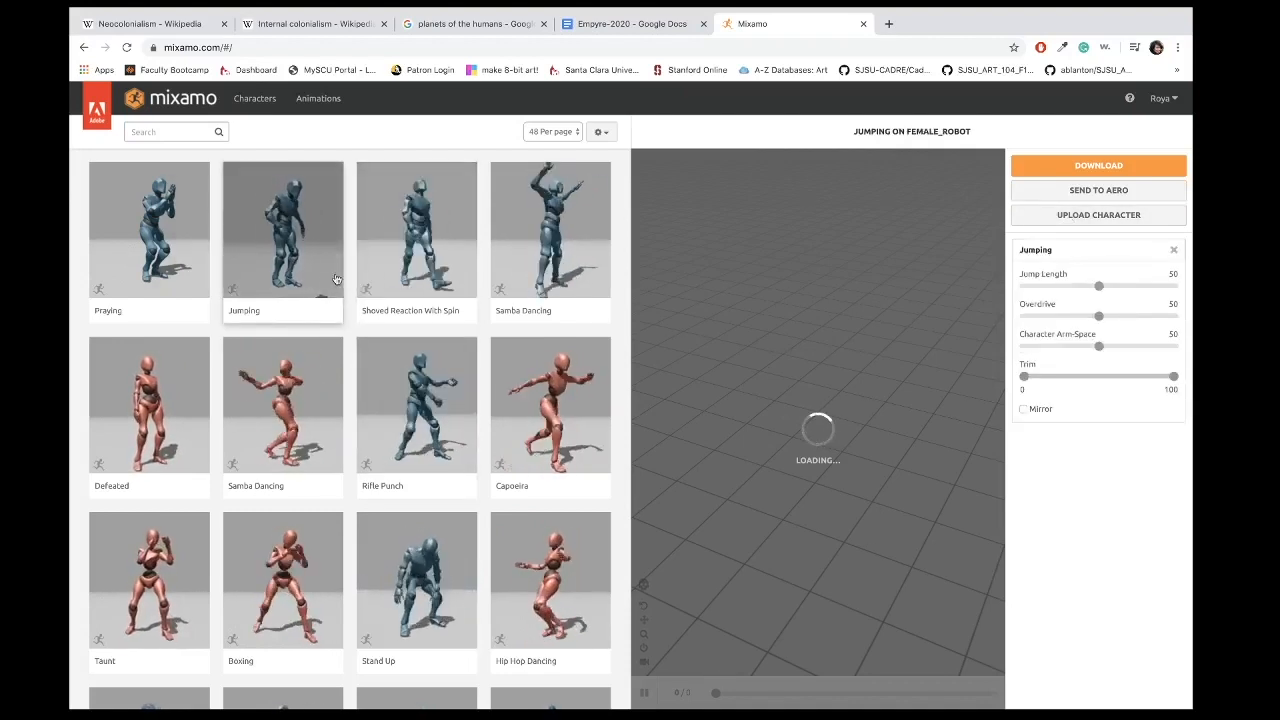
{"action": "left_click", "coordinate": [398, 403]}
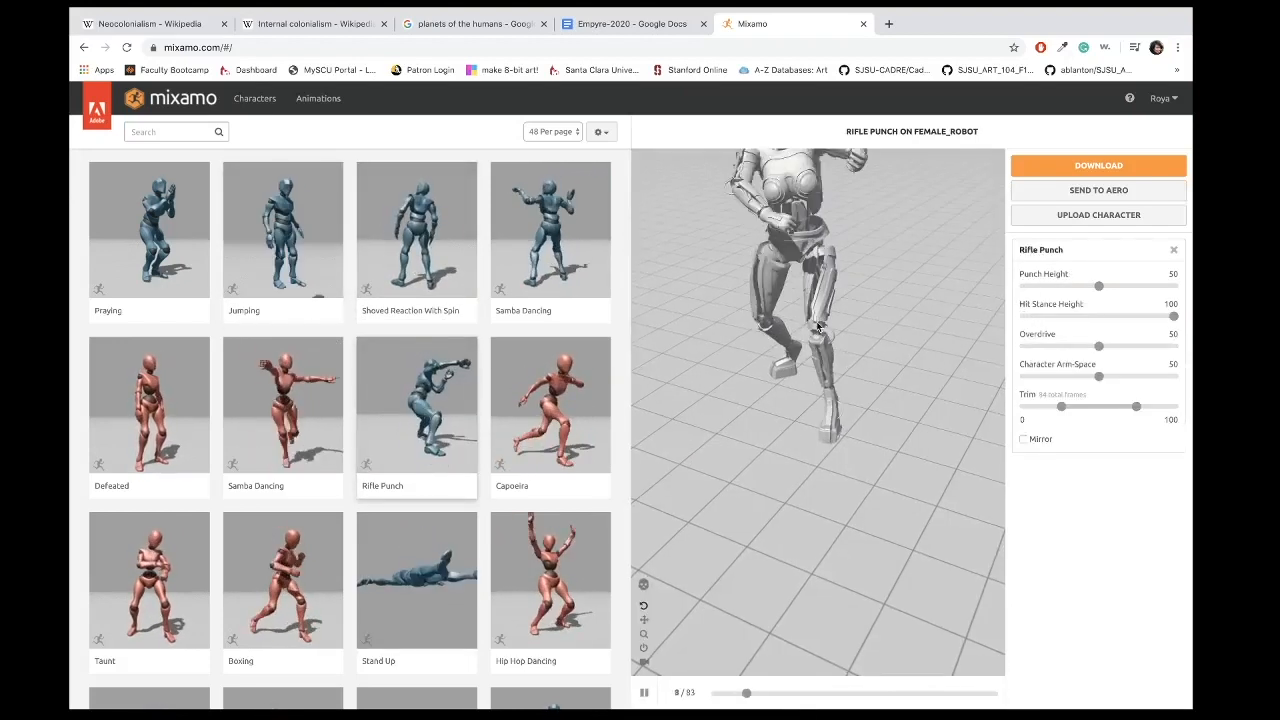
{"action": "left_click", "coordinate": [552, 400]}
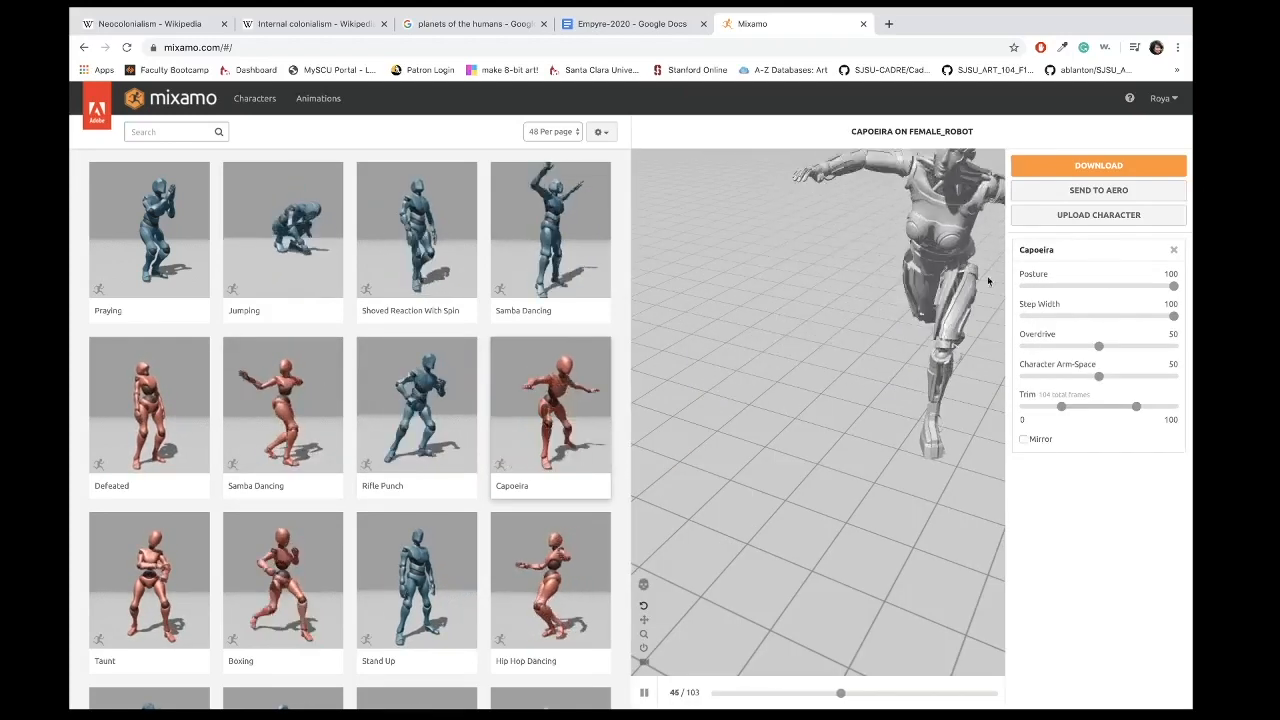
Upload rigging.fbx from the Desktop as a new character
{"action": "left_click", "coordinate": [1111, 216]}
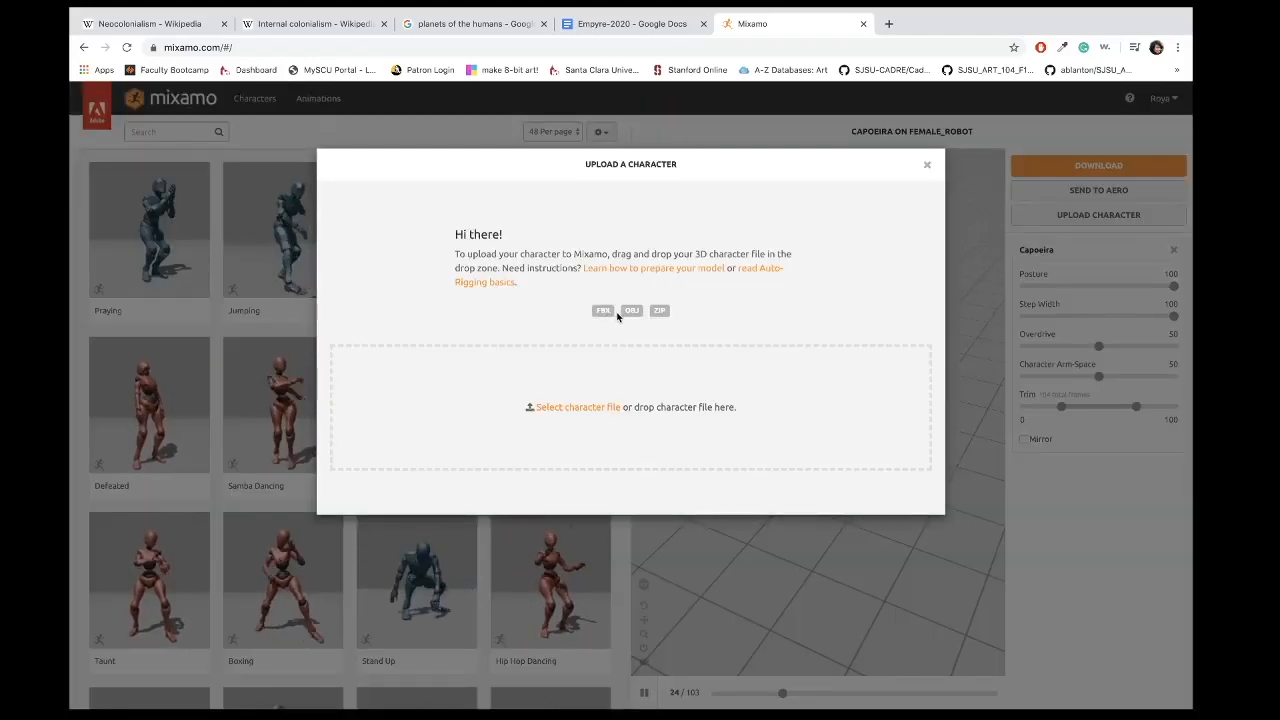
{"action": "left_click", "coordinate": [556, 410]}
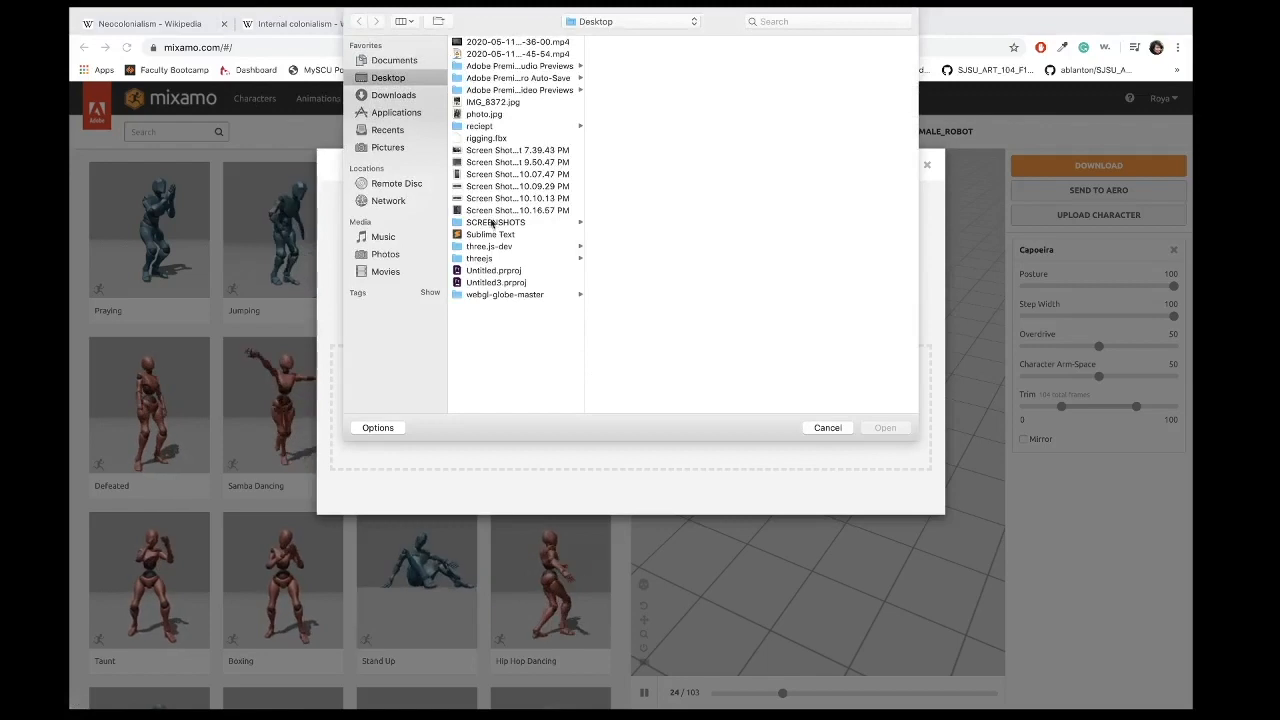
{"action": "left_click", "coordinate": [490, 138]}
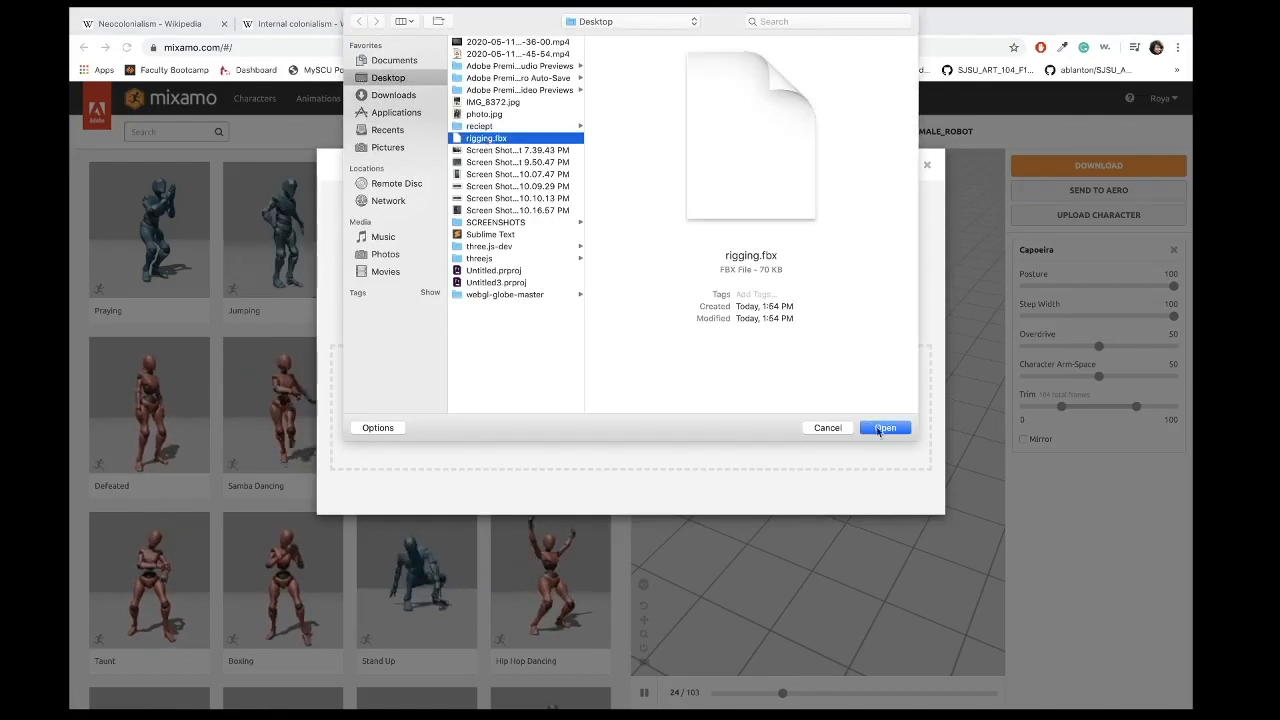
{"action": "left_click", "coordinate": [884, 428]}
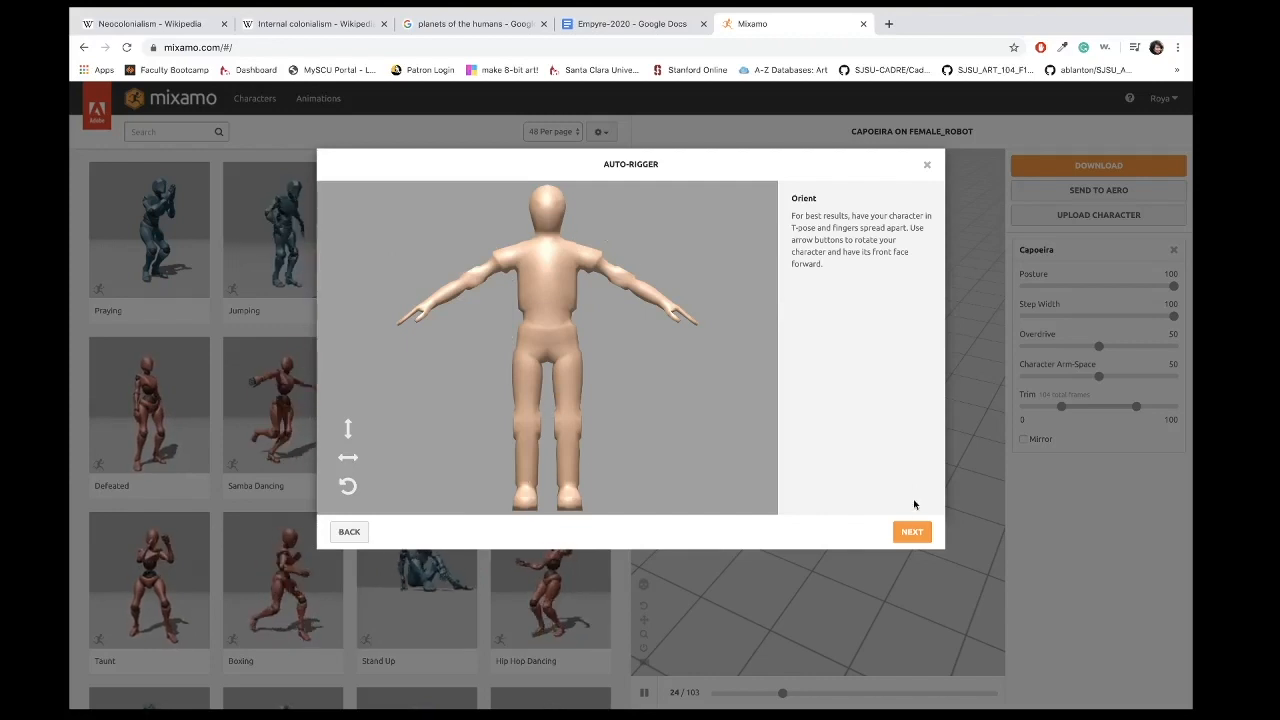
Accept the character's orientation and place the chin, wrist, elbow, knee and groin markers on the model with Use Symmetry enabled
{"action": "left_click", "coordinate": [912, 531]}
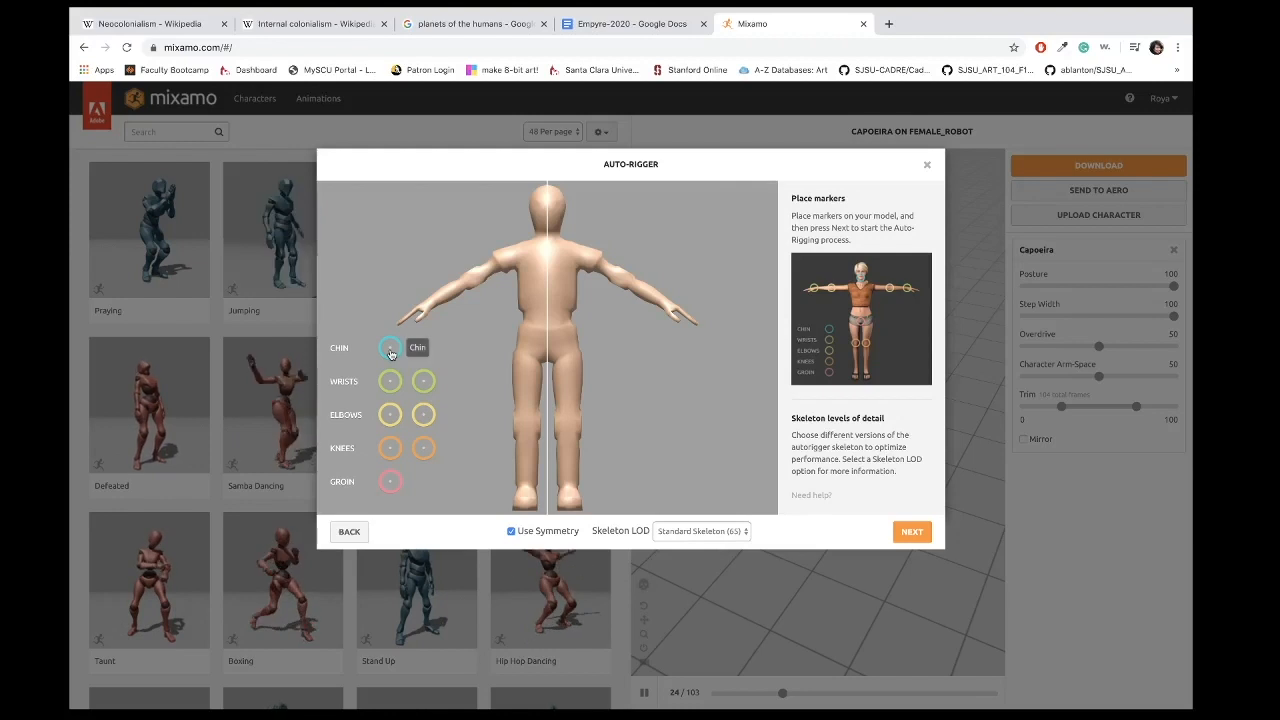
{"action": "left_click_drag", "start_coordinate": [390, 351], "coordinate": [550, 231]}
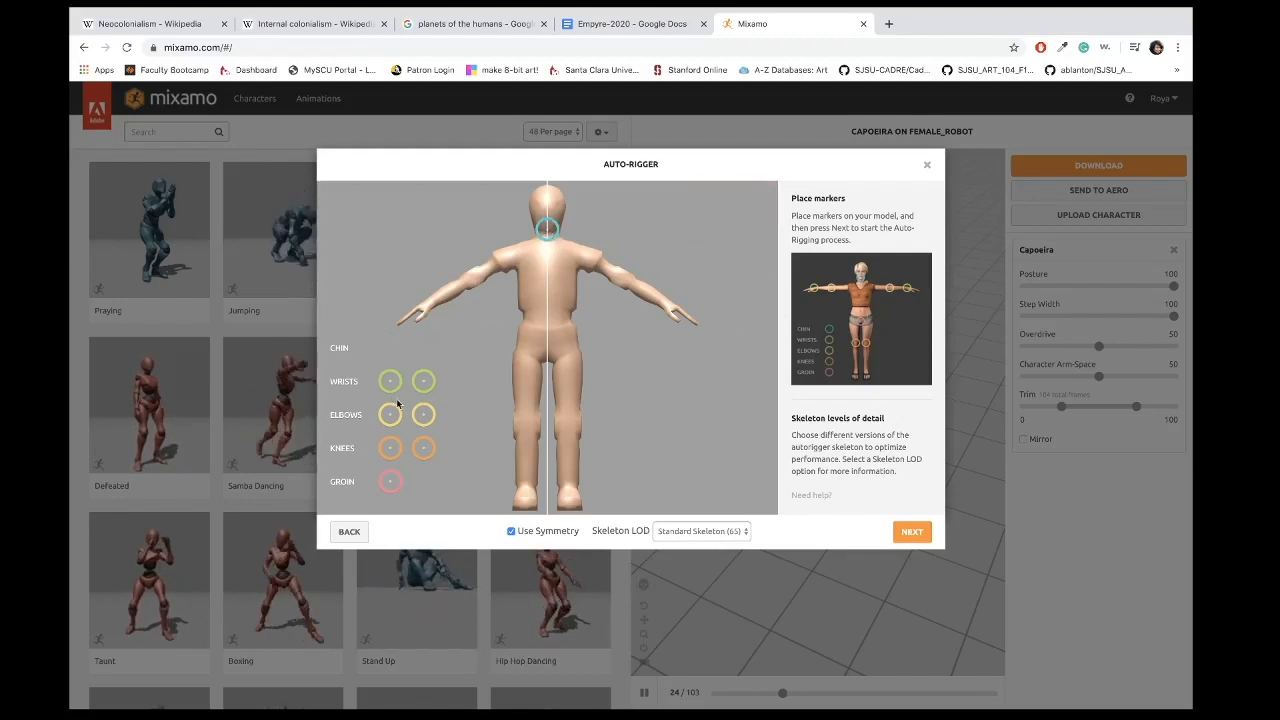
{"action": "mouse_move", "coordinate": [390, 381]}
{"action": "left_mouse_down"}
{"action": "mouse_move", "coordinate": [417, 363]}
{"action": "mouse_move", "coordinate": [432, 307]}
{"action": "left_mouse_up"}
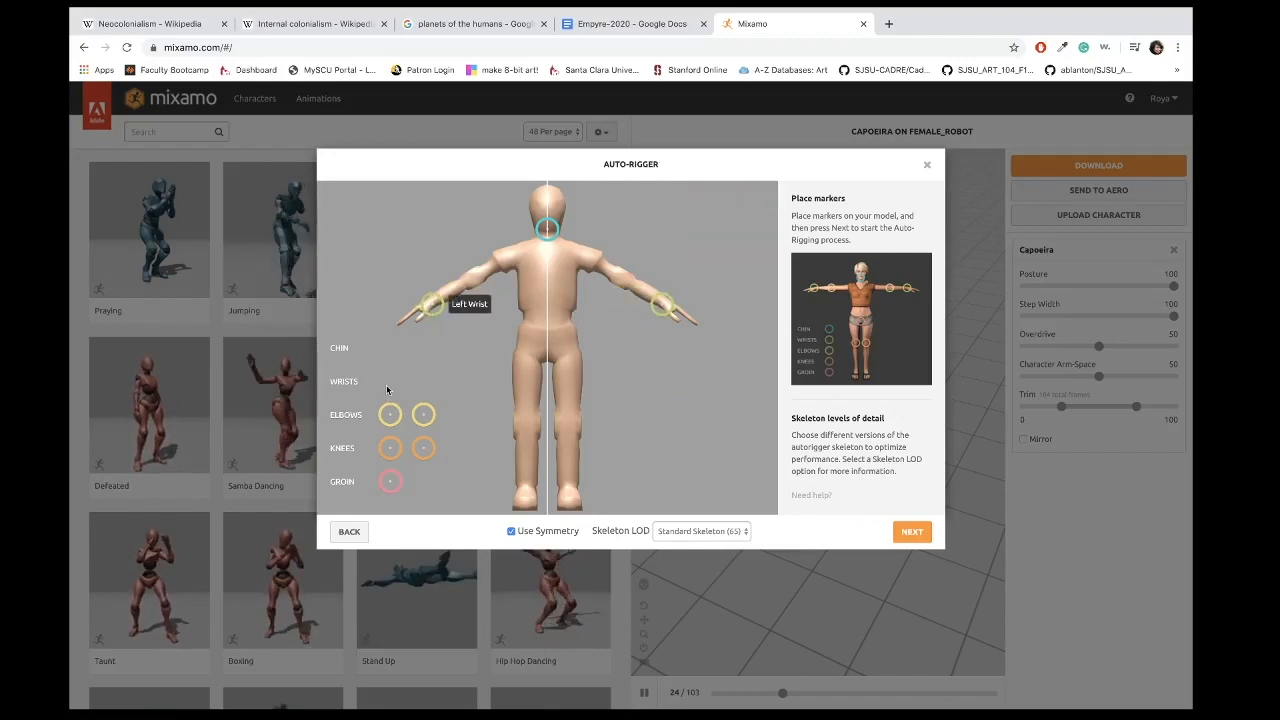
{"action": "left_click", "coordinate": [511, 532]}
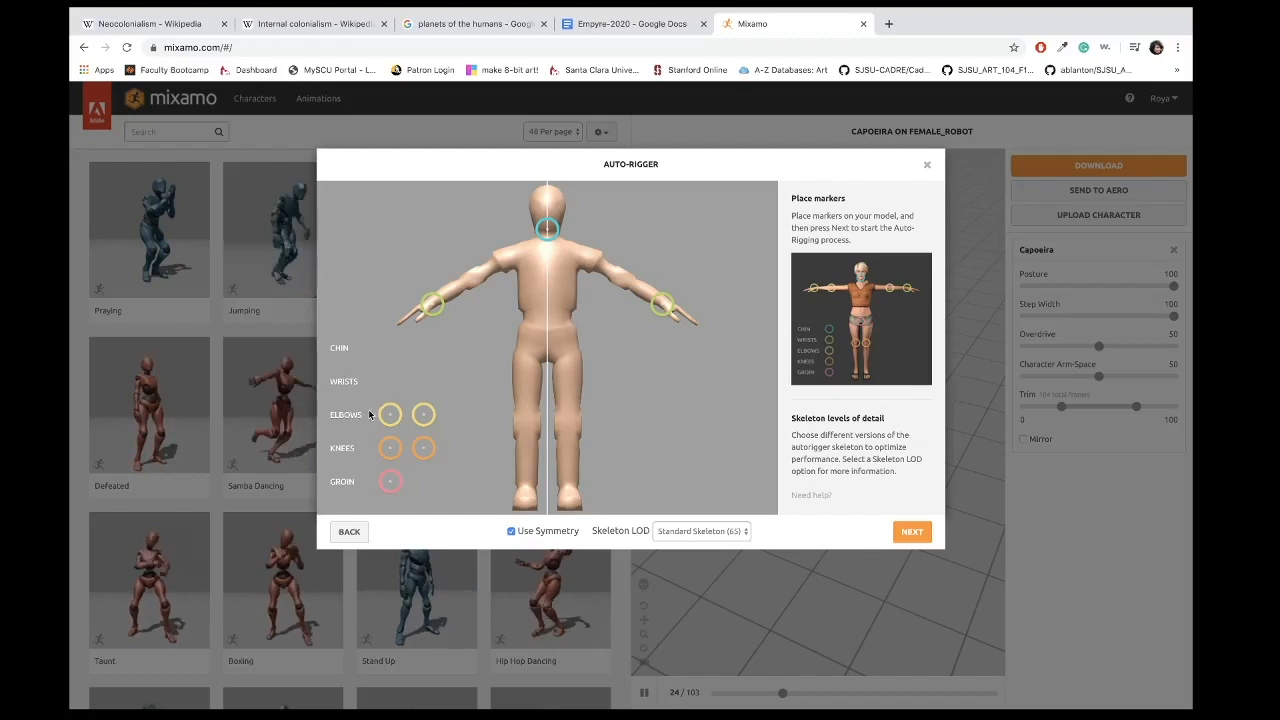
{"action": "left_click_drag", "start_coordinate": [389, 414], "coordinate": [391, 415]}
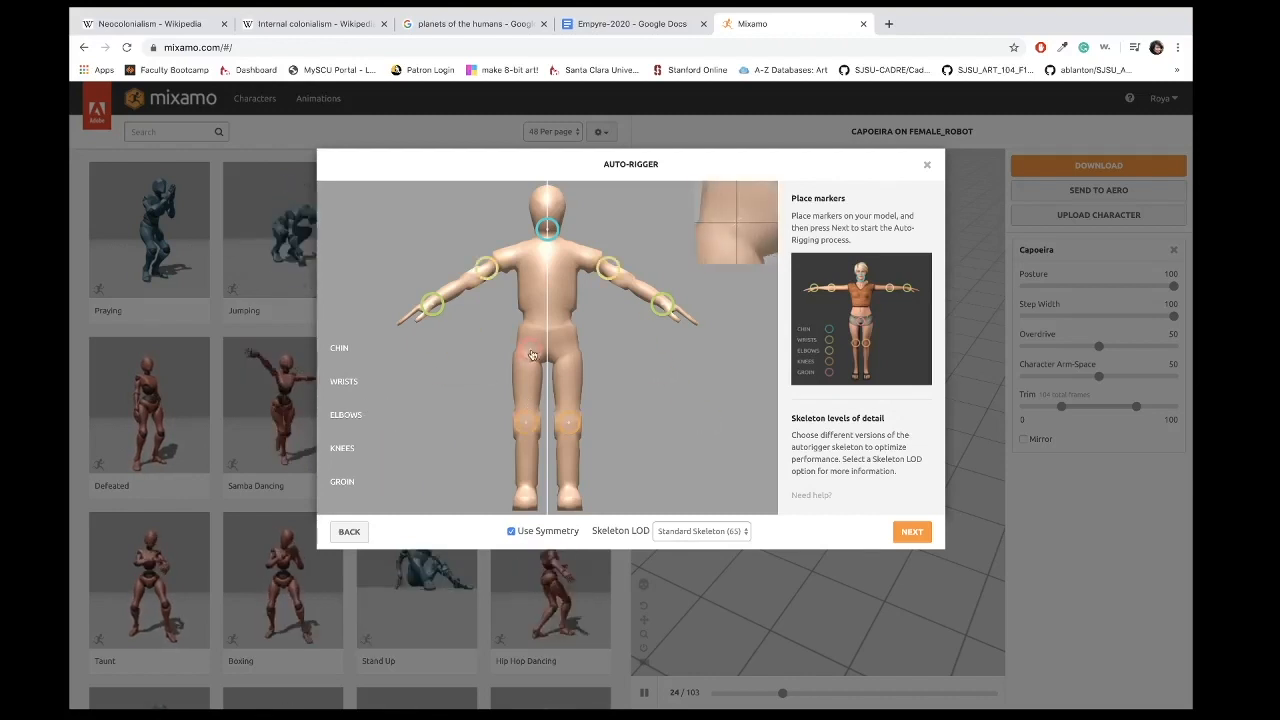
{"action": "left_click_drag", "start_coordinate": [534, 354], "coordinate": [548, 359]}
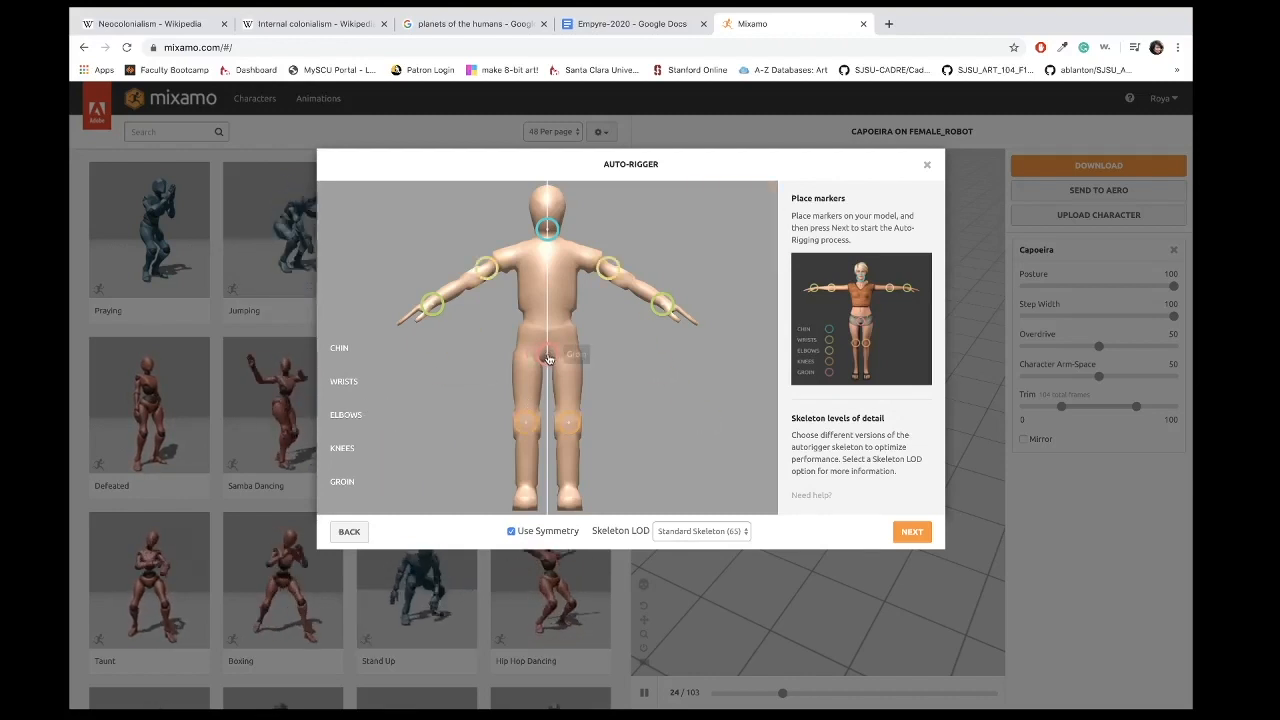
Run the auto-rigger with the Standard Skeleton (65), accept the rigged result and replace the previous character with it
{"action": "left_click", "coordinate": [905, 533]}
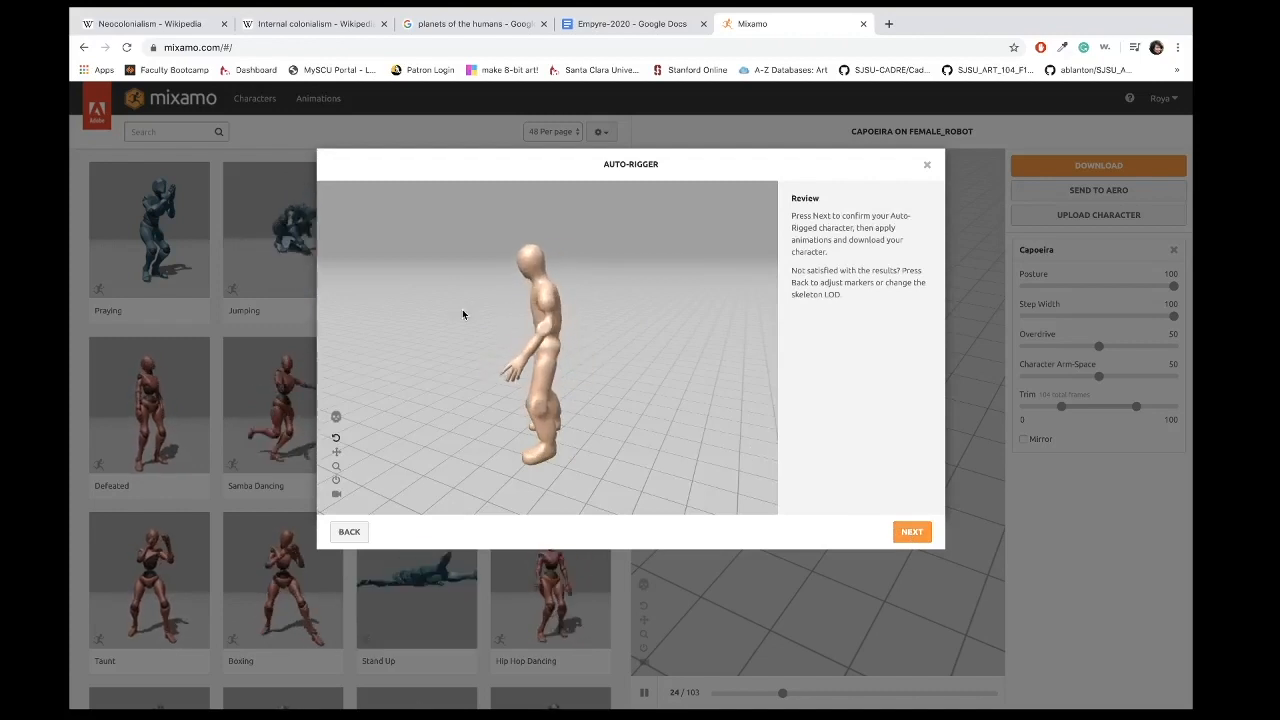
{"action": "left_click", "coordinate": [912, 531]}
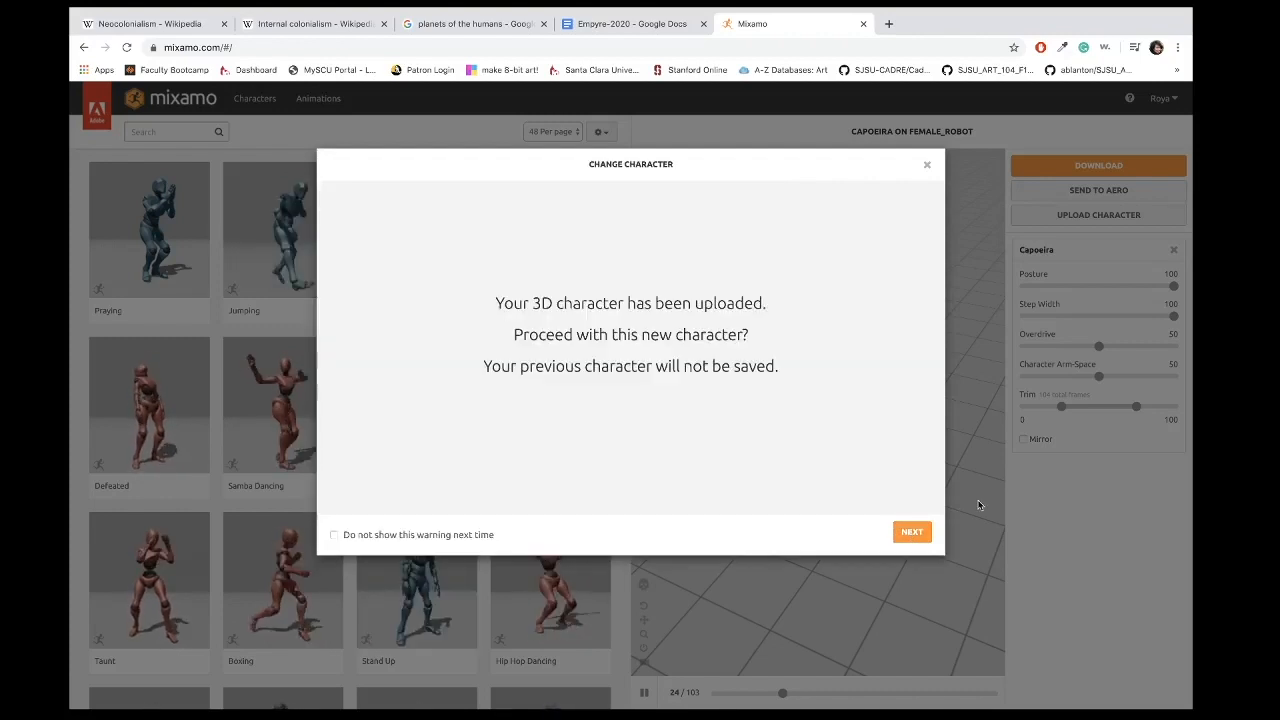
{"action": "left_click", "coordinate": [912, 532]}
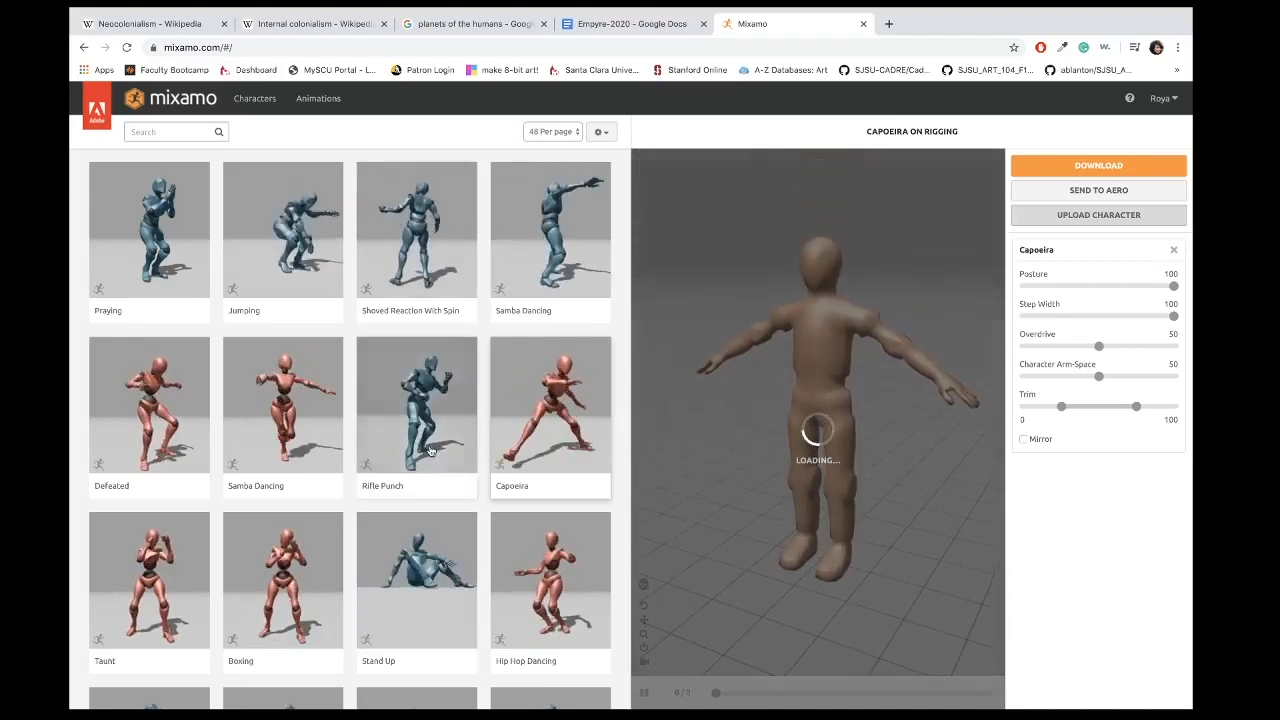
Browse the animation library and search it for "idle"
{"action": "scroll", "coordinate": [348, 475], "scroll_direction": "down", "scroll_amount": 6}
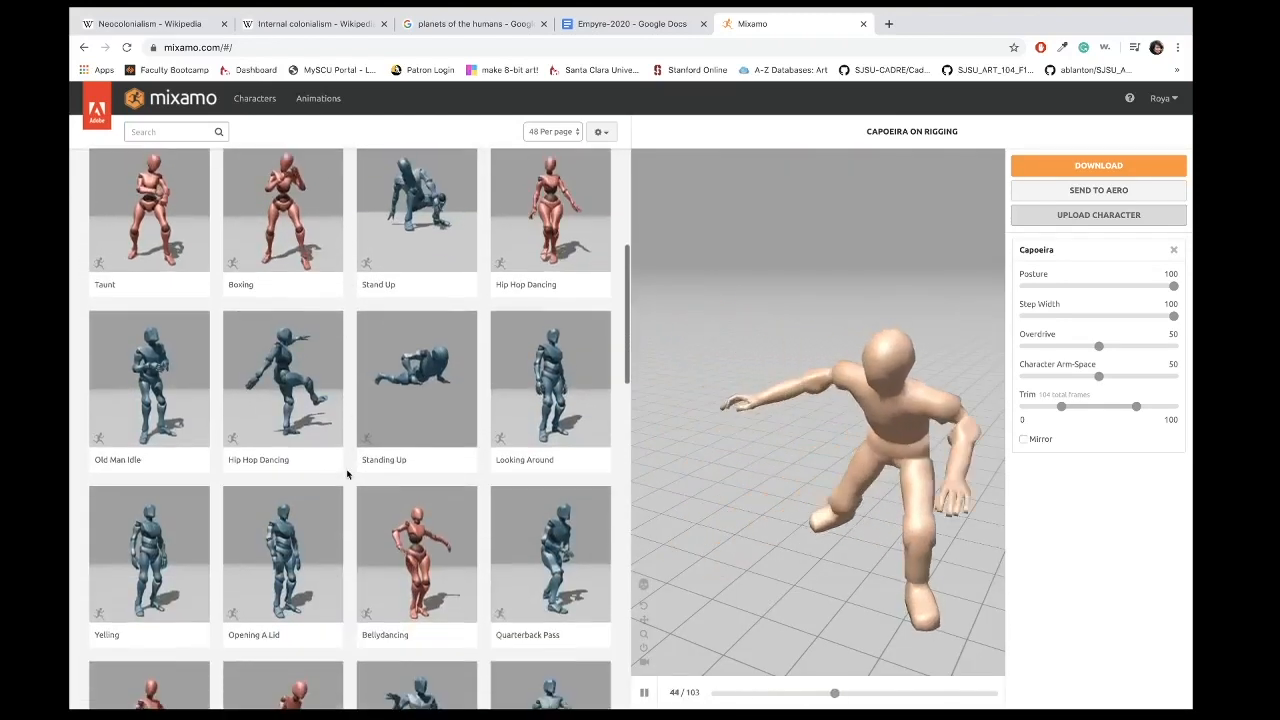
{"action": "scroll", "coordinate": [348, 475], "scroll_direction": "up", "scroll_amount": 6}
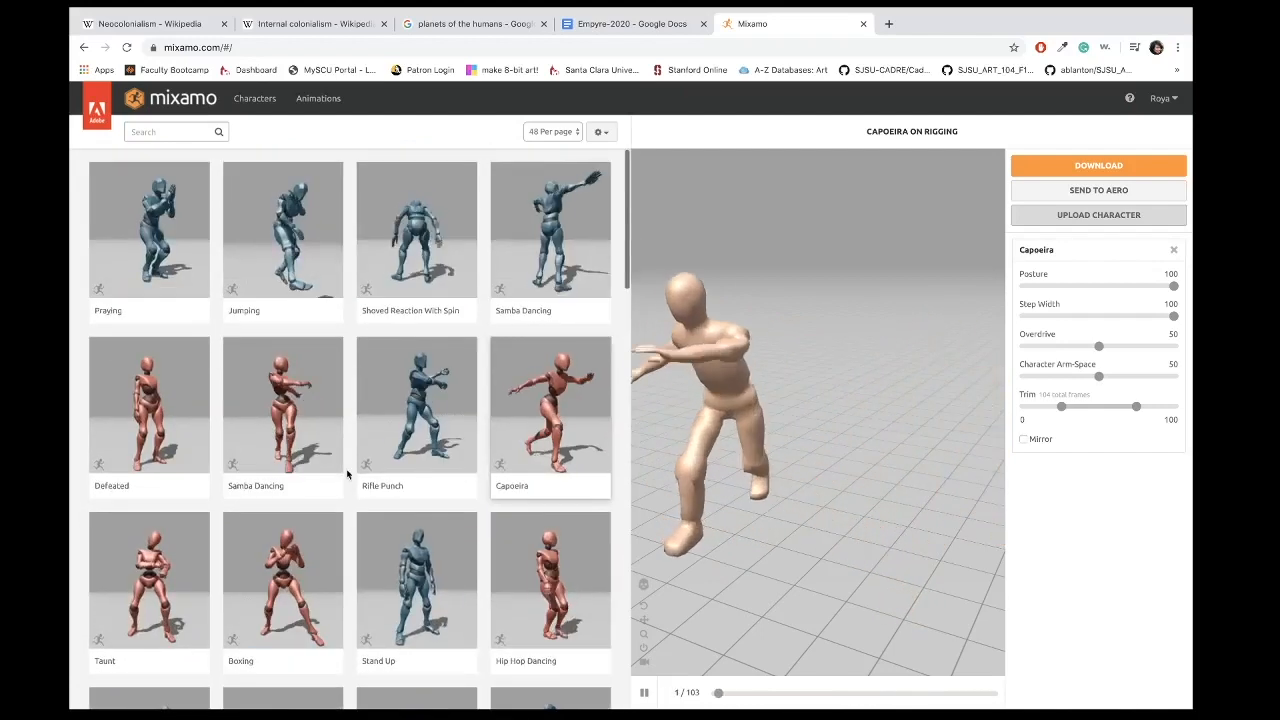
{"action": "left_click", "coordinate": [145, 132]}
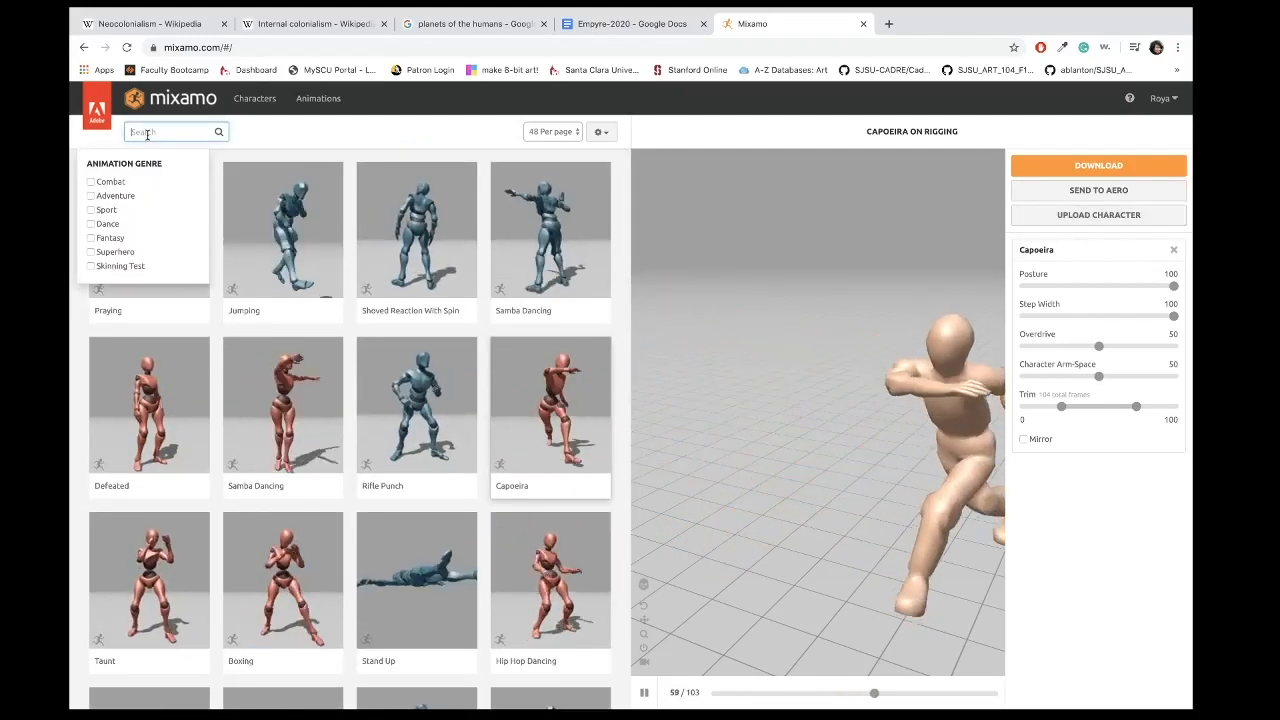
{"action": "type", "text": "idle"}
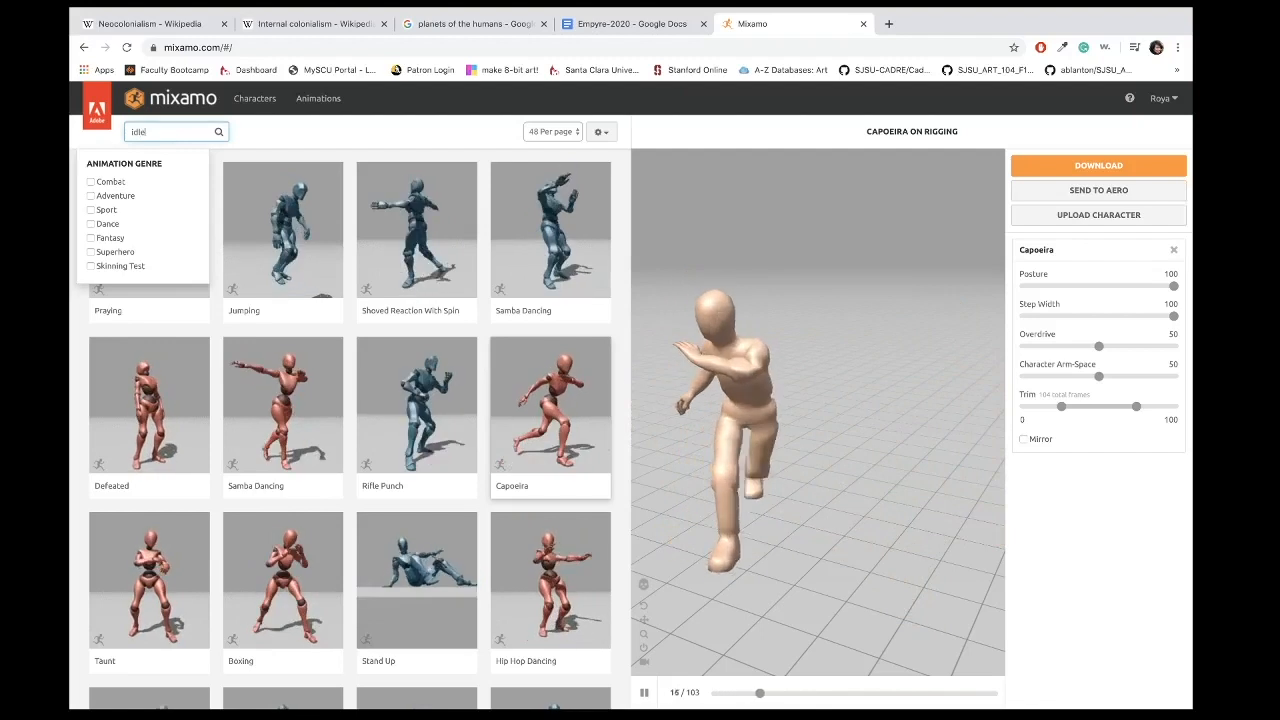
Apply the Idle animation in the second row, second column to the rigged character, with Stance set to 0 and Overdrive to 73
{"action": "left_click", "coordinate": [283, 465]}
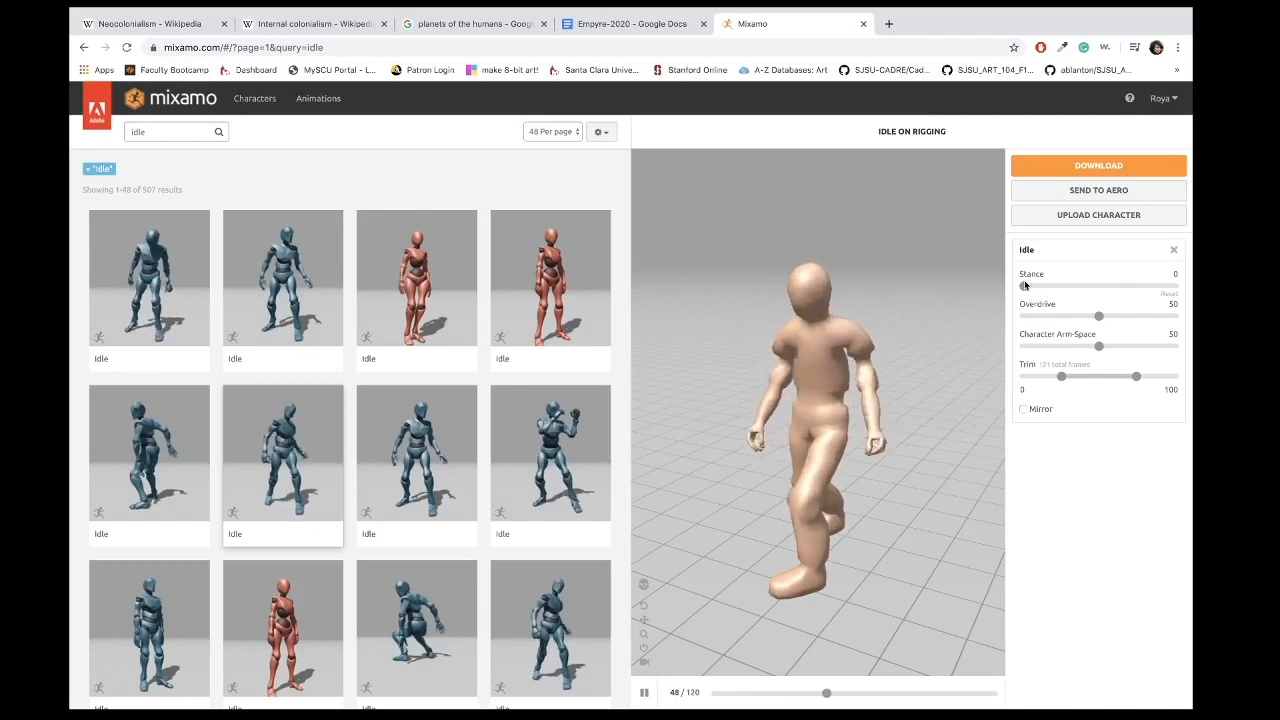
{"action": "left_click_drag", "start_coordinate": [1099, 316], "coordinate": [1133, 318]}
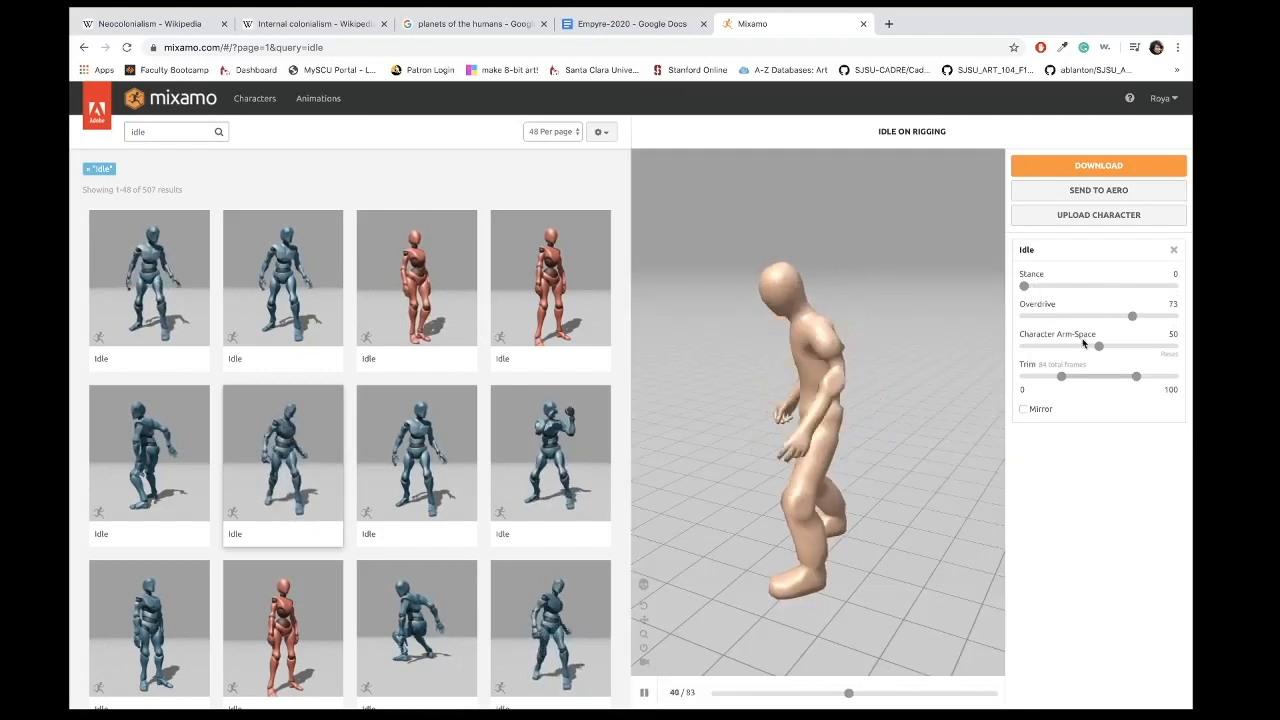
Set the Idle animation's Overdrive to 7 and Character Arm-Space to 69
{"action": "left_click", "coordinate": [1035, 317]}
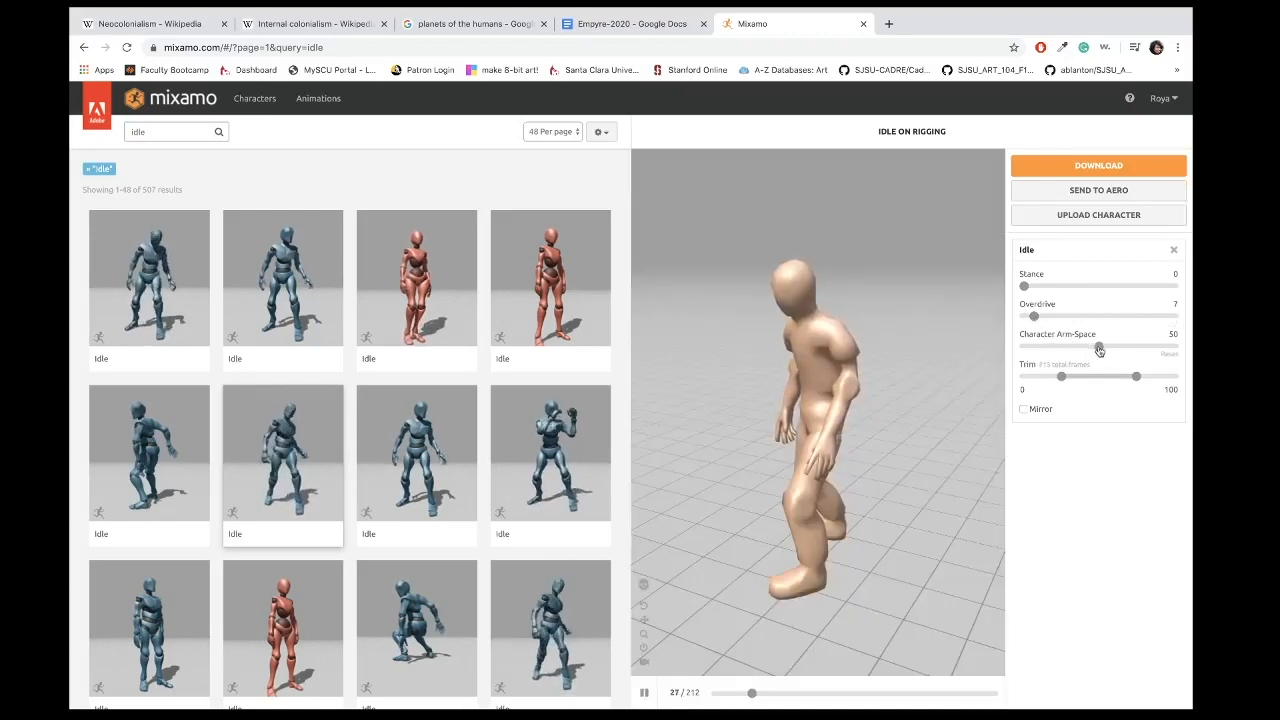
{"action": "left_click_drag", "start_coordinate": [1099, 349], "coordinate": [1128, 349]}
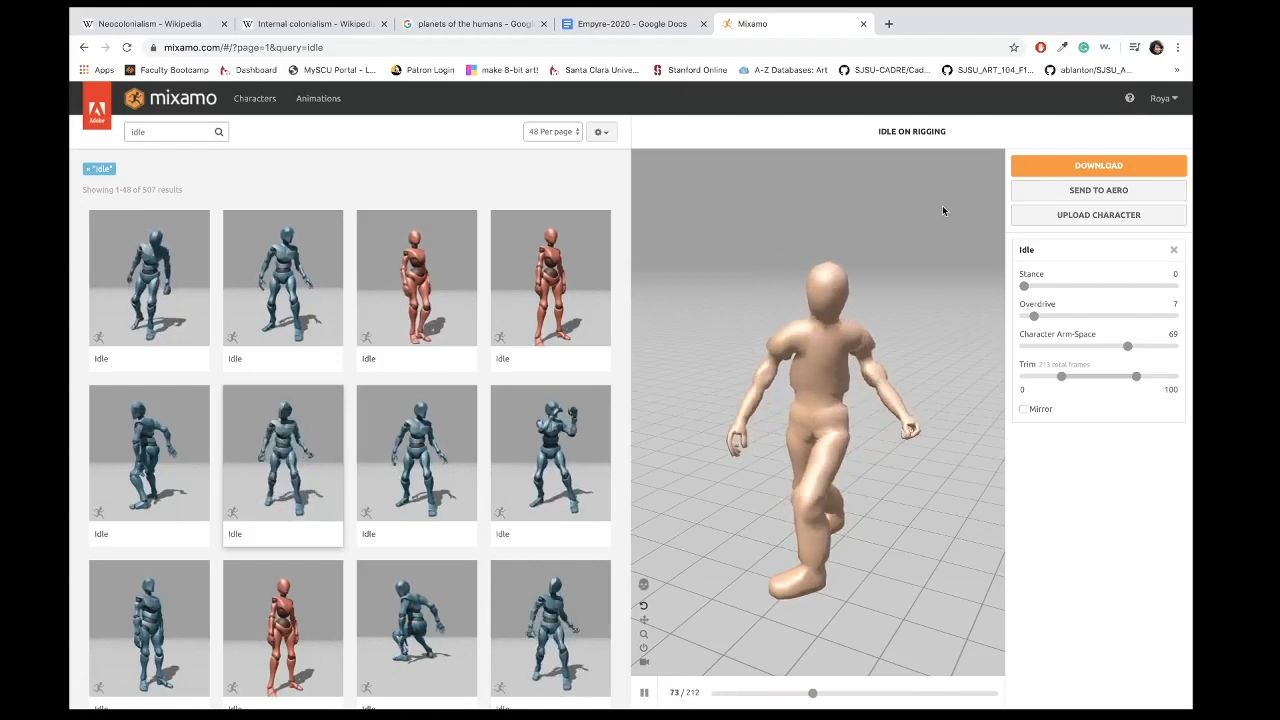
Download the animated character as FBX(.fbx) with skin, 30 frames per second and no keyframe reduction, and pause the preview
{"action": "left_click", "coordinate": [1077, 170]}
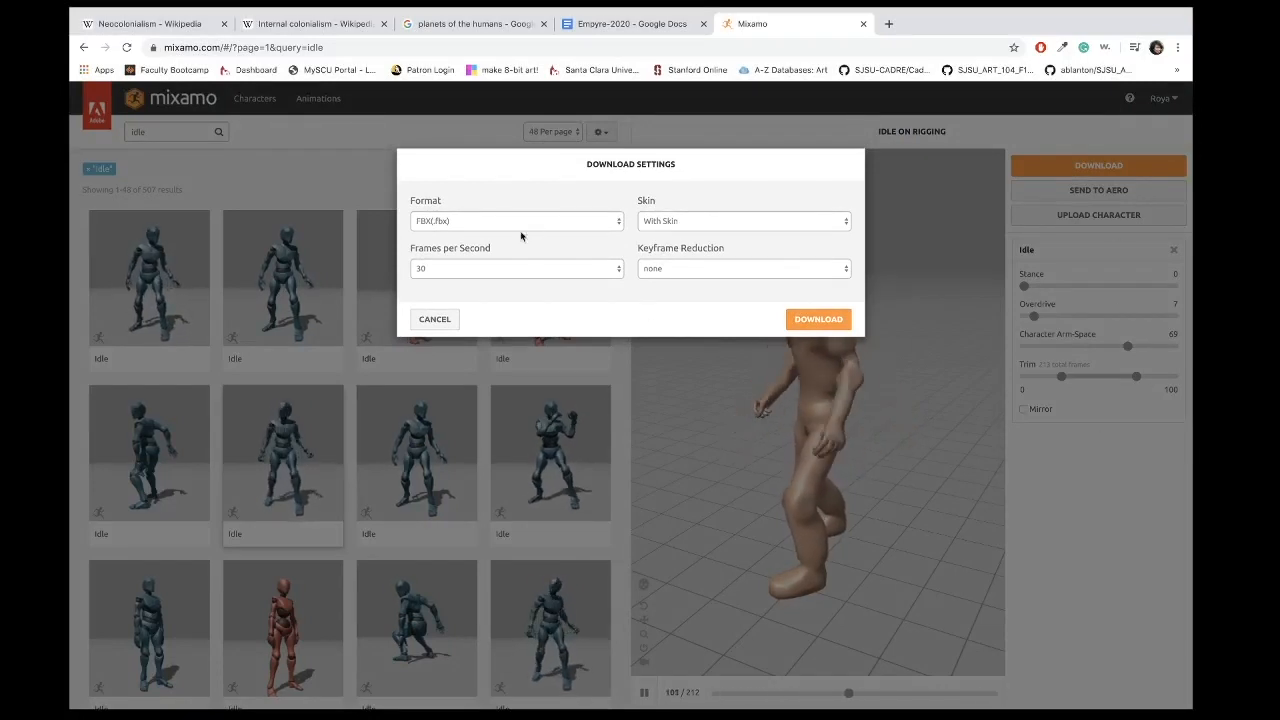
{"action": "left_click", "coordinate": [431, 222]}
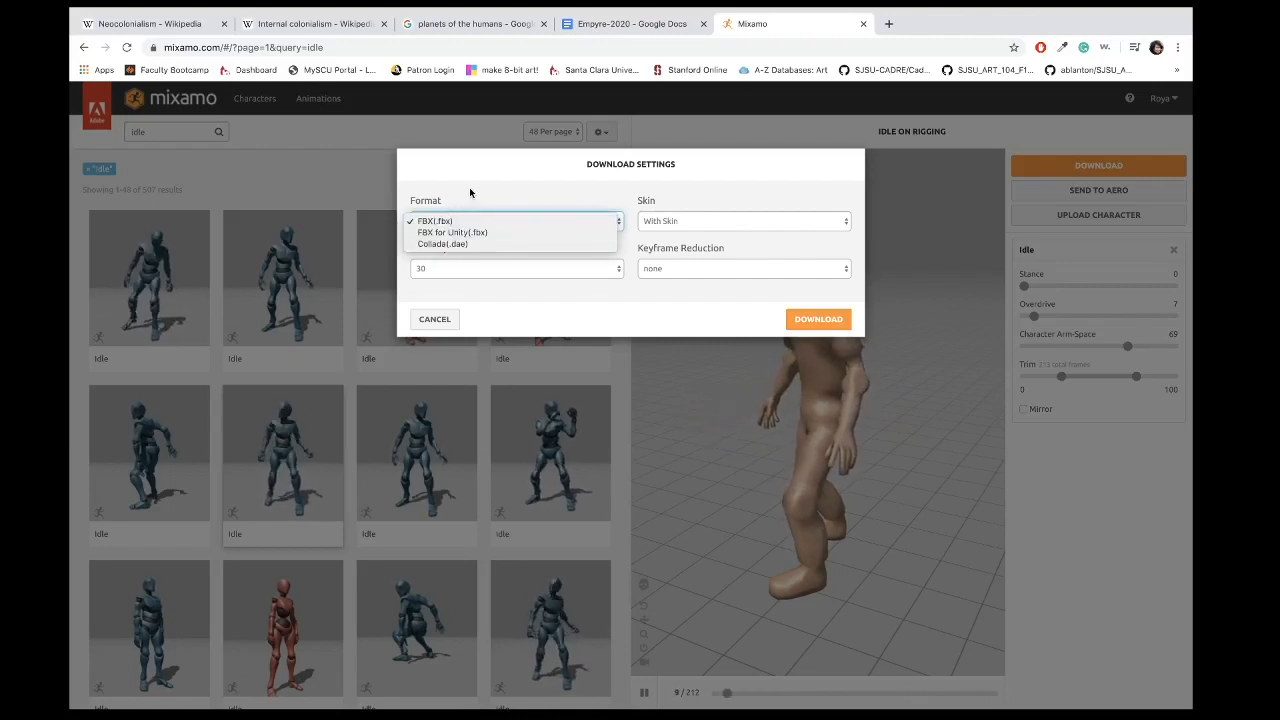
{"action": "left_click", "coordinate": [470, 193]}
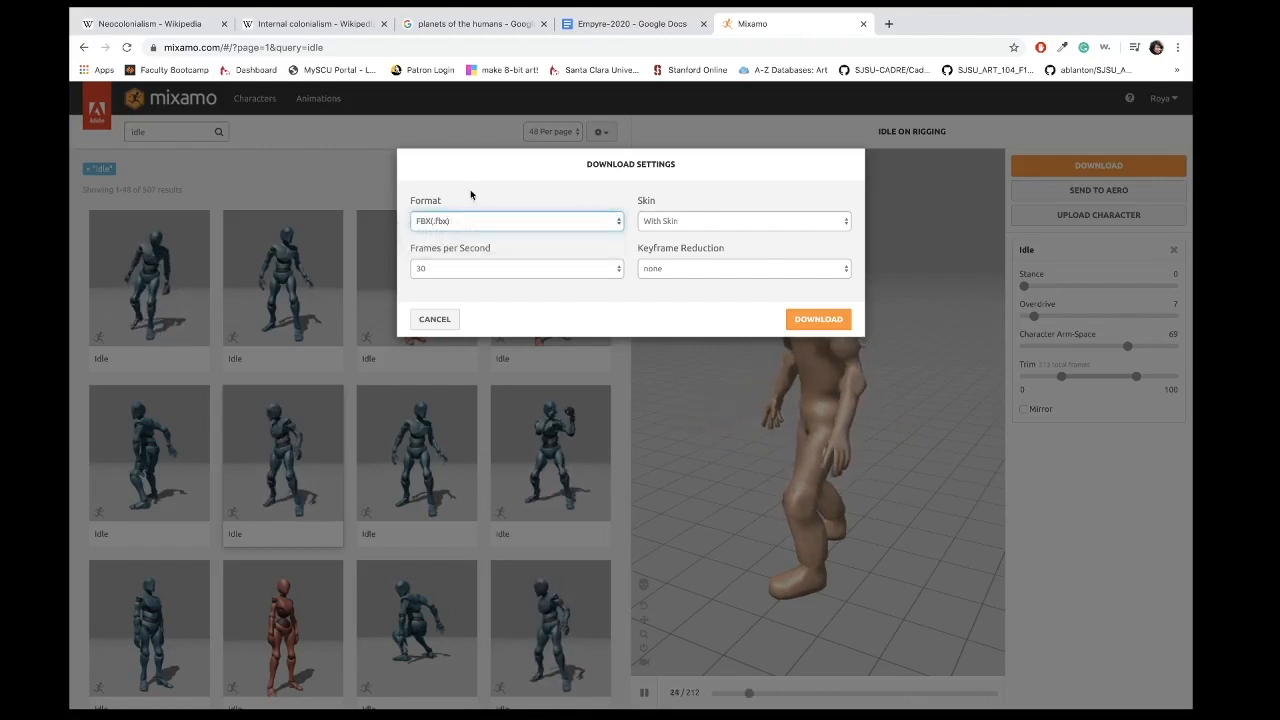
{"action": "left_click", "coordinate": [650, 220]}
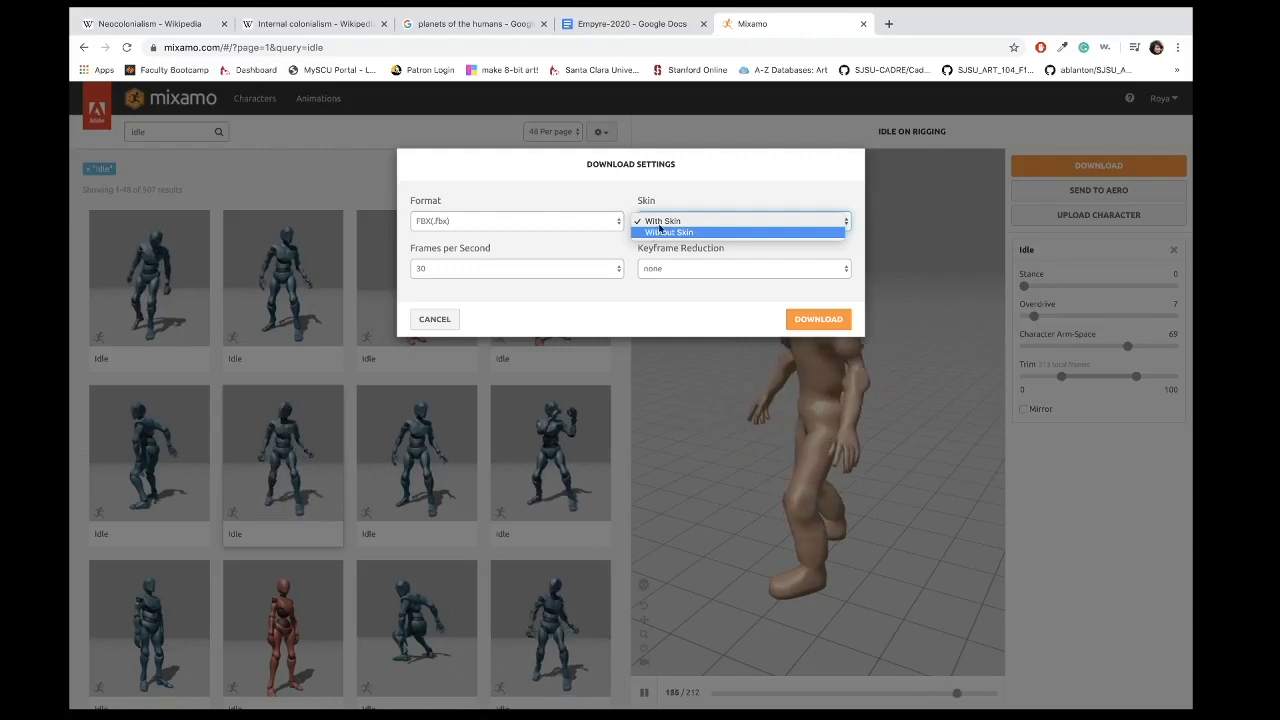
{"action": "left_click", "coordinate": [721, 311]}
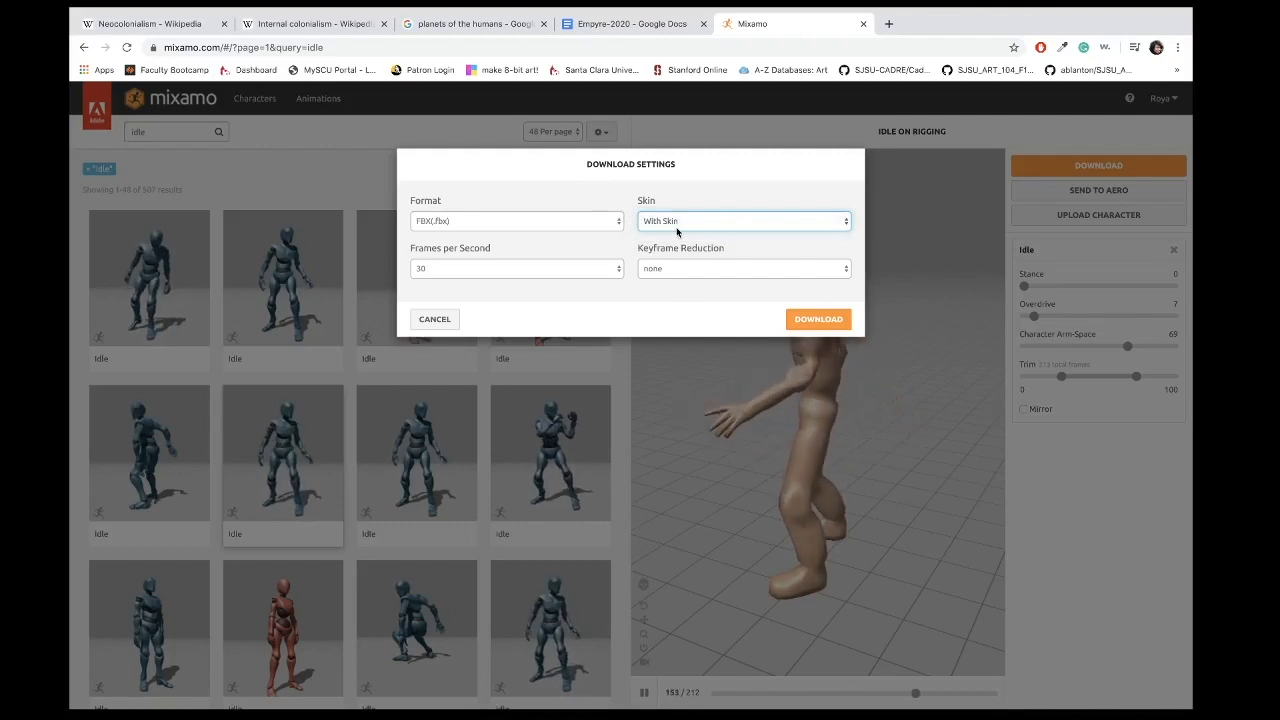
{"action": "left_click", "coordinate": [424, 270]}
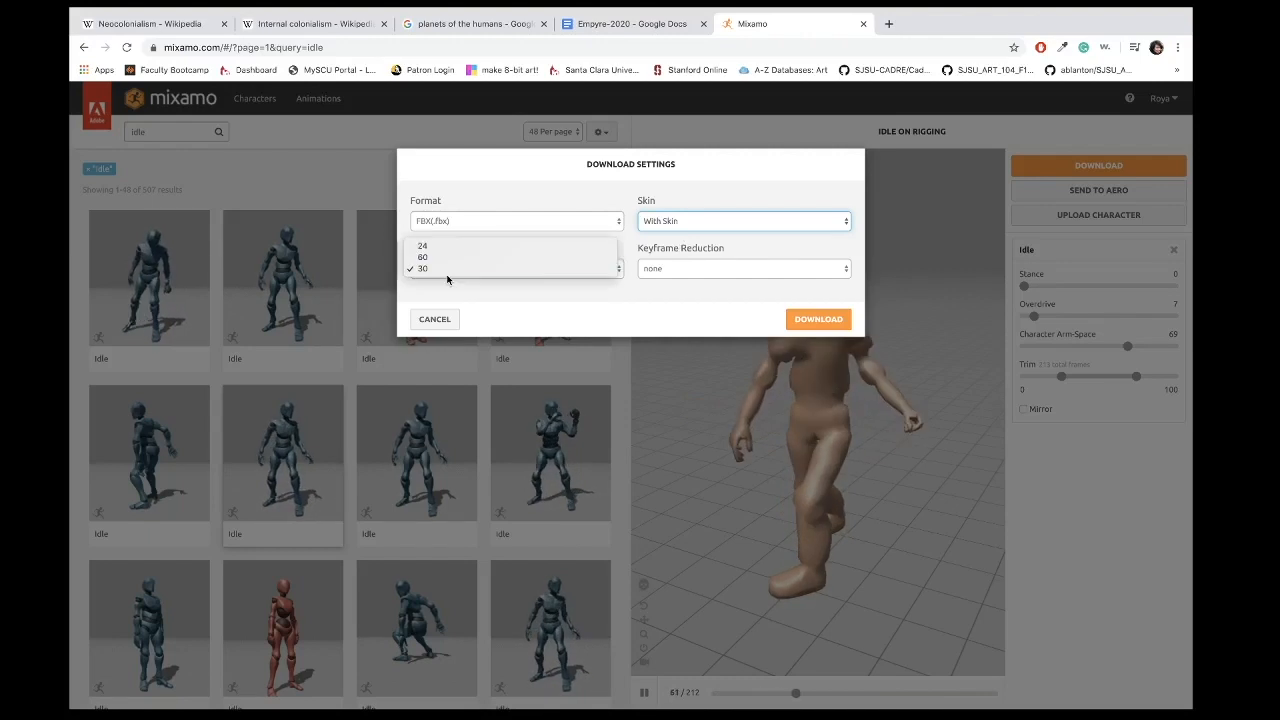
{"action": "left_click", "coordinate": [430, 268]}
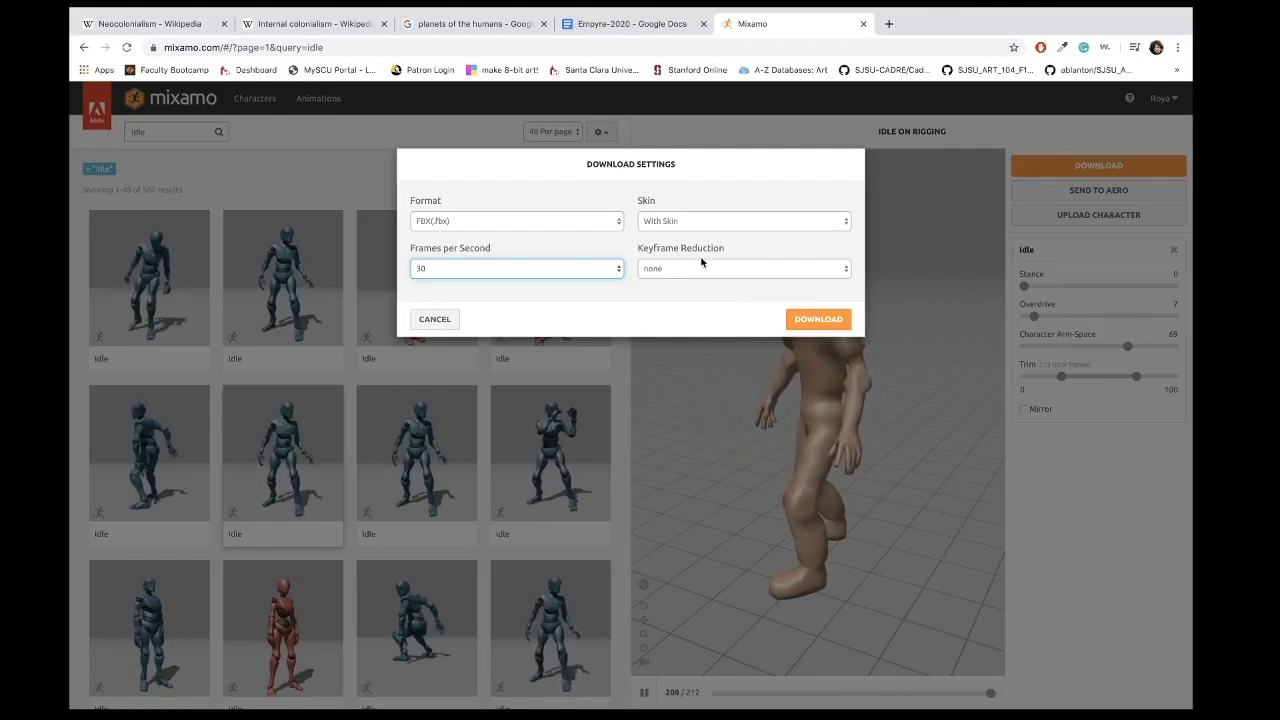
{"action": "left_click", "coordinate": [818, 319]}
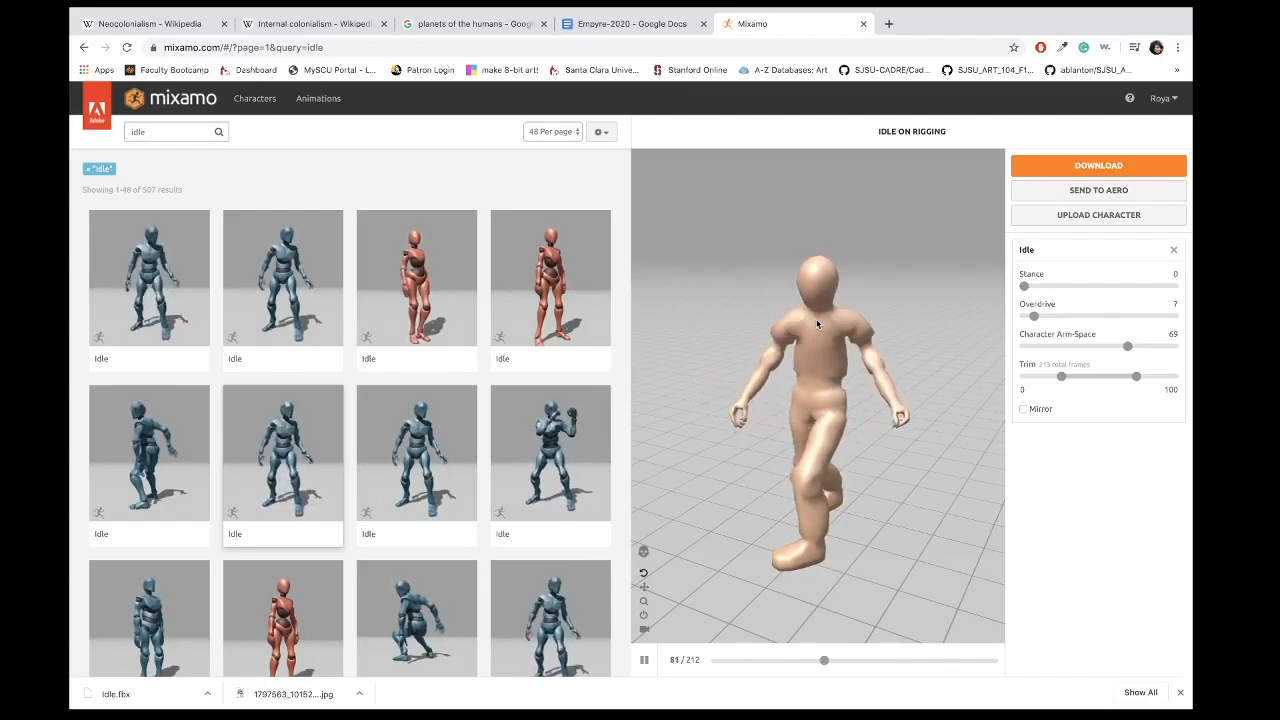
{"action": "left_click", "coordinate": [645, 660]}
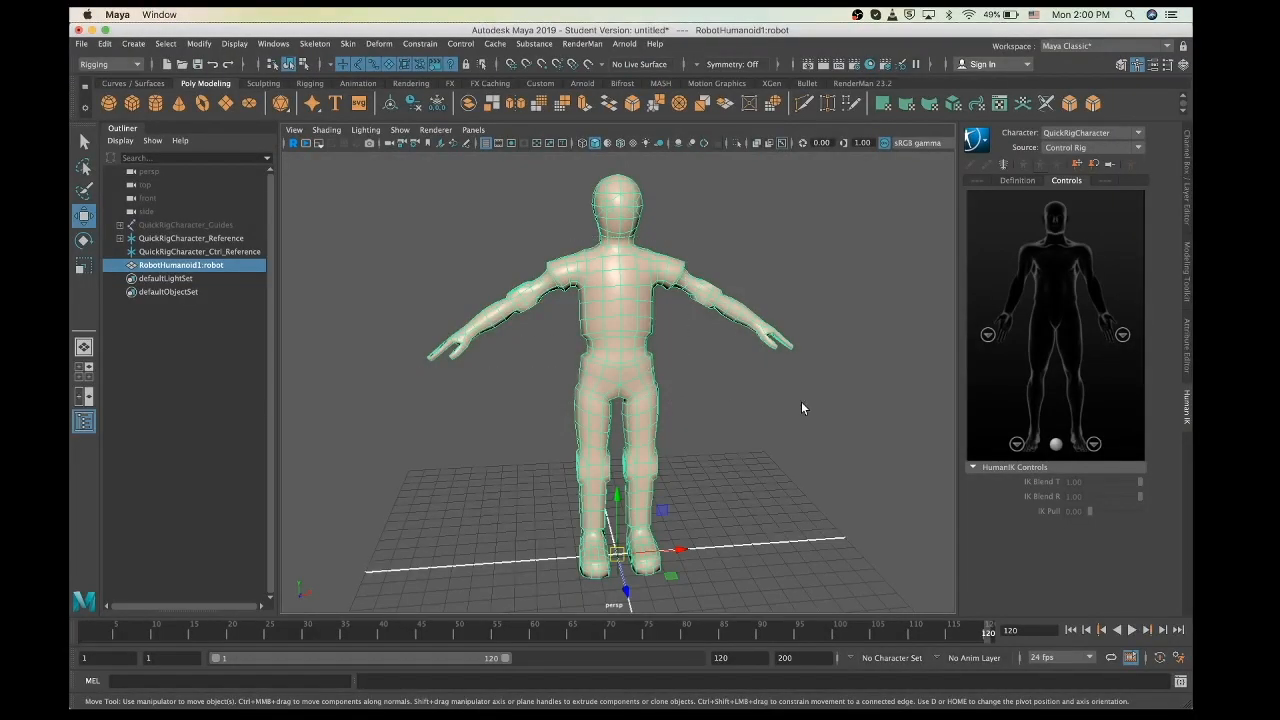
Switch to Maya and delete the robot mesh, the QuickRigCharacter reference and control nodes, and the QuickRigCharacter guides
{"action": "key", "text": "Delete"}
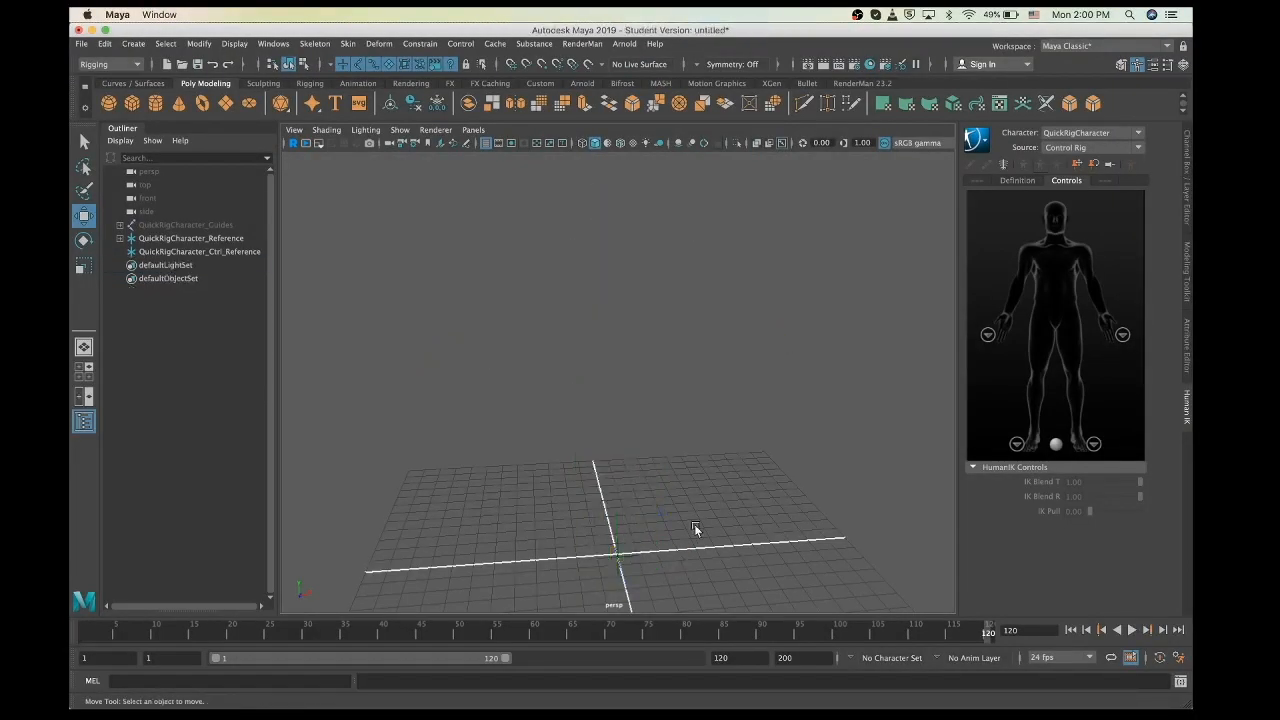
{"action": "scroll", "coordinate": [694, 526], "scroll_direction": "down", "scroll_amount": 3}
{"action": "left_click_drag", "start_coordinate": [406, 357], "coordinate": [744, 571]}
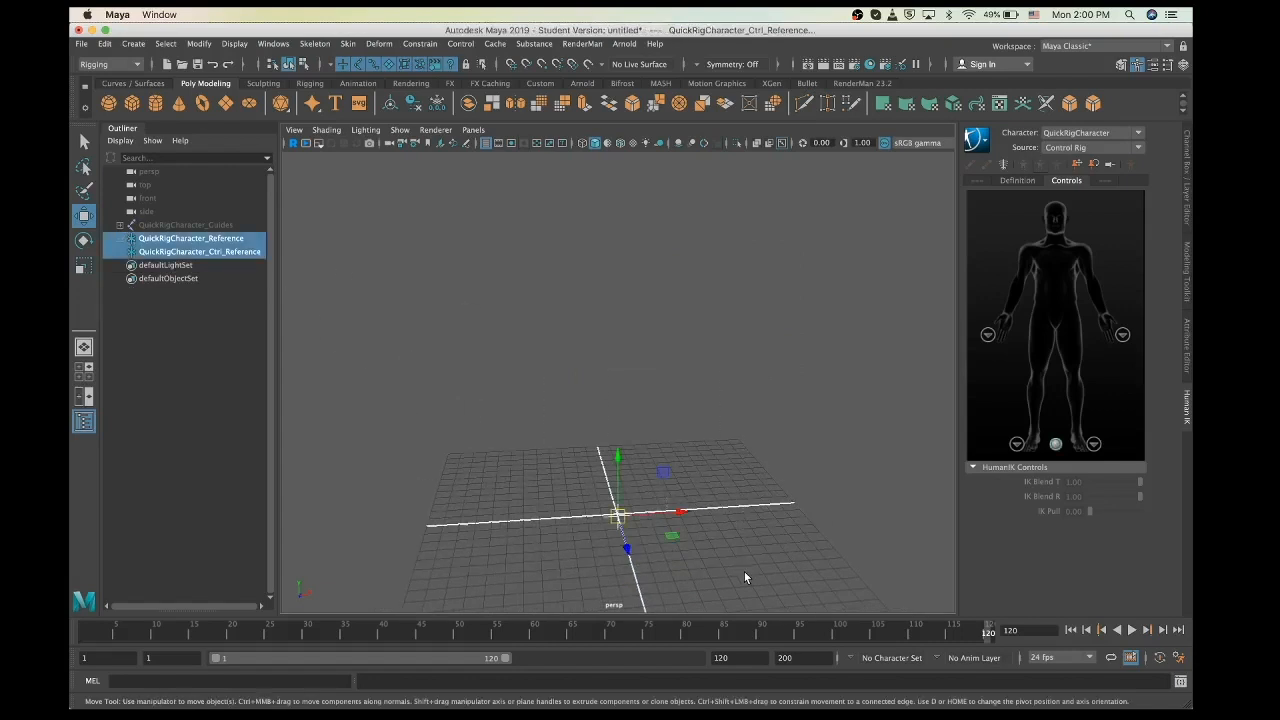
{"action": "key", "text": "Delete"}
{"action": "left_click_drag", "start_coordinate": [620, 500], "coordinate": [472, 370], "text": "alt"}
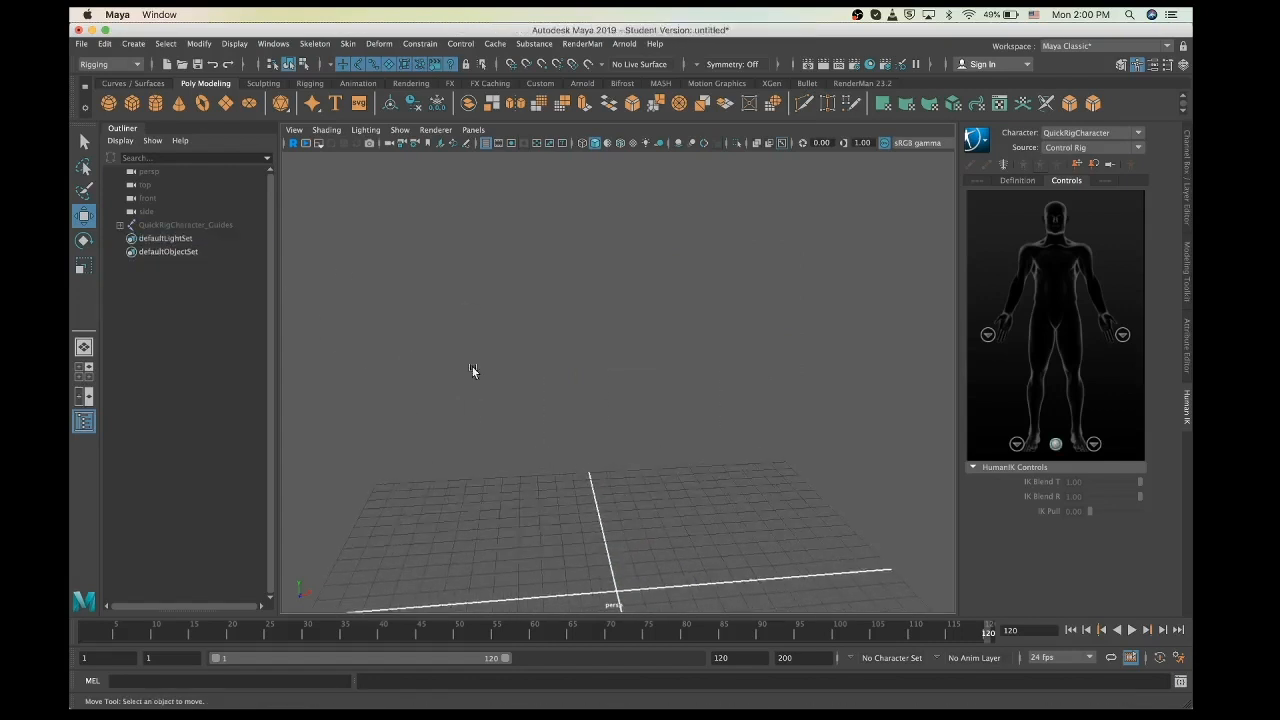
{"action": "left_click", "coordinate": [152, 226]}
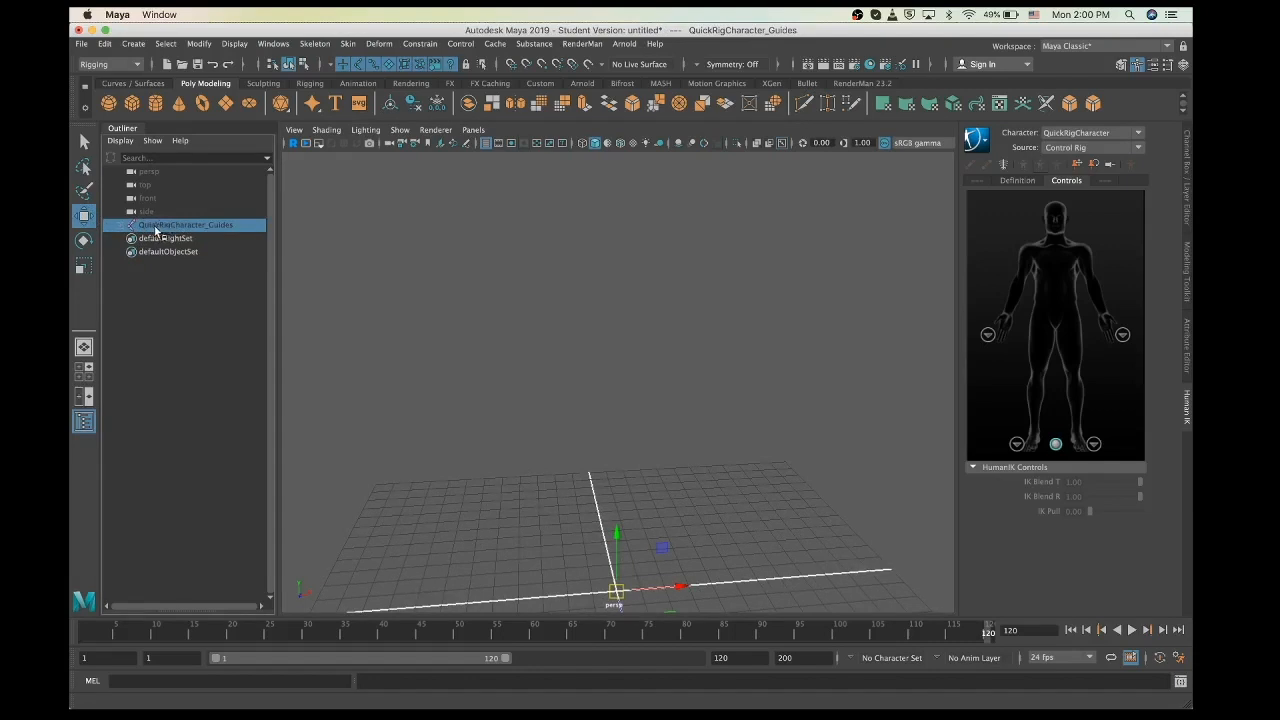
{"action": "key", "text": "Delete"}
{"action": "left_click_drag", "start_coordinate": [358, 313], "coordinate": [575, 530], "text": "alt"}
{"action": "scroll", "coordinate": [574, 528], "scroll_direction": "down", "scroll_amount": 3}
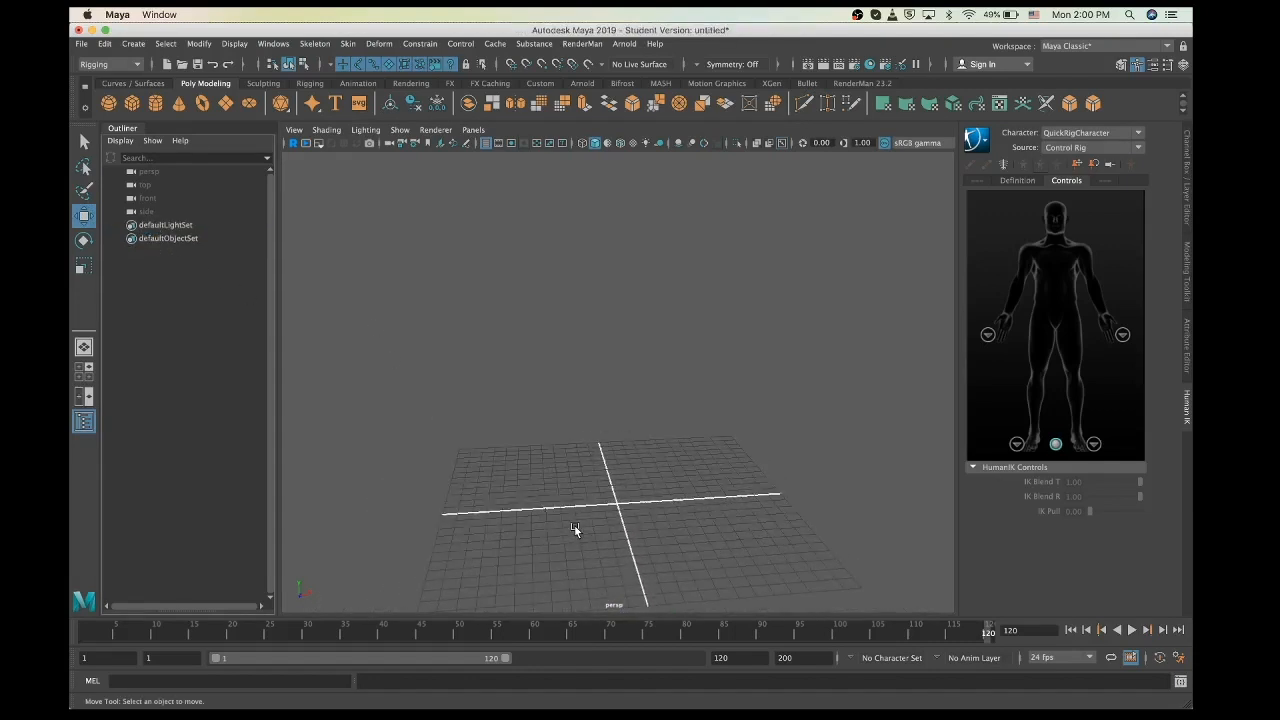
Import Idle.fbx from the Downloads folder into the emptied scene
{"action": "left_click", "coordinate": [81, 44]}
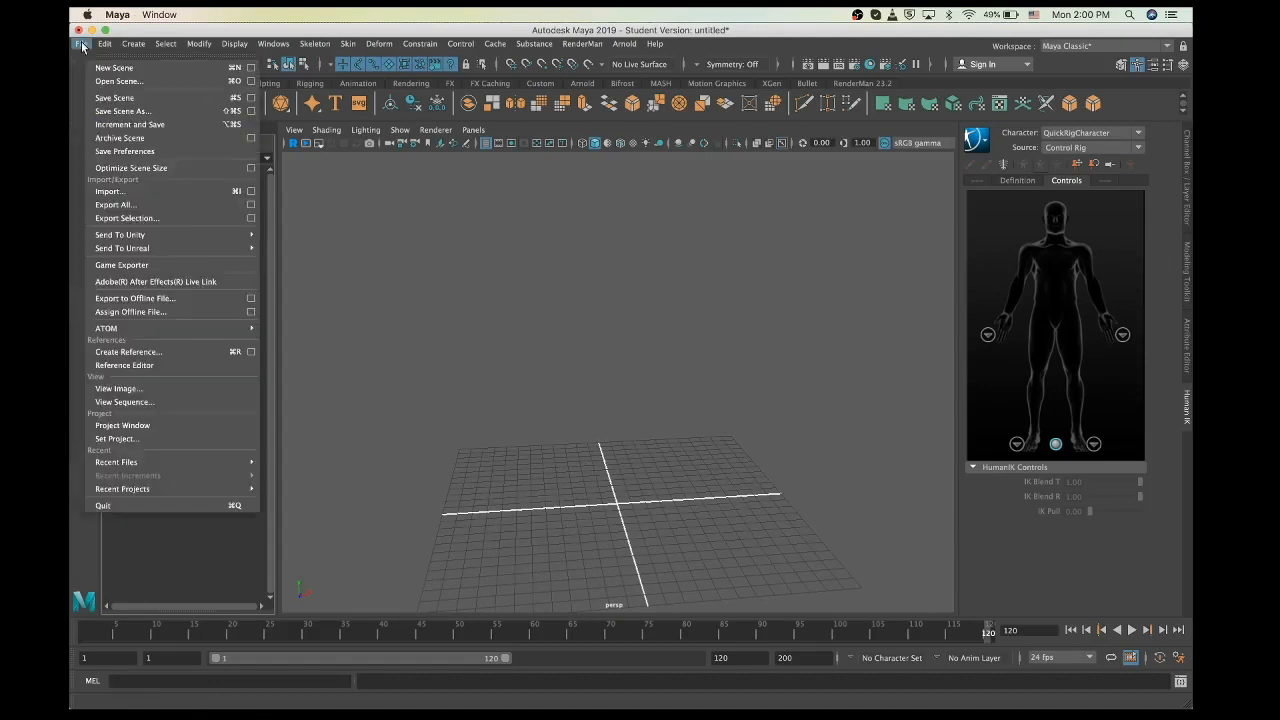
{"action": "left_click", "coordinate": [101, 192]}
{"action": "left_click", "coordinate": [291, 119]}
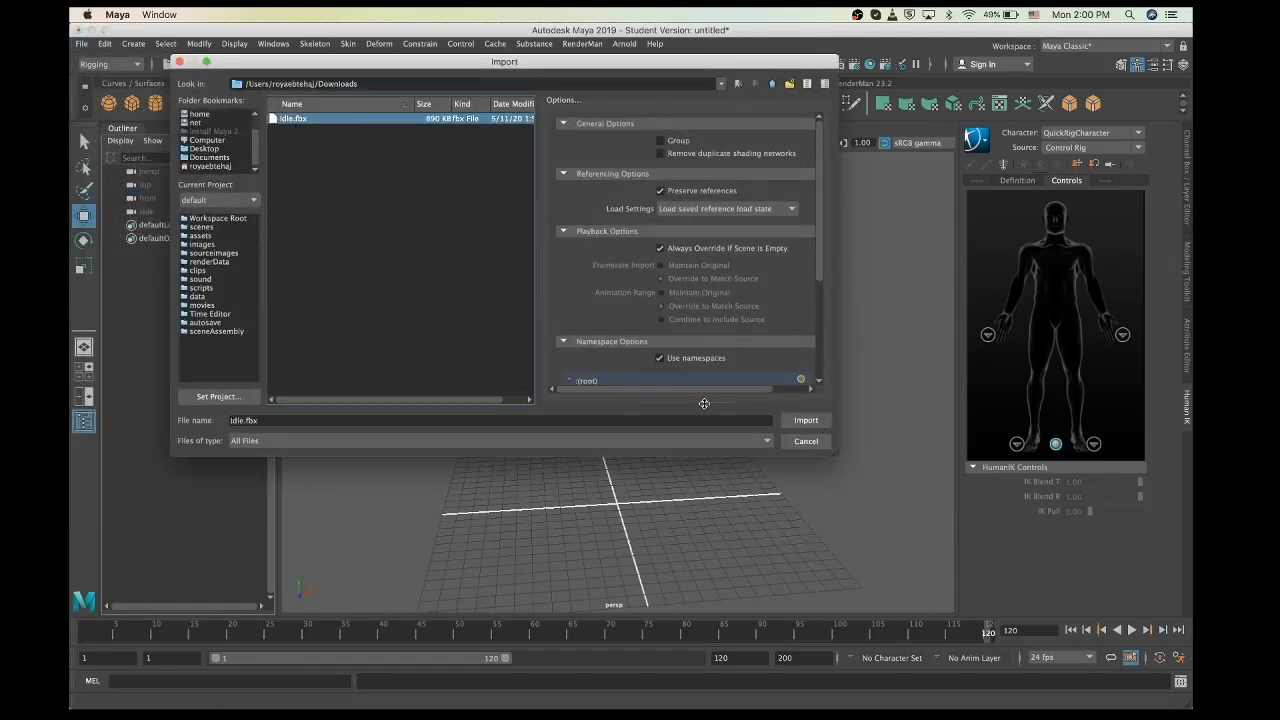
{"action": "left_click", "coordinate": [805, 420]}
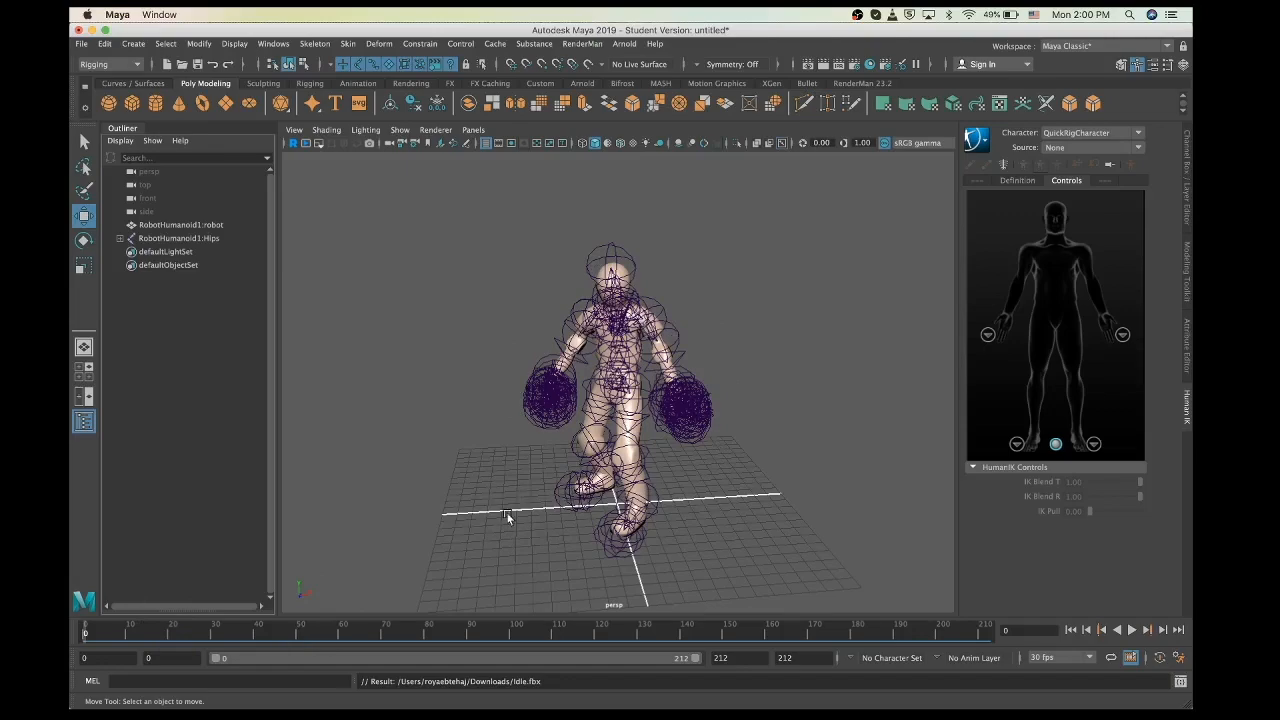
Play the imported Idle animation from frame 0 and stop it
{"action": "left_click_drag", "start_coordinate": [113, 636], "coordinate": [84, 638]}
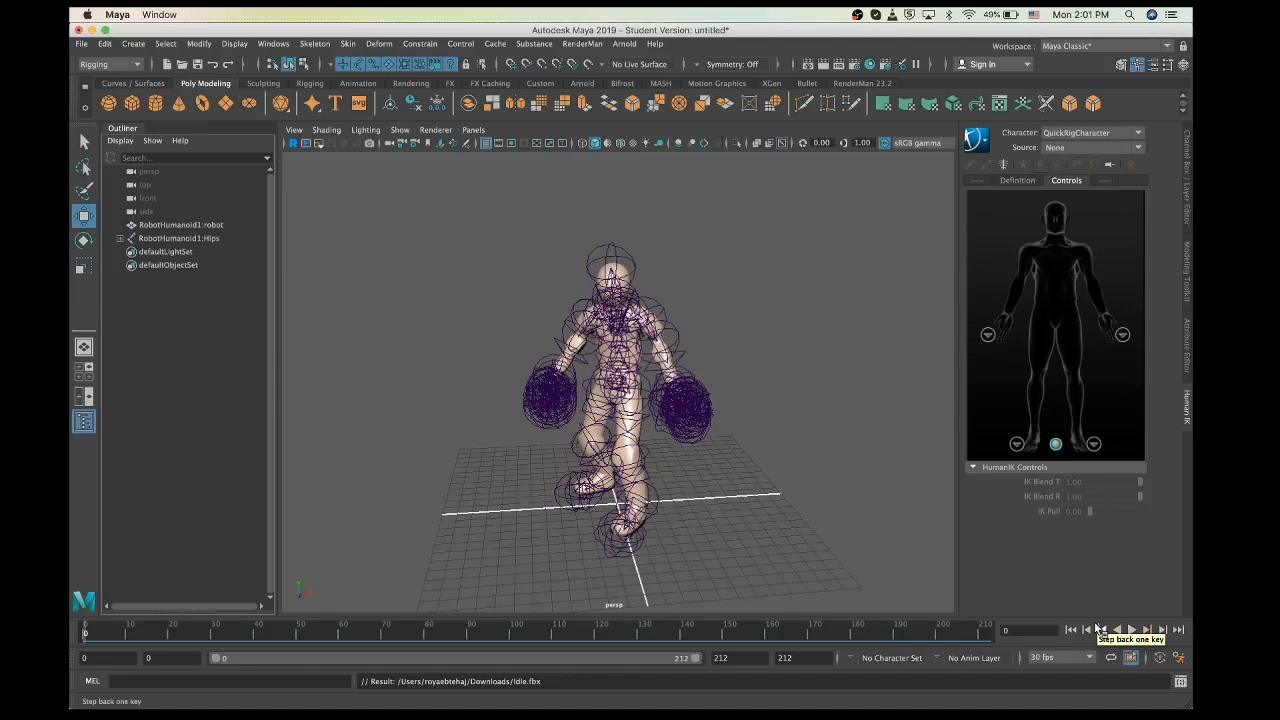
{"action": "left_click", "coordinate": [1134, 630]}
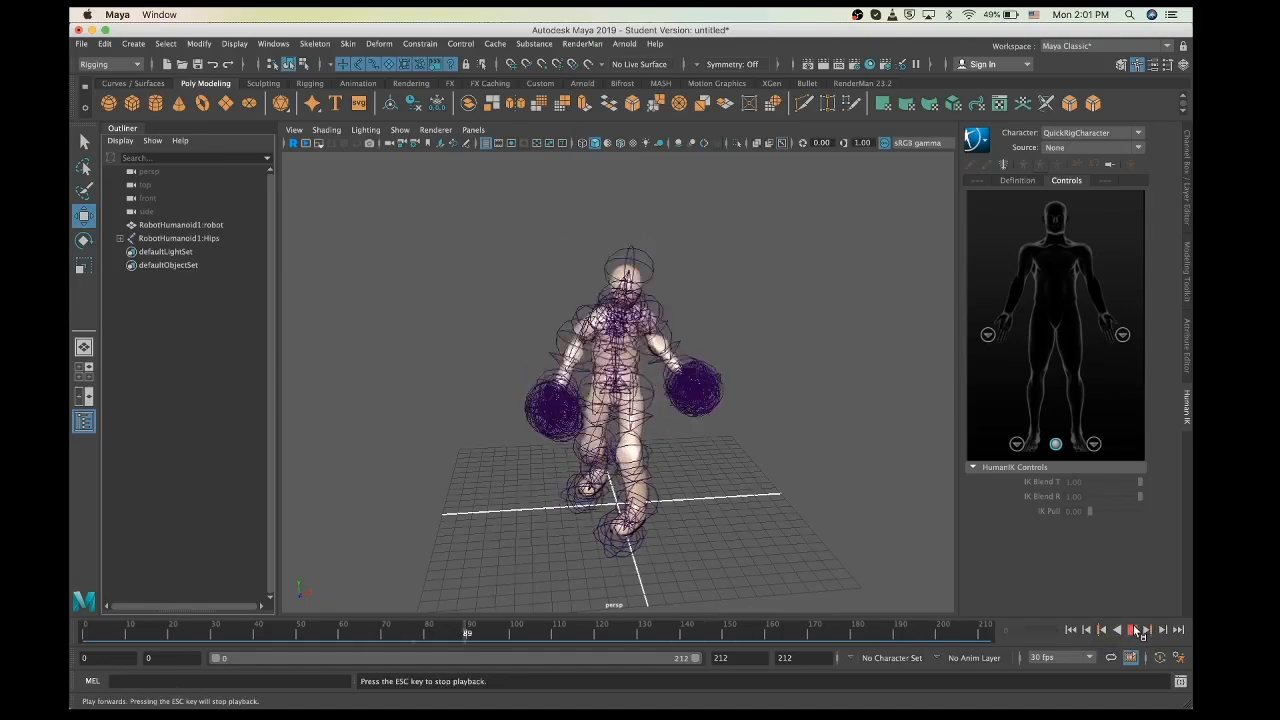
{"action": "left_click", "coordinate": [1133, 630]}
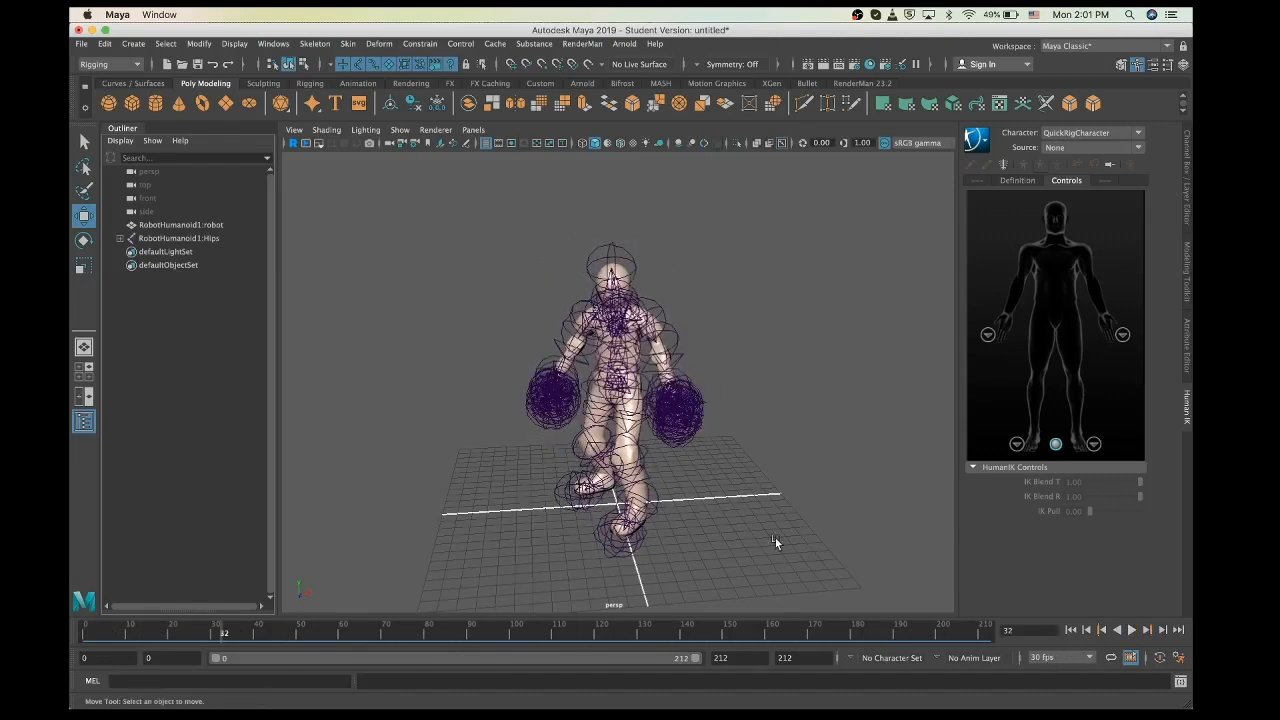
Set the scene's frame rate to 150 fps and play the animation briefly to check its speed
{"action": "left_click", "coordinate": [1045, 657]}
{"action": "scroll", "coordinate": [1062, 625], "scroll_direction": "down", "scroll_amount": 3}
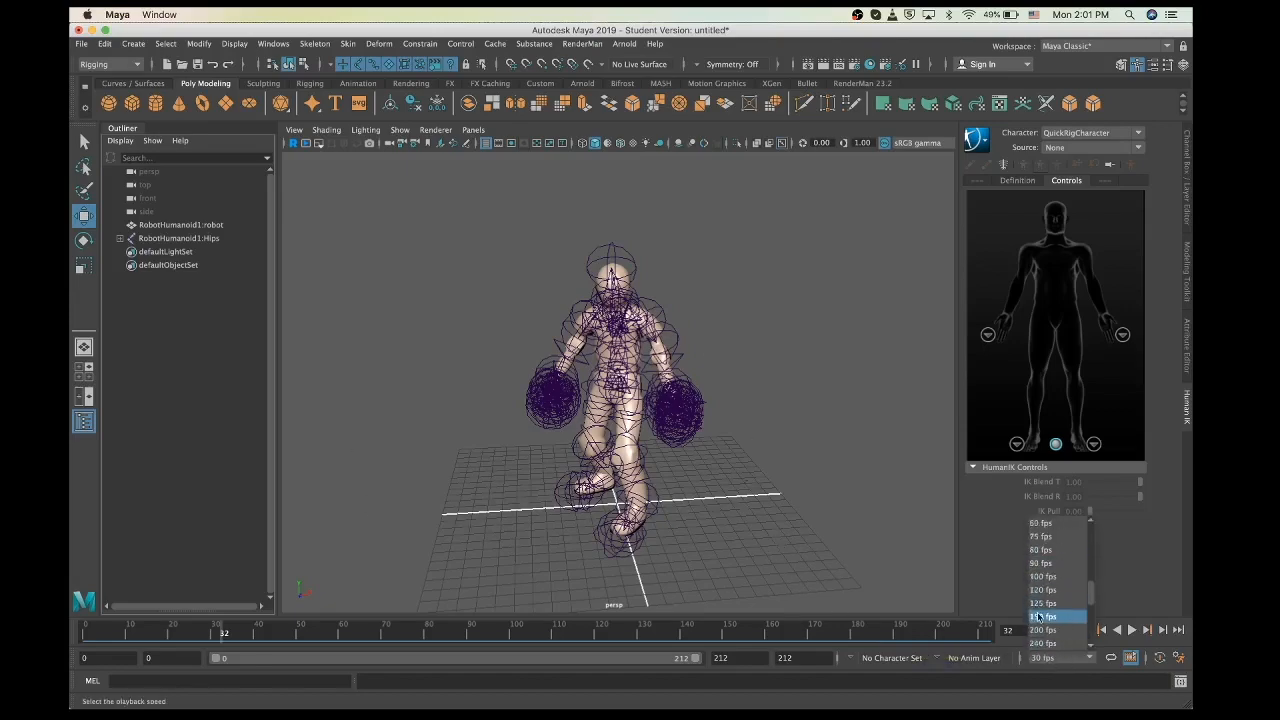
{"action": "left_click", "coordinate": [1042, 616]}
{"action": "left_click", "coordinate": [1132, 630]}
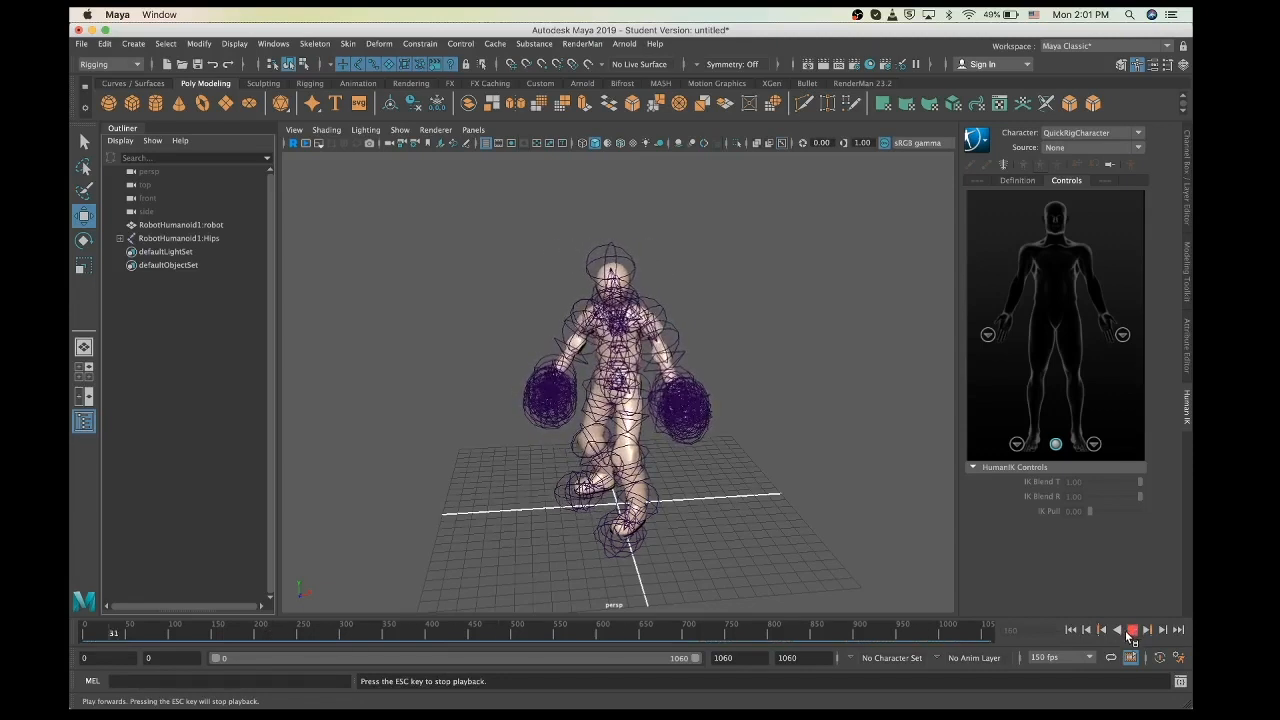
{"action": "left_click", "coordinate": [1131, 630]}
Hide the RobotHumanoid1:Hips skeleton and play the animation with only the mesh showing
{"action": "left_click", "coordinate": [150, 238]}
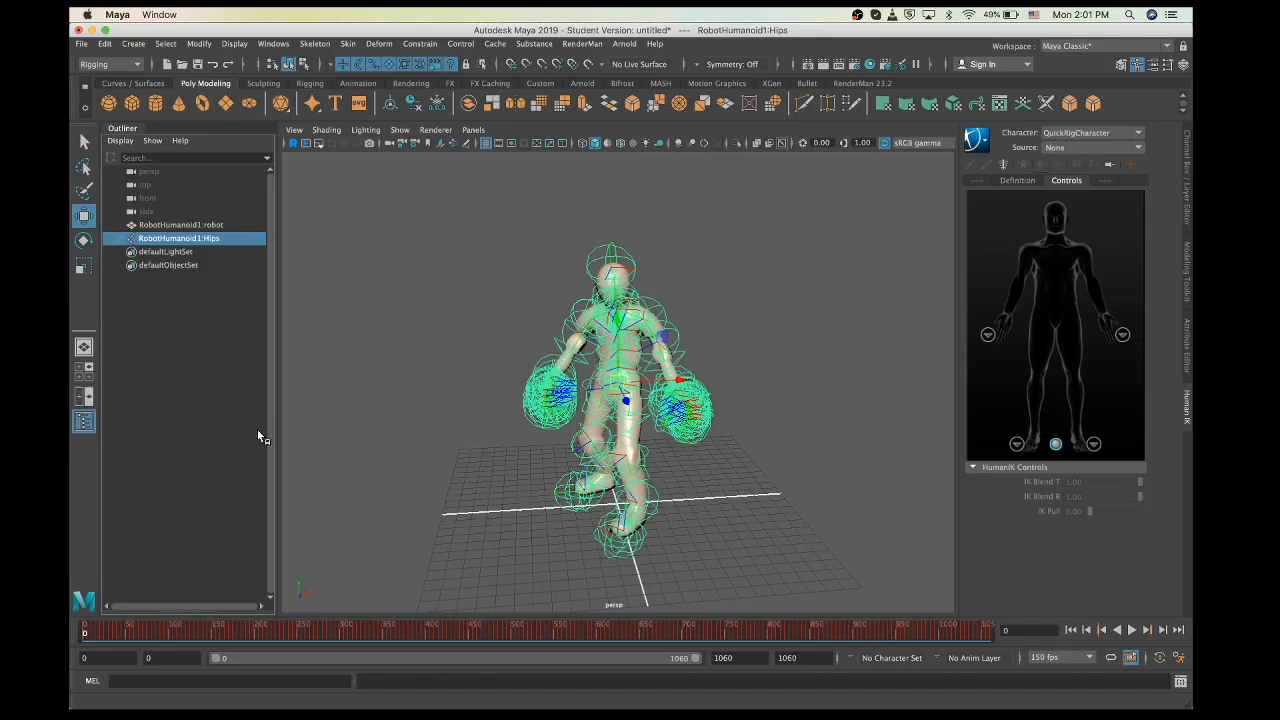
{"action": "key", "text": "ctrl+h"}
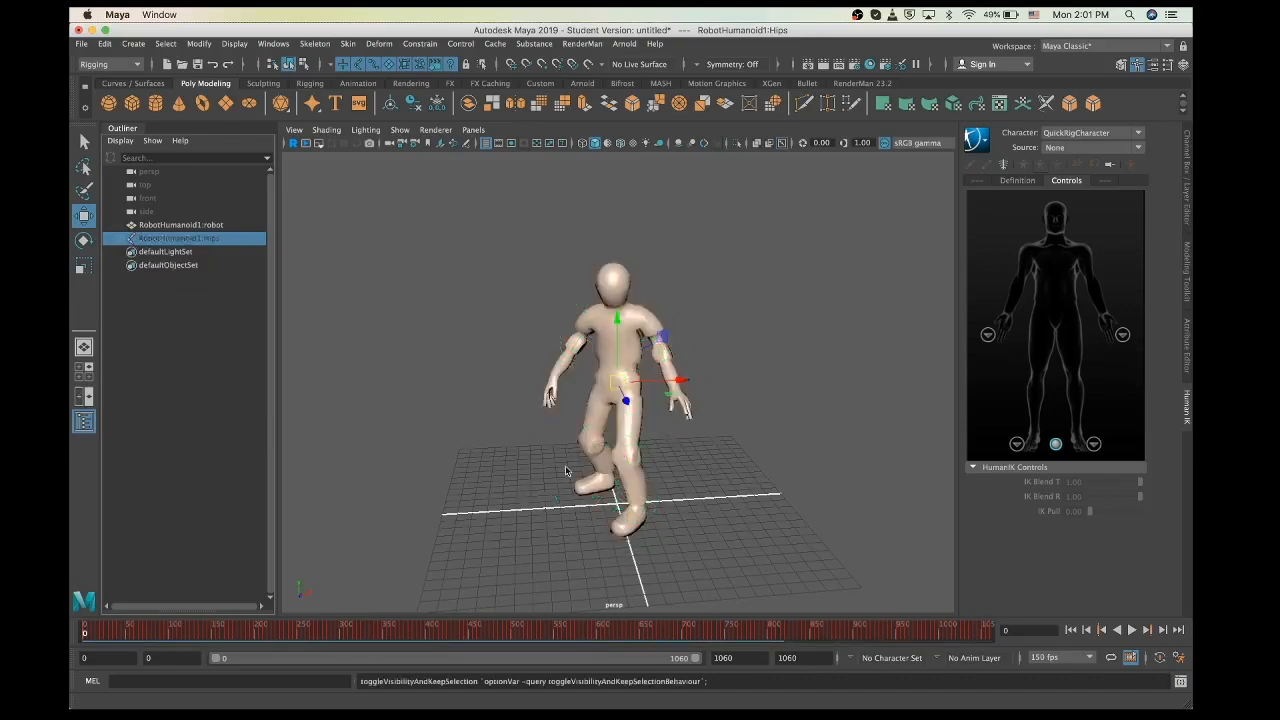
{"action": "left_click", "coordinate": [205, 376]}
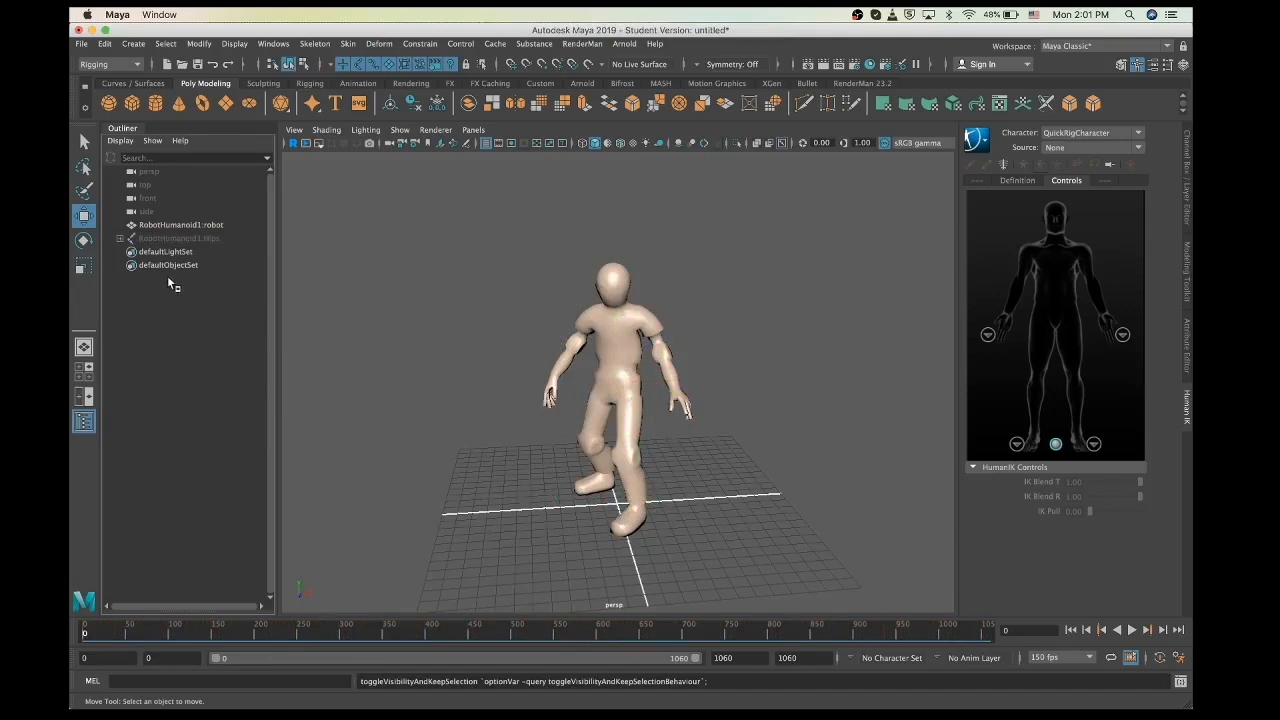
{"action": "left_click", "coordinate": [1131, 630]}
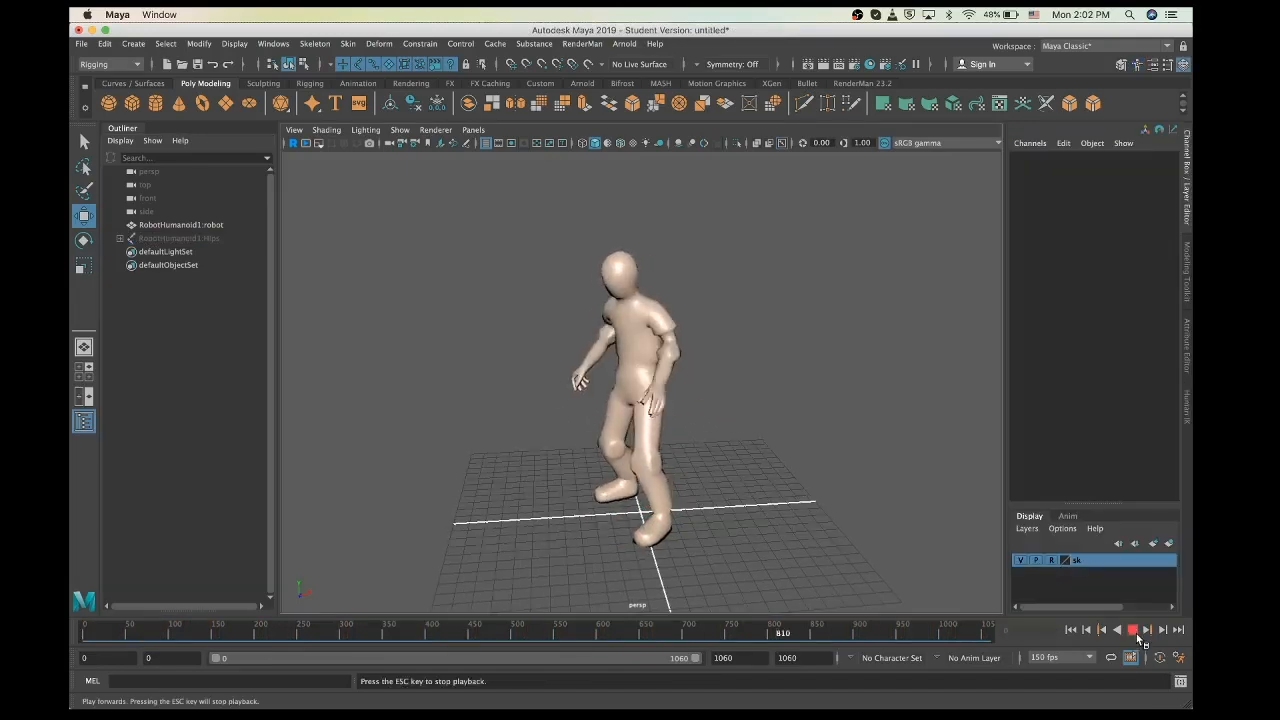
{"action": "left_click", "coordinate": [1131, 630]}
Move the robot mesh along X to about -9.99 and play the animation at the new position
{"action": "left_click", "coordinate": [648, 392]}
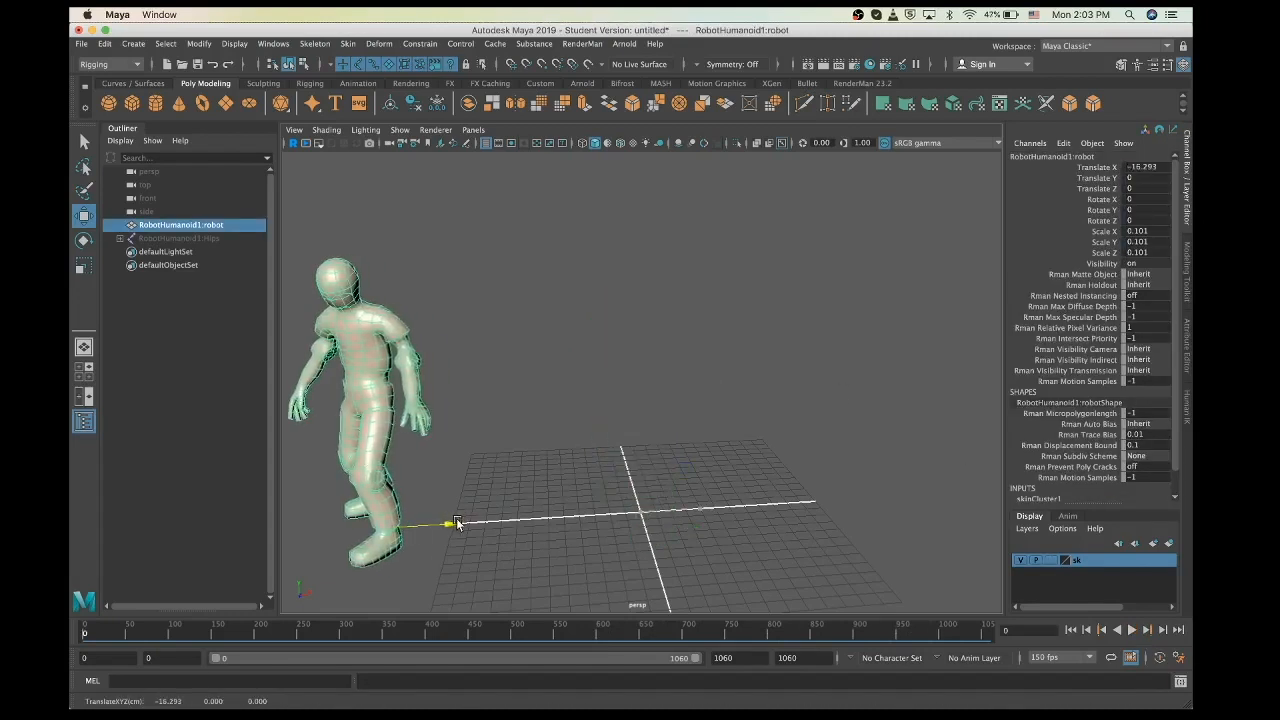
{"action": "left_click_drag", "start_coordinate": [459, 524], "coordinate": [550, 508]}
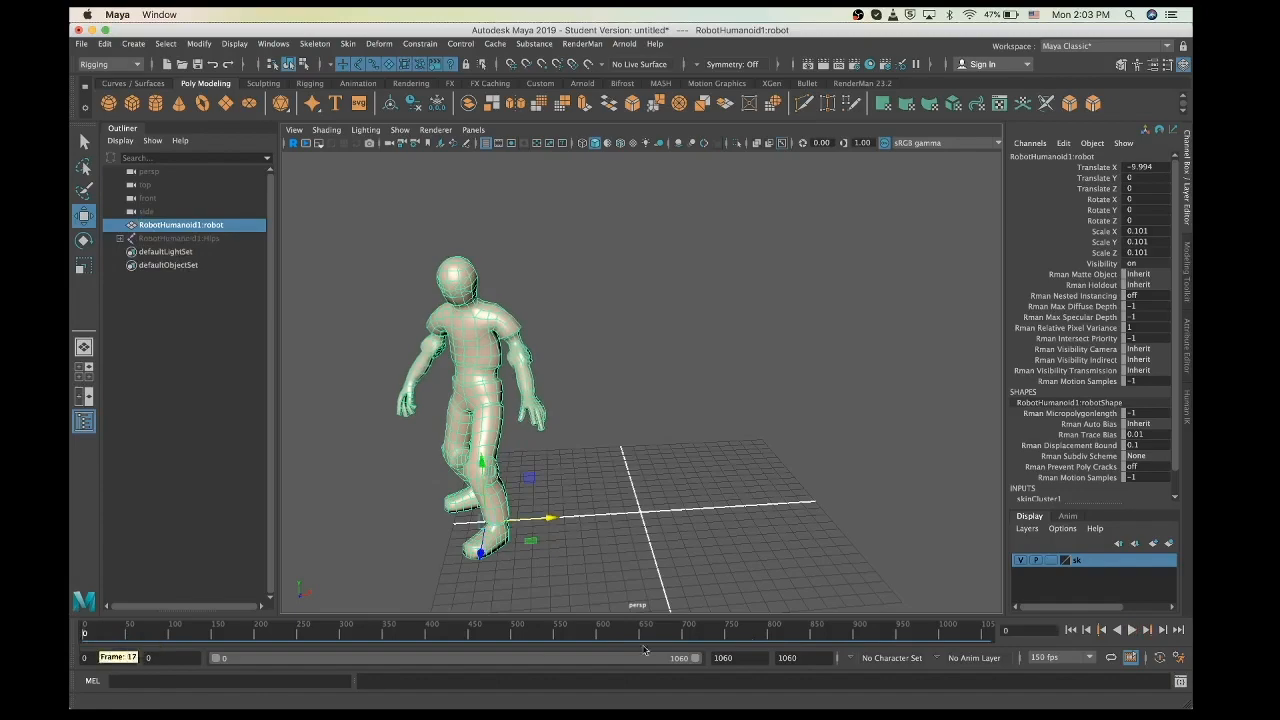
{"action": "left_click", "coordinate": [1131, 629]}
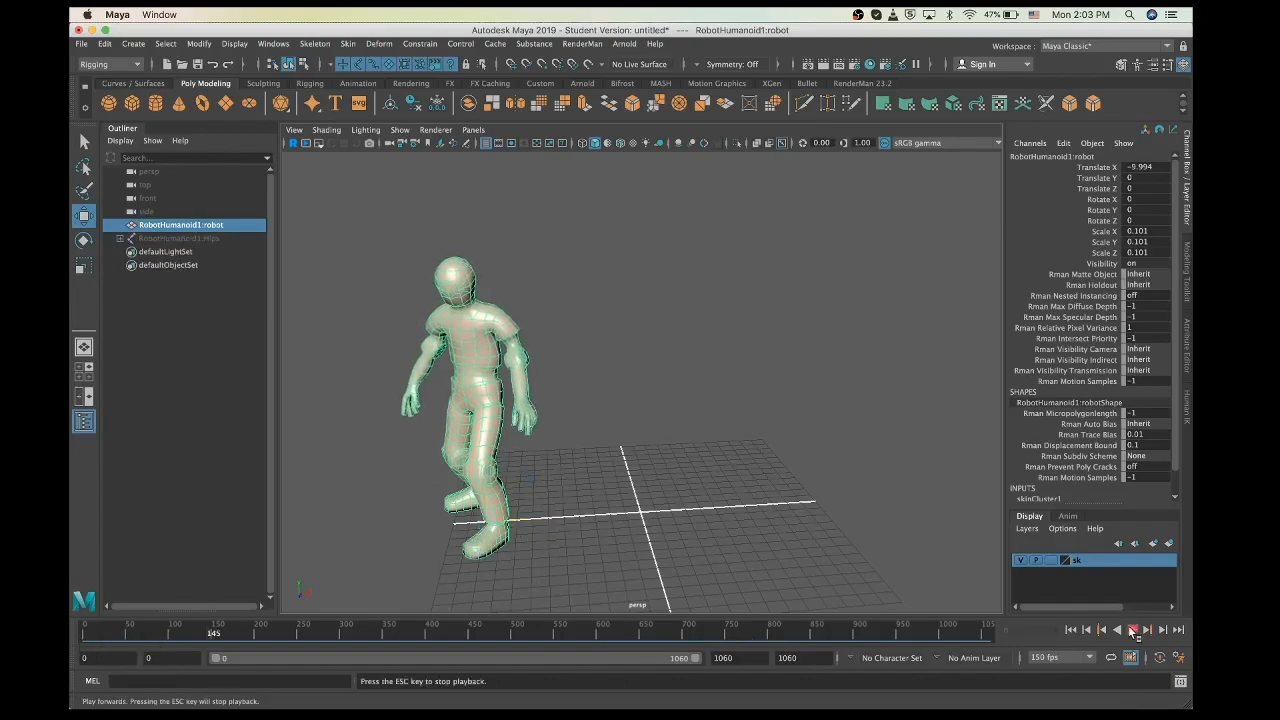
{"action": "left_click", "coordinate": [1131, 629]}
Scale the robot mesh uniformly to about 0.289 and move it along X to about -15.04
{"action": "scroll", "coordinate": [627, 445], "scroll_direction": "down", "scroll_amount": 5}
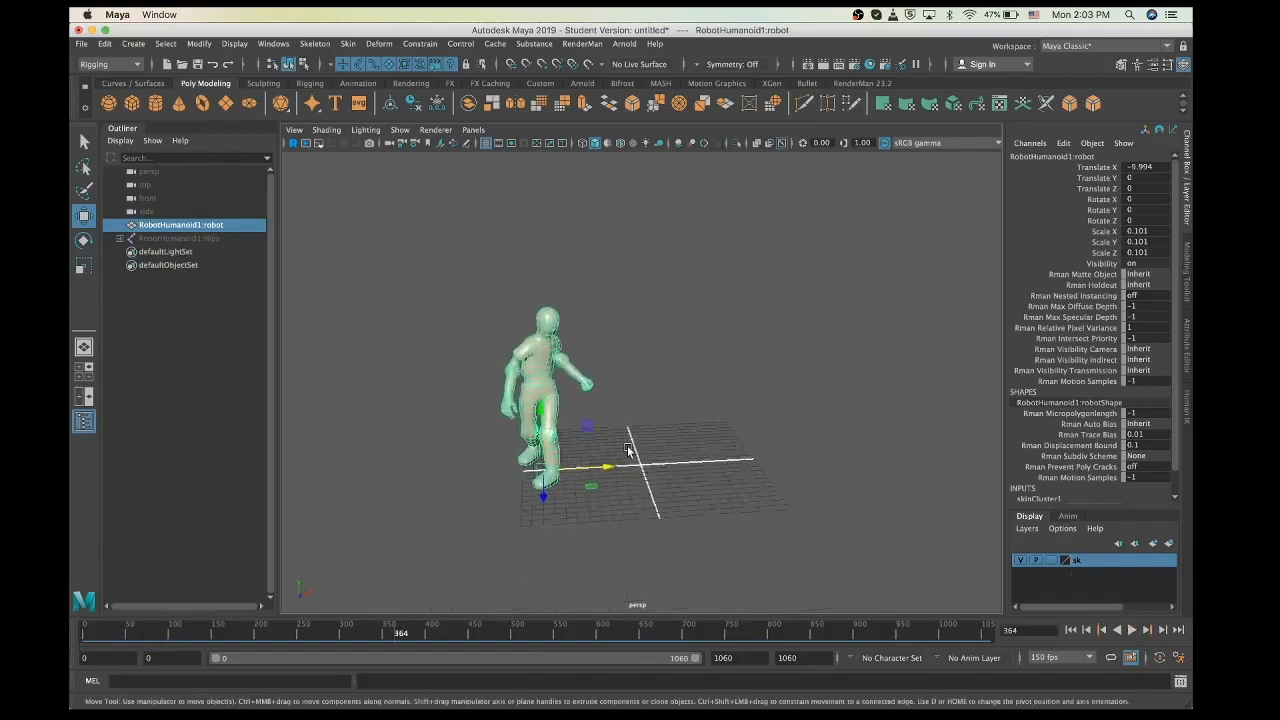
{"action": "key", "text": "e"}
{"action": "key", "text": "r"}
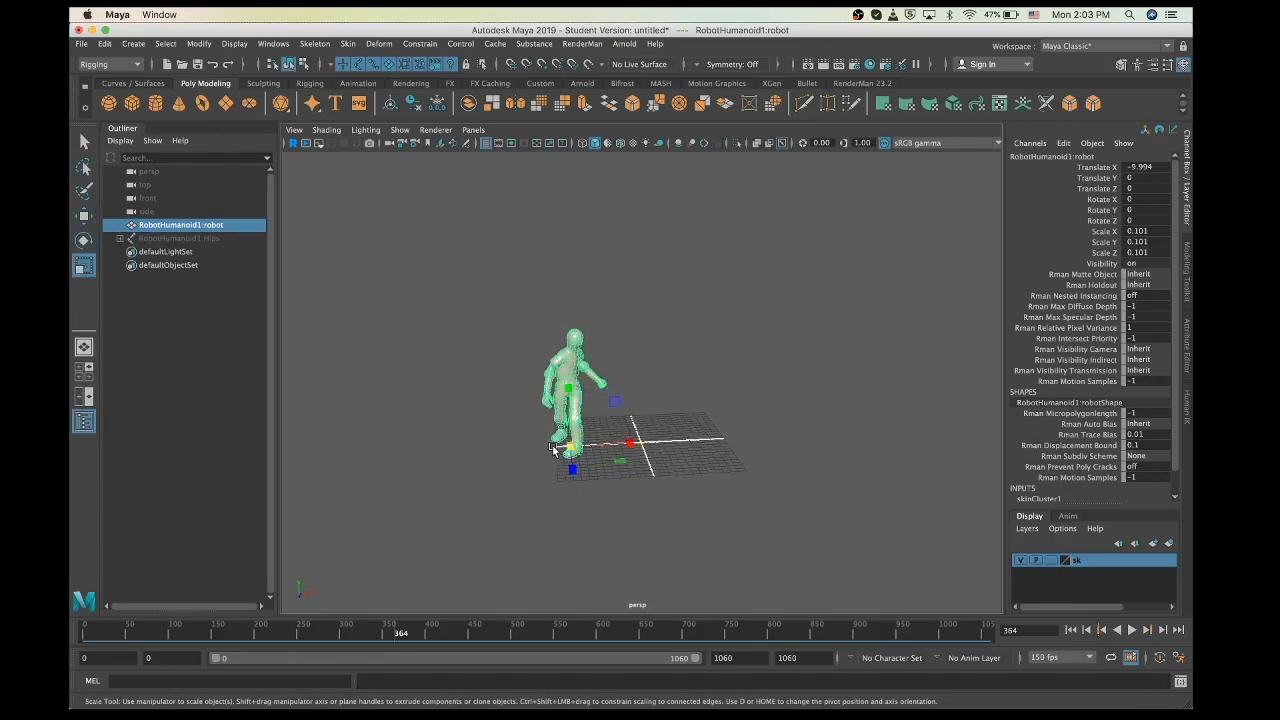
{"action": "left_click_drag", "start_coordinate": [560, 449], "coordinate": [812, 558]}
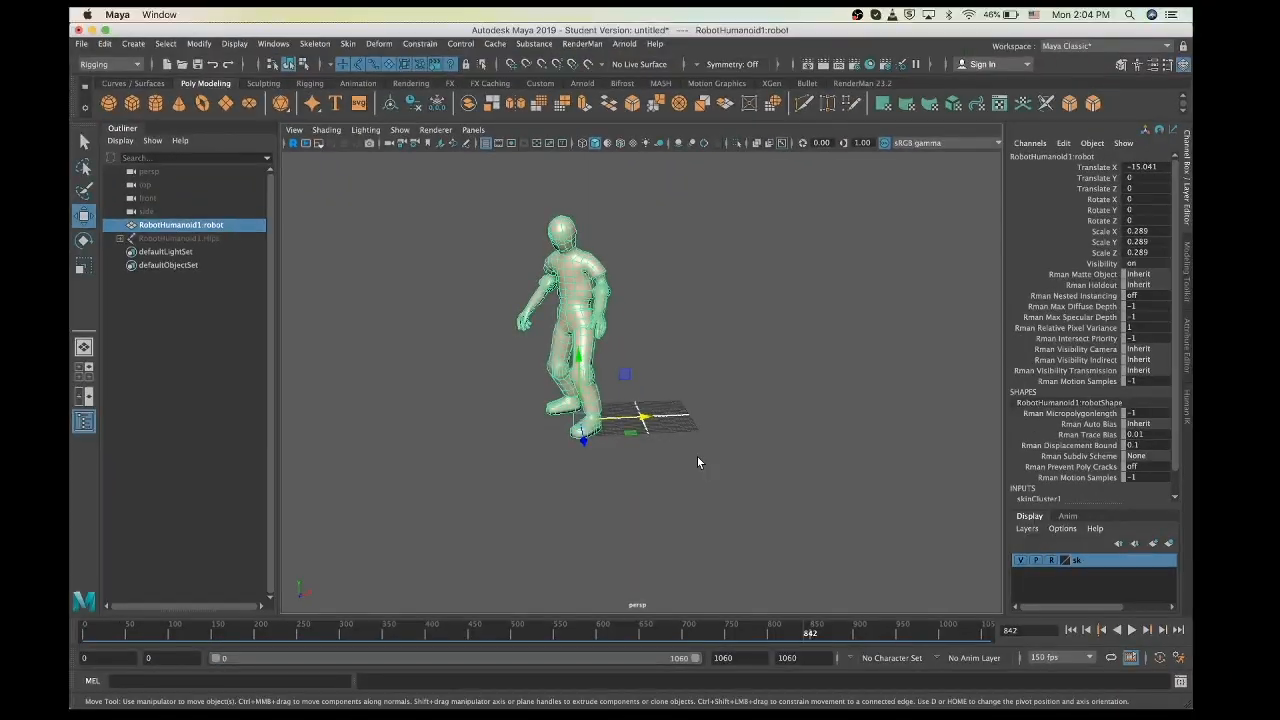
Delete the robot mesh from the scene
{"action": "key", "text": "Delete"}
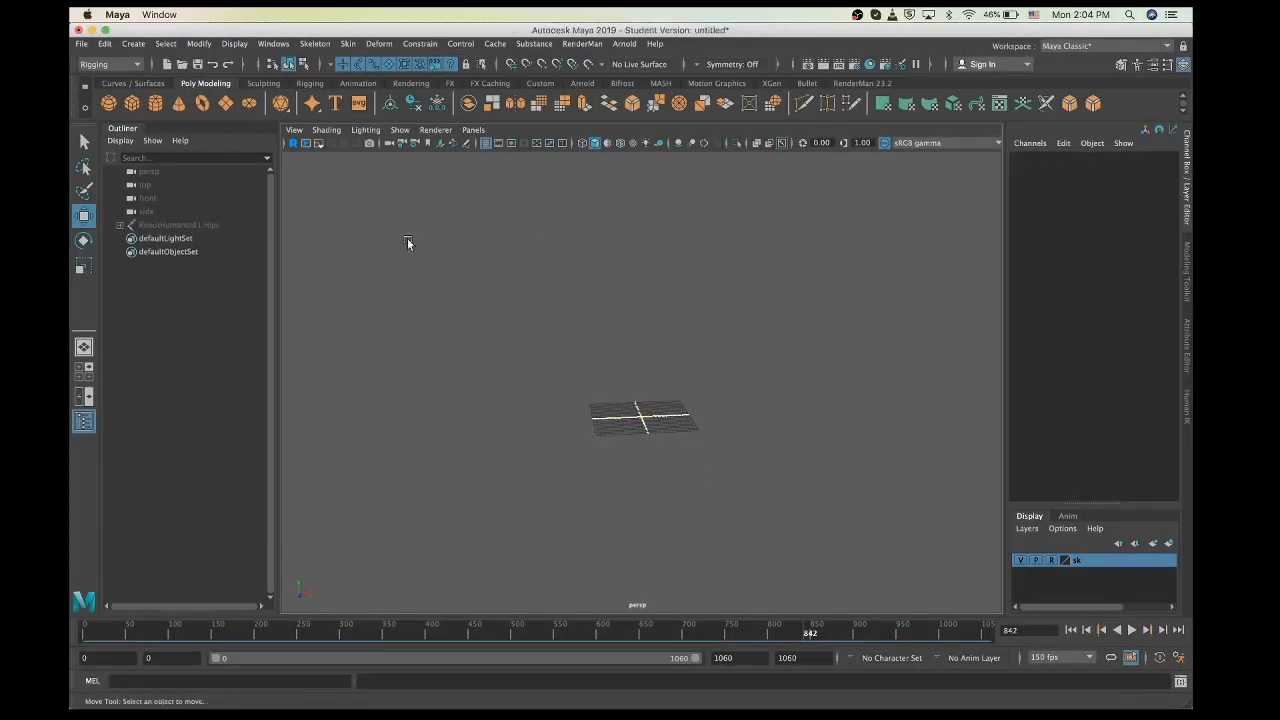
Delete the remaining RobotHumanoid1:Hips skeleton from the scene
{"action": "left_click", "coordinate": [138, 225]}
{"action": "key", "text": "Delete"}
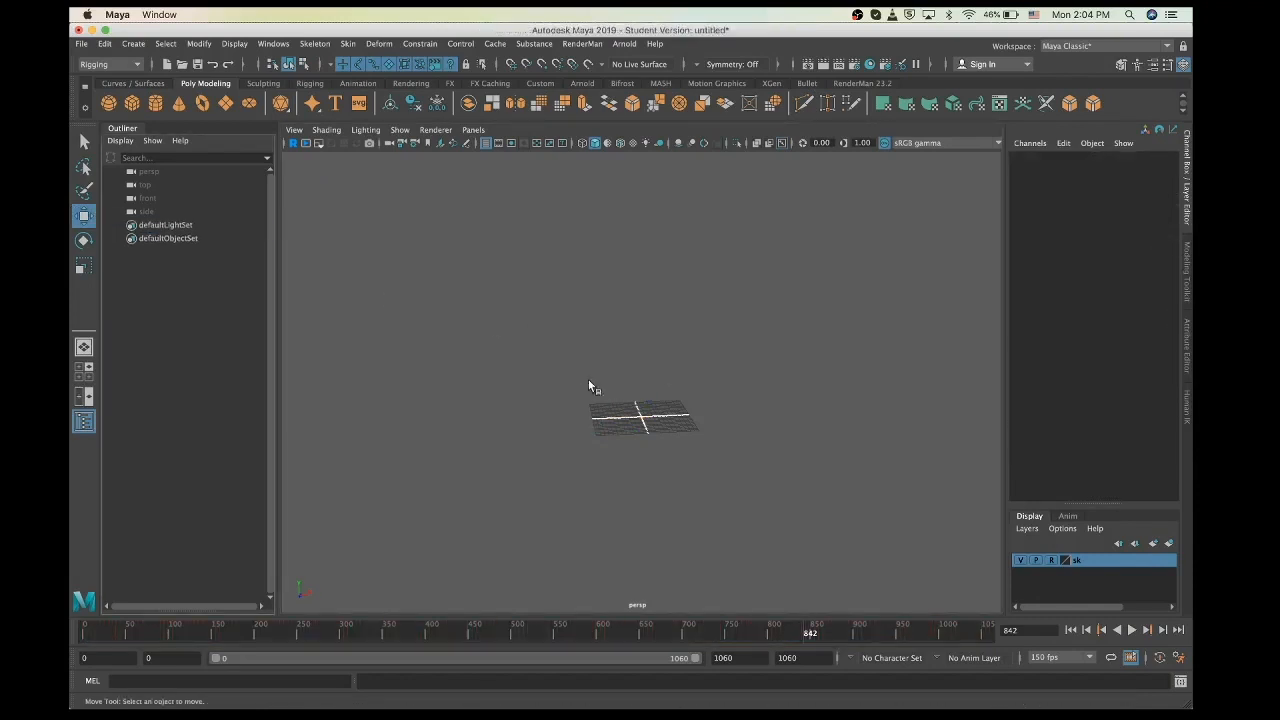
{"action": "scroll", "coordinate": [616, 400], "scroll_direction": "up", "scroll_amount": 2}
{"action": "scroll", "coordinate": [616, 402], "scroll_direction": "up", "scroll_amount": 3}
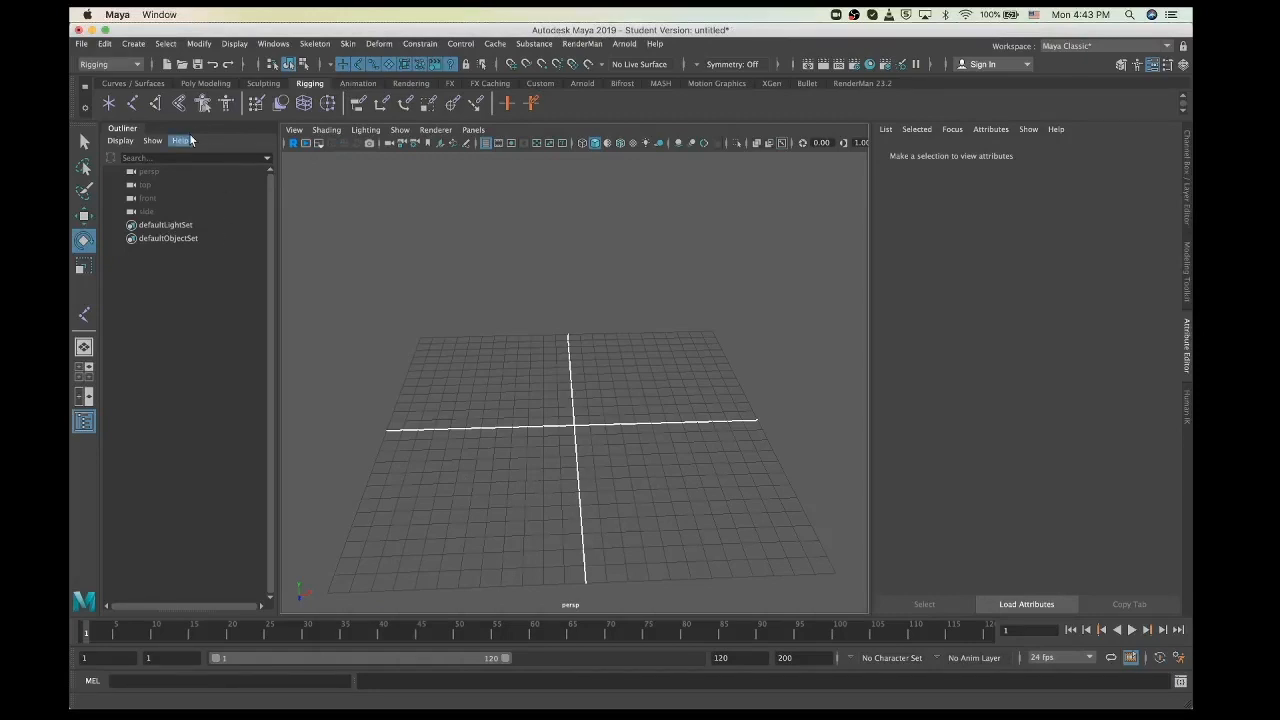
Create an upright polygon cylinder at the grid centre with 9 height subdivisions and a Y scale of 3.875, and freeze its transformations
{"action": "left_click", "coordinate": [203, 84]}
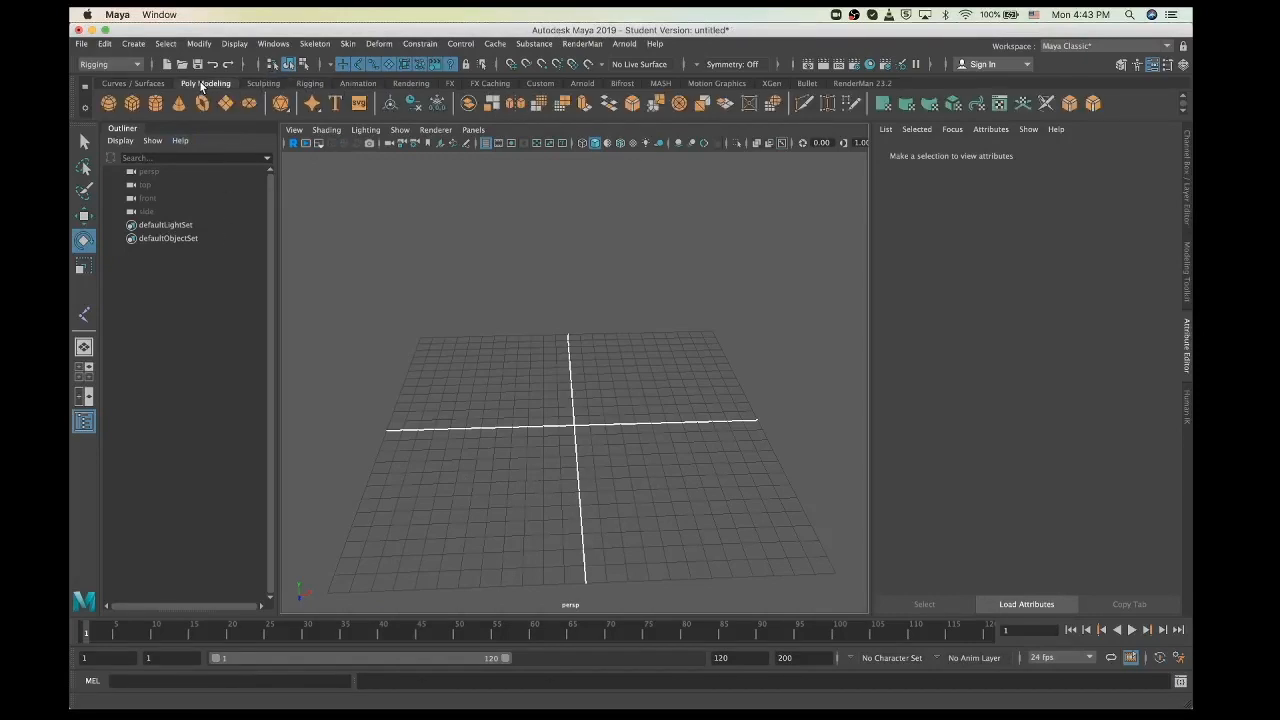
{"action": "left_click", "coordinate": [155, 103]}
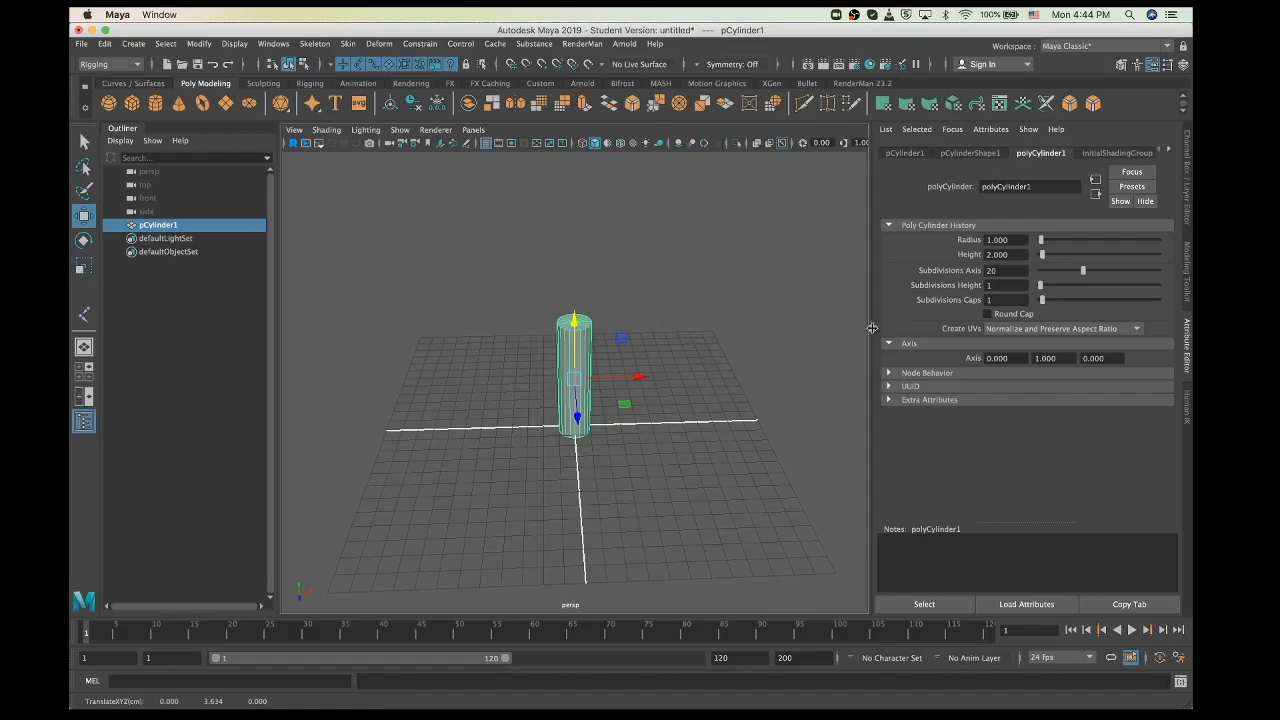
{"action": "left_click_drag", "start_coordinate": [1055, 288], "coordinate": [1076, 285]}
{"action": "left_click", "coordinate": [1060, 285]}
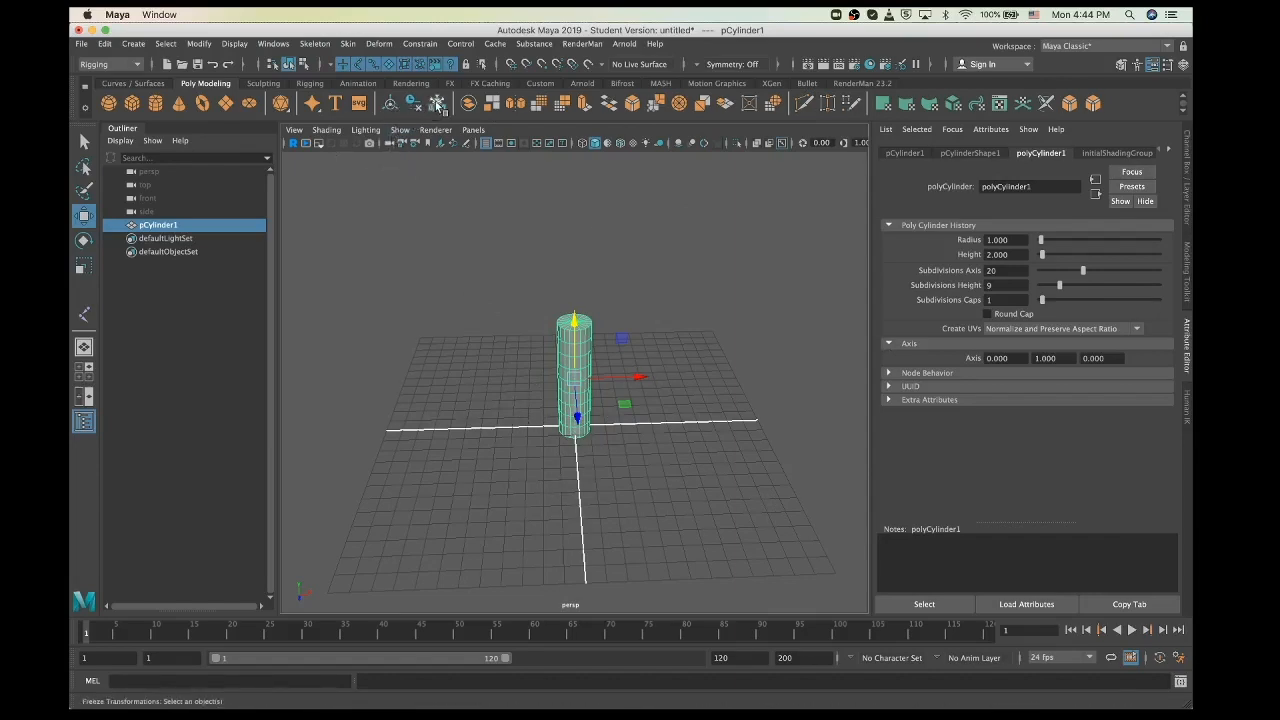
{"action": "left_click", "coordinate": [1188, 165]}
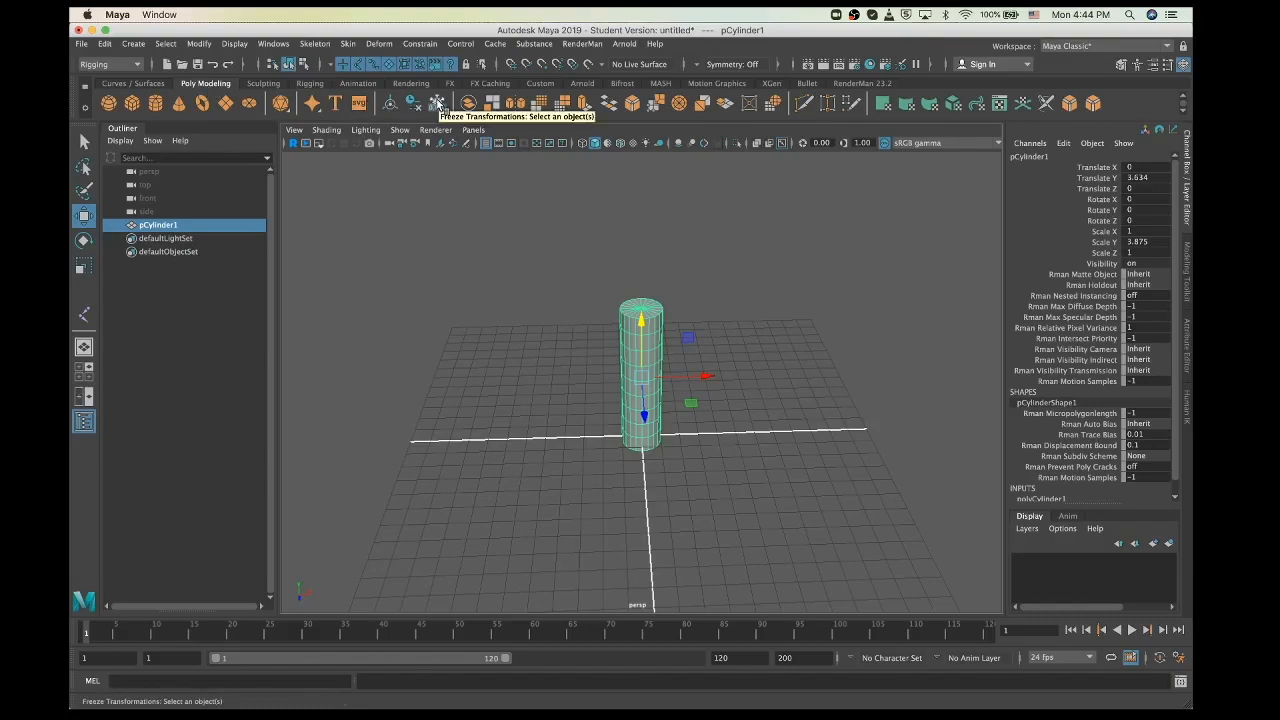
{"action": "left_click", "coordinate": [437, 104]}
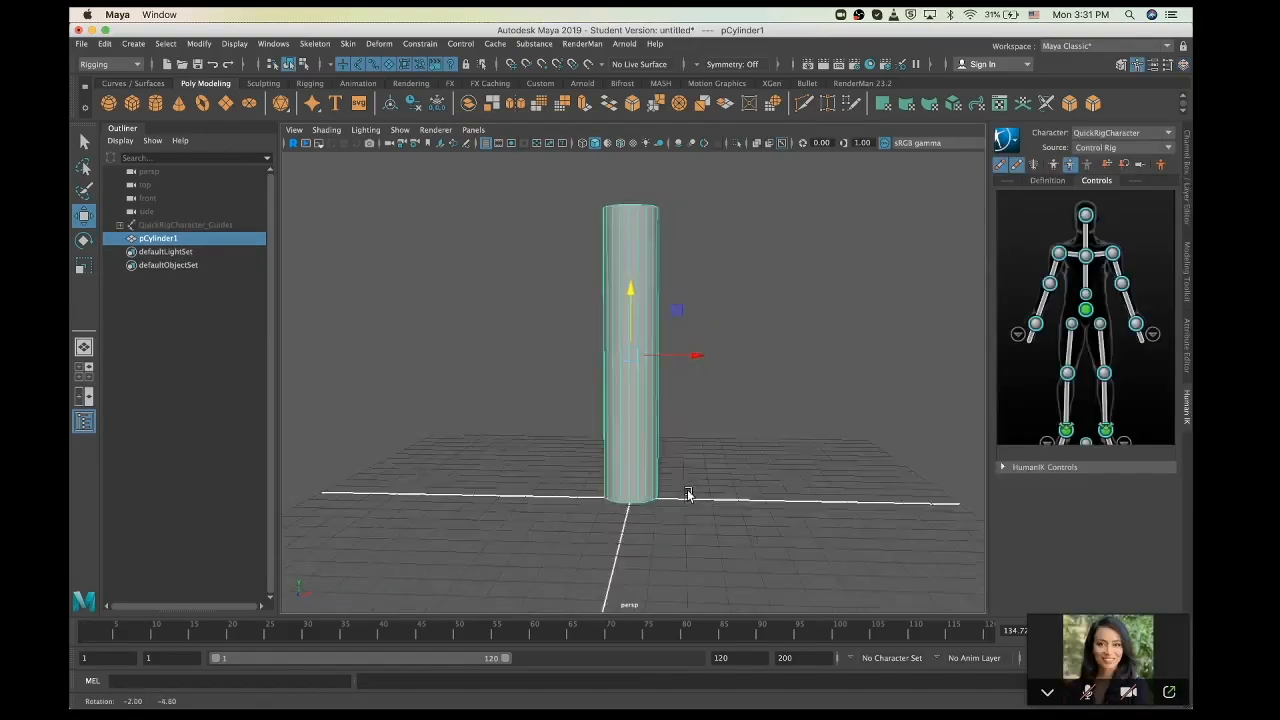
Inspect the cylinder in perspective, select it, and switch to a full-size front view
{"action": "left_click_drag", "start_coordinate": [687, 489], "coordinate": [674, 504], "text": "alt"}
{"action": "left_click", "coordinate": [605, 530]}
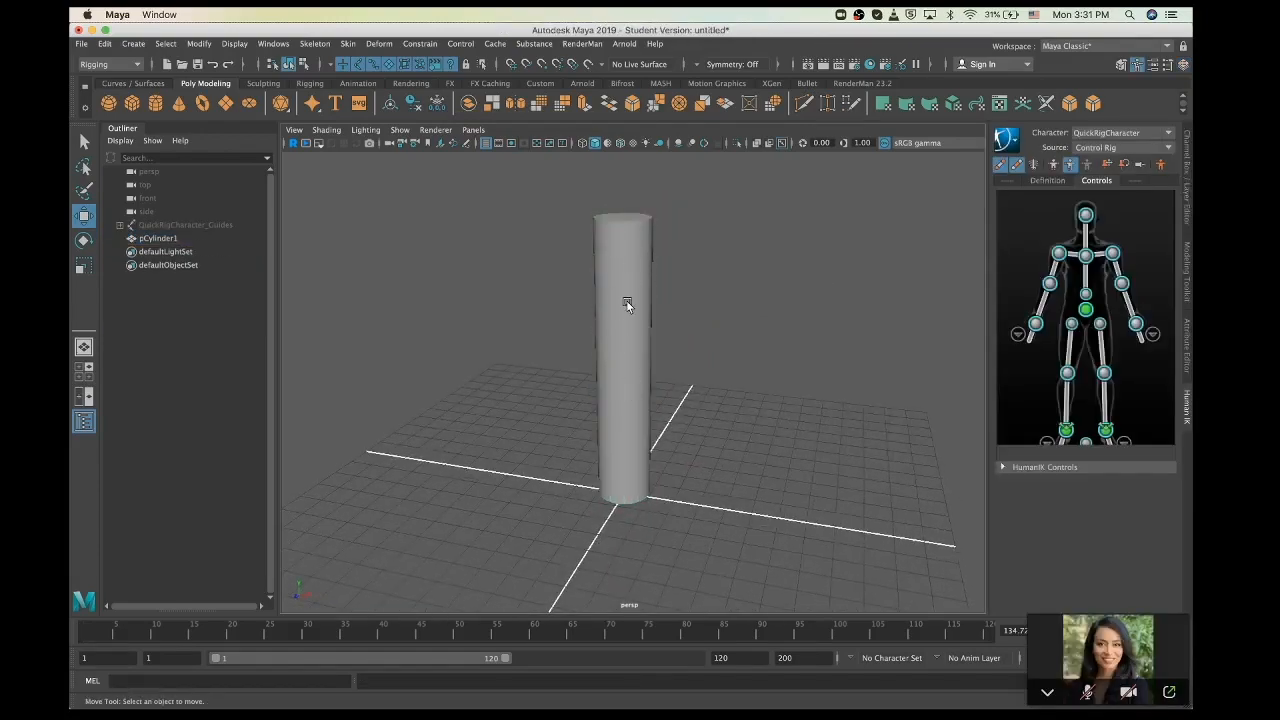
{"action": "left_click_drag", "start_coordinate": [578, 466], "coordinate": [589, 499], "text": "alt"}
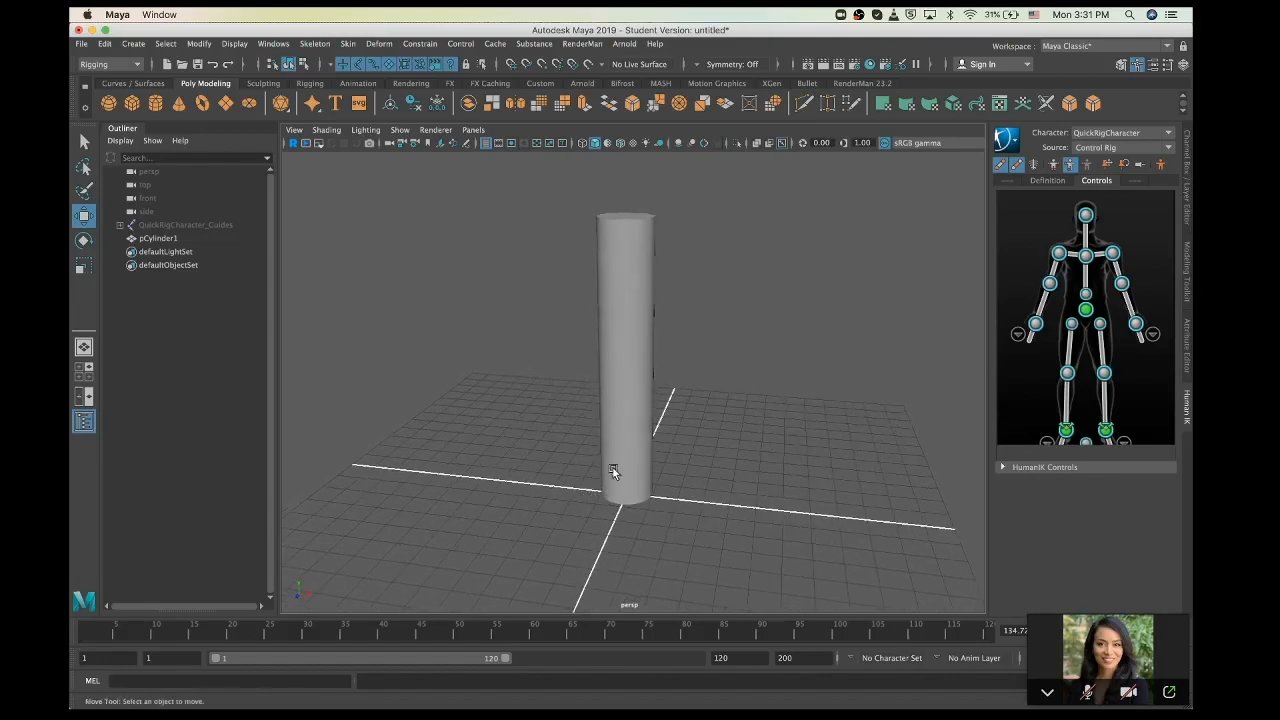
{"action": "left_click", "coordinate": [613, 472]}
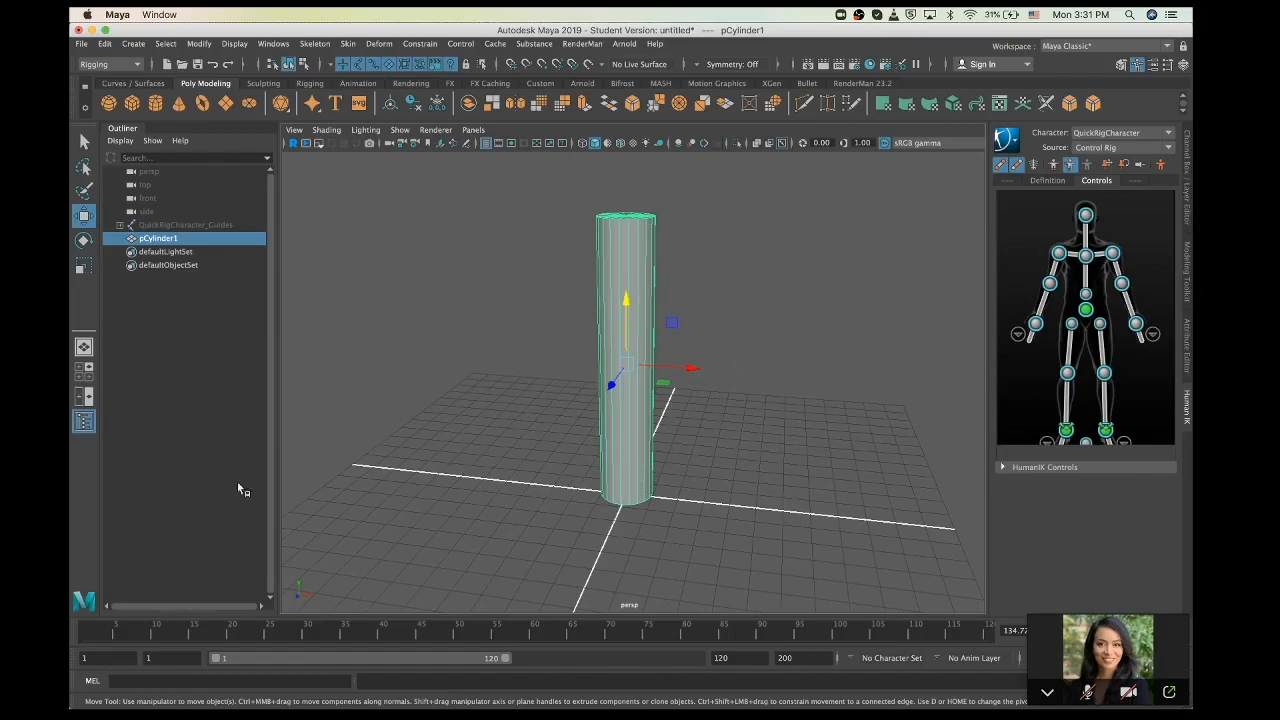
{"action": "key", "text": "space"}
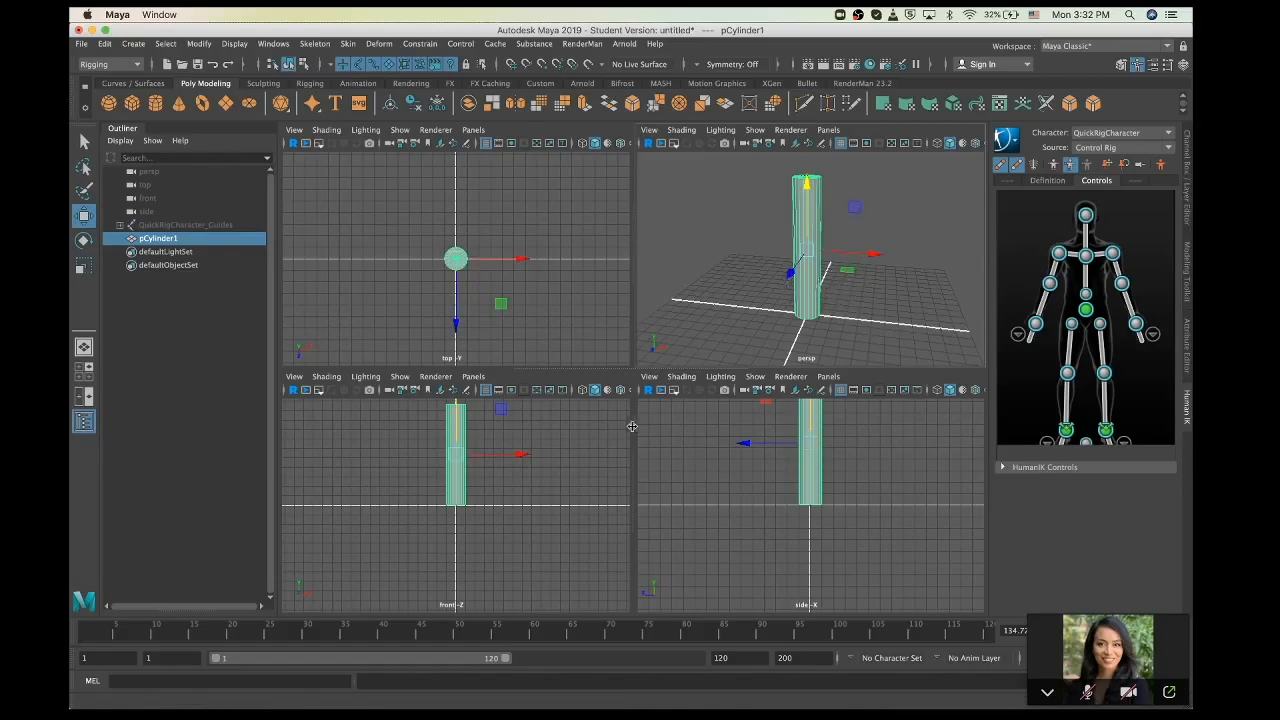
{"action": "key", "text": "space"}
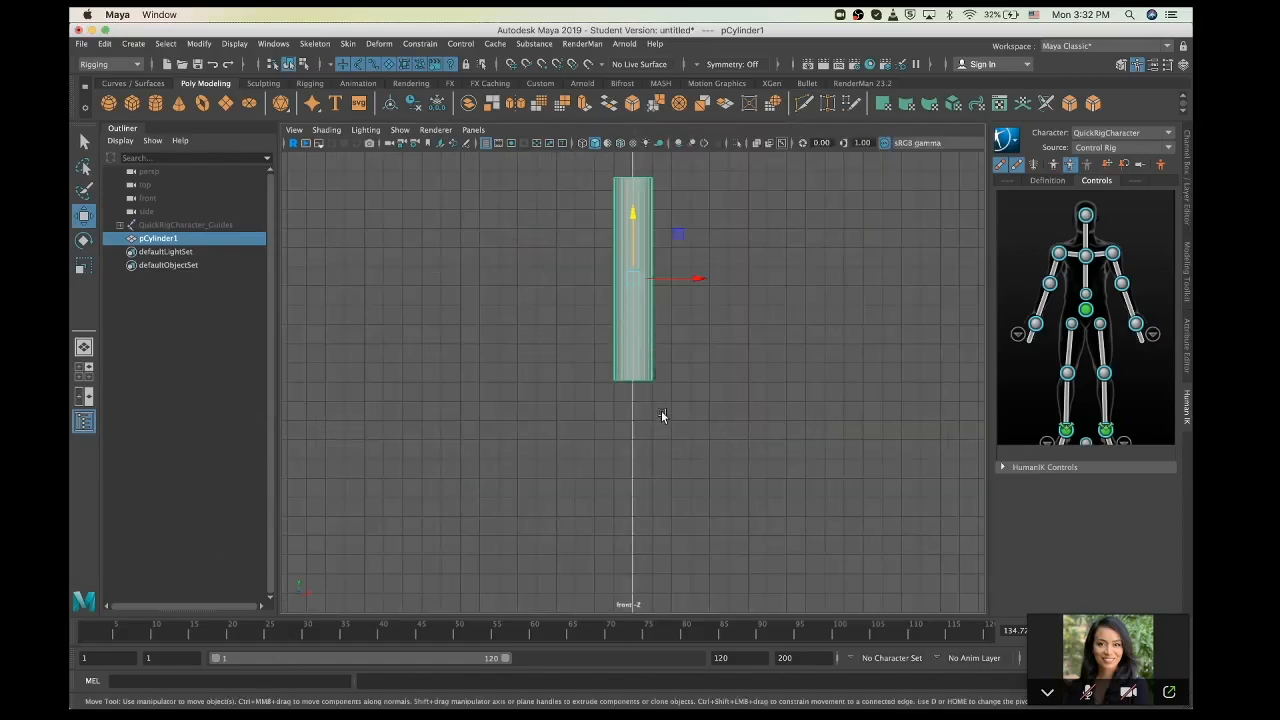
Check the X-Ray Joints setting among the front view's shading options
{"action": "left_click", "coordinate": [294, 131]}
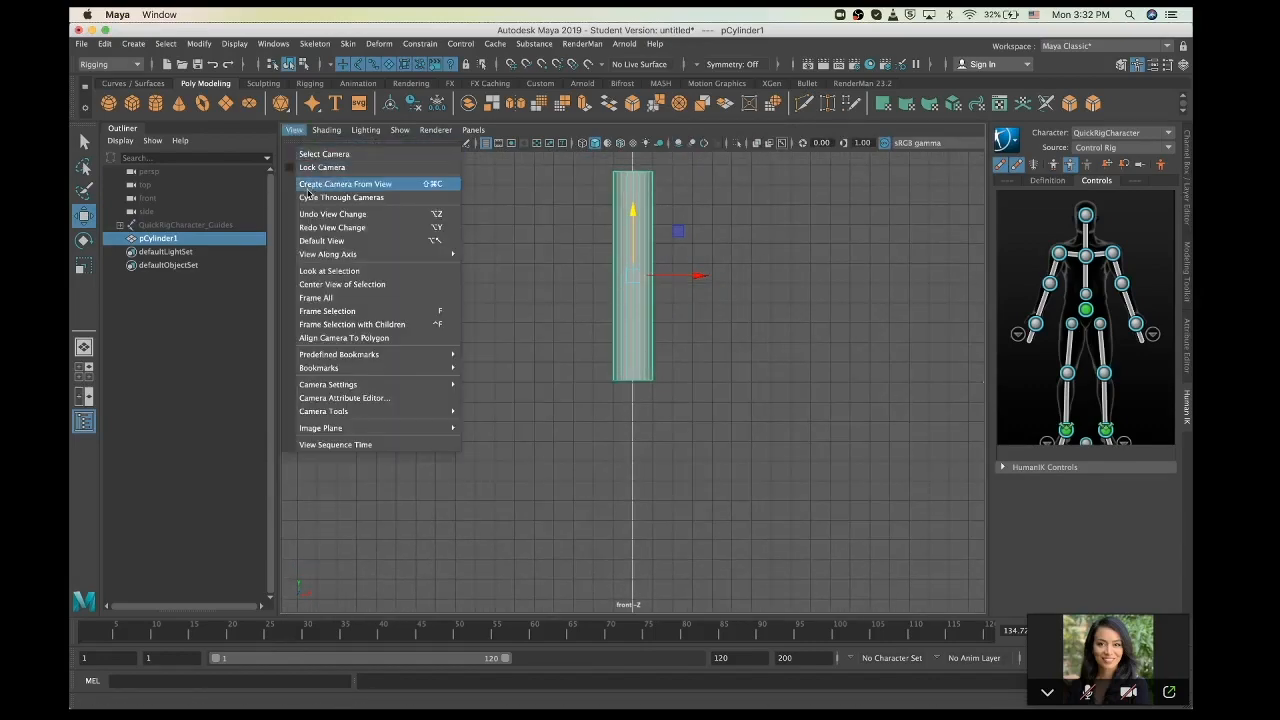
{"action": "mouse_move", "coordinate": [331, 256]}
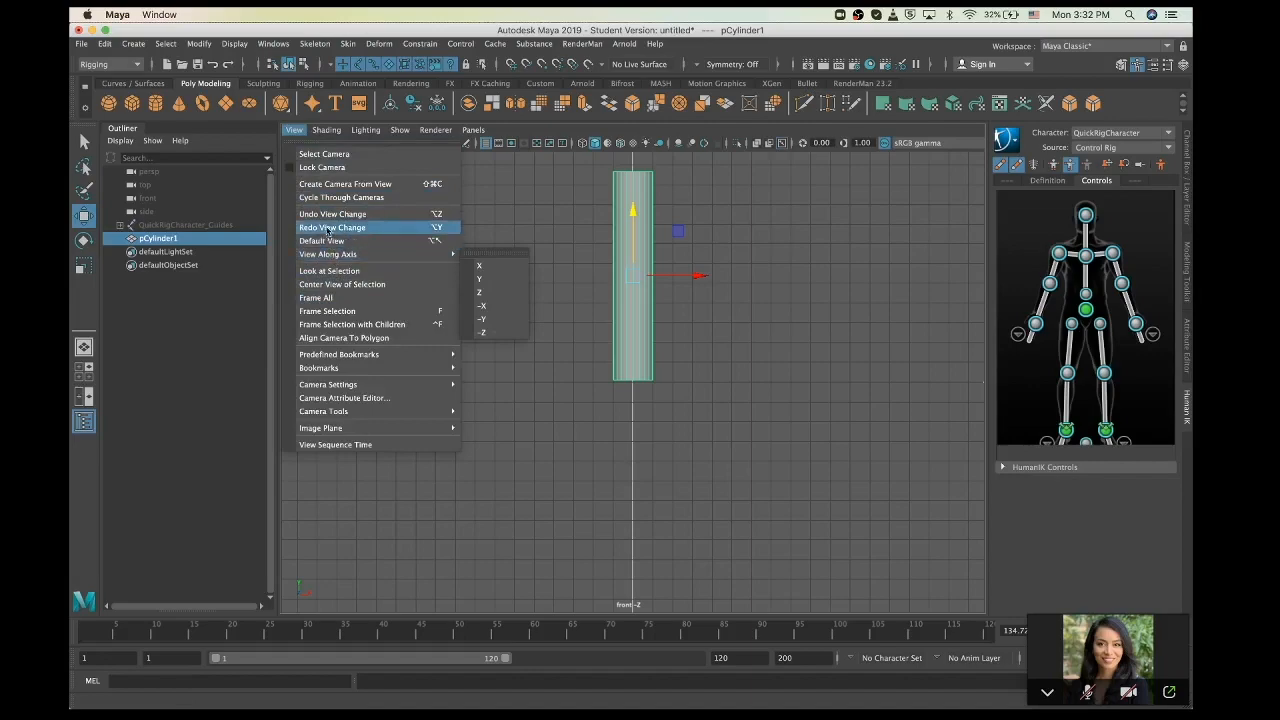
{"action": "mouse_move", "coordinate": [320, 413]}
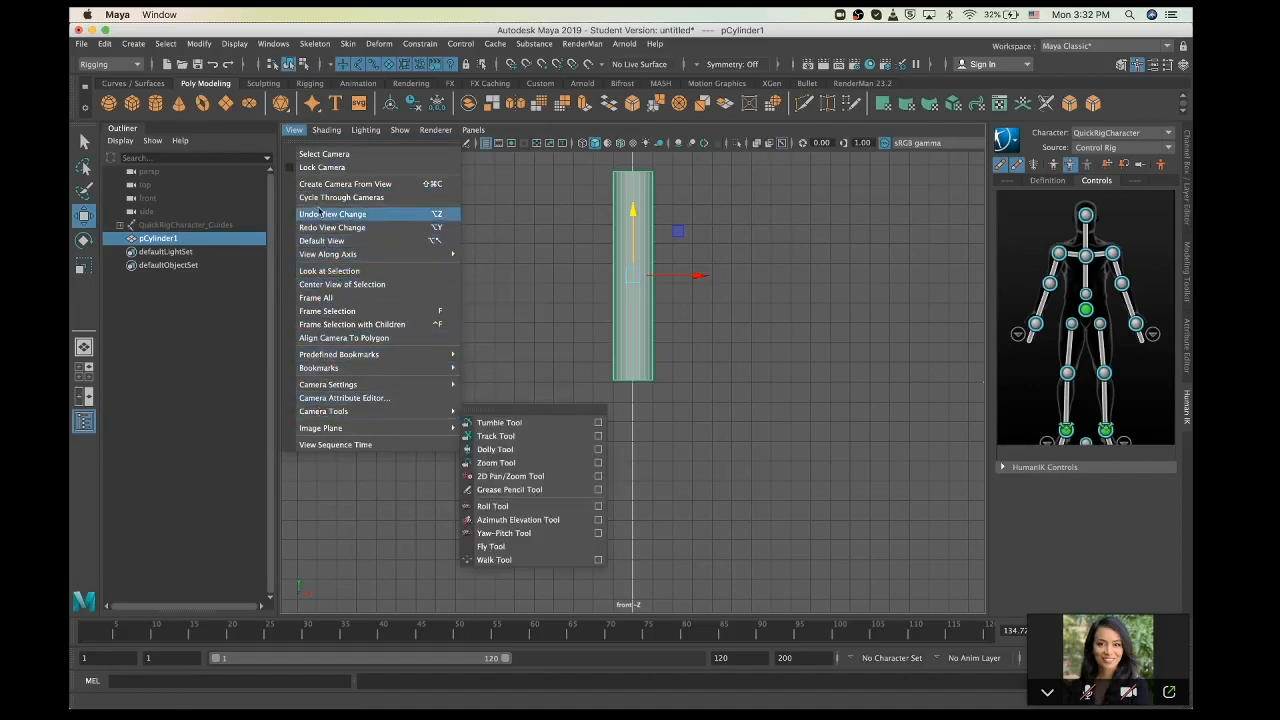
{"action": "mouse_move", "coordinate": [326, 131]}
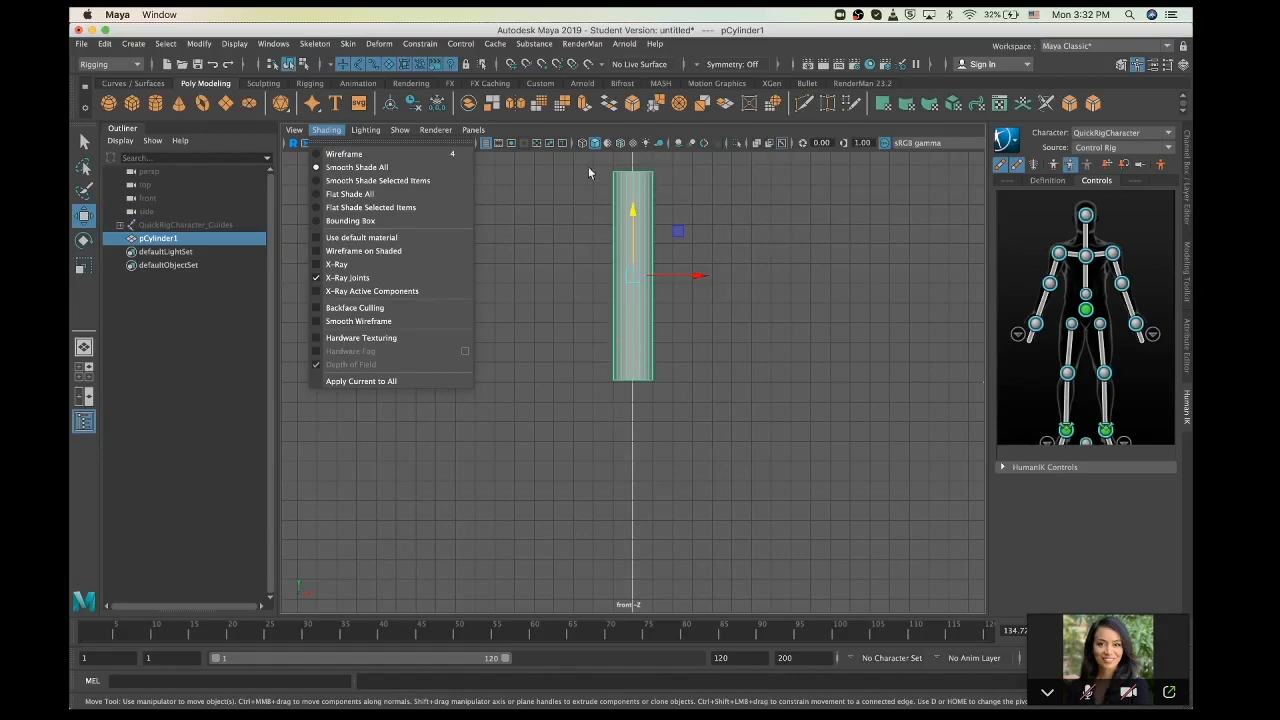
{"action": "left_click", "coordinate": [623, 437]}
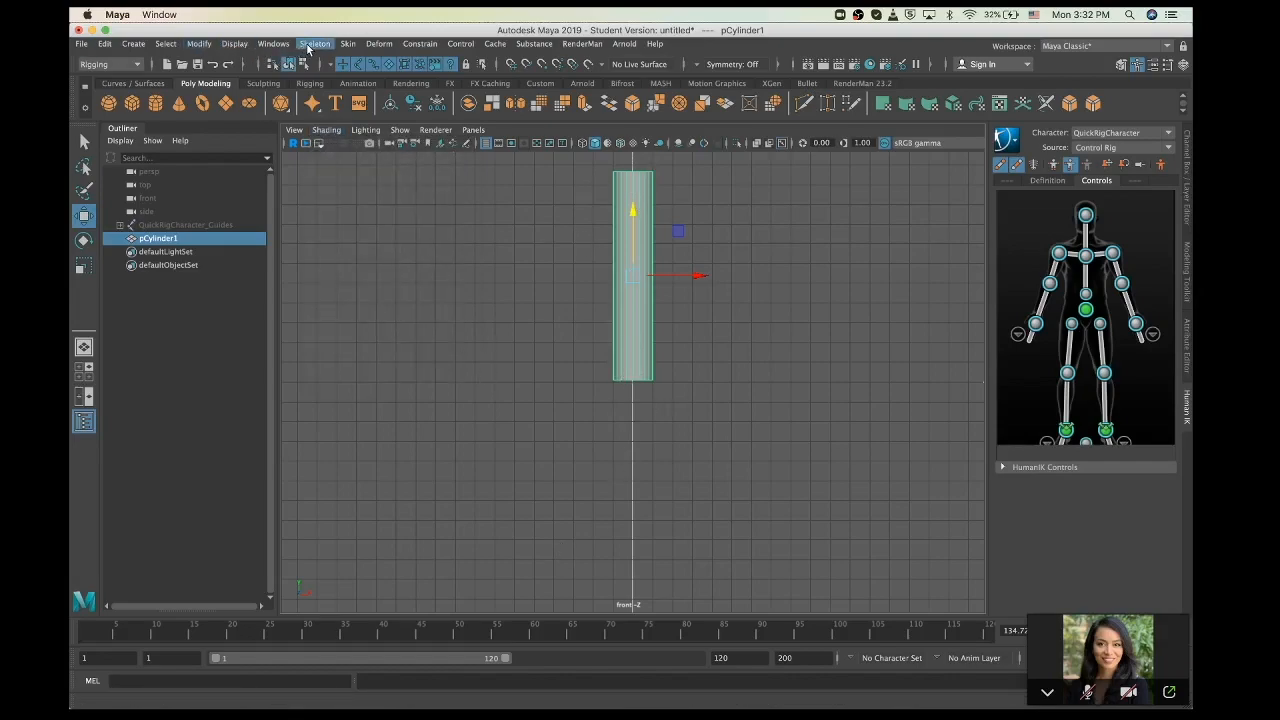
Activate the Create Joints tool from the Rigging menu set with its default tool settings
{"action": "left_click", "coordinate": [99, 66]}
{"action": "left_click", "coordinate": [100, 93]}
{"action": "left_click", "coordinate": [308, 84]}
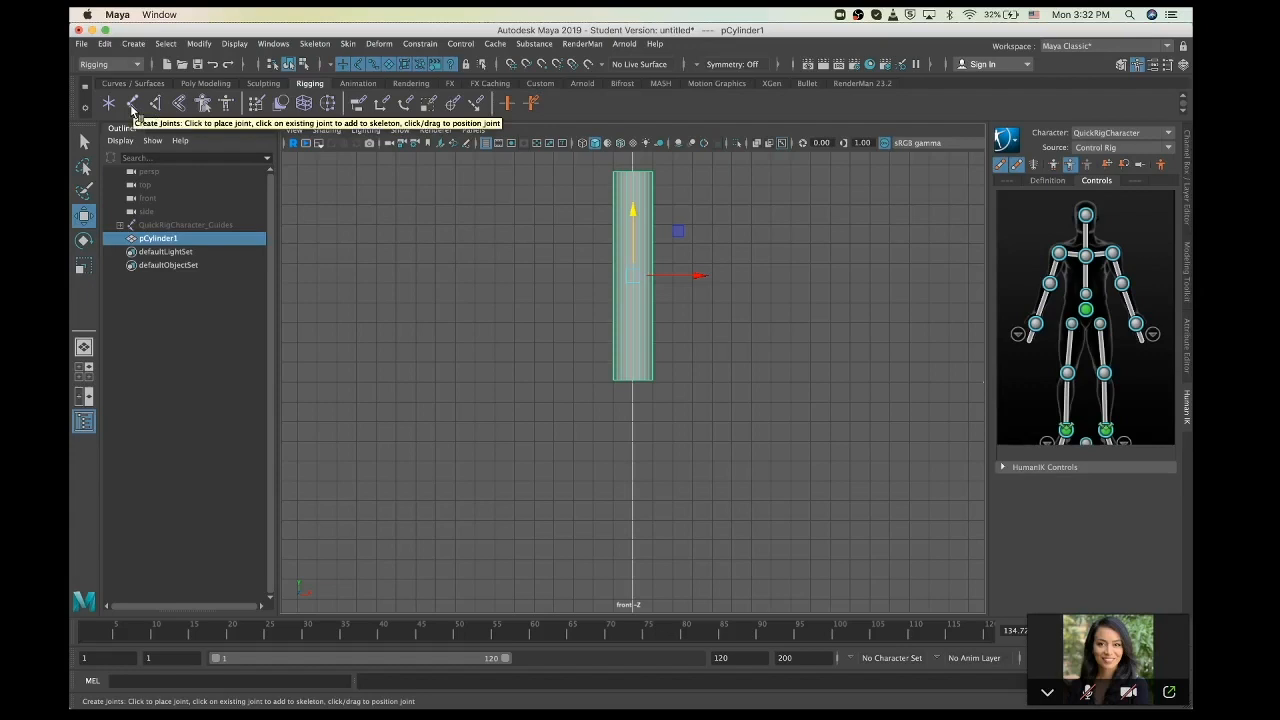
{"action": "left_click", "coordinate": [314, 44]}
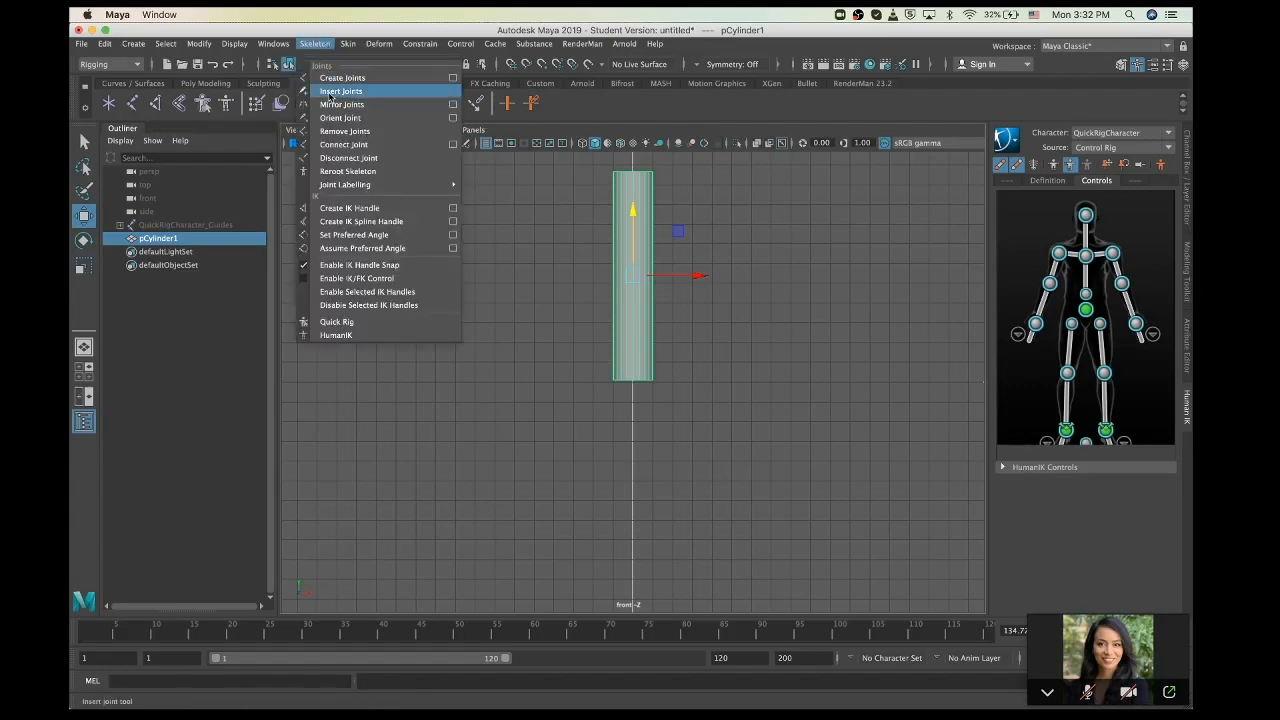
{"action": "left_click", "coordinate": [452, 77]}
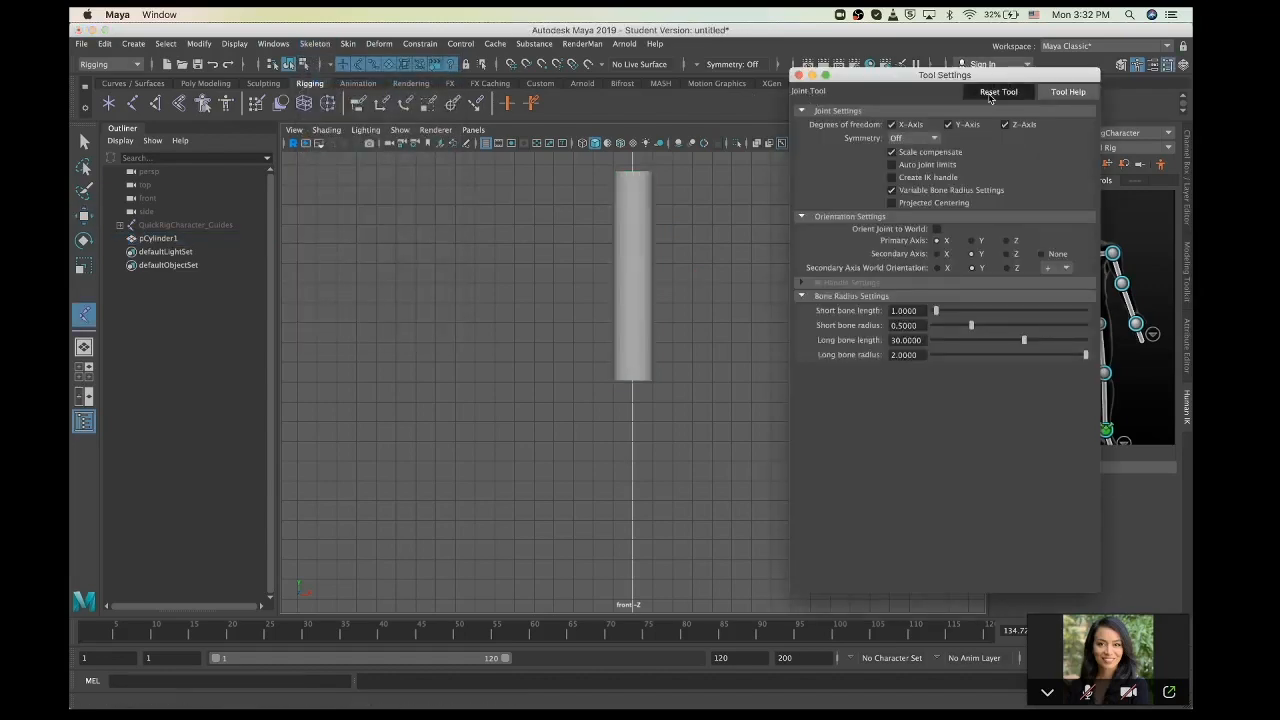
{"action": "left_click", "coordinate": [798, 76]}
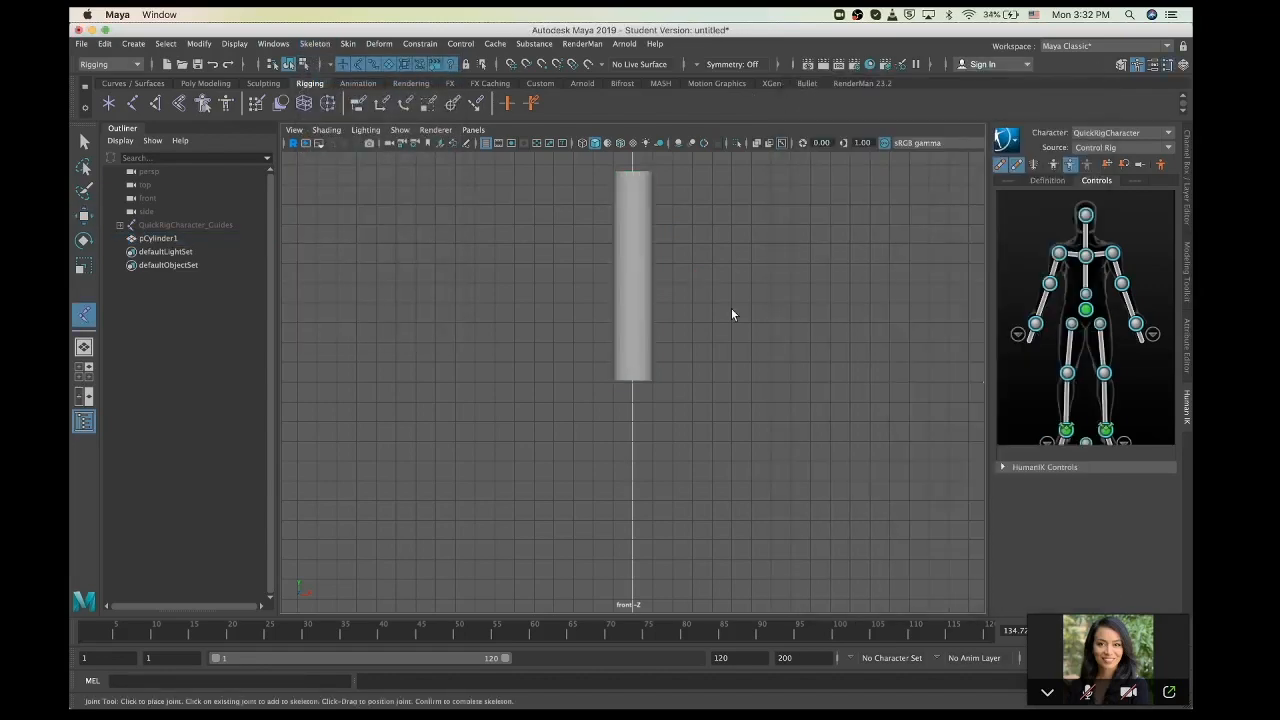
Draw a freehand chain of nine joints looping around the cylinder in the front view
{"action": "scroll", "coordinate": [731, 308], "scroll_direction": "up", "scroll_amount": 2}
{"action": "scroll", "coordinate": [731, 308], "scroll_direction": "down", "scroll_amount": 1}
{"action": "left_click", "coordinate": [444, 439]}
{"action": "left_click", "coordinate": [443, 346]}
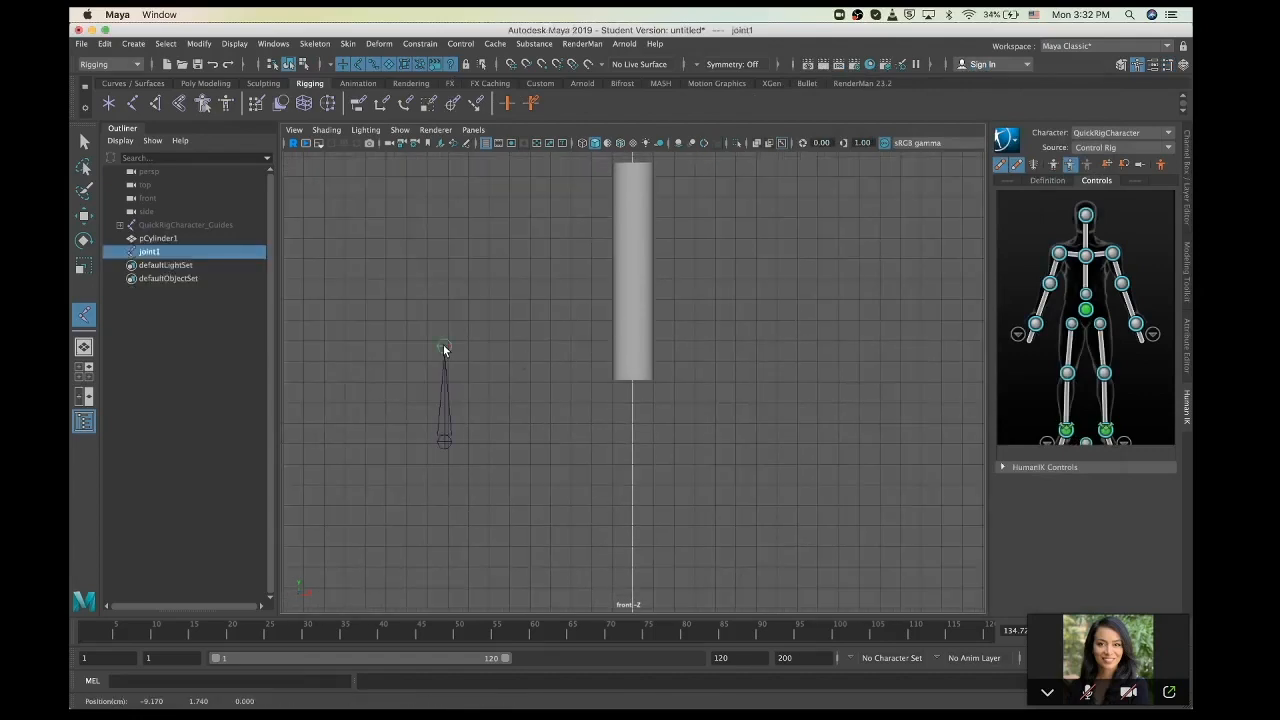
{"action": "left_click", "coordinate": [492, 300]}
{"action": "left_click", "coordinate": [406, 268]}
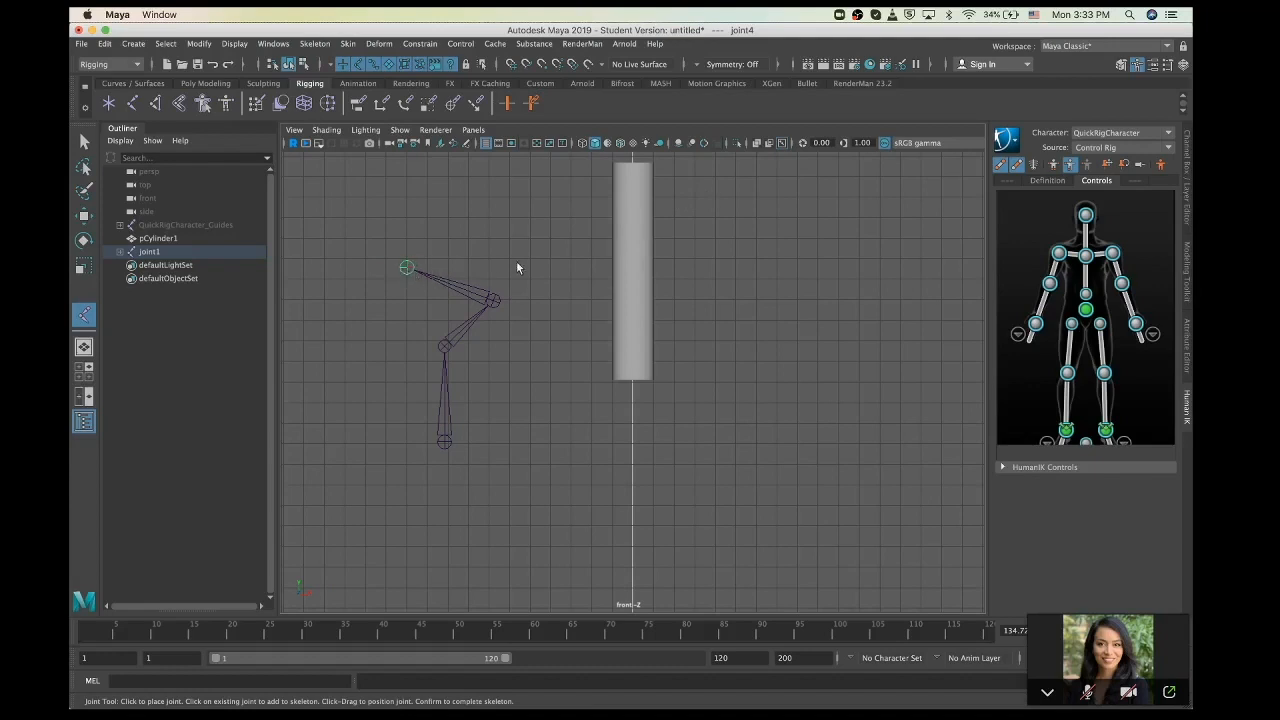
{"action": "left_click", "coordinate": [728, 207]}
{"action": "left_click", "coordinate": [778, 350]}
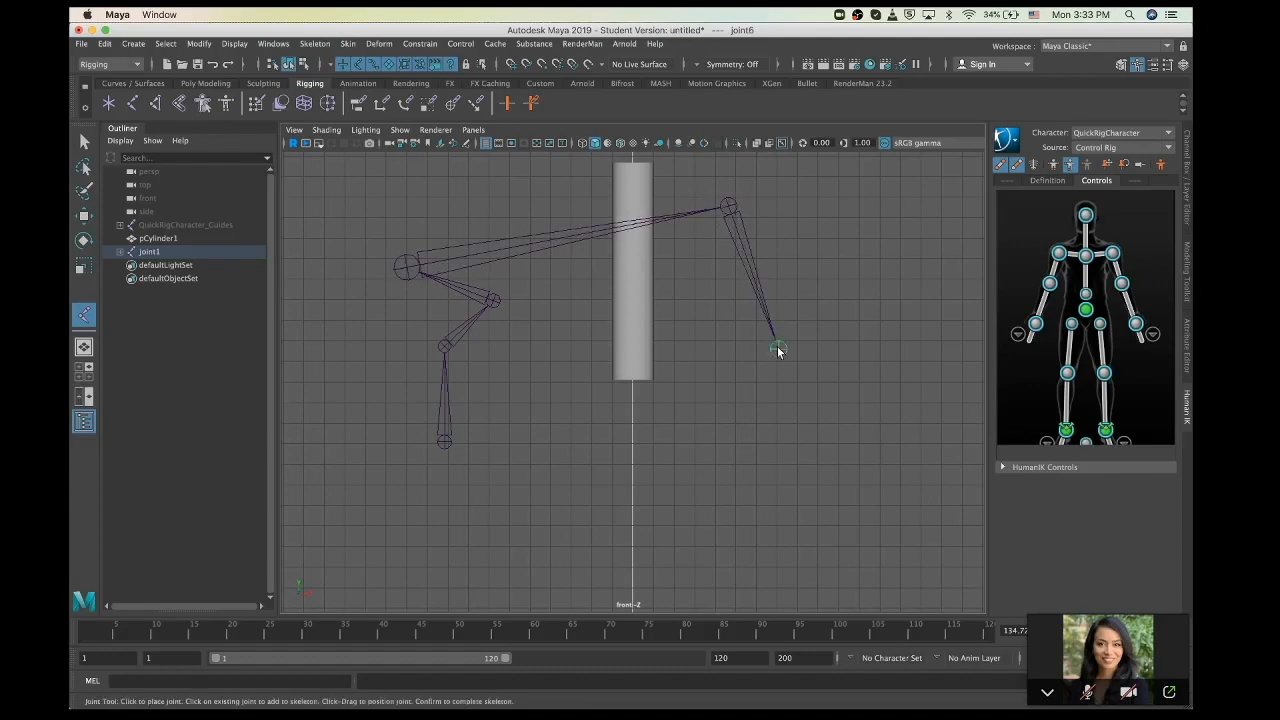
{"action": "left_click", "coordinate": [781, 447]}
{"action": "left_click", "coordinate": [781, 449]}
{"action": "left_click", "coordinate": [724, 476]}
{"action": "left_click", "coordinate": [518, 520]}
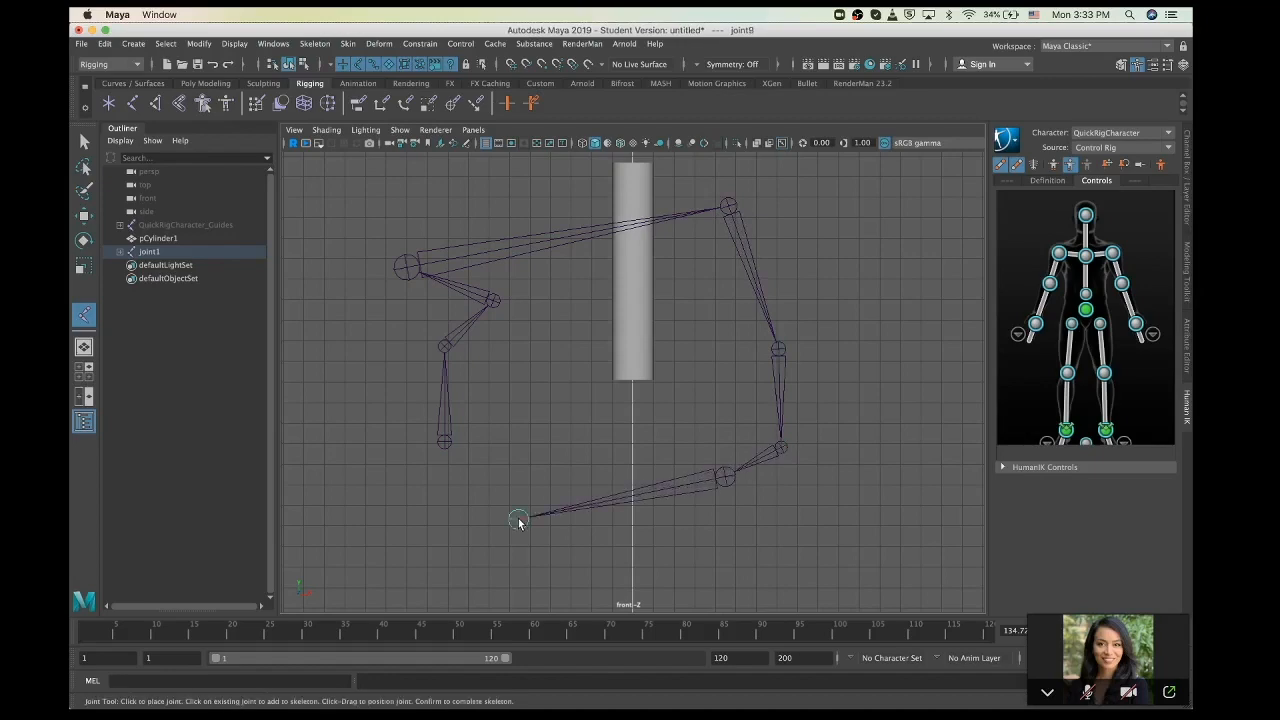
Undo all joints of the freehand chain around the cylinder
{"action": "key", "text": "z"}
{"action": "key", "text": "z"}
{"action": "key", "text": "z"}
{"action": "key", "text": "z"}
{"action": "key", "text": "z"}
{"action": "key", "text": "z"}
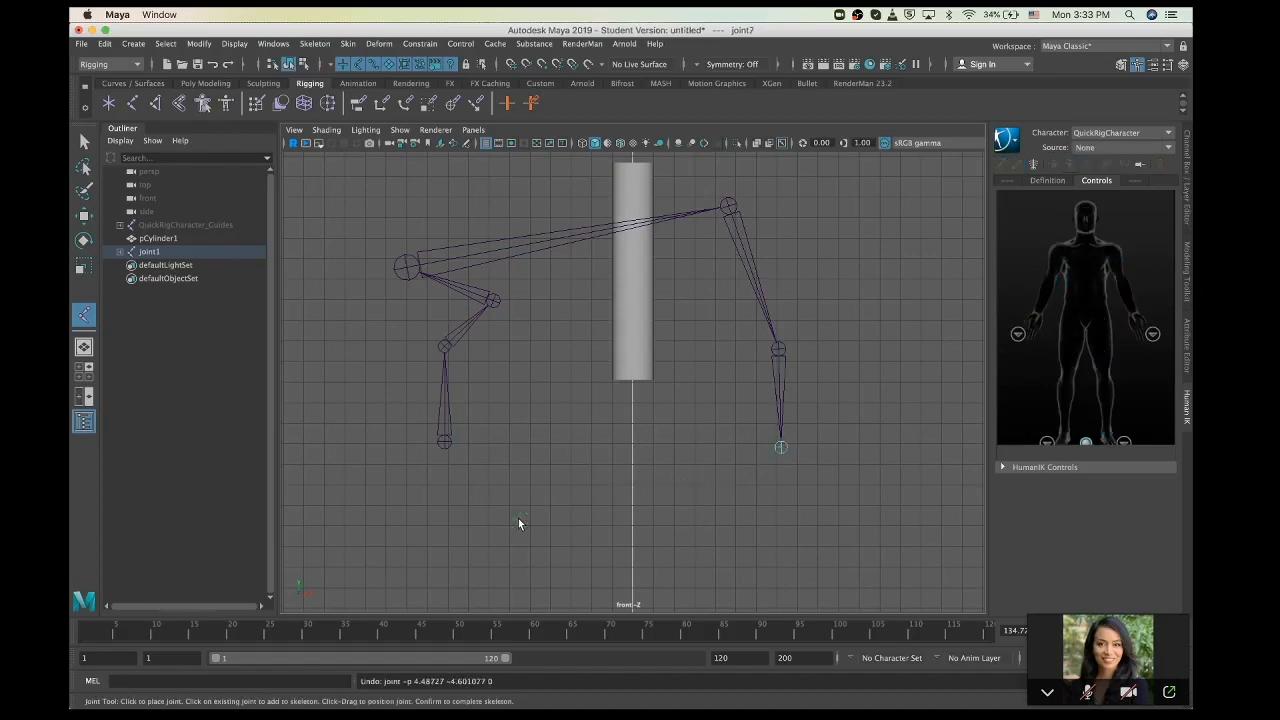
{"action": "key", "text": "z"}
{"action": "key", "text": "z"}
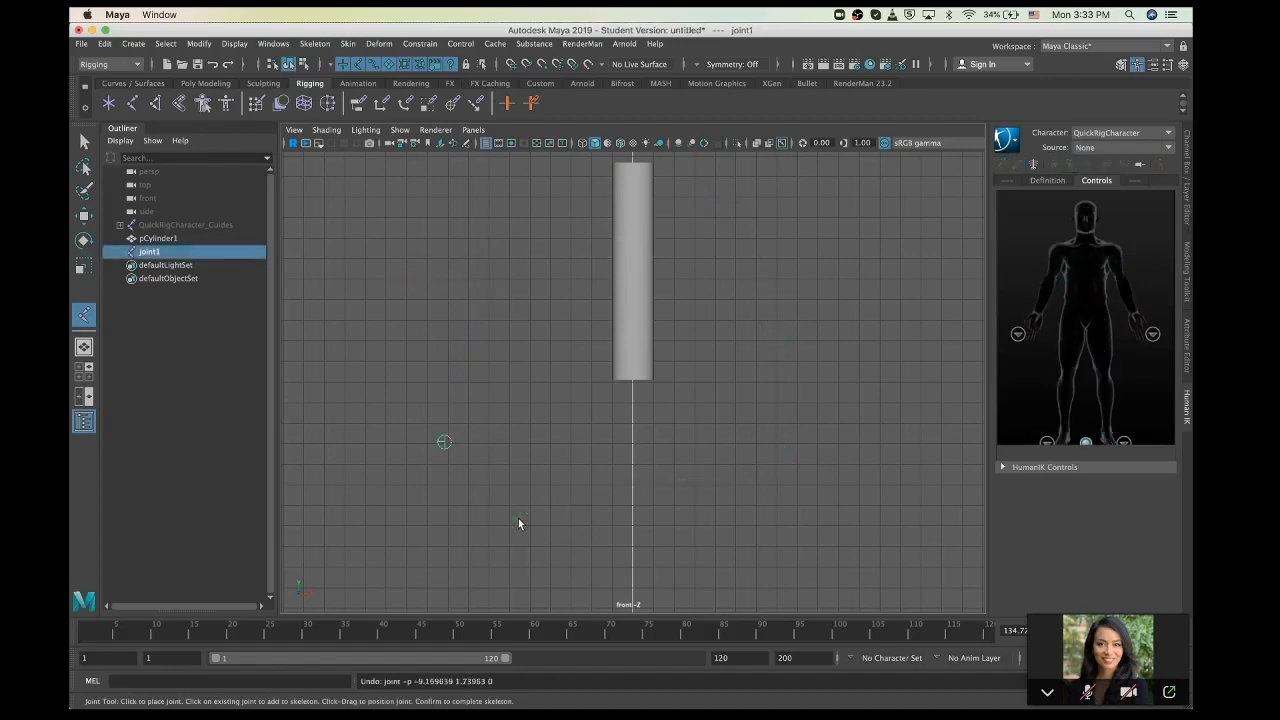
{"action": "key", "text": "z"}
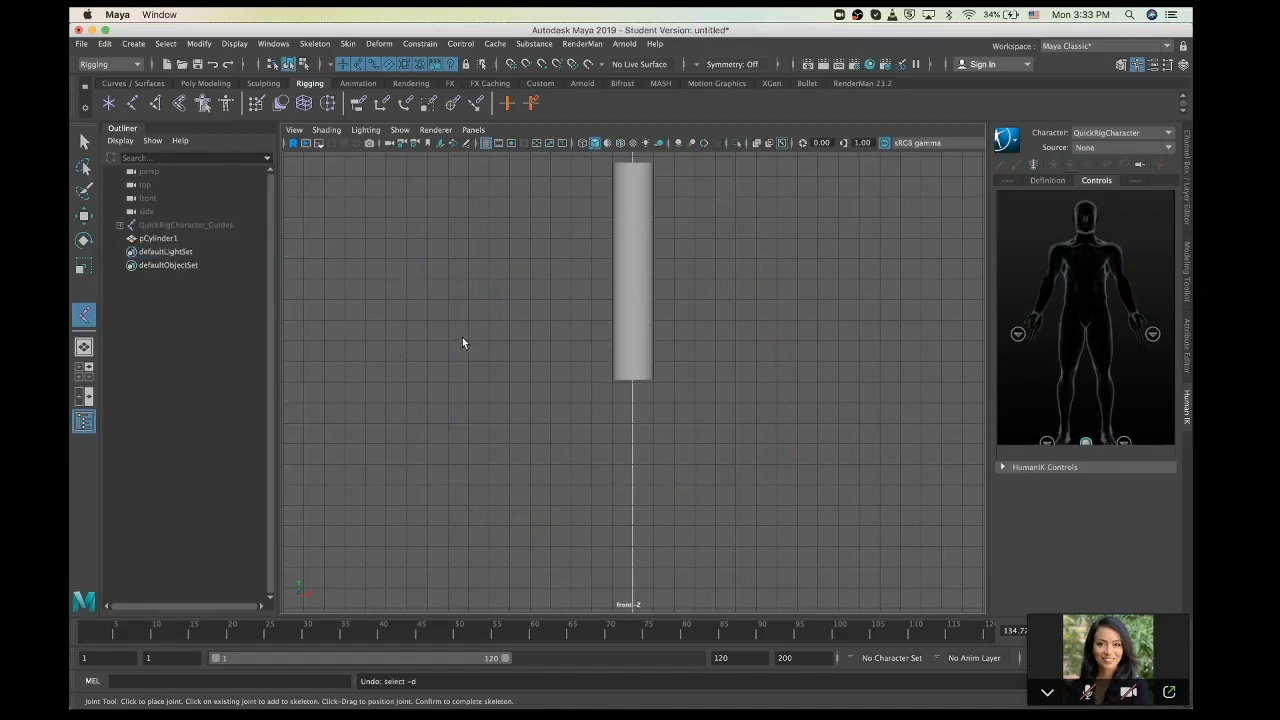
Place a single joint left of the cylinder at about X -12.36, Y 0.08 and set its radius to 2
{"action": "left_click", "coordinate": [378, 380]}
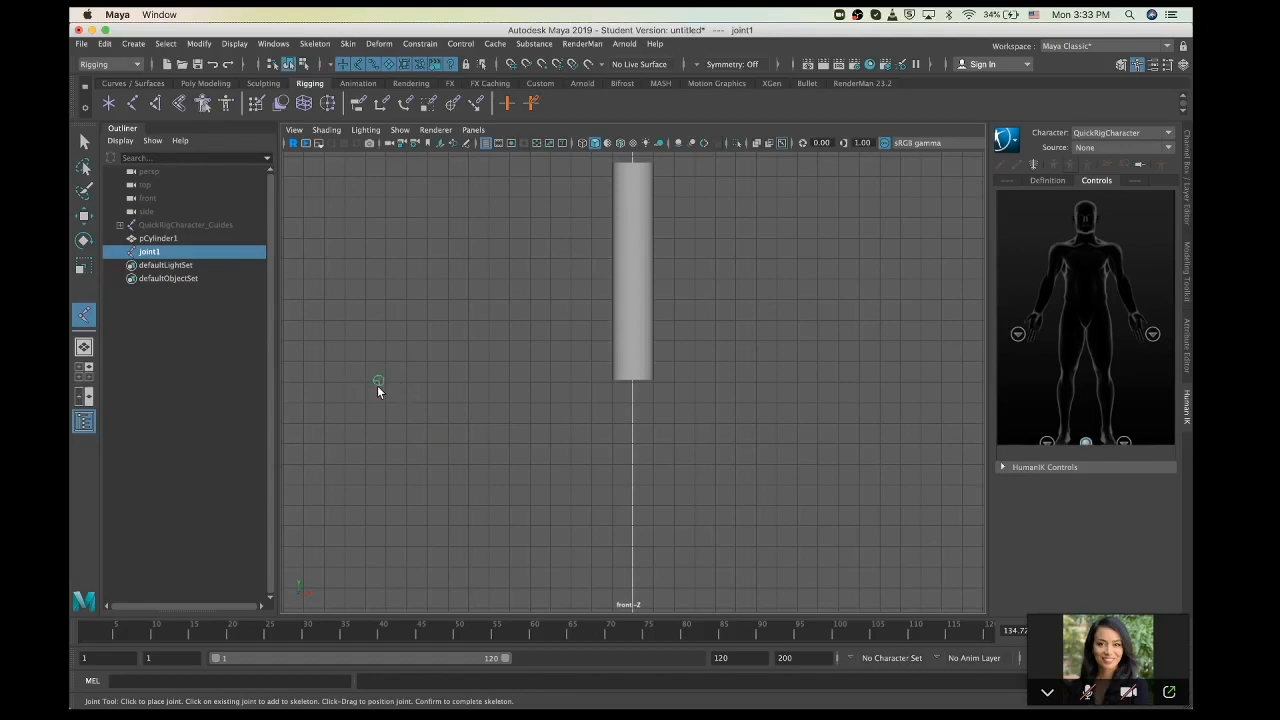
{"action": "left_click", "coordinate": [1188, 200]}
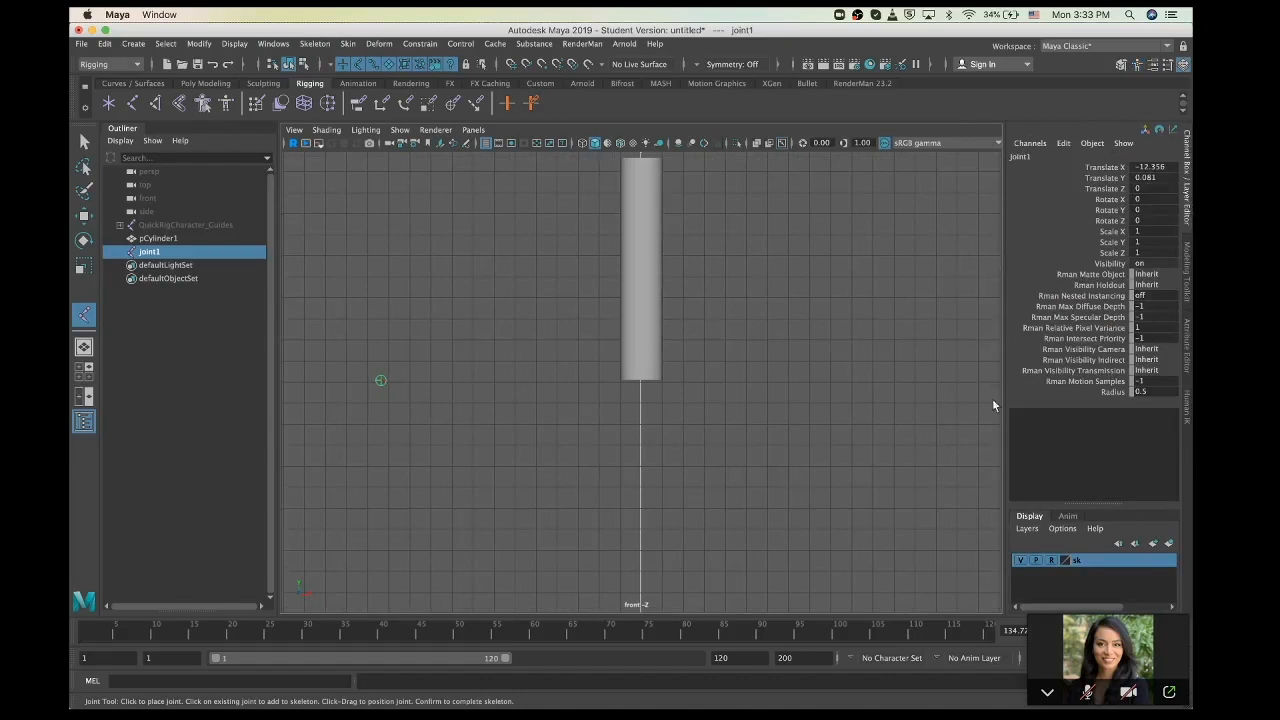
{"action": "double_click", "coordinate": [1149, 391]}
{"action": "type", "text": "2"}
{"action": "key", "text": "Return"}
Extend the chain with three more joints, going up, across towards the cylinder, and down below its base
{"action": "left_click", "coordinate": [455, 319]}
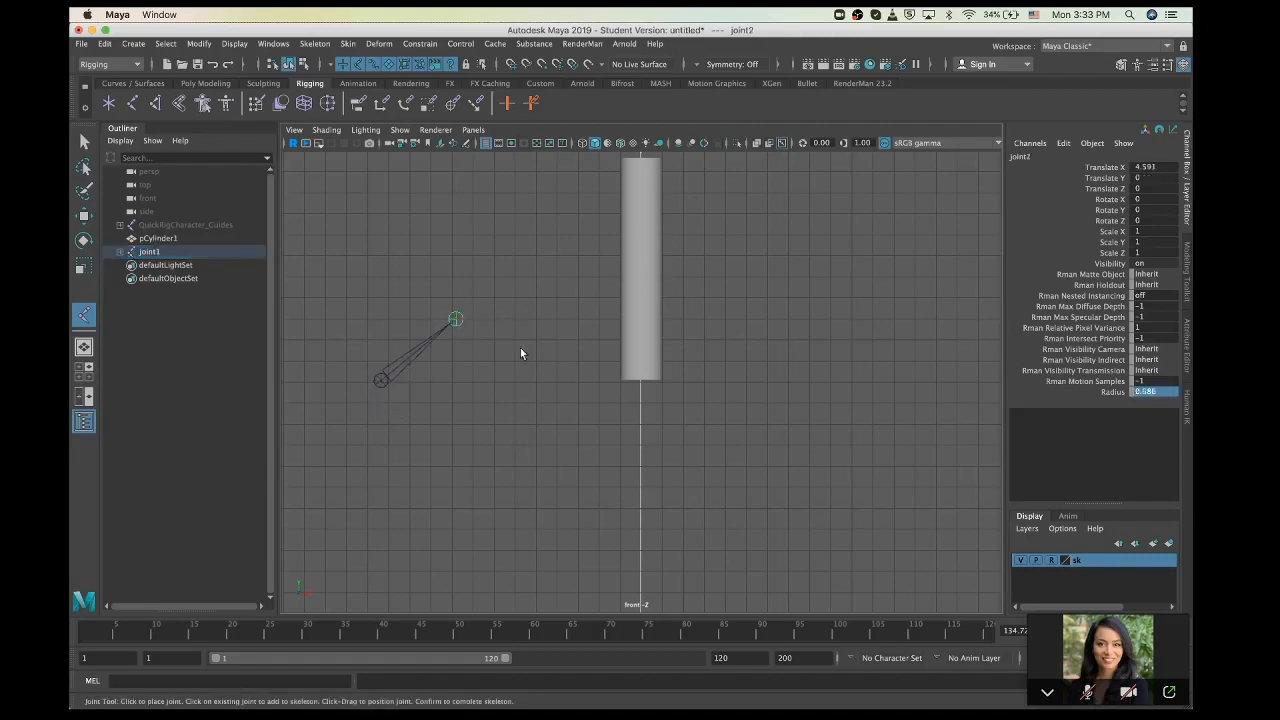
{"action": "left_click", "coordinate": [565, 375]}
{"action": "left_click", "coordinate": [547, 492]}
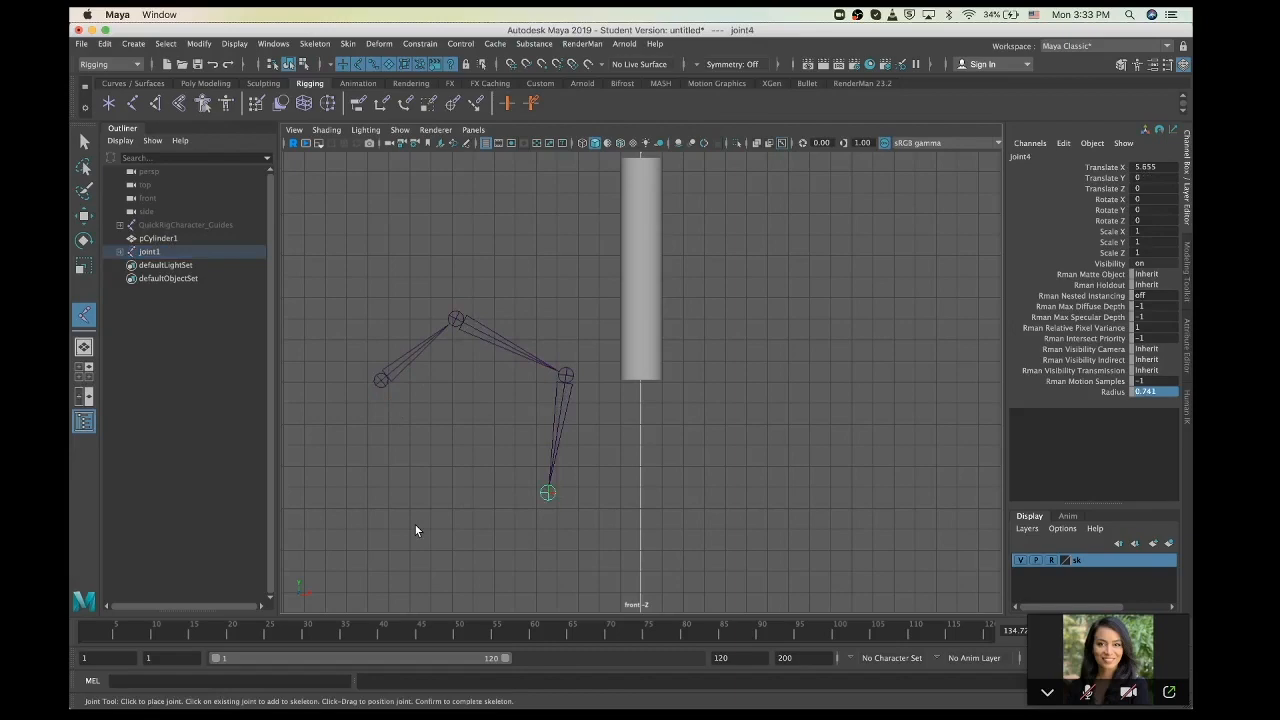
Undo the four-joint practice chain beside the cylinder
{"action": "key", "text": "super+z"}
{"action": "key", "text": "super+z"}
{"action": "key", "text": "super+z"}
{"action": "key", "text": "super+z"}
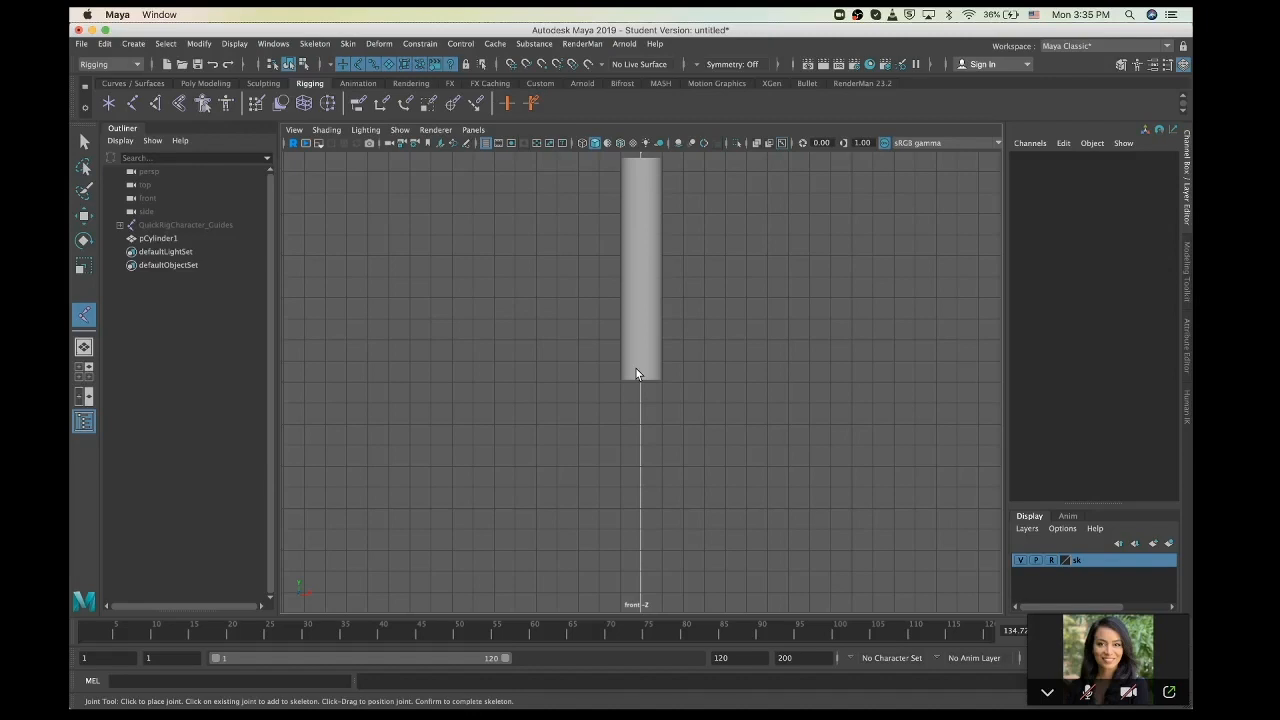
{"action": "key", "text": "z"}
Build a straight chain of five evenly spaced joints up the cylinder's centre line, from its base to near its top
{"action": "left_click", "coordinate": [641, 367]}
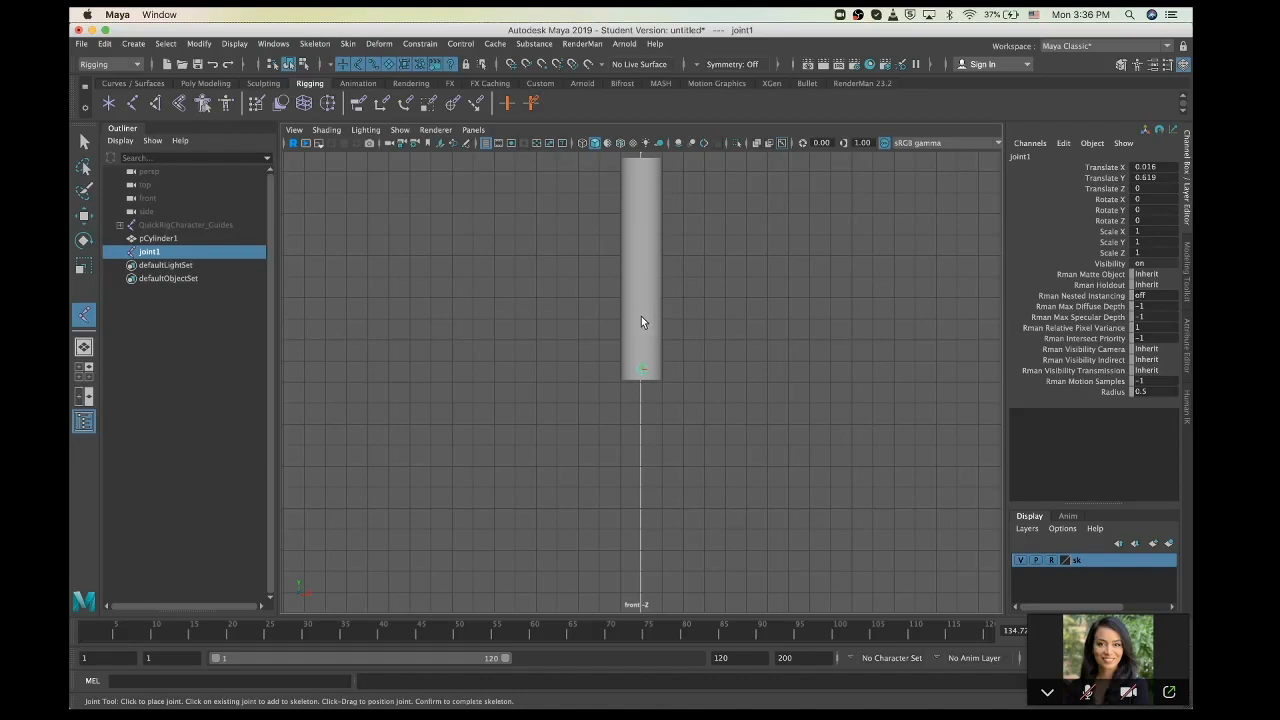
{"action": "left_click", "coordinate": [640, 322]}
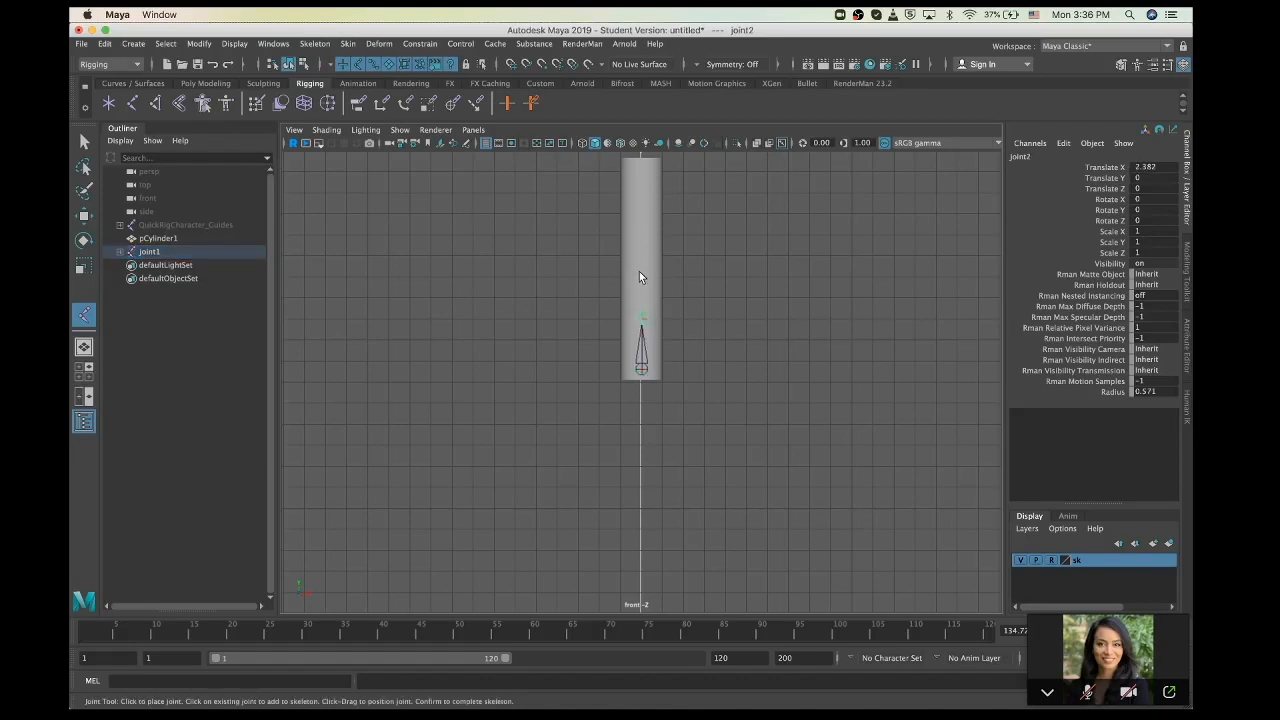
{"action": "left_click", "coordinate": [641, 277]}
{"action": "left_click", "coordinate": [641, 228]}
{"action": "left_click", "coordinate": [641, 184]}
{"action": "key", "text": "space"}
{"action": "key", "text": "space"}
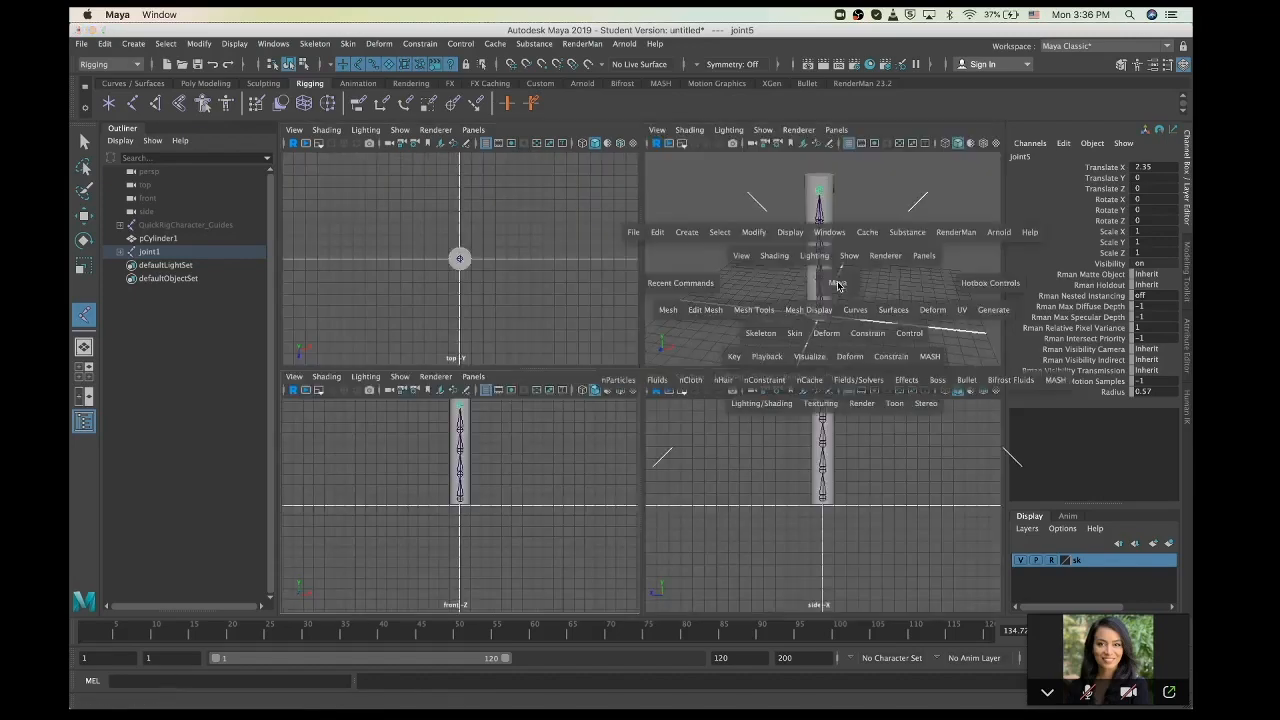
{"action": "scroll", "coordinate": [688, 398], "scroll_direction": "up", "scroll_amount": 6}
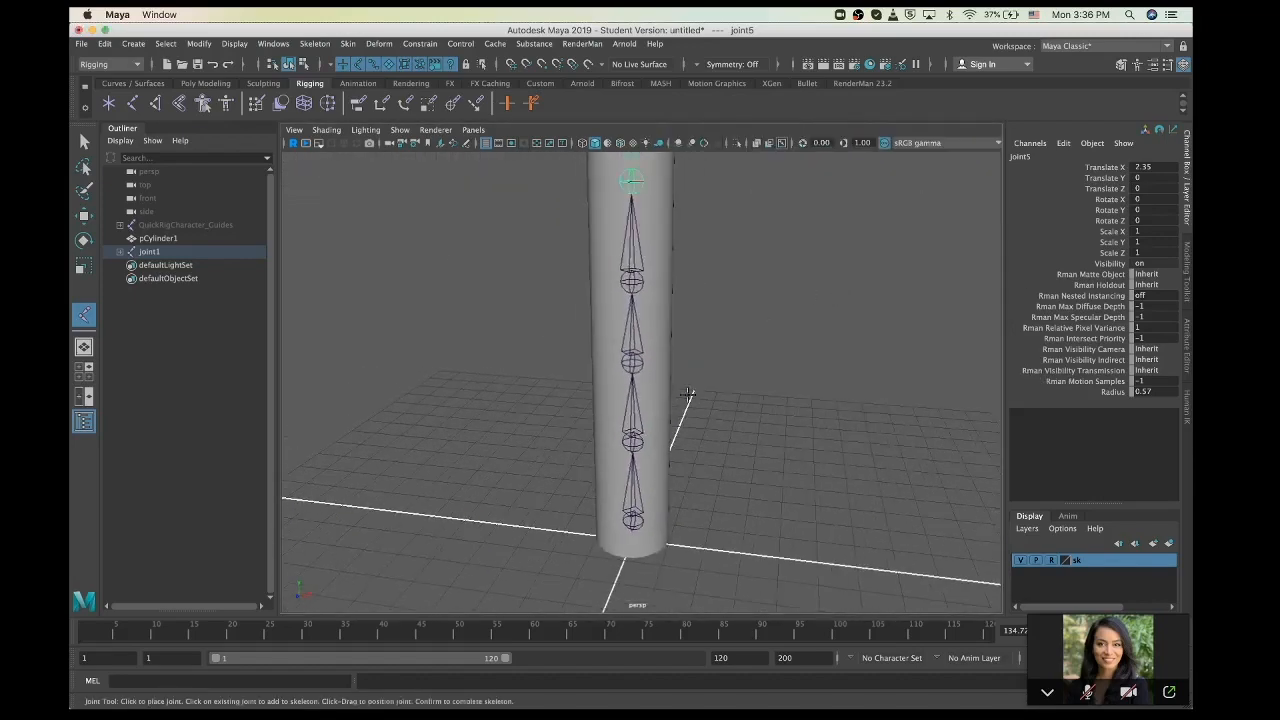
{"action": "left_click", "coordinate": [84, 143]}
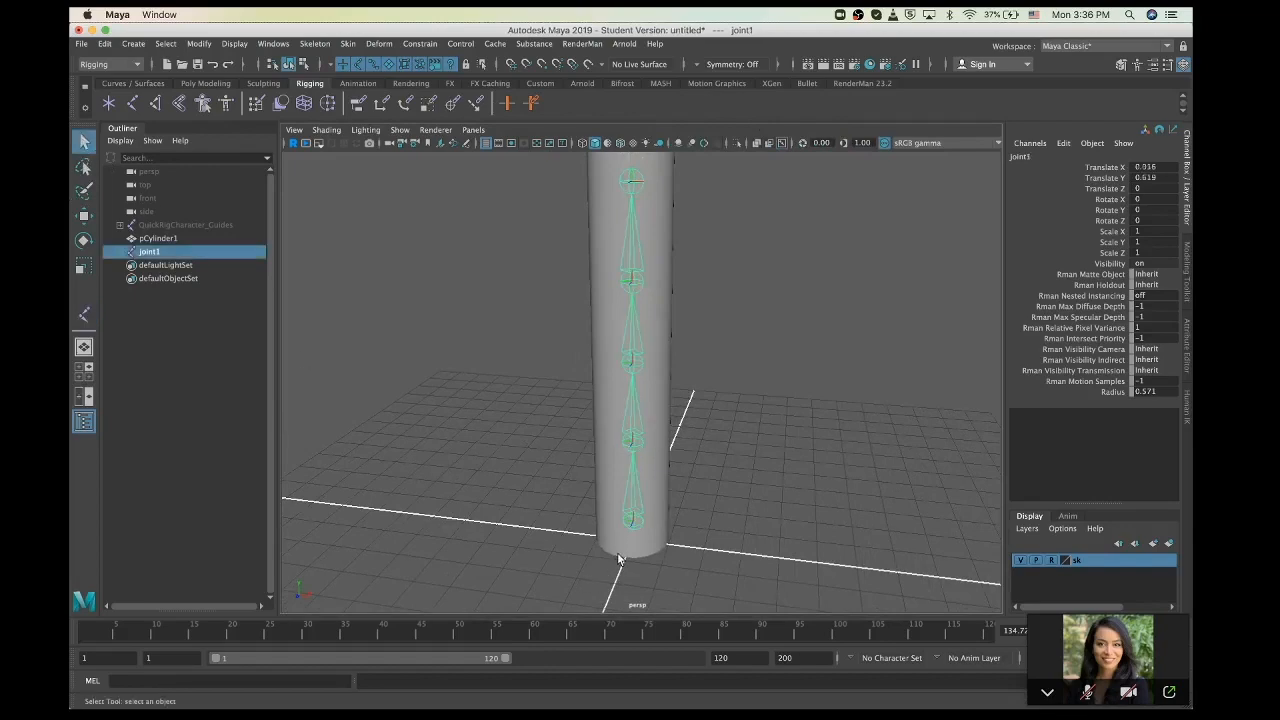
Orient the joints of the whole chain from its root joint, using xyz order with the secondary axis Y up
{"action": "scroll", "coordinate": [631, 530], "scroll_direction": "up", "scroll_amount": 2}
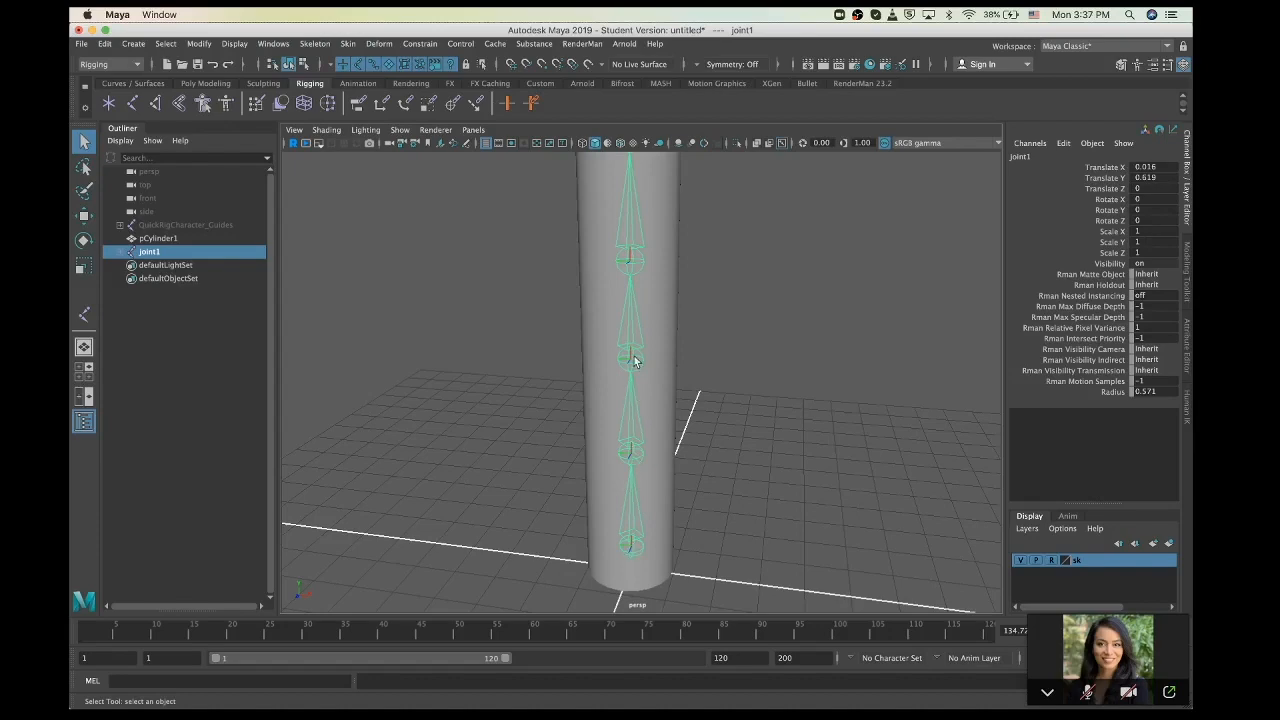
{"action": "scroll", "coordinate": [634, 320], "scroll_direction": "down", "scroll_amount": 4}
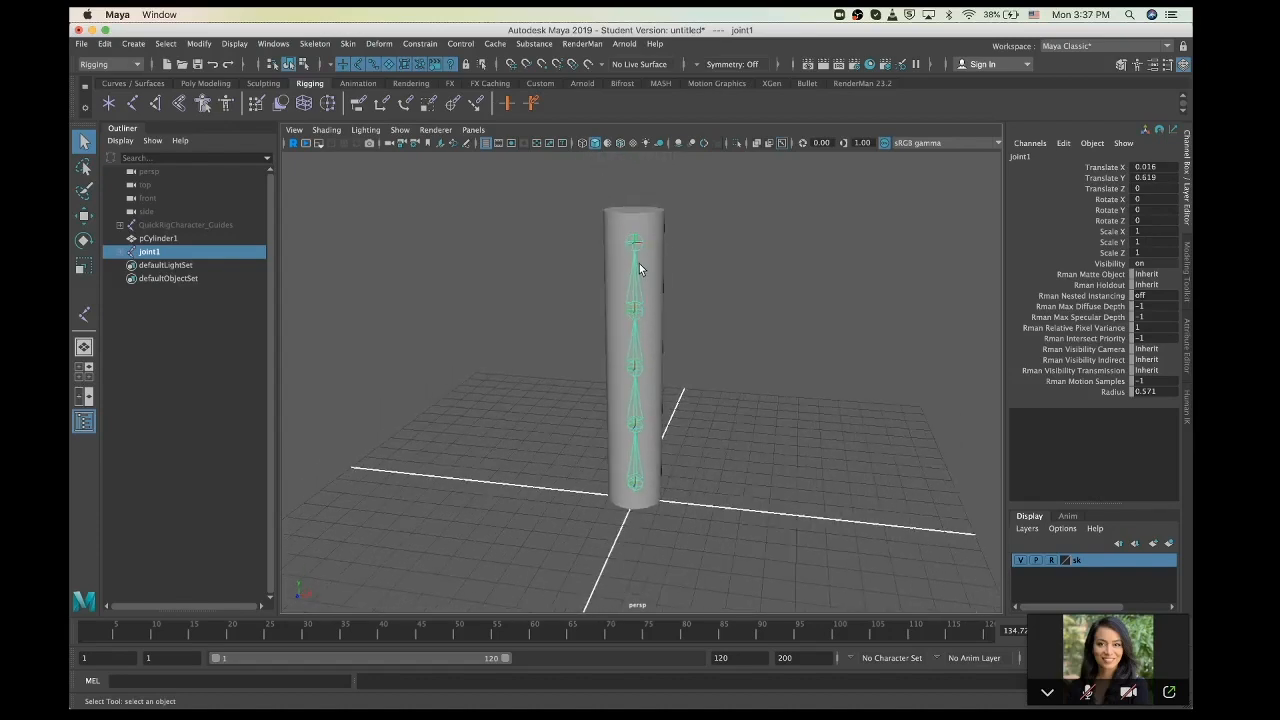
{"action": "scroll", "coordinate": [638, 273], "scroll_direction": "up", "scroll_amount": 3}
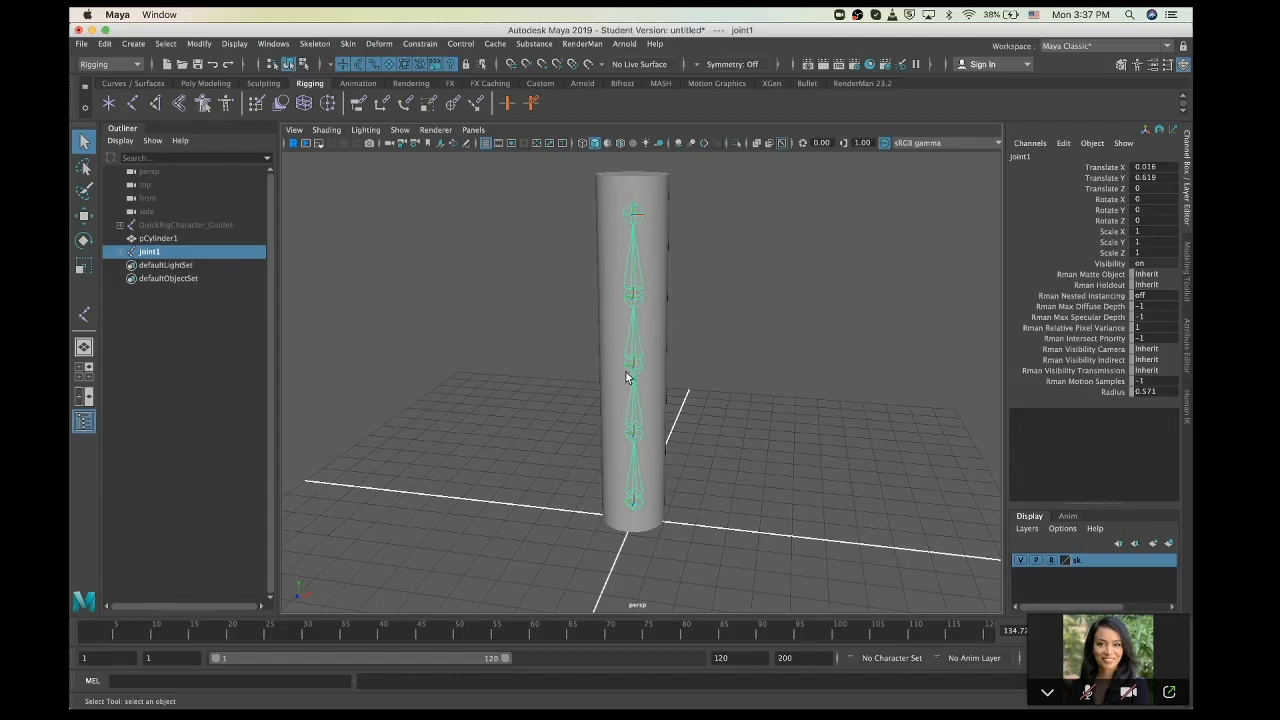
{"action": "left_click", "coordinate": [314, 44]}
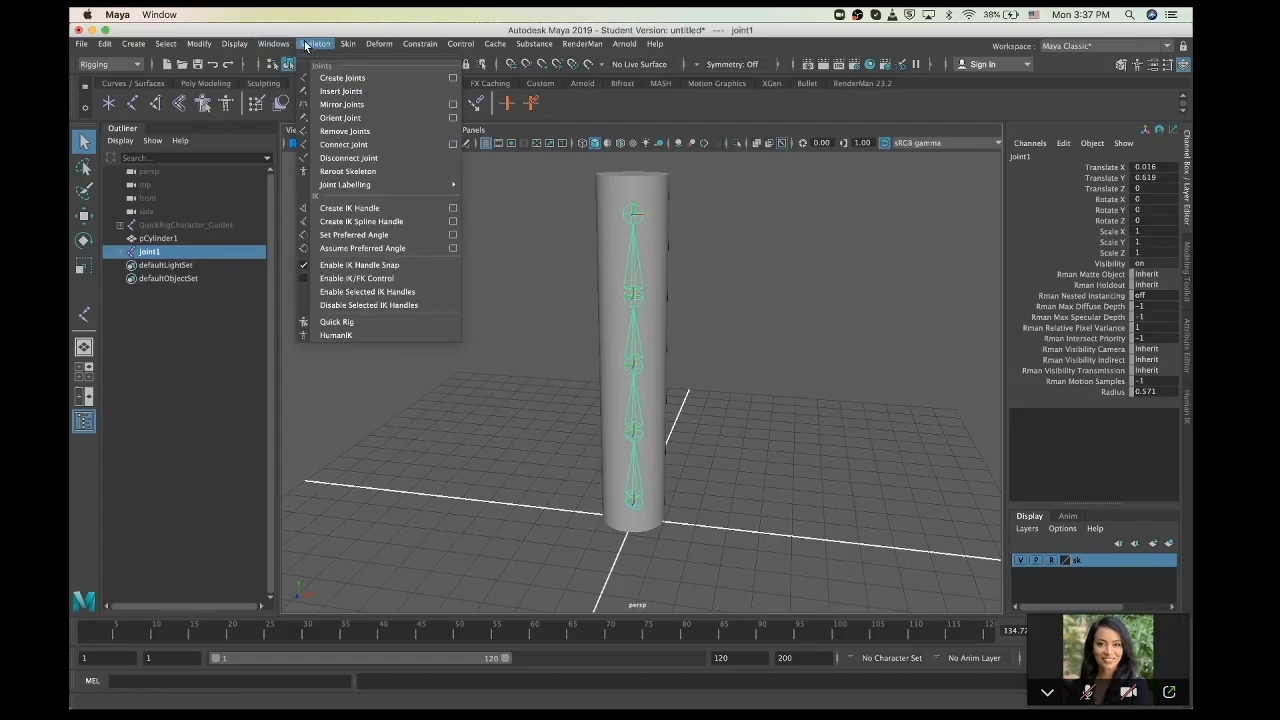
{"action": "left_click", "coordinate": [345, 118]}
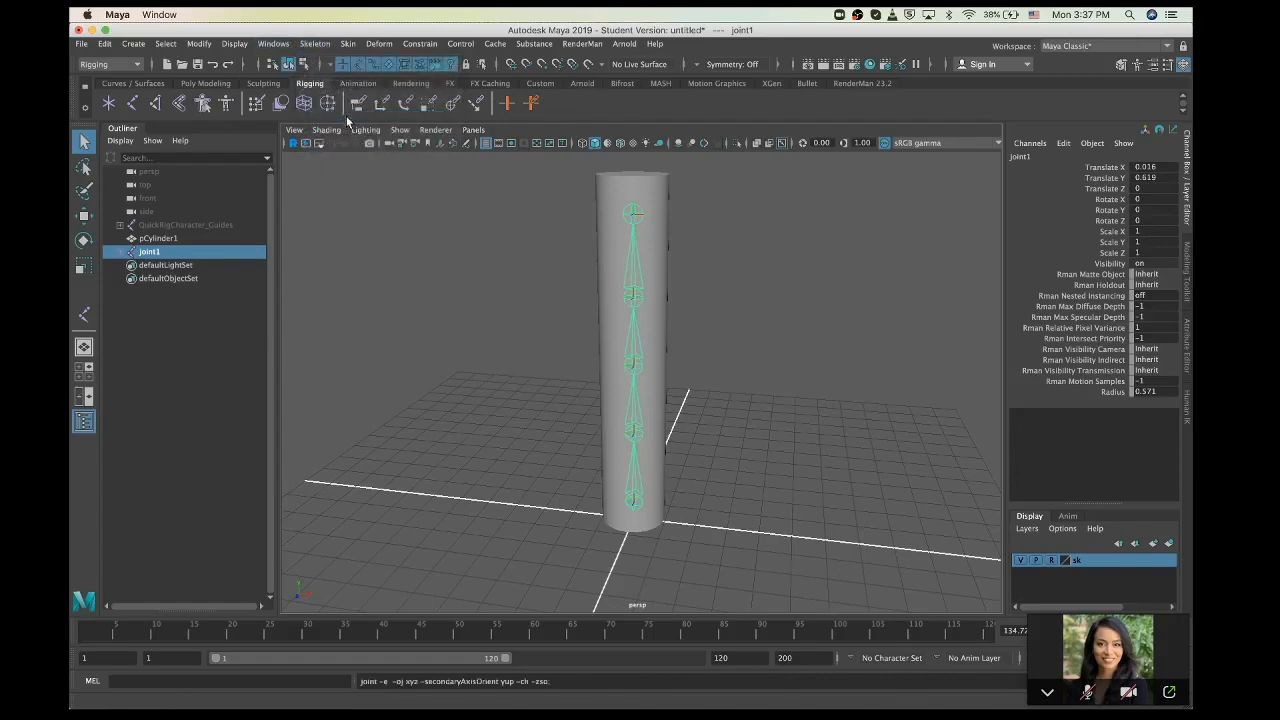
Examine the primary, secondary and world orientation axis settings in the Orient Joint options
{"action": "left_click", "coordinate": [314, 44]}
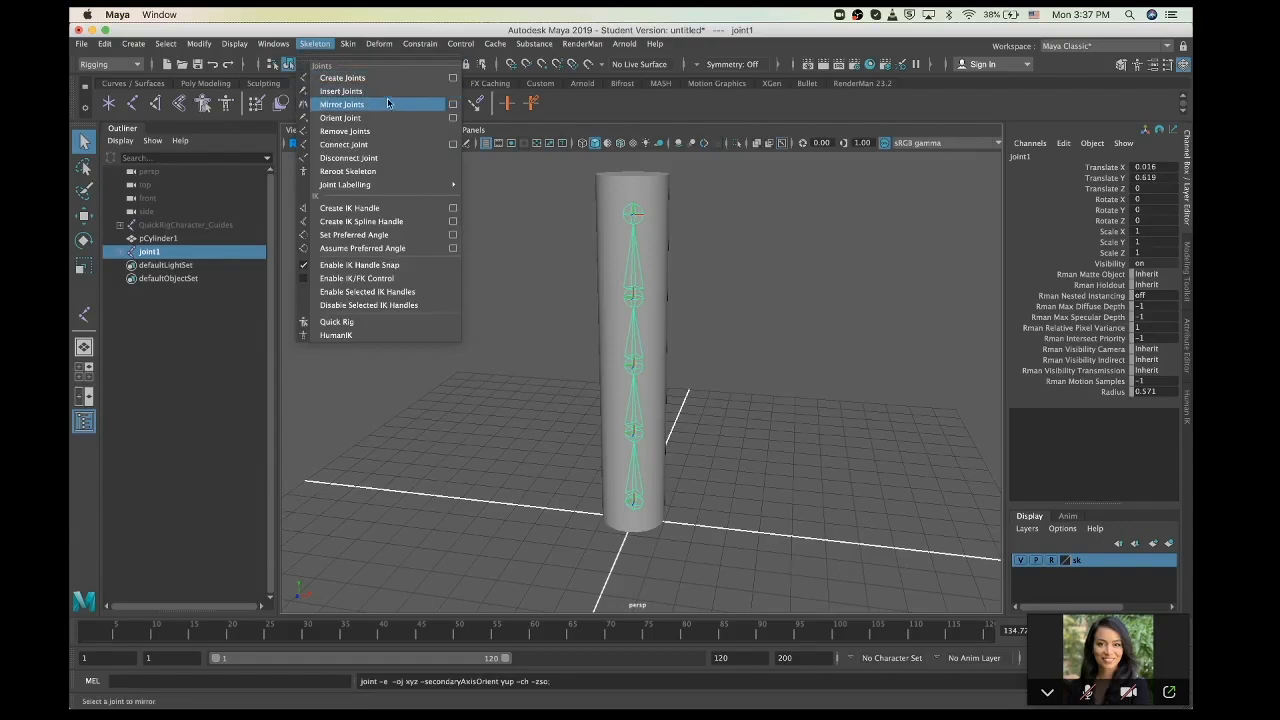
{"action": "left_click", "coordinate": [453, 118]}
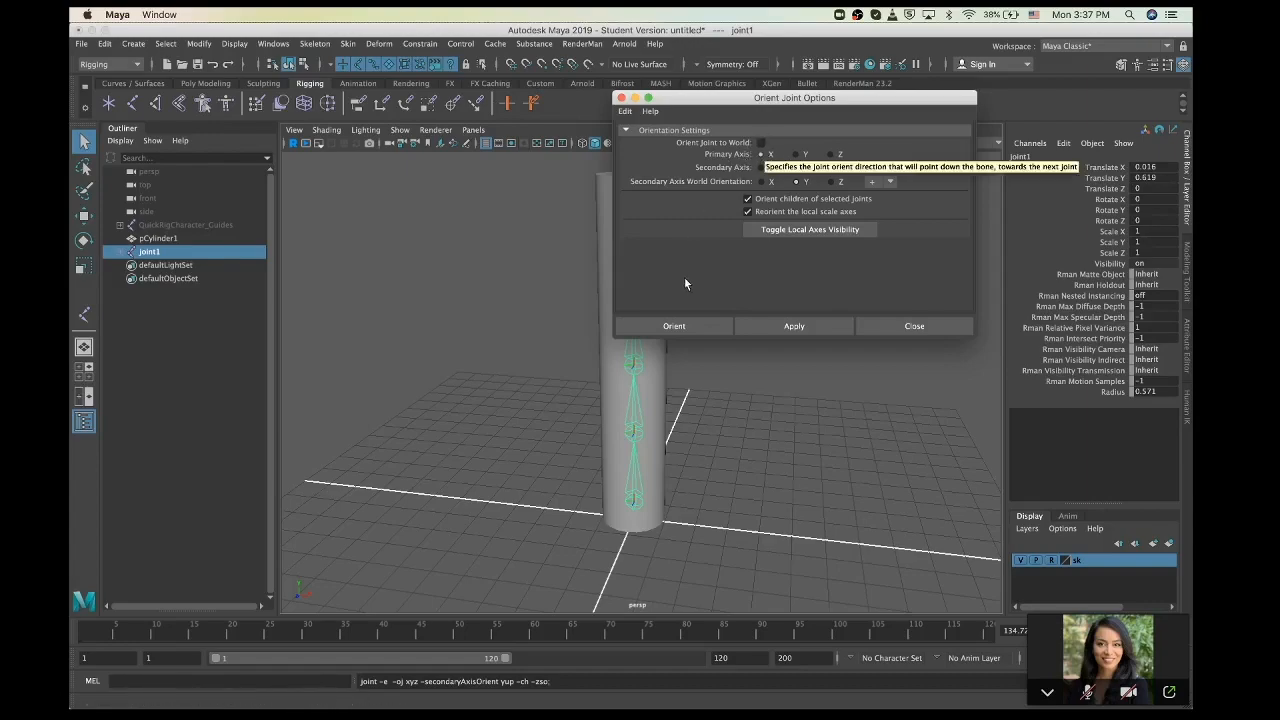
{"action": "left_click", "coordinate": [498, 380]}
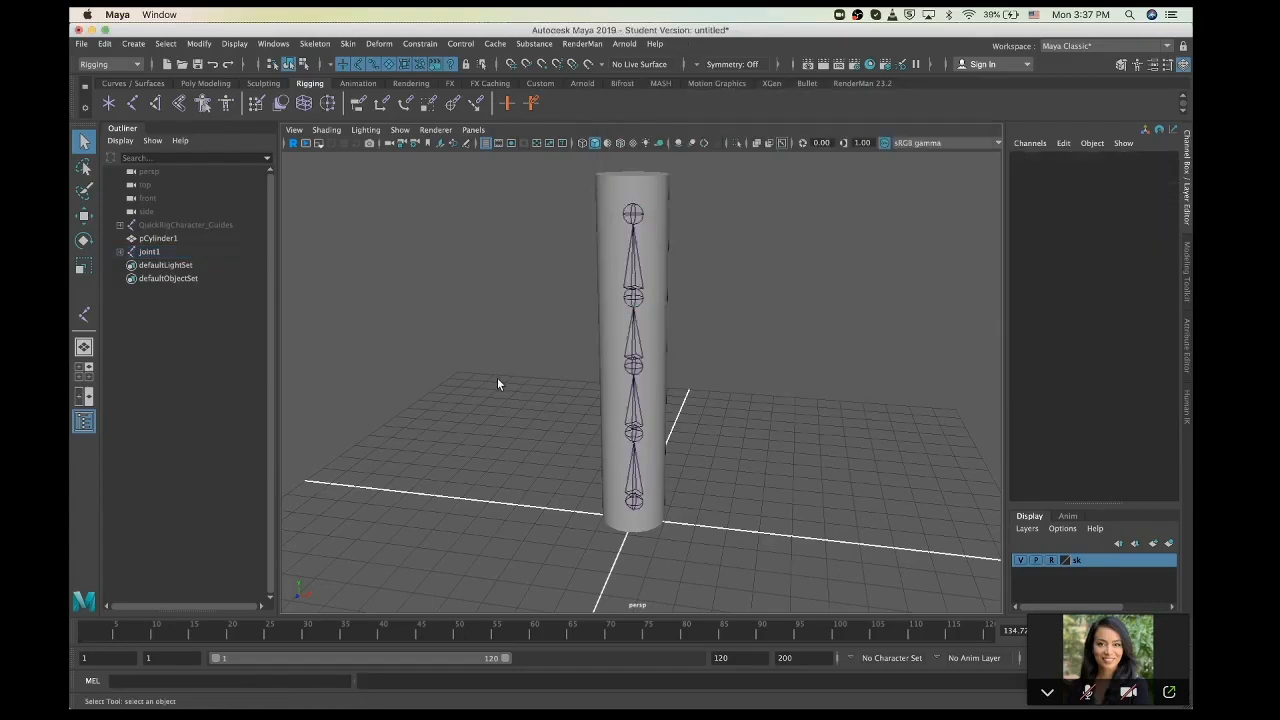
Select the chain's end joint, root joint and second joint in turn to examine which child joints each one includes
{"action": "left_click", "coordinate": [630, 215]}
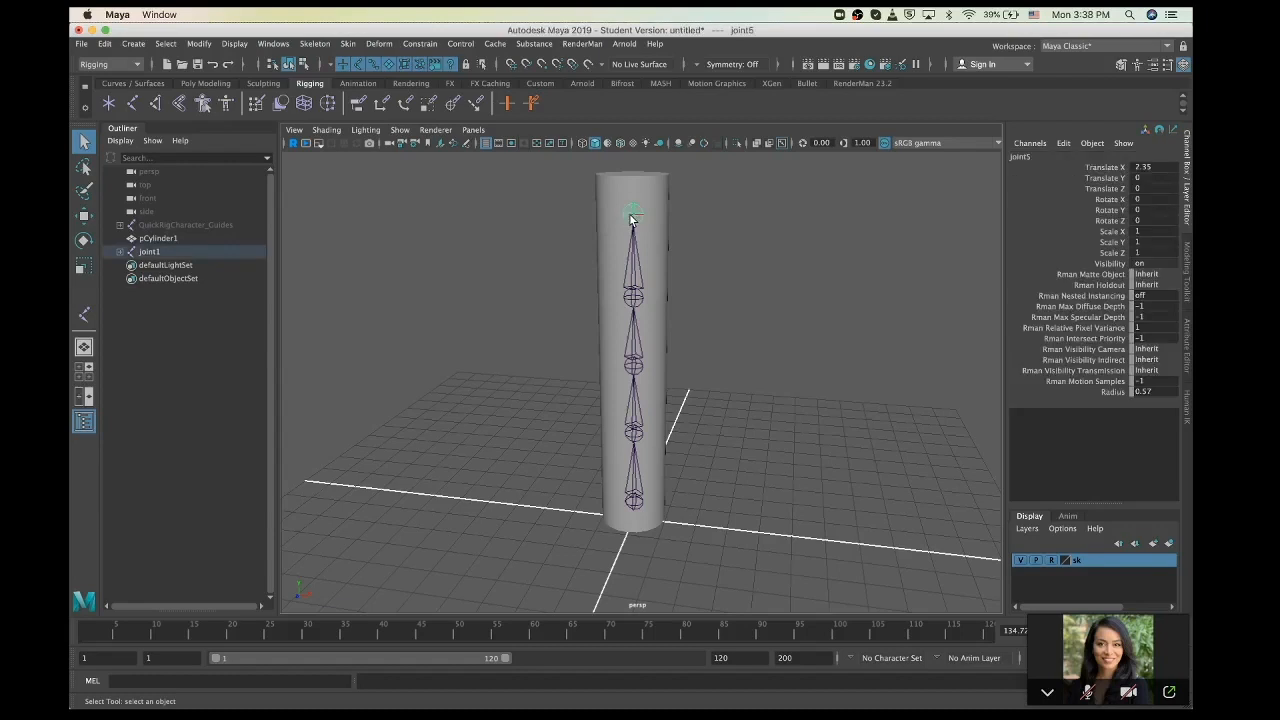
{"action": "left_click", "coordinate": [634, 503]}
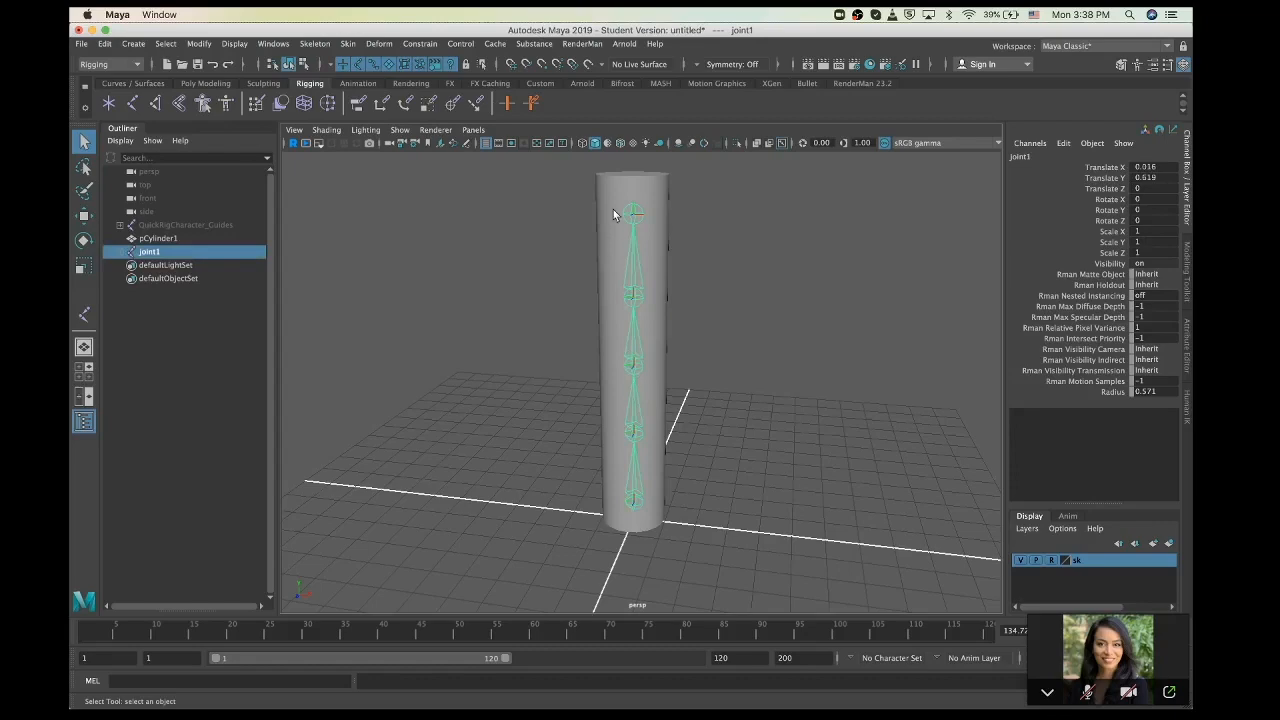
{"action": "left_click", "coordinate": [515, 572]}
{"action": "left_click", "coordinate": [633, 436]}
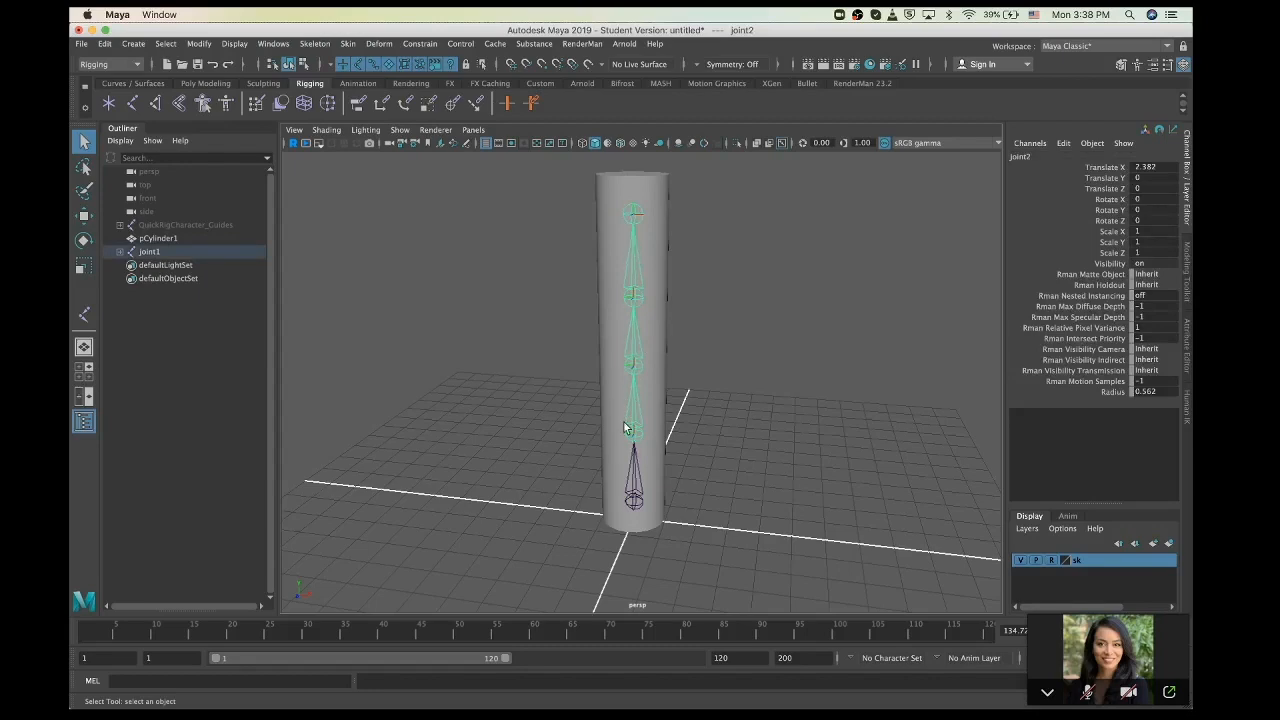
Expand the whole joint hierarchy in the Outliner and step down through it to joint5
{"action": "left_click", "coordinate": [120, 252]}
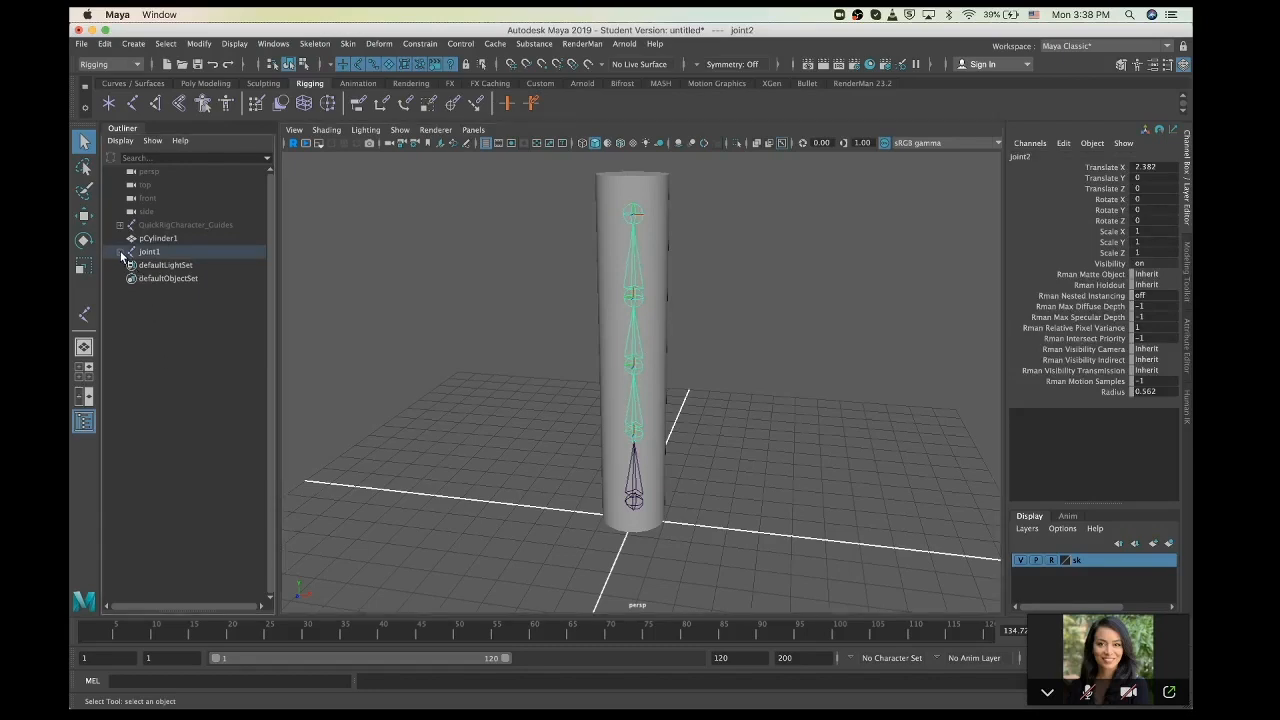
{"action": "left_click", "coordinate": [128, 265]}
{"action": "left_click", "coordinate": [134, 279]}
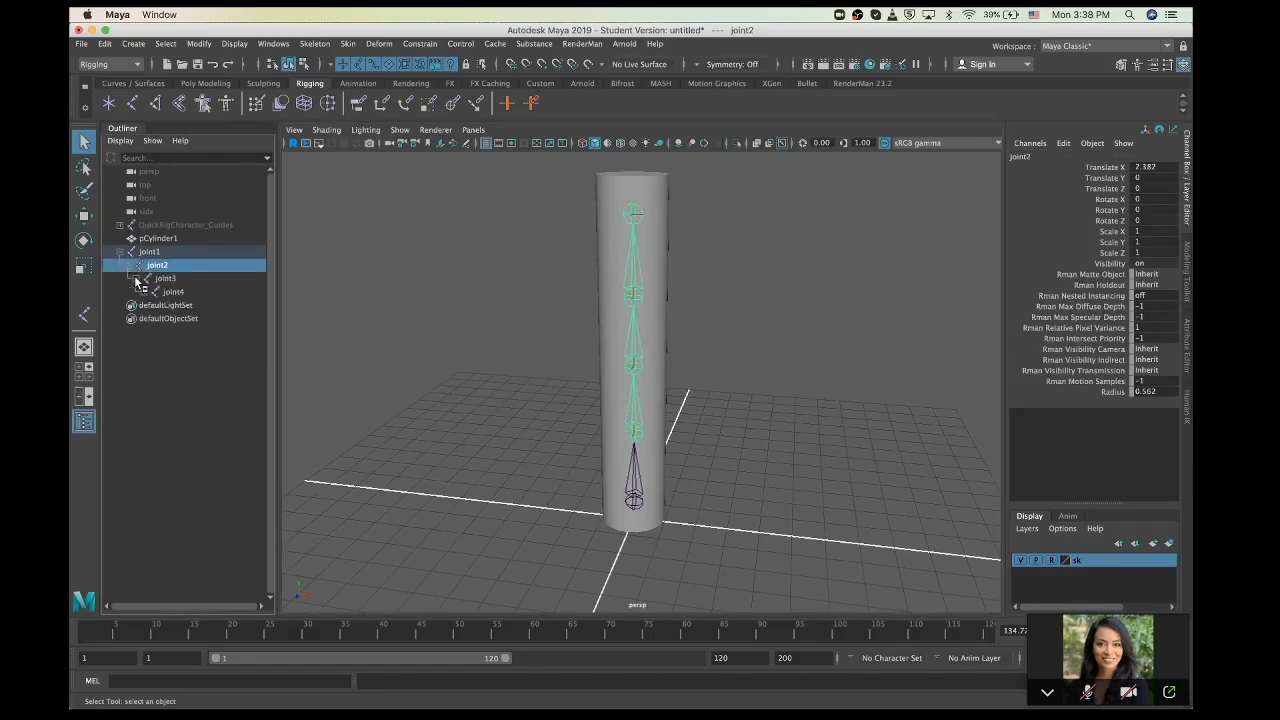
{"action": "left_click", "coordinate": [143, 291]}
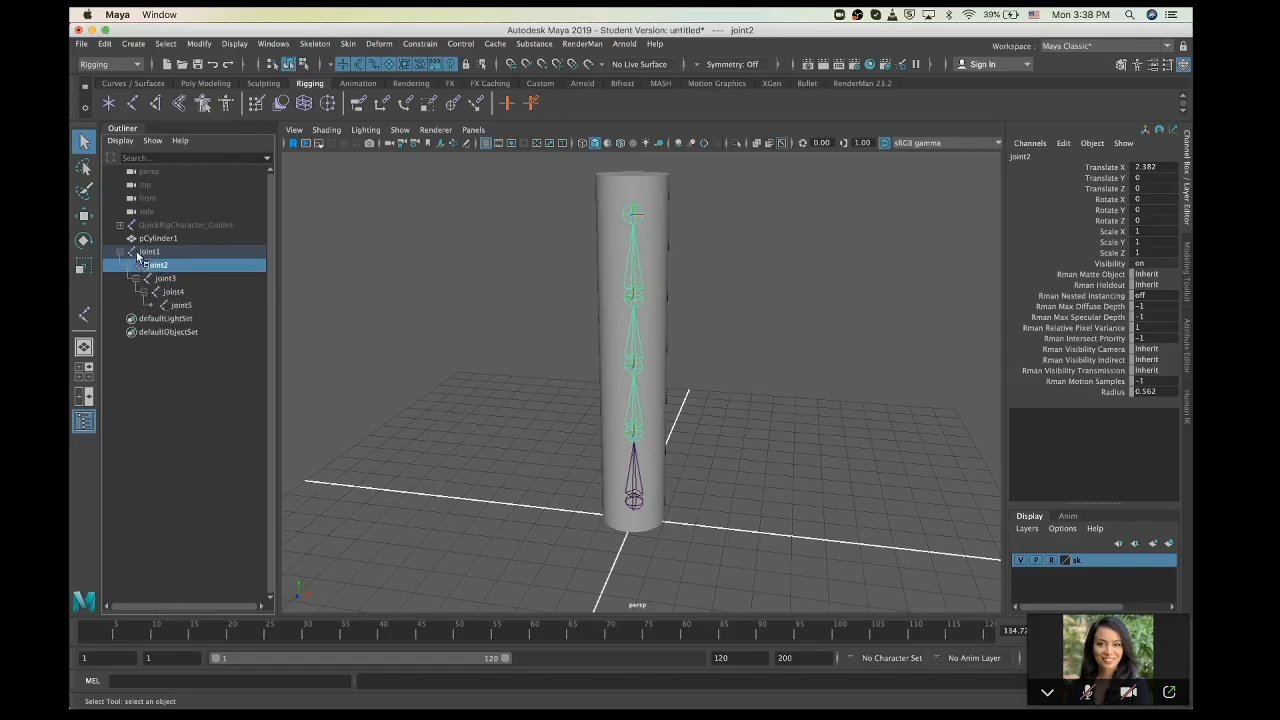
{"action": "key", "text": "Down"}
{"action": "key", "text": "Down"}
{"action": "key", "text": "Down"}
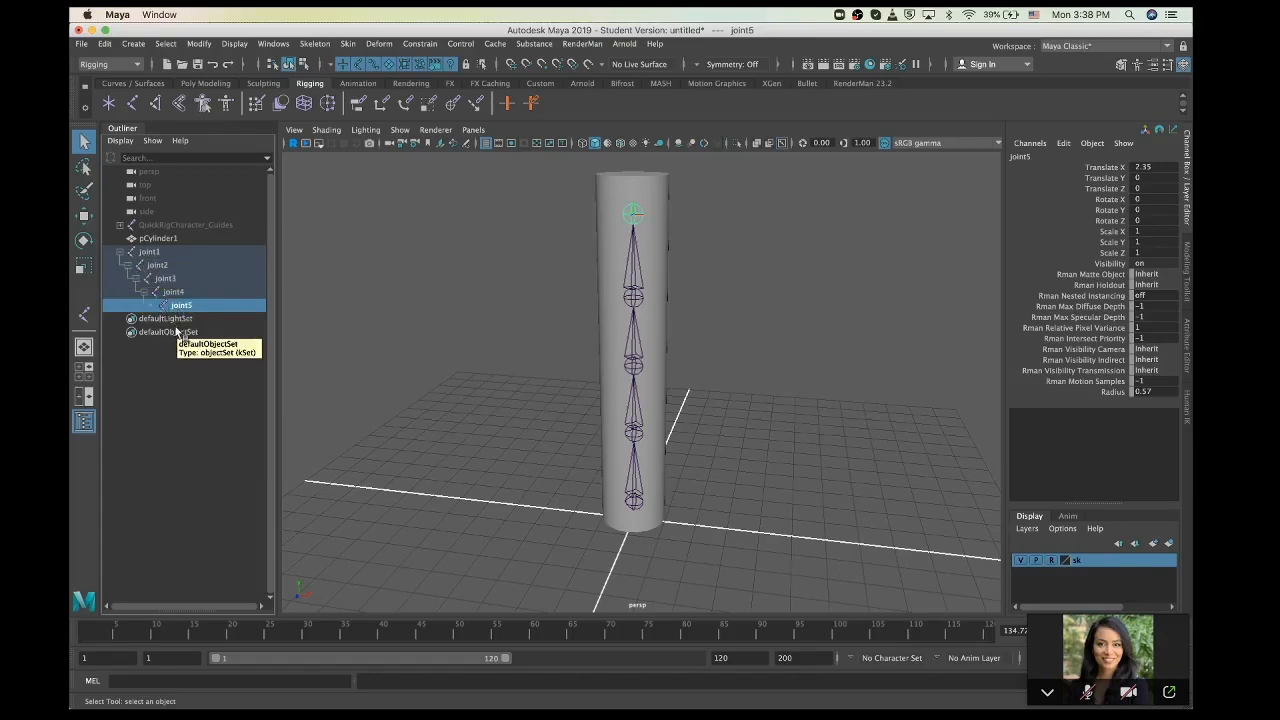
{"action": "left_click", "coordinate": [417, 477]}
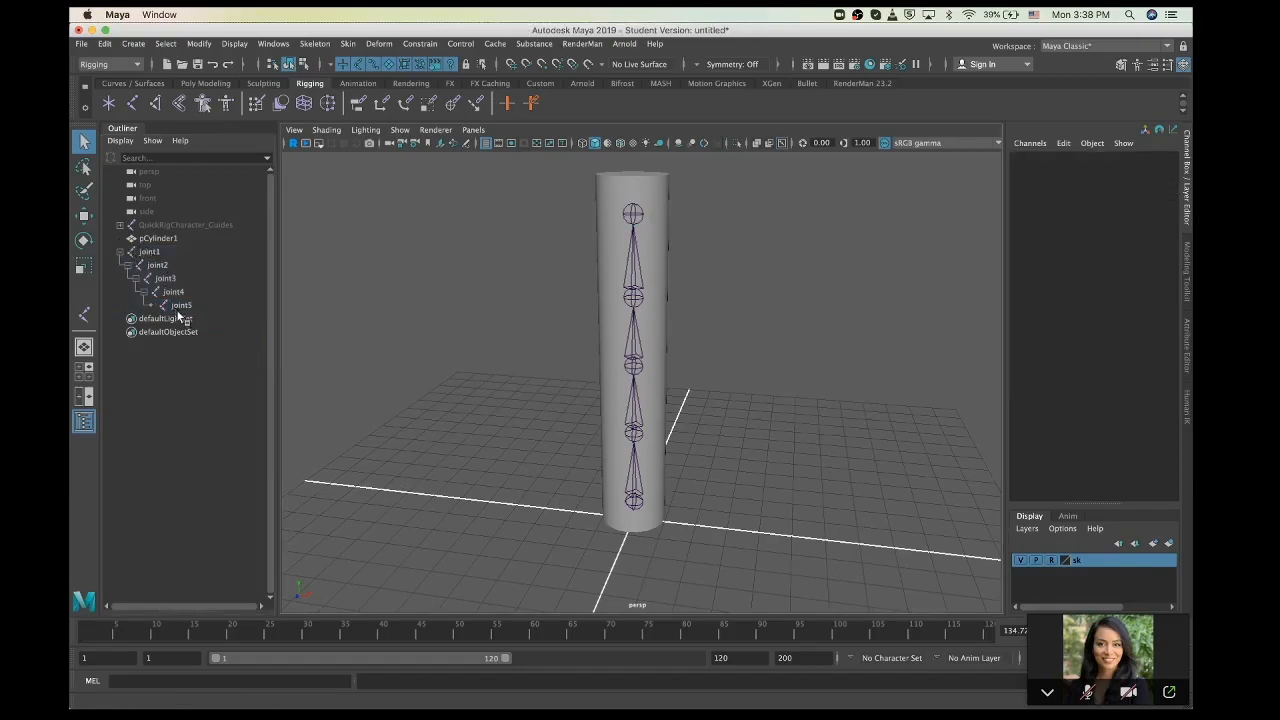
Rename the whole hierarchy under joint1 by searching for "joint" and replacing it with "rig_joint"
{"action": "left_click", "coordinate": [146, 251]}
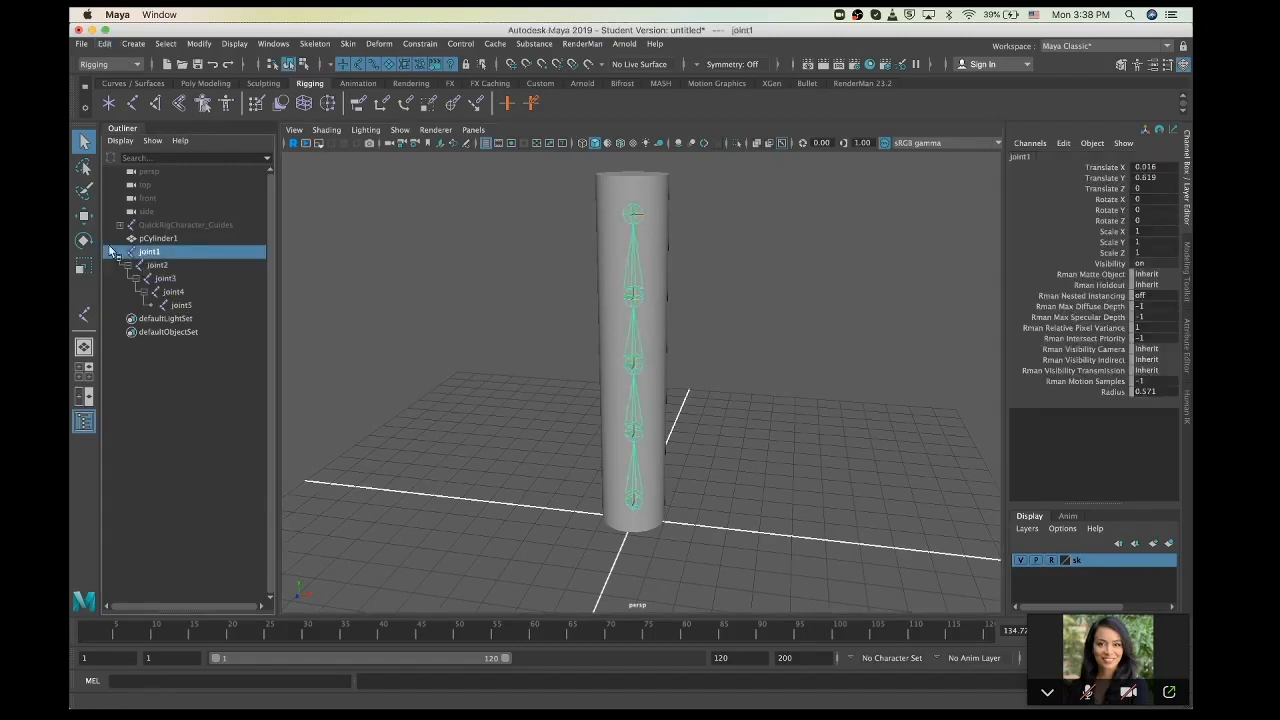
{"action": "left_click", "coordinate": [104, 44]}
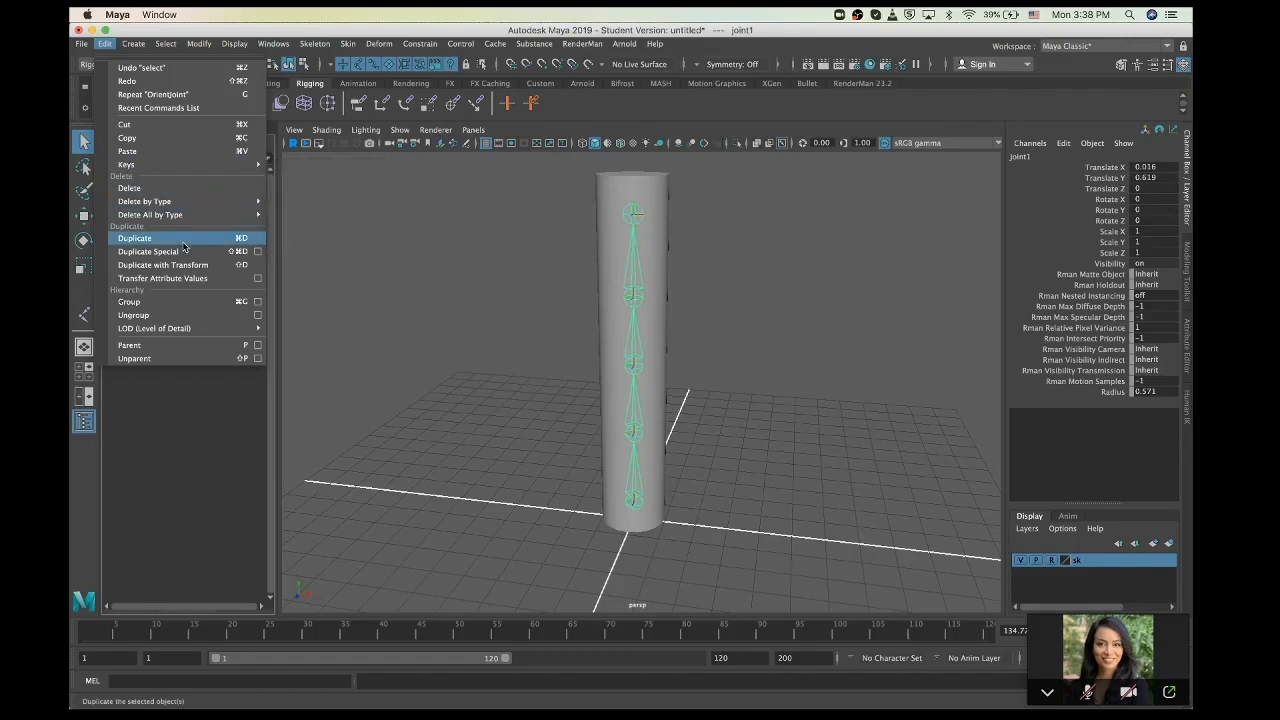
{"action": "mouse_move", "coordinate": [195, 44]}
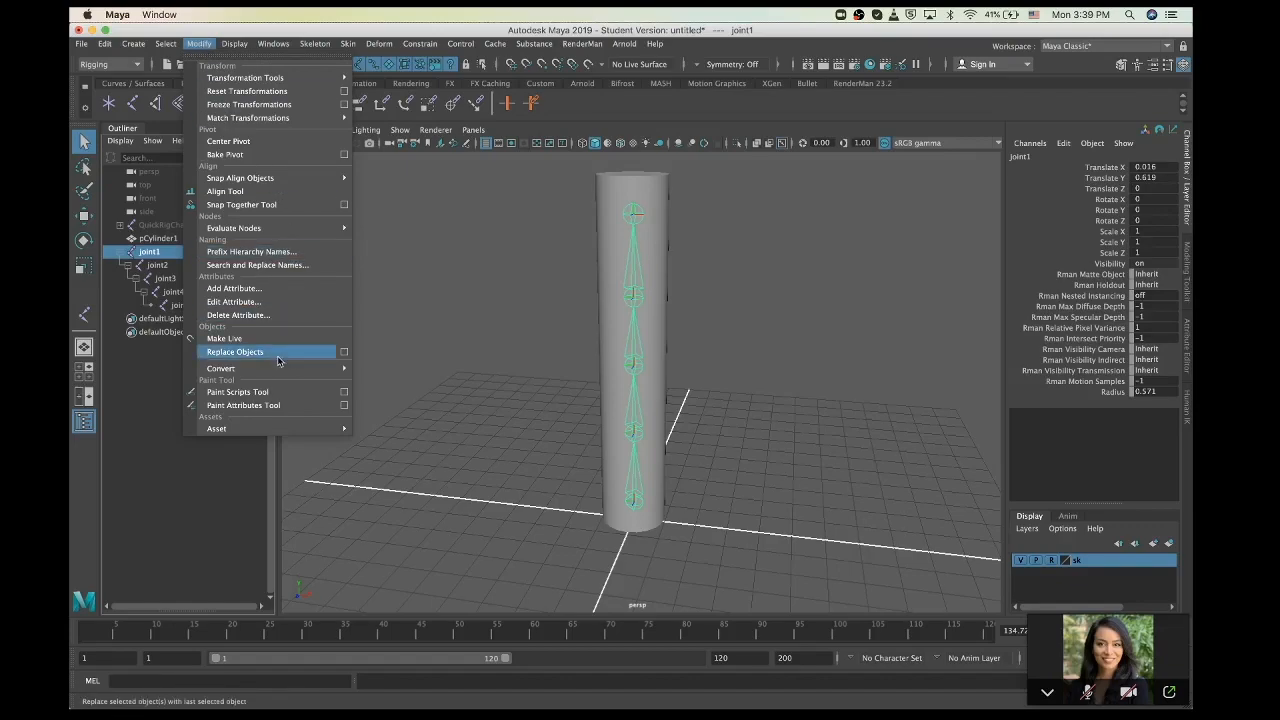
{"action": "left_click", "coordinate": [317, 270]}
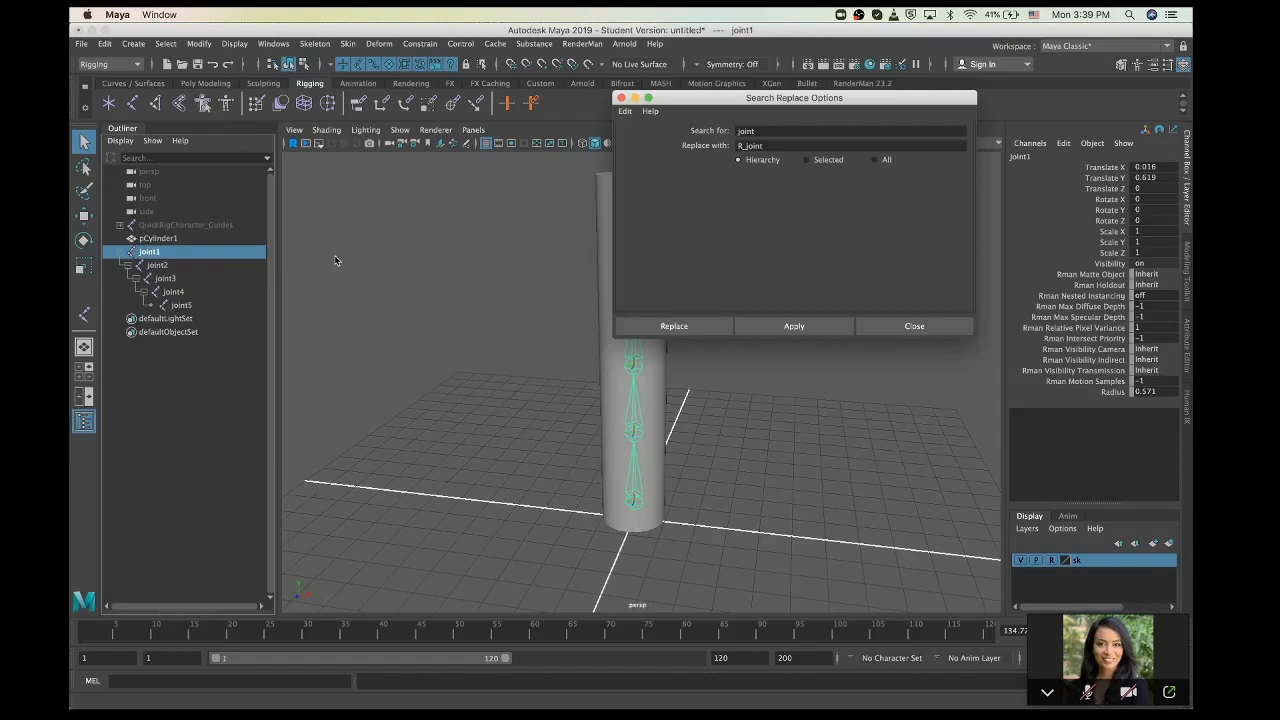
{"action": "left_click_drag", "start_coordinate": [760, 132], "coordinate": [680, 133]}
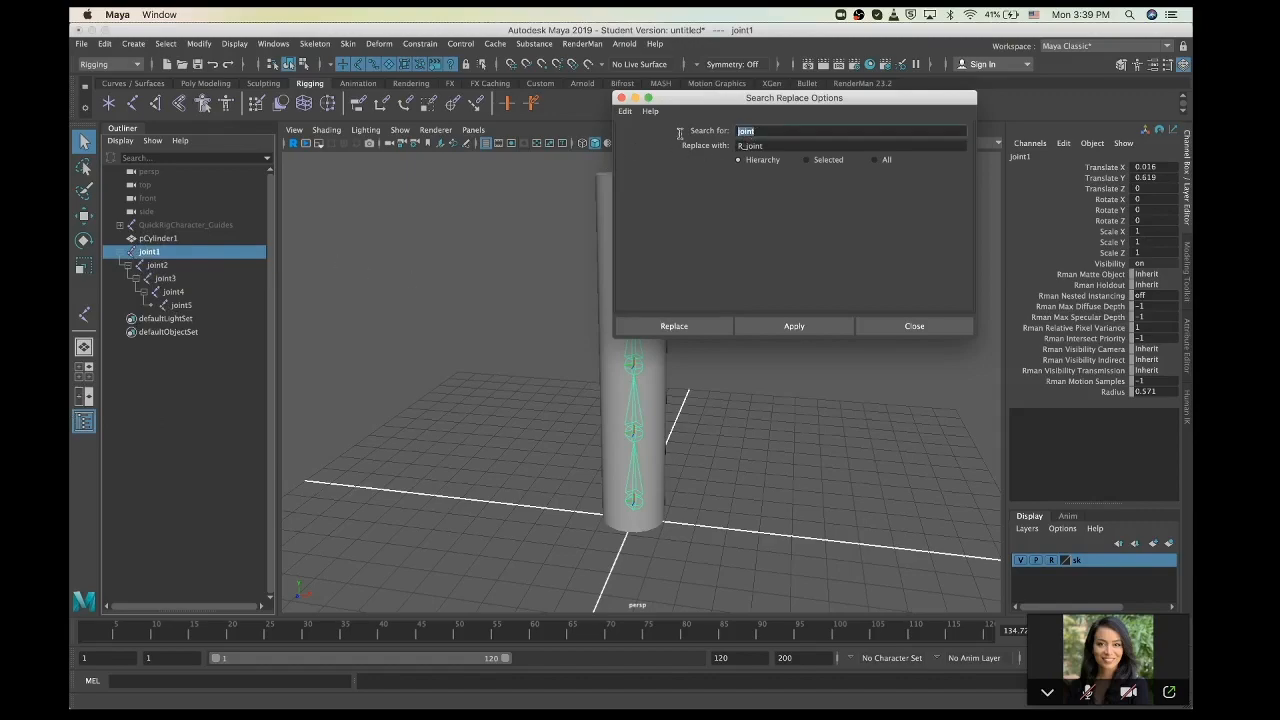
{"action": "left_click_drag", "start_coordinate": [772, 144], "coordinate": [593, 162]}
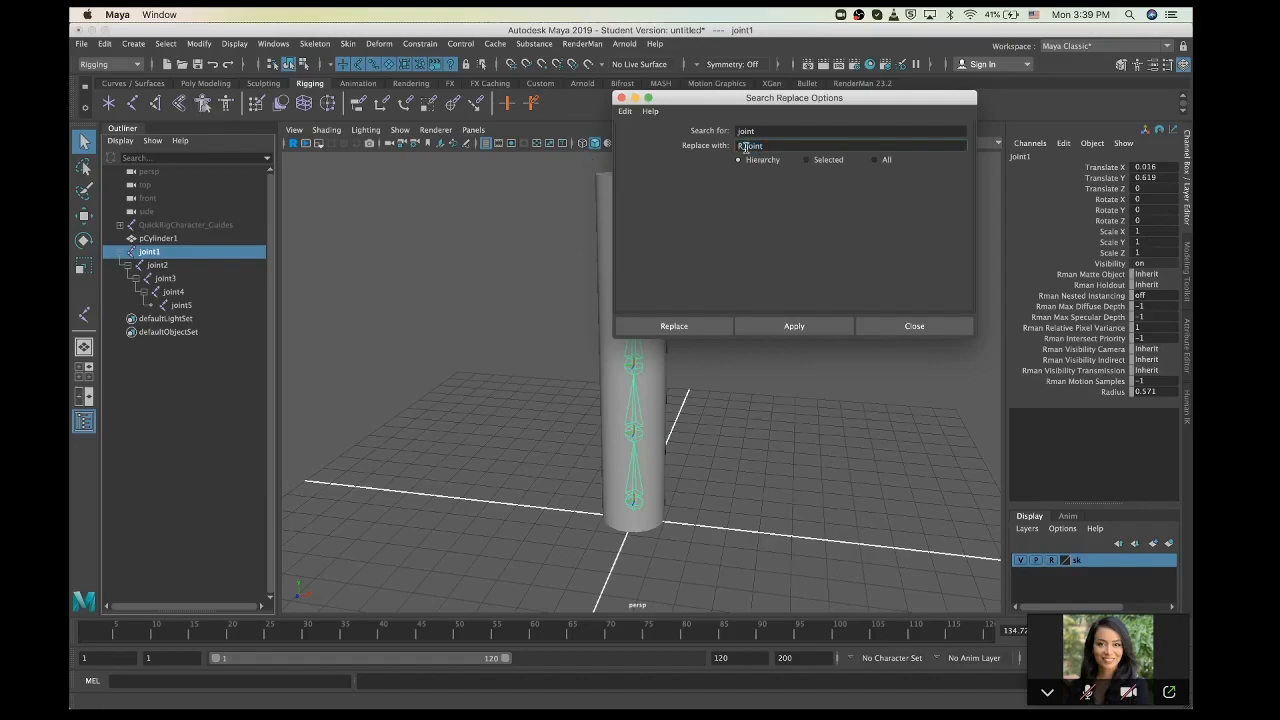
{"action": "left_click_drag", "start_coordinate": [748, 147], "coordinate": [681, 144]}
{"action": "left_click", "coordinate": [779, 148]}
{"action": "left_click_drag", "start_coordinate": [747, 147], "coordinate": [696, 178]}
{"action": "type", "text": "rig_"}
{"action": "left_click", "coordinate": [672, 328]}
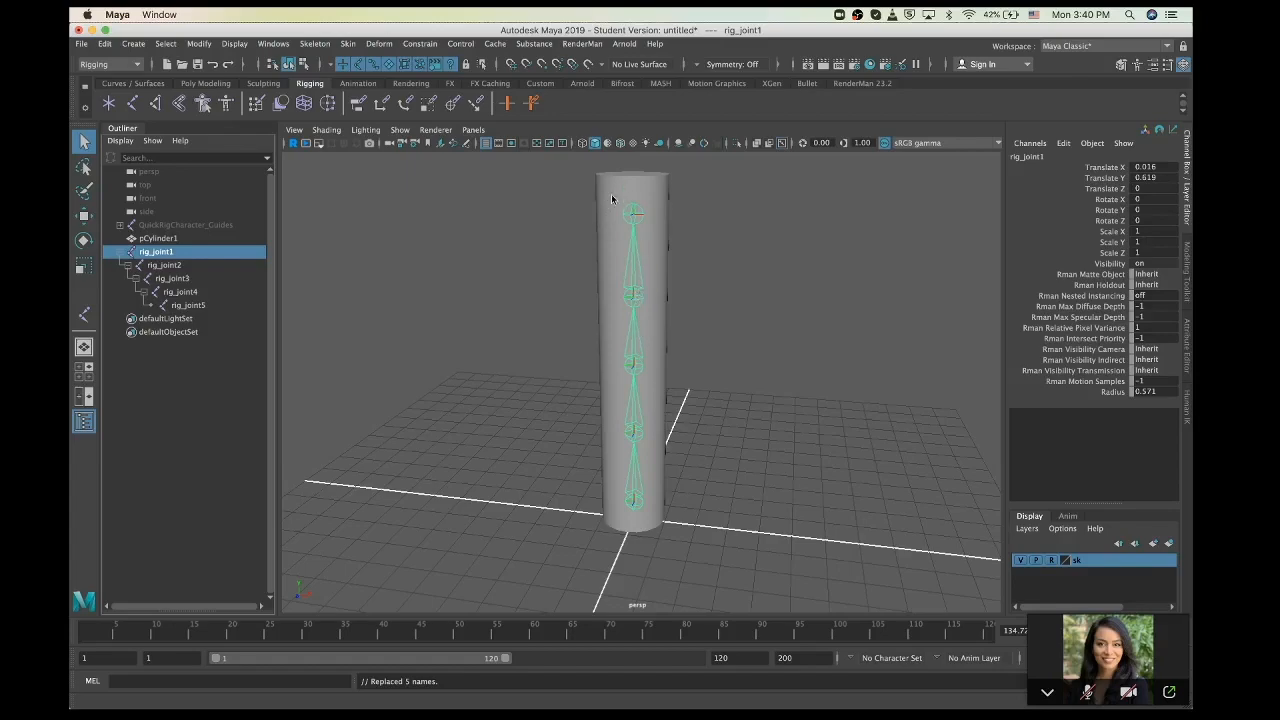
{"action": "left_click", "coordinate": [569, 271]}
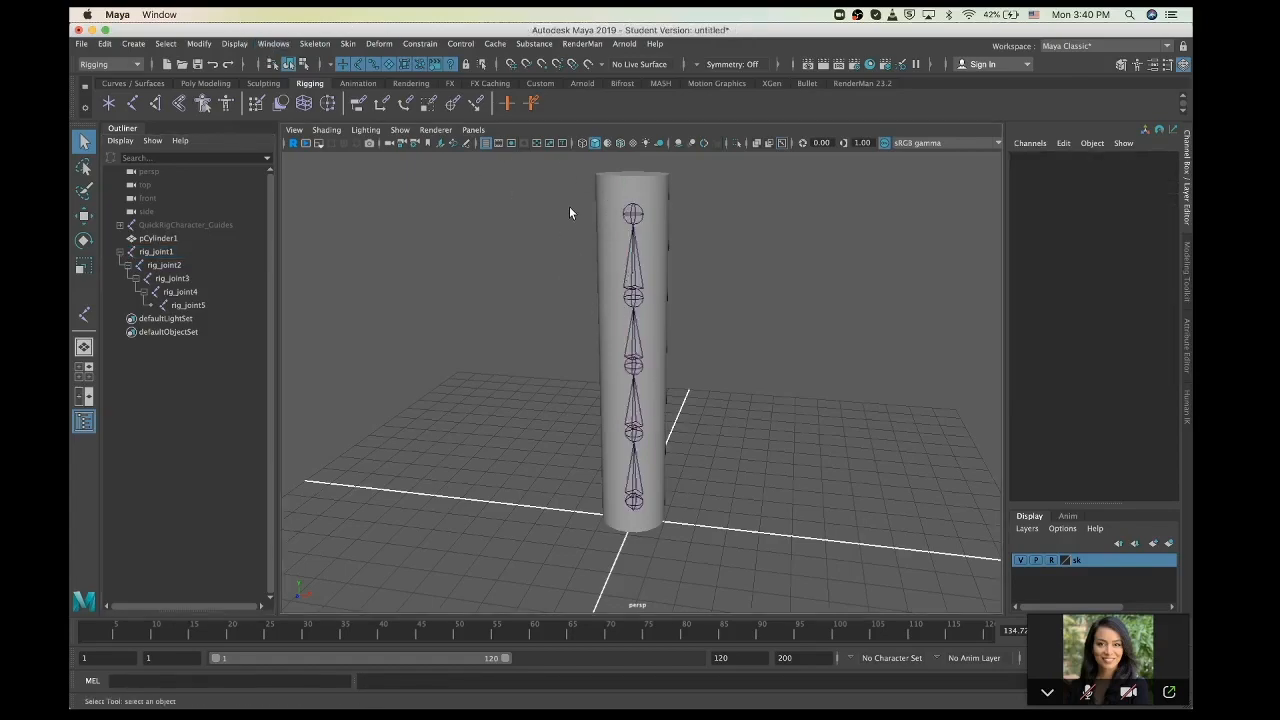
Bind the skin of pCylinder1 to the joint chain from joint1 through joint5
{"action": "left_click", "coordinate": [347, 44]}
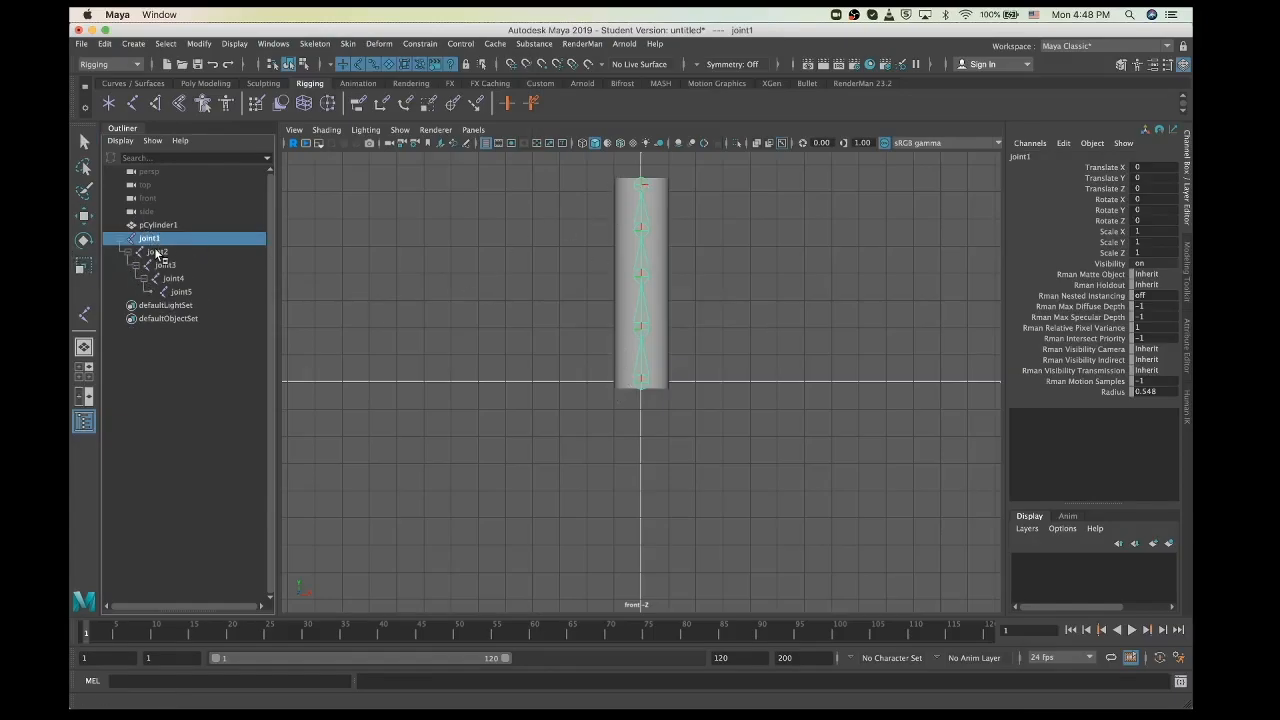
{"action": "left_click", "coordinate": [188, 291], "text": "shift"}
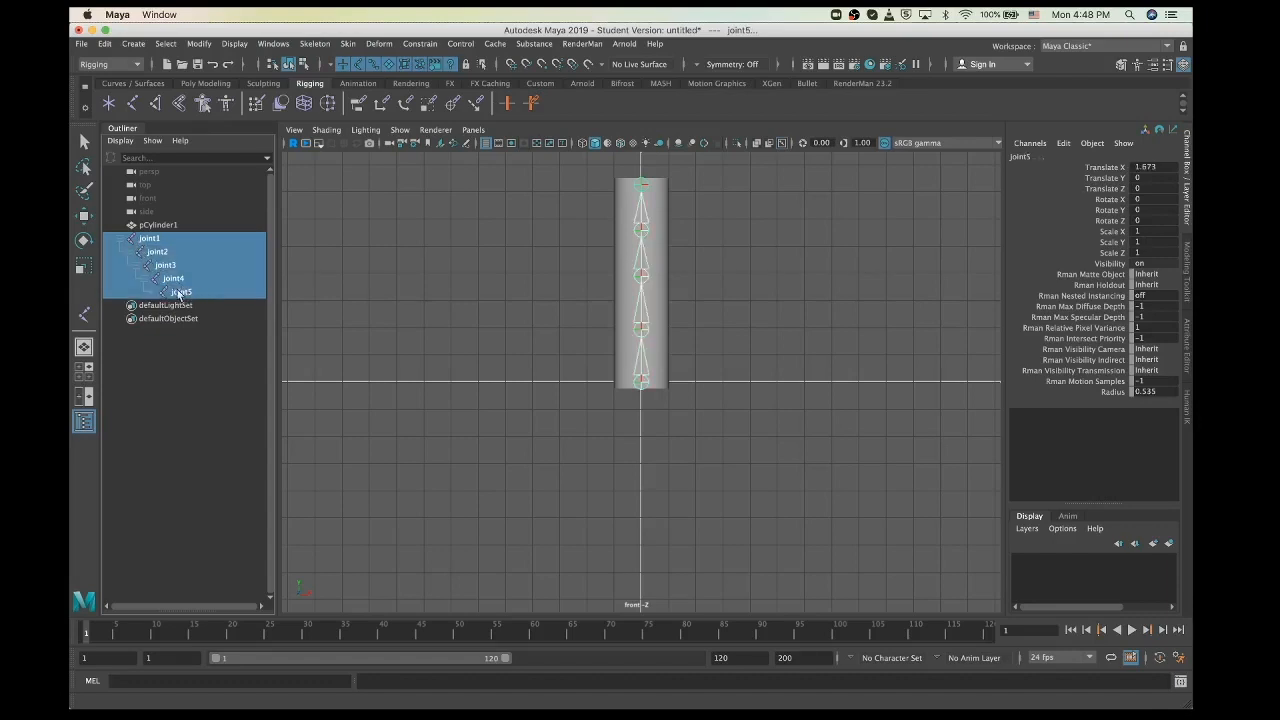
{"action": "left_click", "coordinate": [150, 243]}
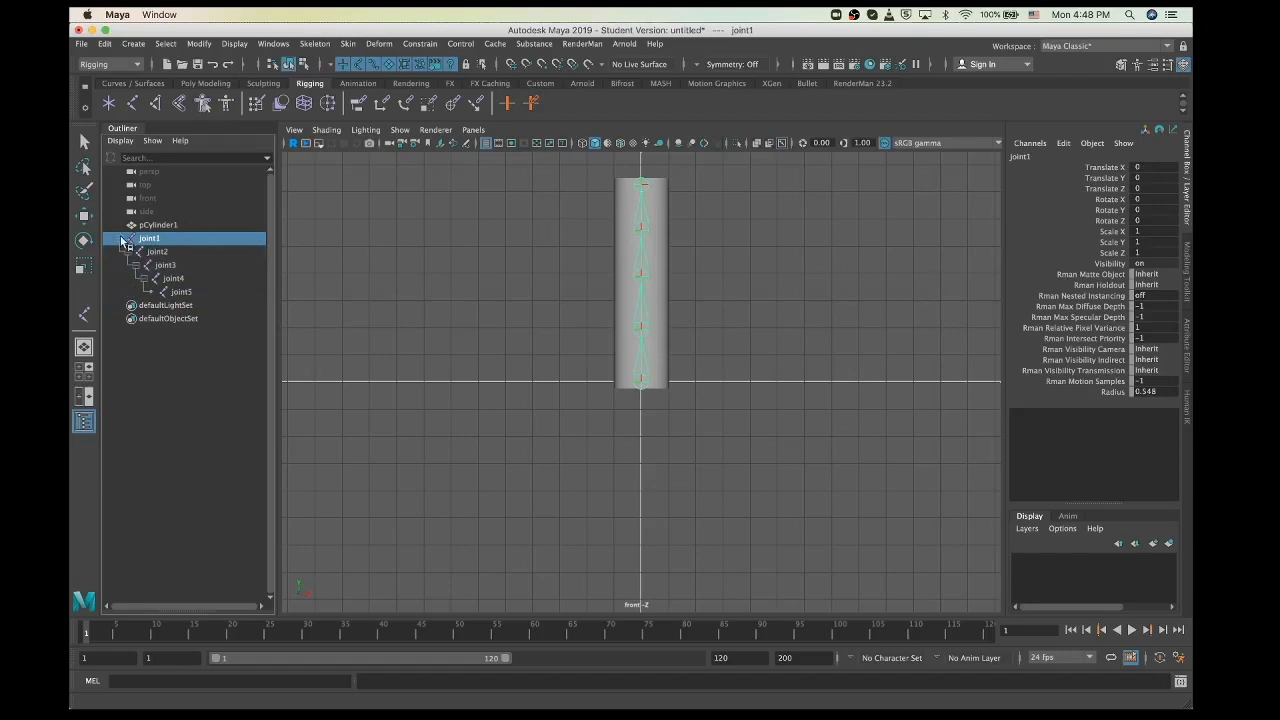
{"action": "left_click", "coordinate": [160, 253], "text": "shift"}
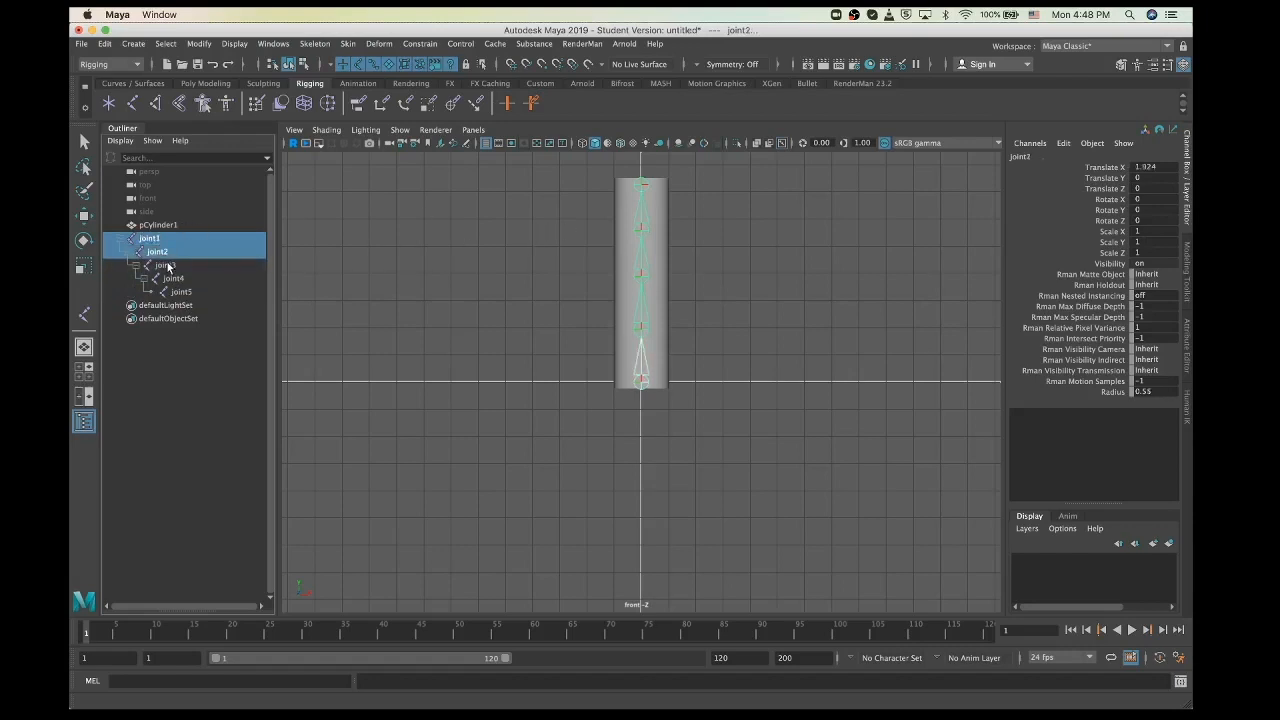
{"action": "left_click", "coordinate": [166, 265], "text": "shift"}
{"action": "left_click", "coordinate": [173, 279], "text": "shift"}
{"action": "left_click", "coordinate": [180, 292], "text": "shift"}
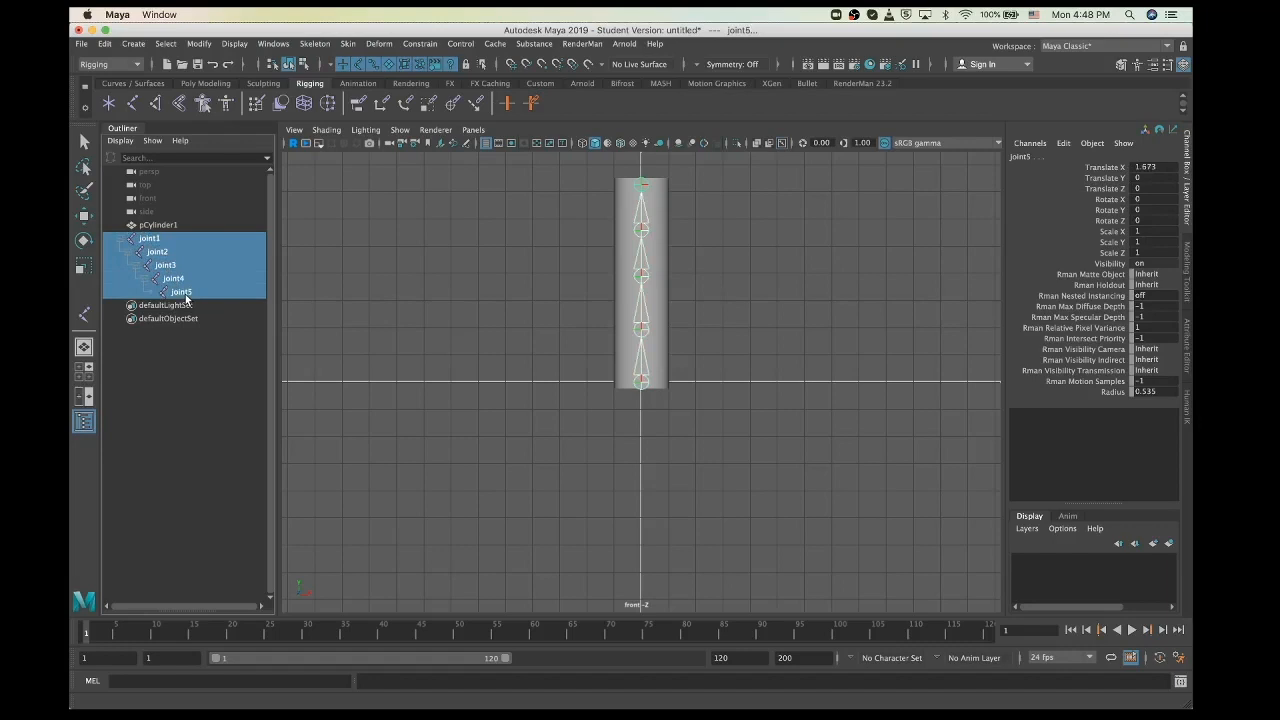
{"action": "left_click", "coordinate": [156, 224], "text": "shift"}
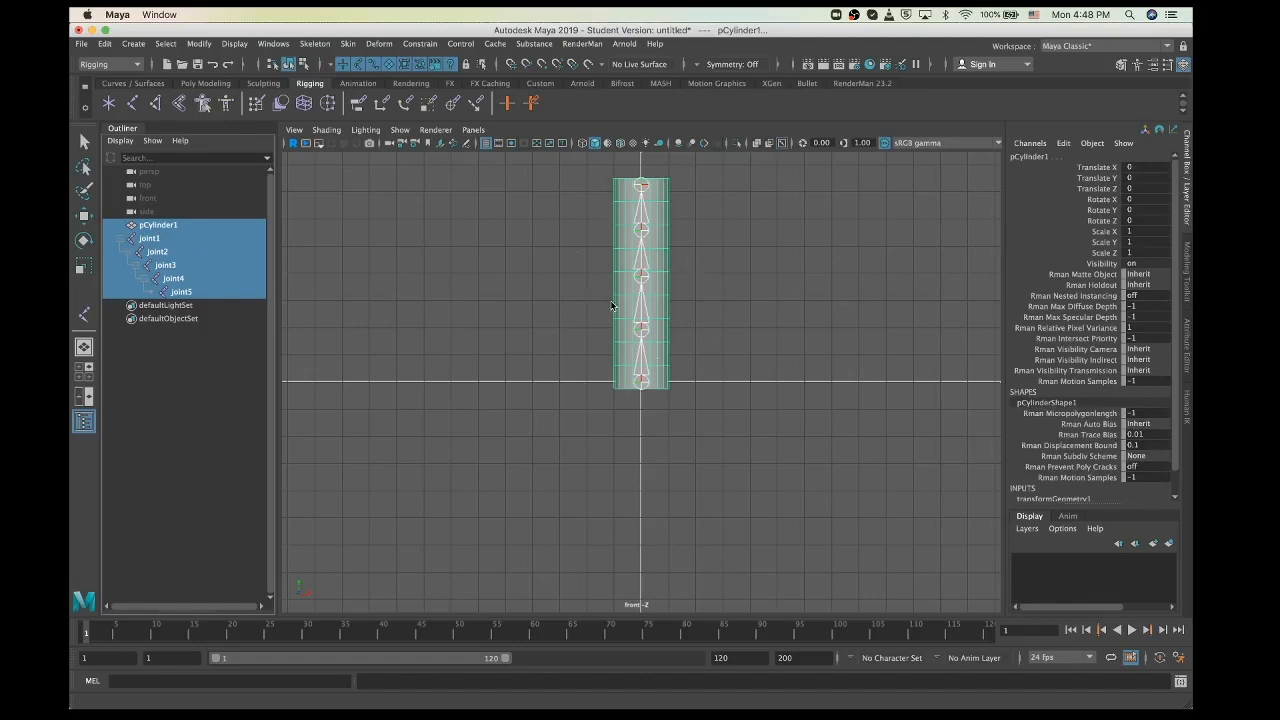
{"action": "left_click", "coordinate": [347, 44]}
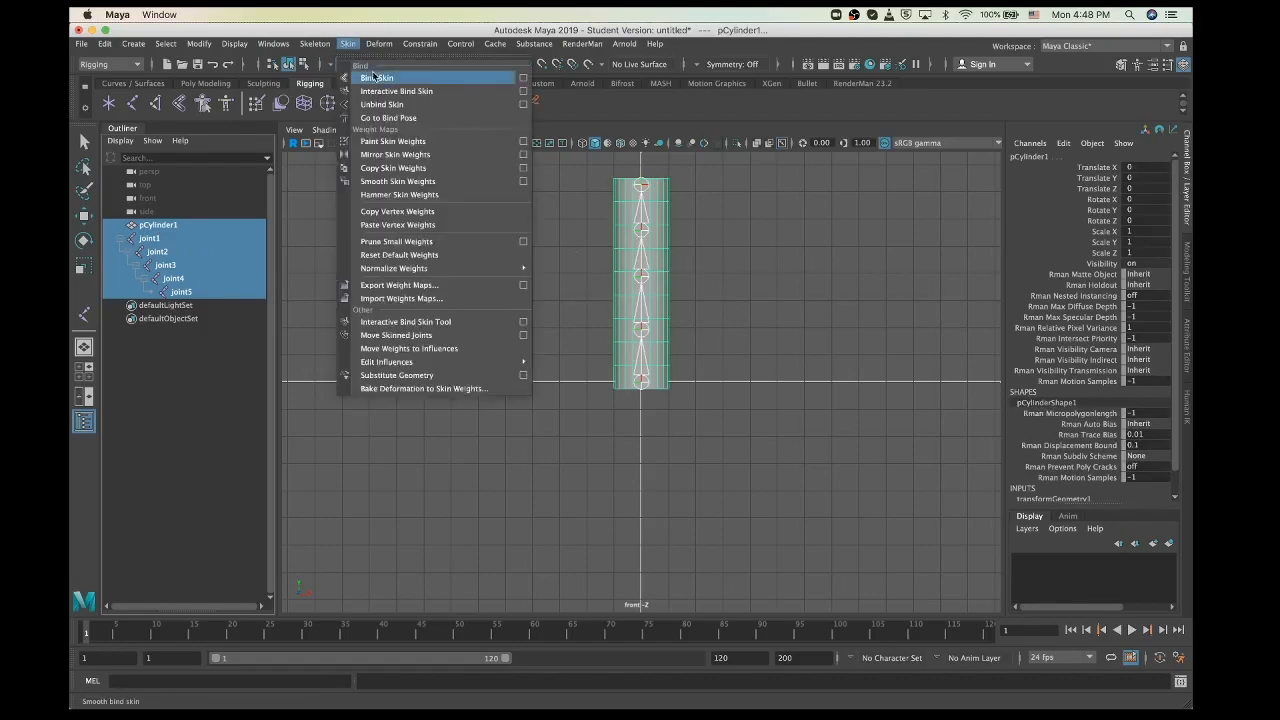
{"action": "left_click", "coordinate": [373, 76]}
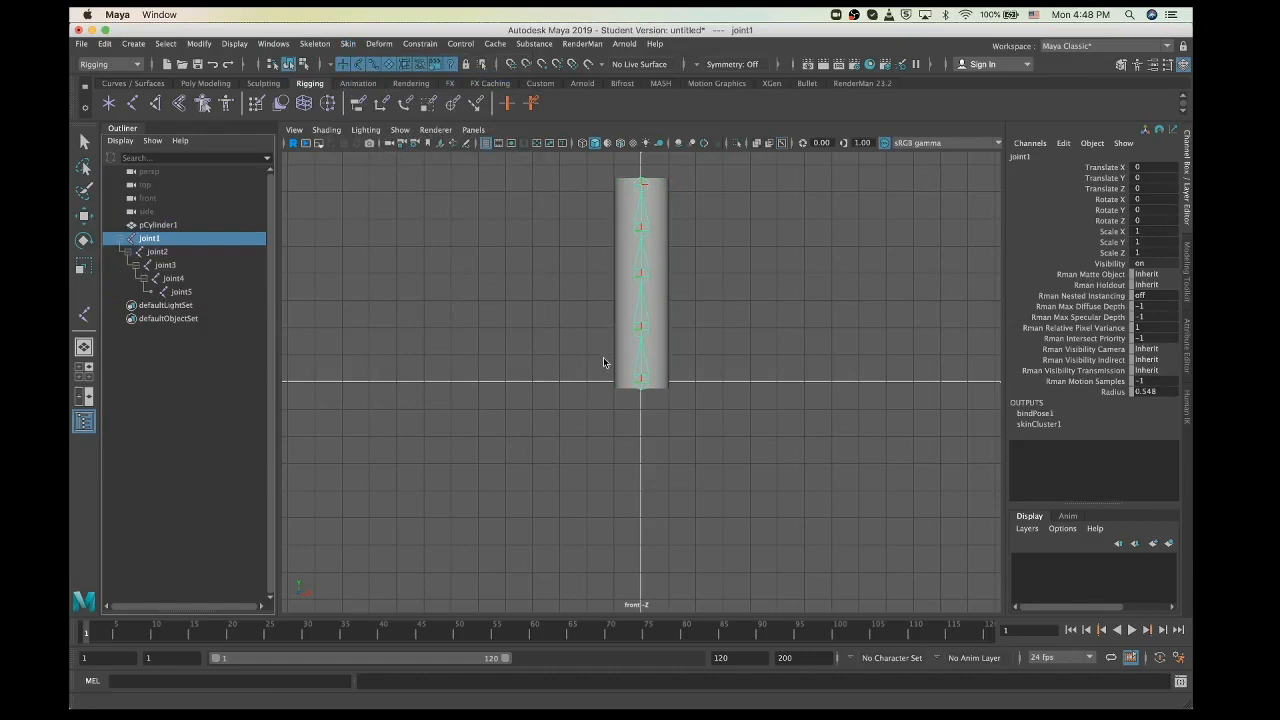
{"action": "scroll", "coordinate": [603, 362], "scroll_direction": "down", "scroll_amount": 2}
{"action": "scroll", "coordinate": [602, 363], "scroll_direction": "up", "scroll_amount": 2}
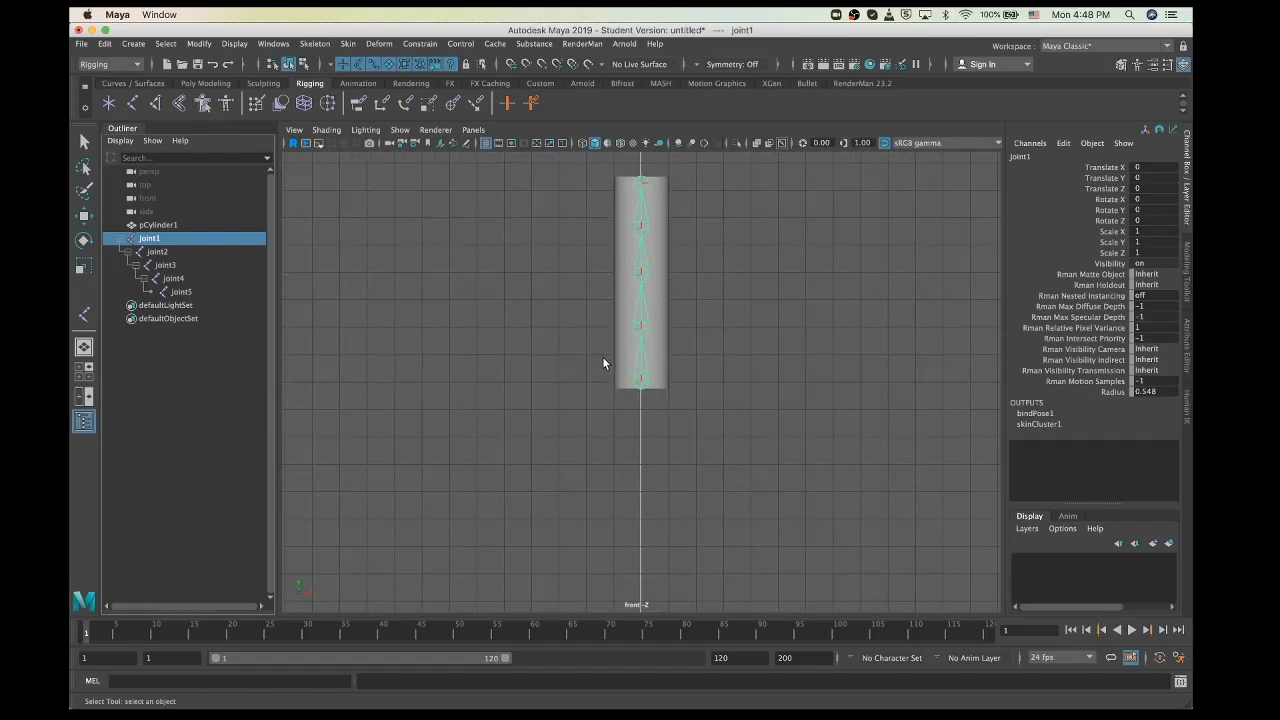
{"action": "left_click", "coordinate": [585, 300]}
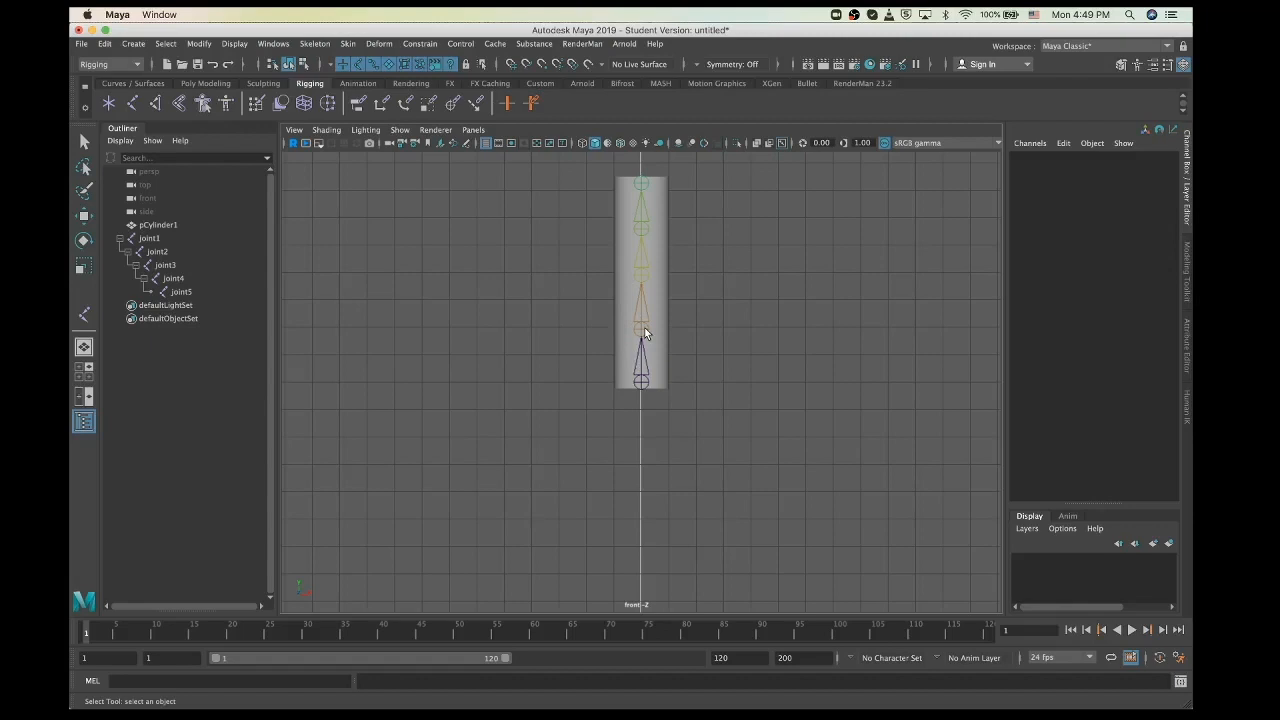
Rotate joint4 to about -40.6° in Z to test how the upper part of the cylinder bends
{"action": "left_click", "coordinate": [645, 297]}
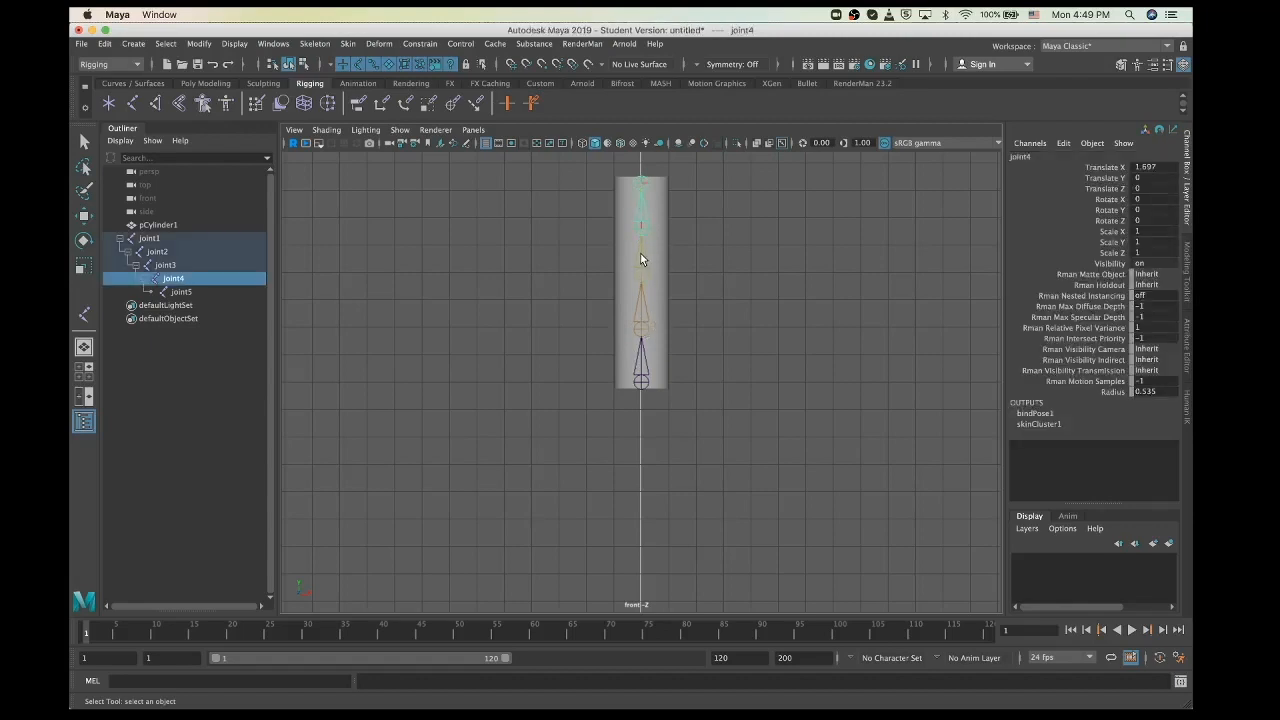
{"action": "key", "text": "e"}
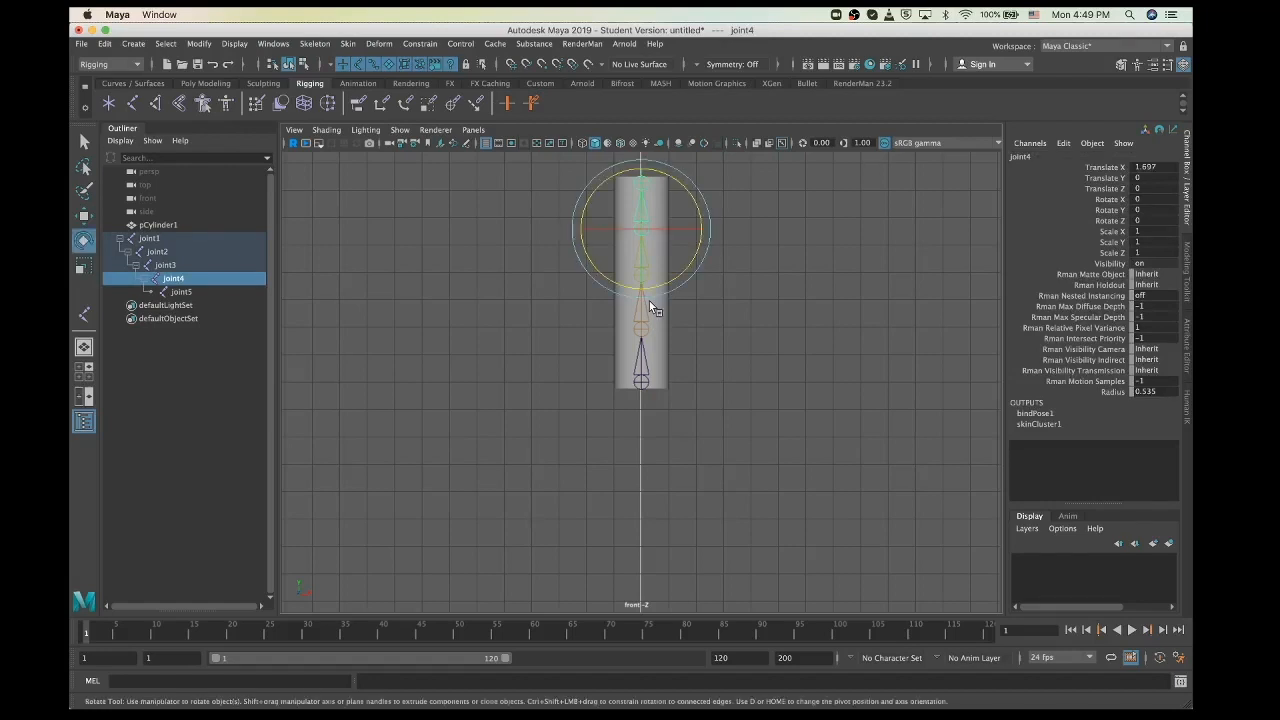
{"action": "left_click_drag", "start_coordinate": [676, 187], "coordinate": [712, 220]}
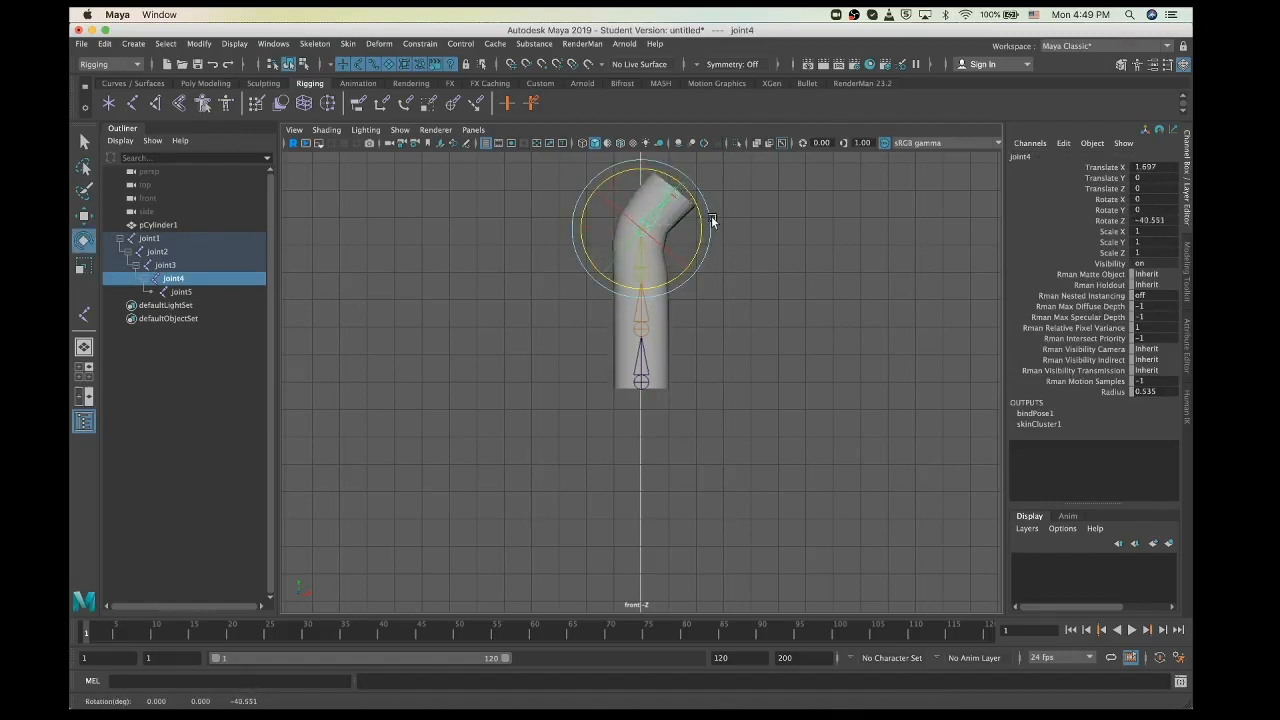
Try rotating joint2 to about 36° in Z to bend the cylinder near its base, and undo the rotation
{"action": "left_click", "coordinate": [635, 328]}
{"action": "left_click_drag", "start_coordinate": [670, 265], "coordinate": [646, 225]}
{"action": "key", "text": "ctrl+z"}
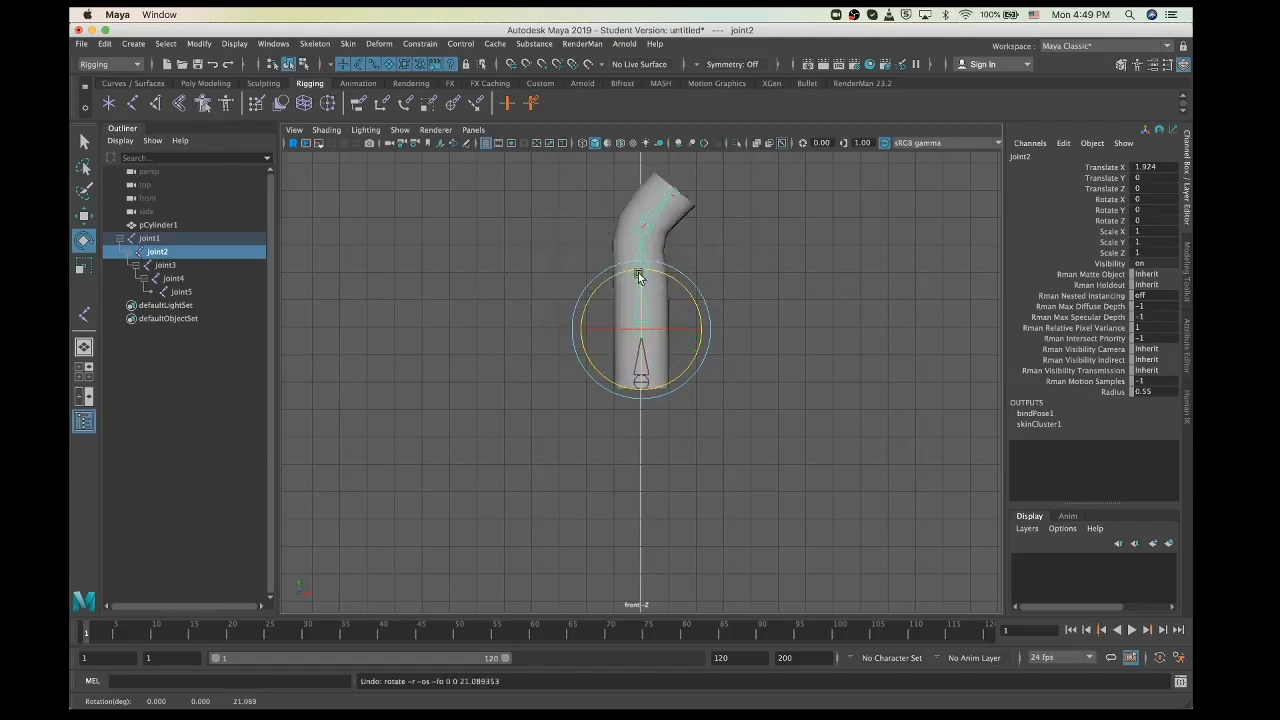
{"action": "left_click_drag", "start_coordinate": [666, 280], "coordinate": [545, 286]}
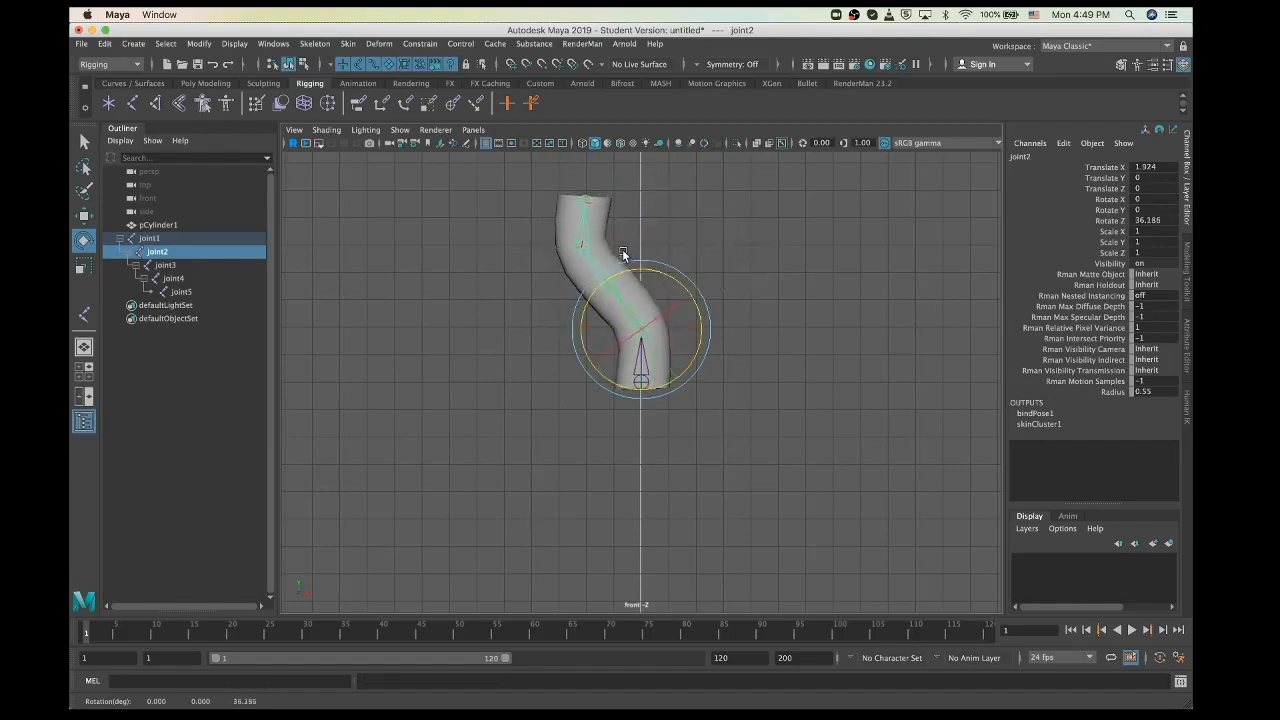
{"action": "key", "text": "ctrl+z"}
Undo the test rotation of joint4 and clear the selection
{"action": "left_click", "coordinate": [488, 331]}
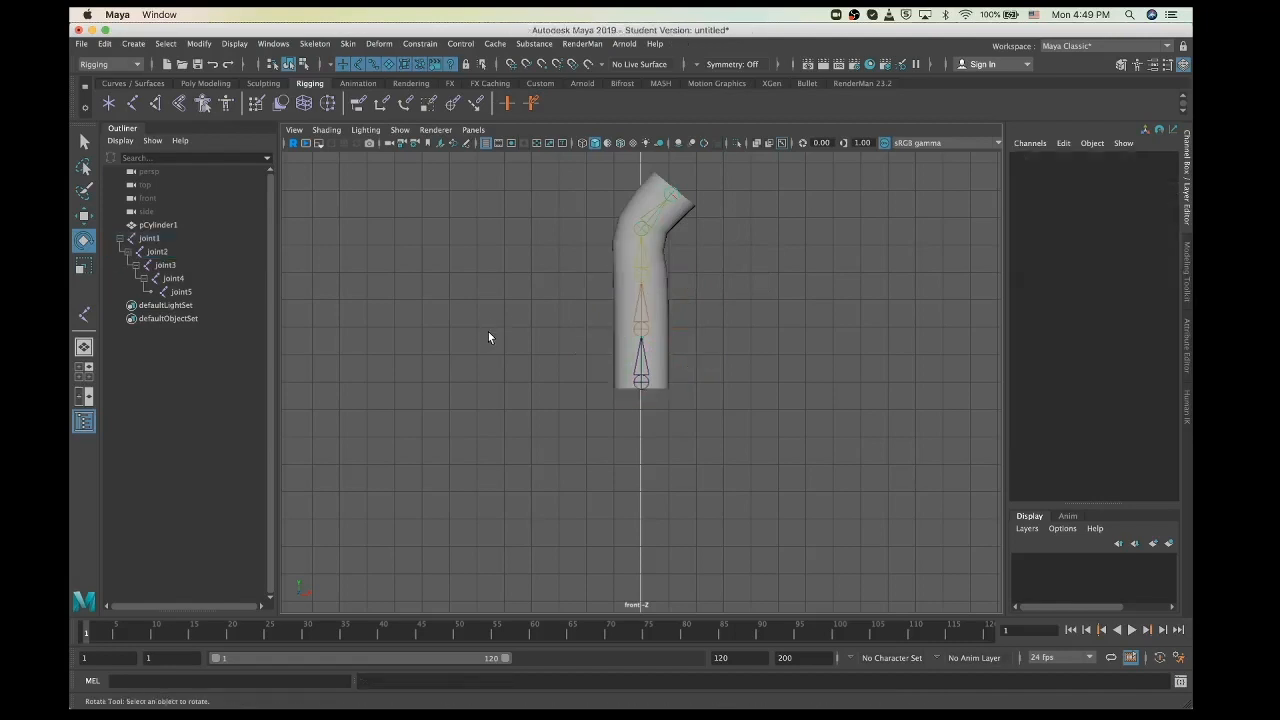
{"action": "key", "text": "ctrl+z"}
{"action": "key", "text": "ctrl+z"}
{"action": "key", "text": "ctrl+z"}
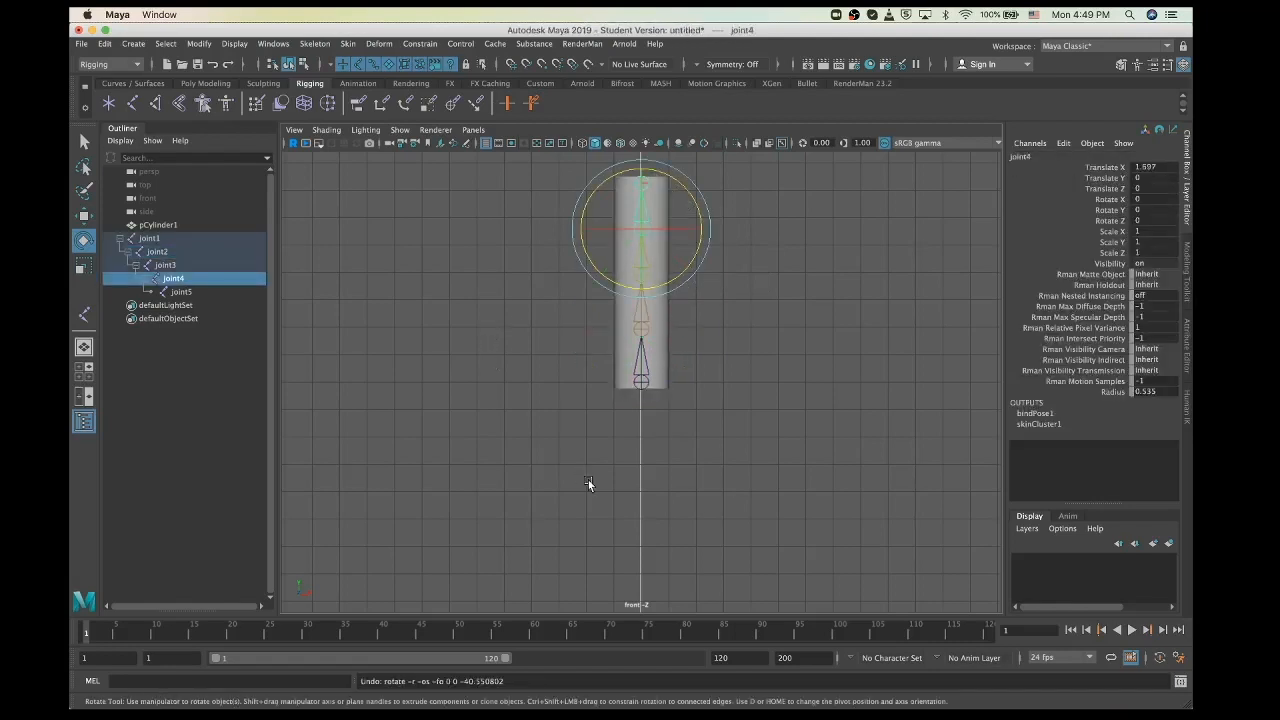
{"action": "left_click", "coordinate": [520, 437]}
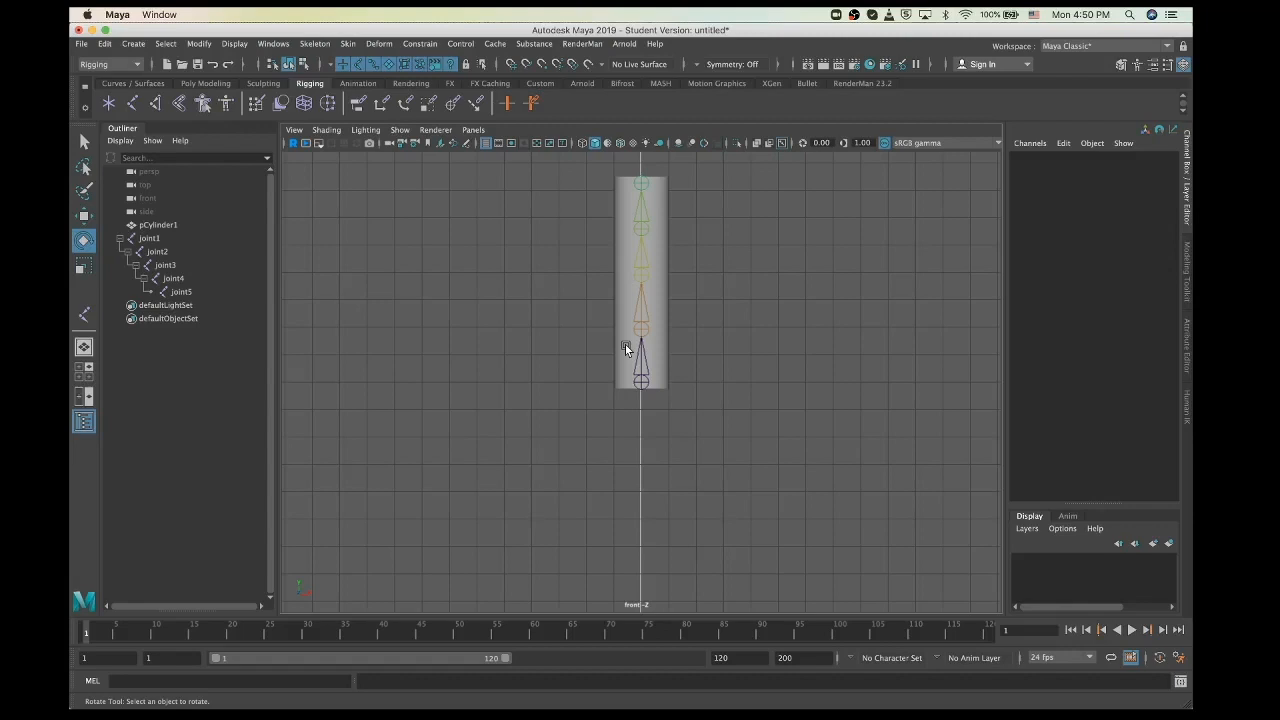
Replace "joint" with "rig_joint" in all names of the joint1 hierarchy, and collapse the hierarchy in the Outliner
{"action": "left_click", "coordinate": [119, 238]}
{"action": "left_click", "coordinate": [117, 238]}
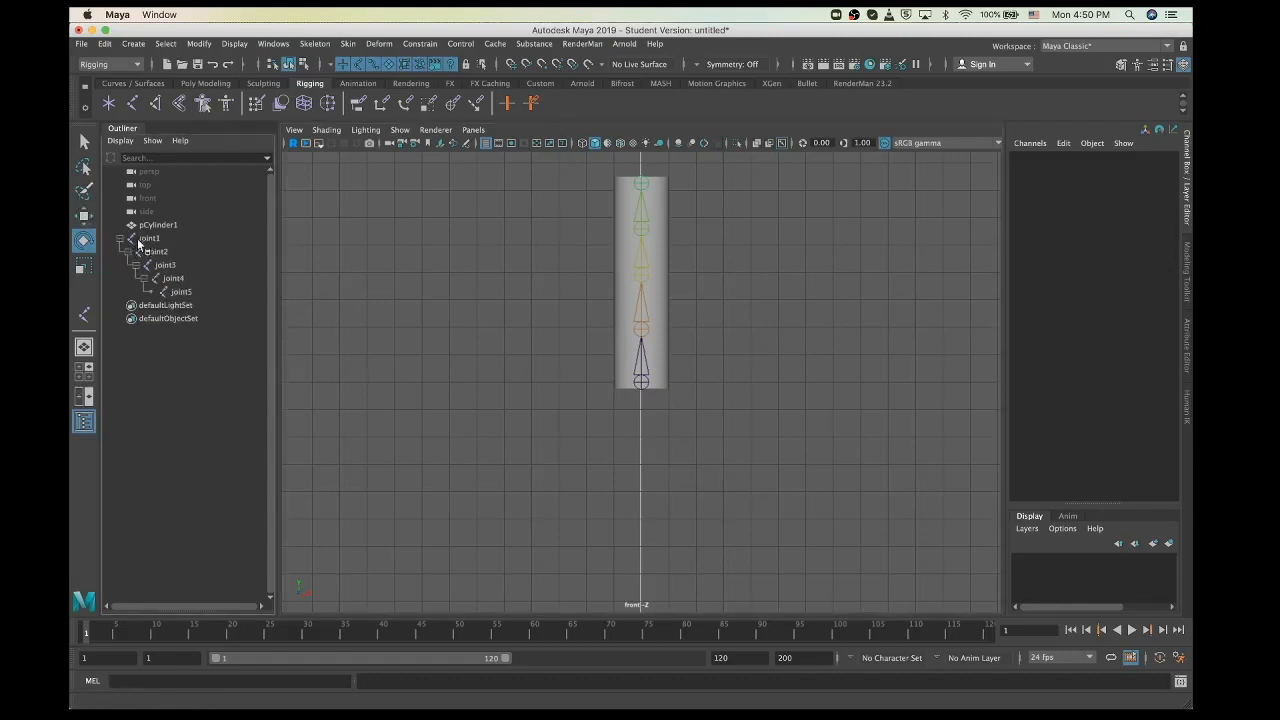
{"action": "left_click", "coordinate": [138, 241]}
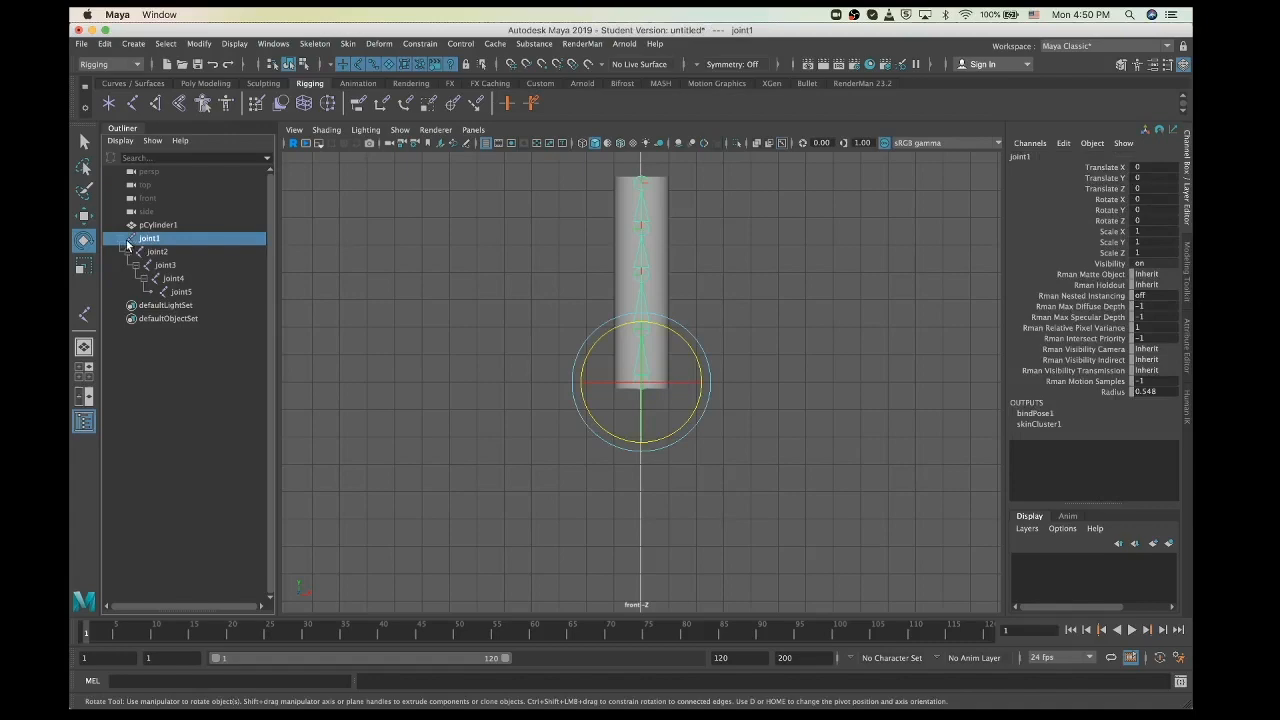
{"action": "left_click", "coordinate": [199, 43]}
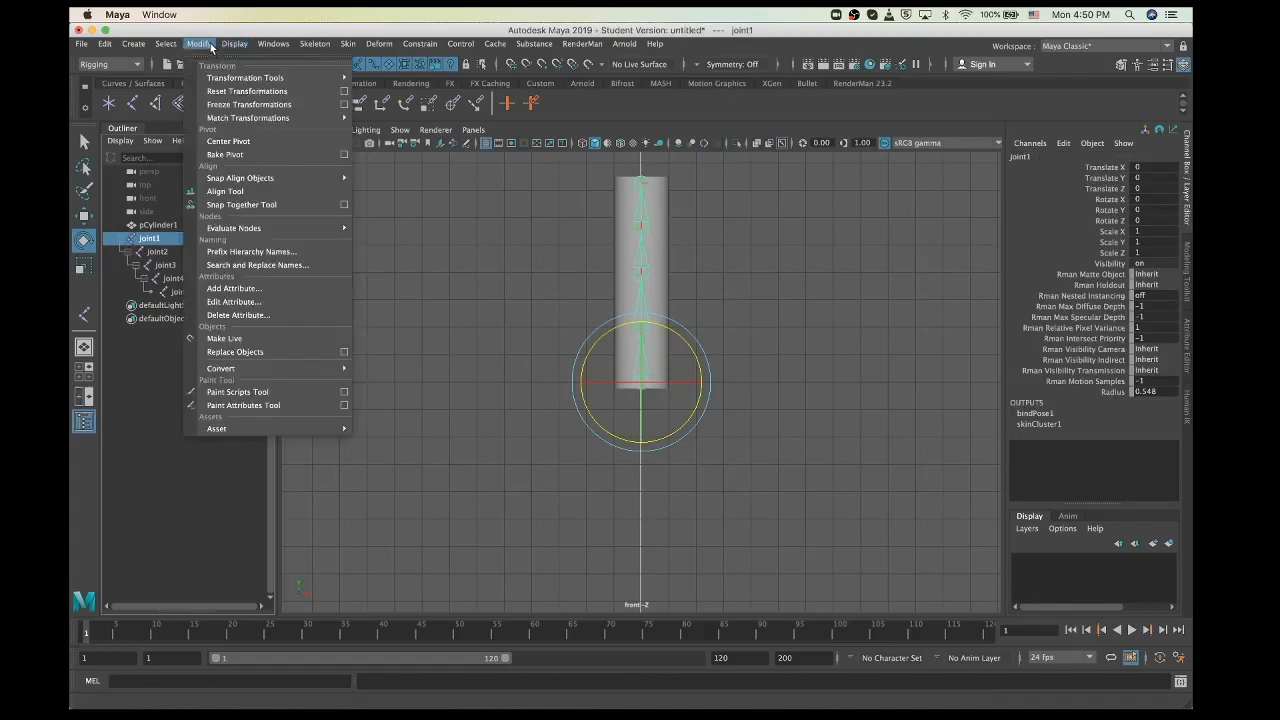
{"action": "left_click", "coordinate": [254, 264]}
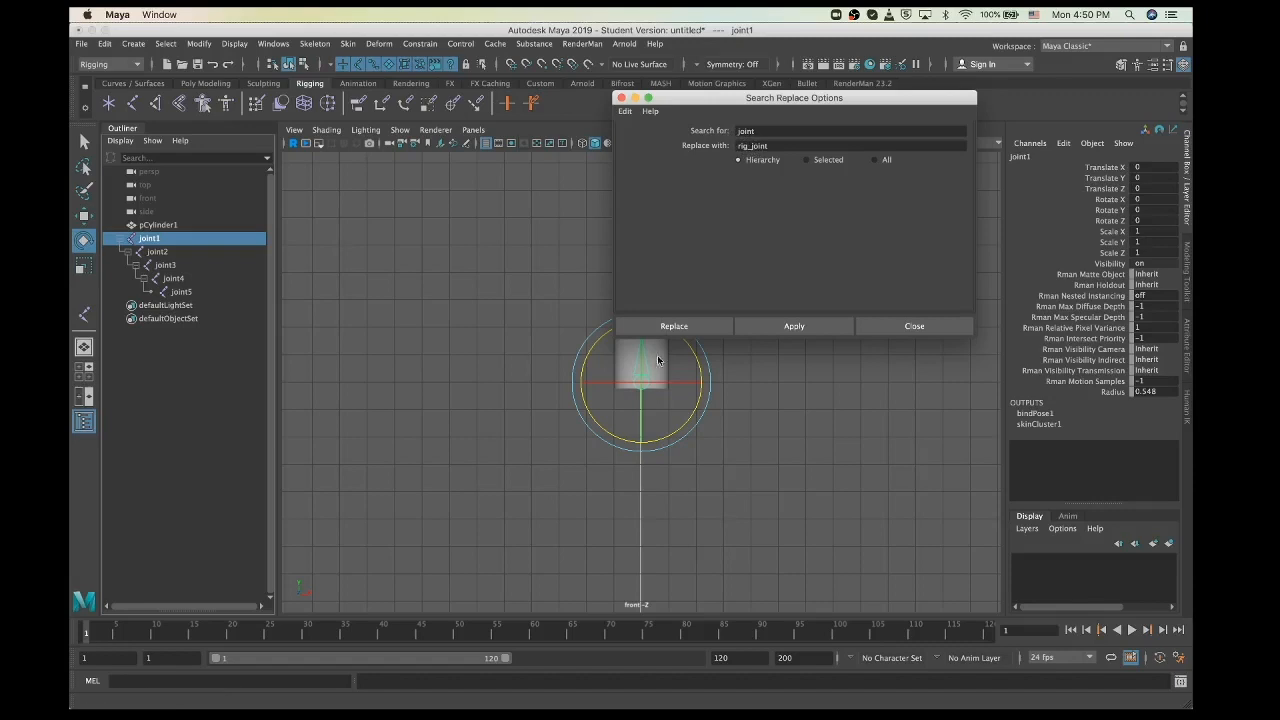
{"action": "left_click", "coordinate": [672, 327]}
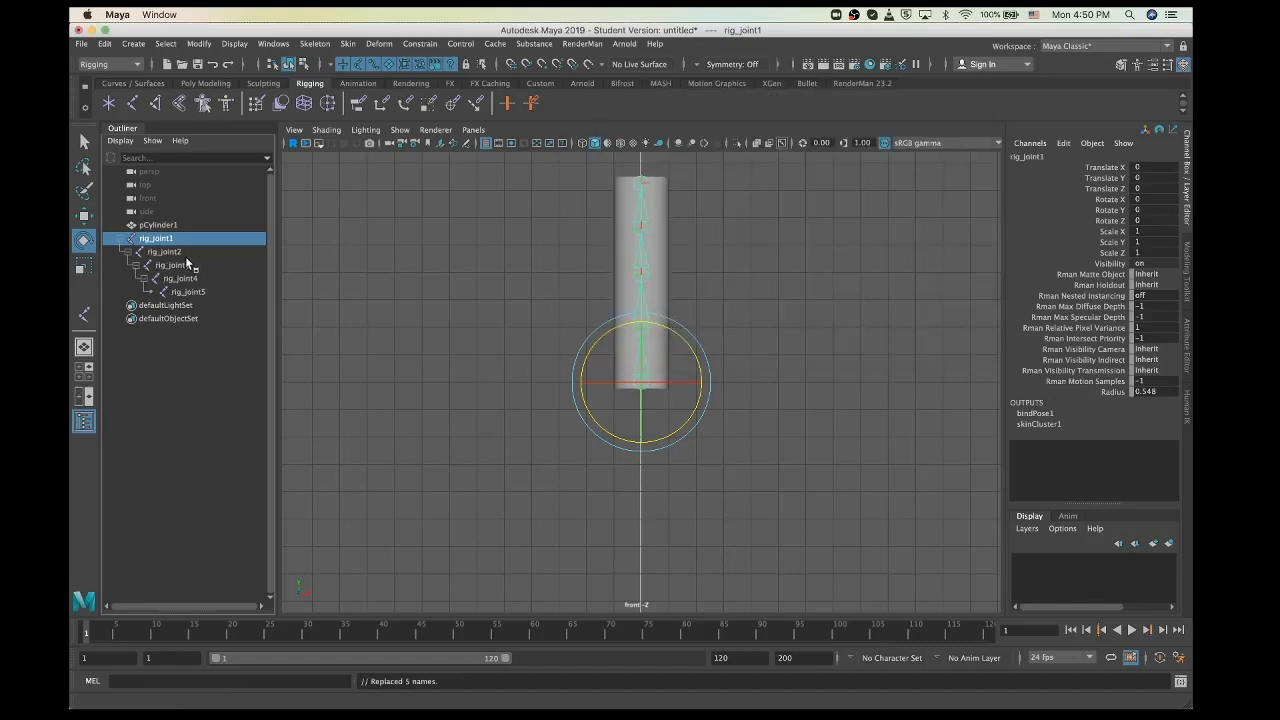
{"action": "left_click", "coordinate": [117, 238]}
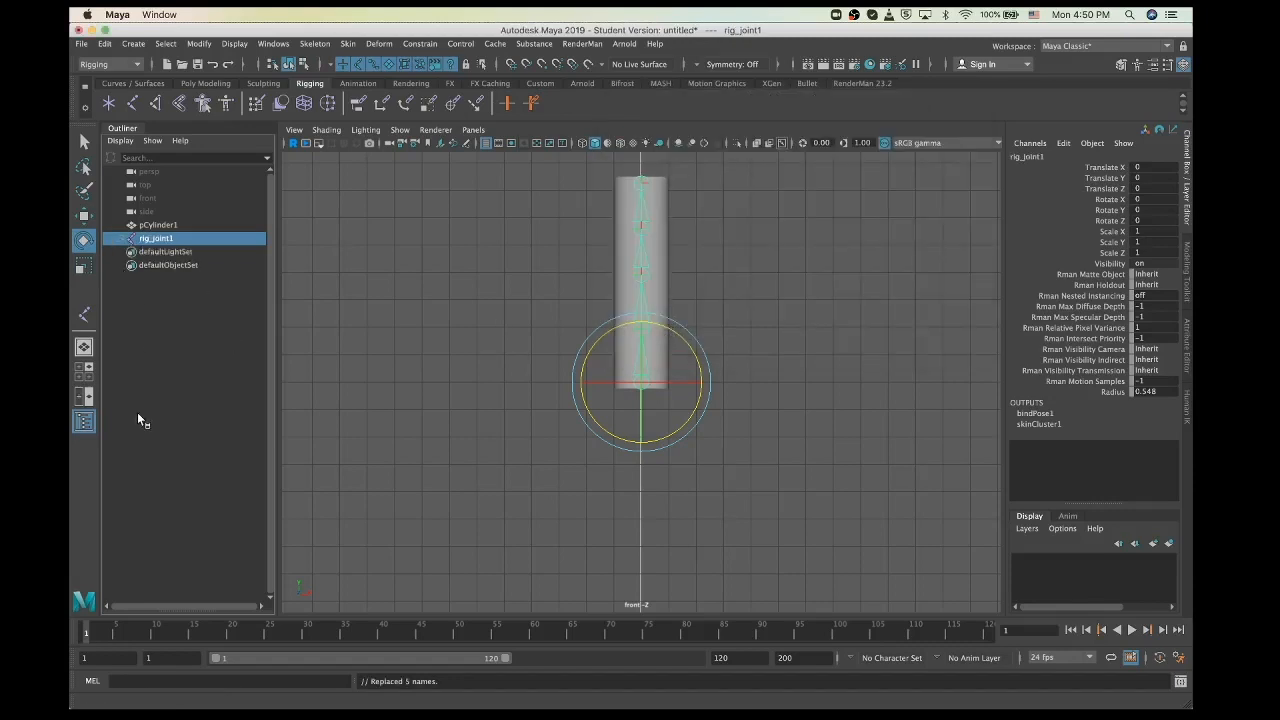
{"action": "left_click", "coordinate": [333, 503]}
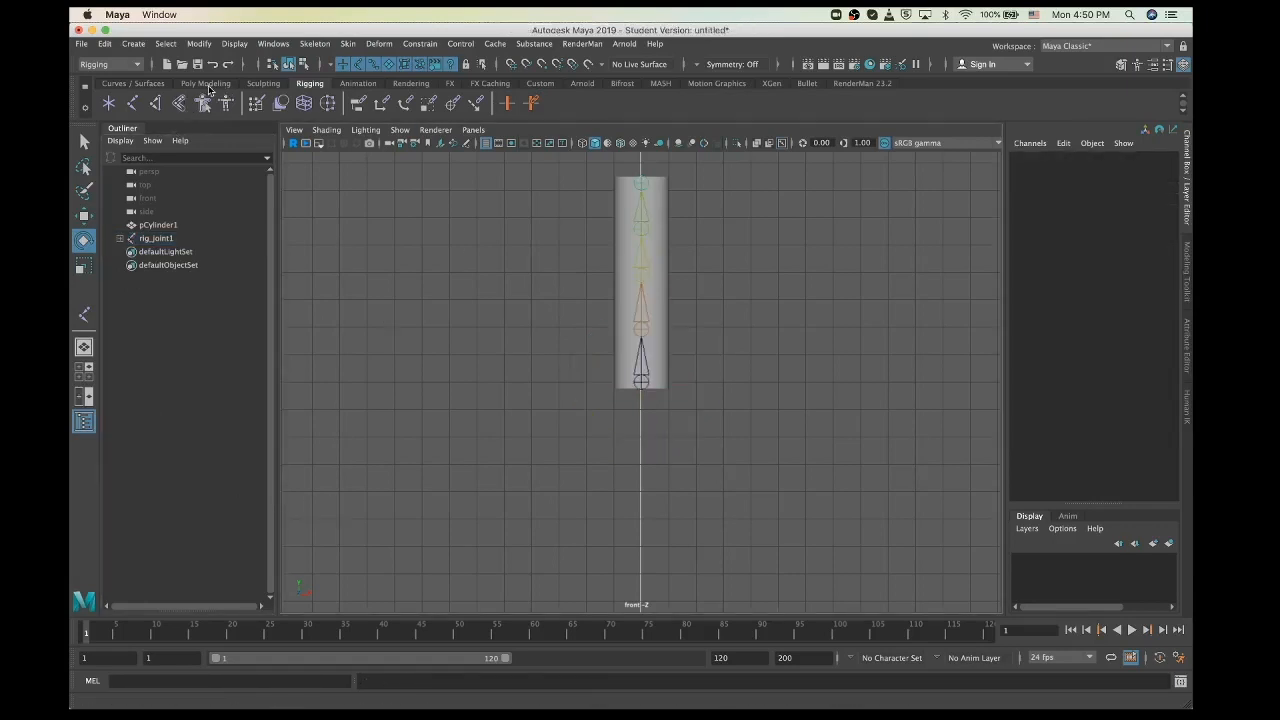
Create a NURBS circle at the origin around the base of the cylinder
{"action": "left_click", "coordinate": [133, 83]}
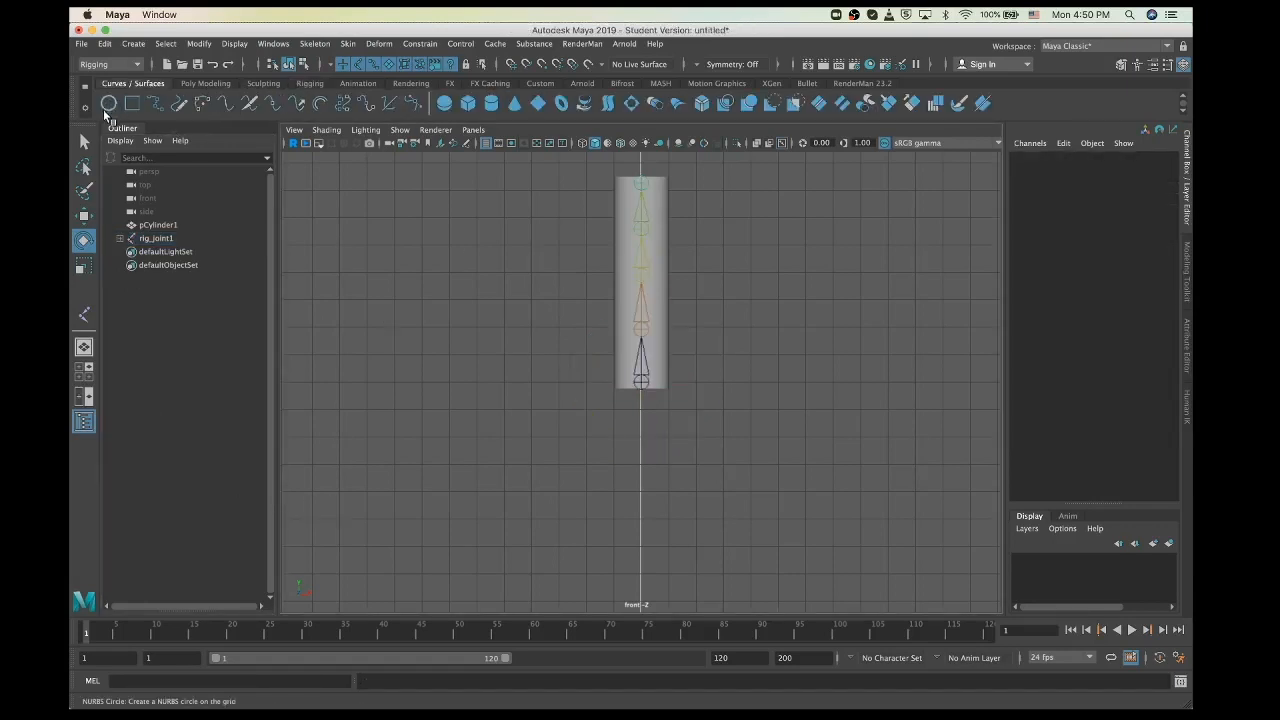
{"action": "left_click", "coordinate": [105, 108]}
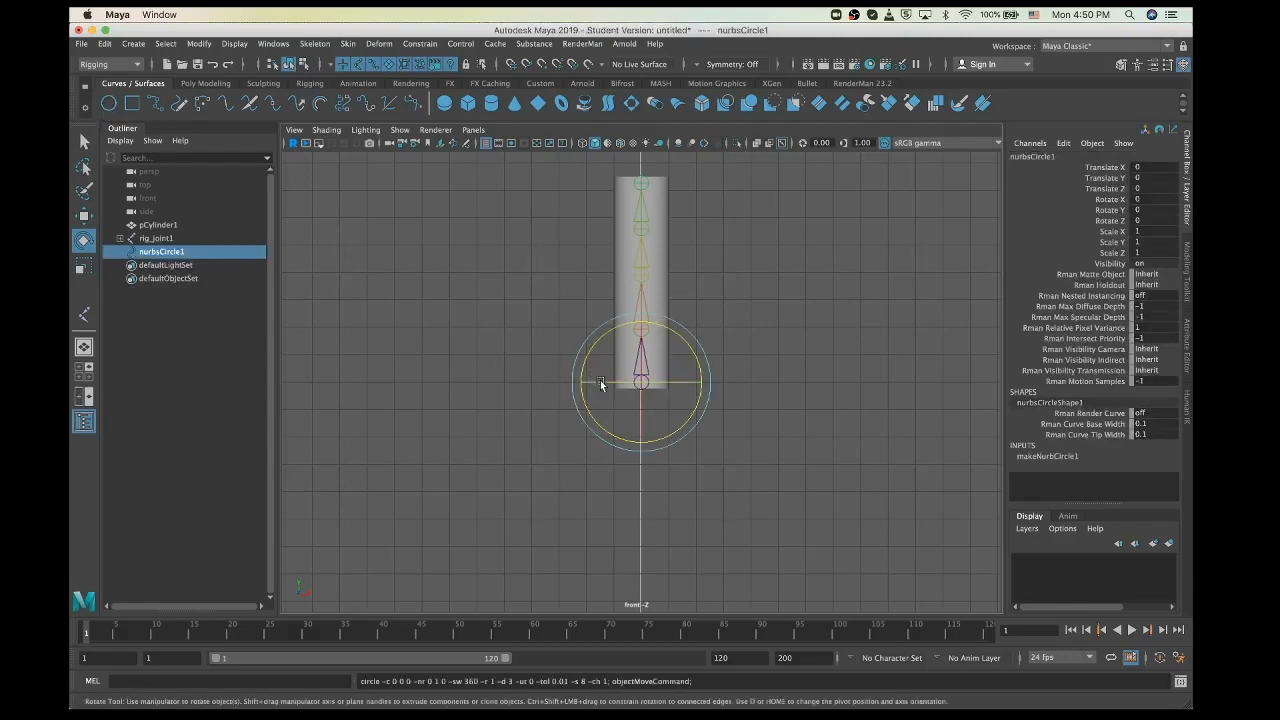
{"action": "scroll", "coordinate": [703, 468], "scroll_direction": "up", "scroll_amount": 5}
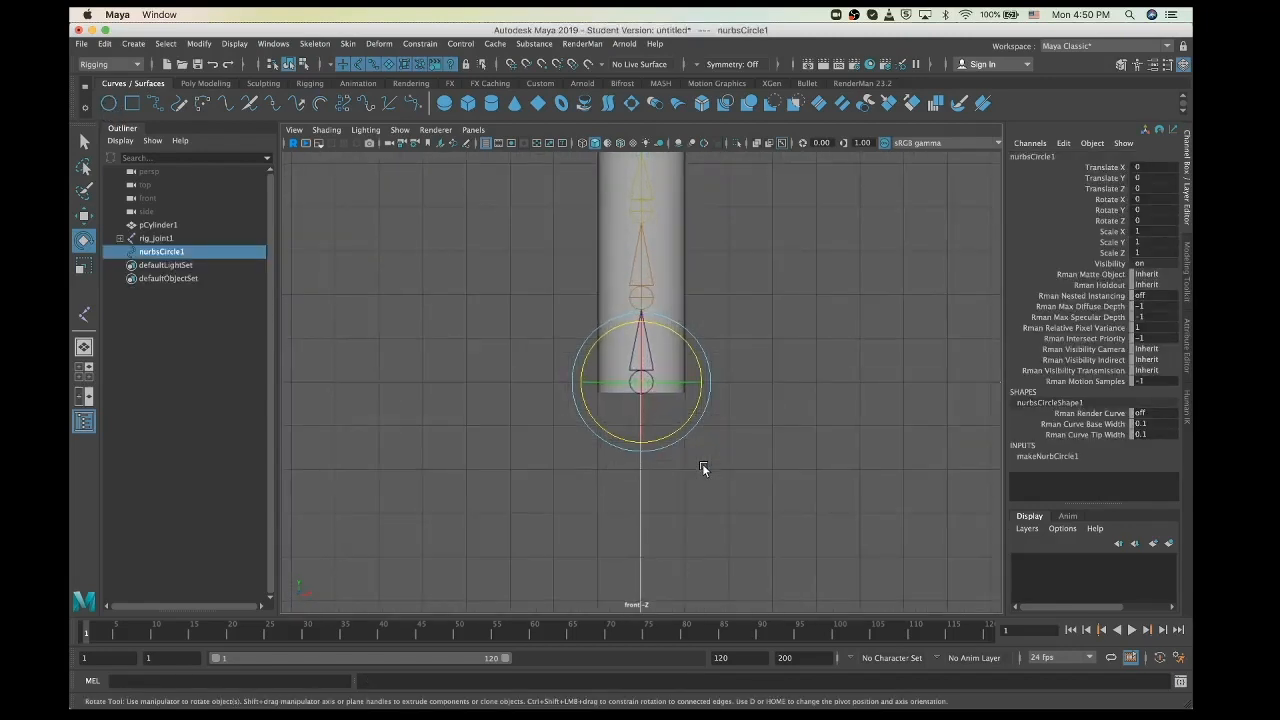
{"action": "scroll", "coordinate": [650, 461], "scroll_direction": "down", "scroll_amount": 3}
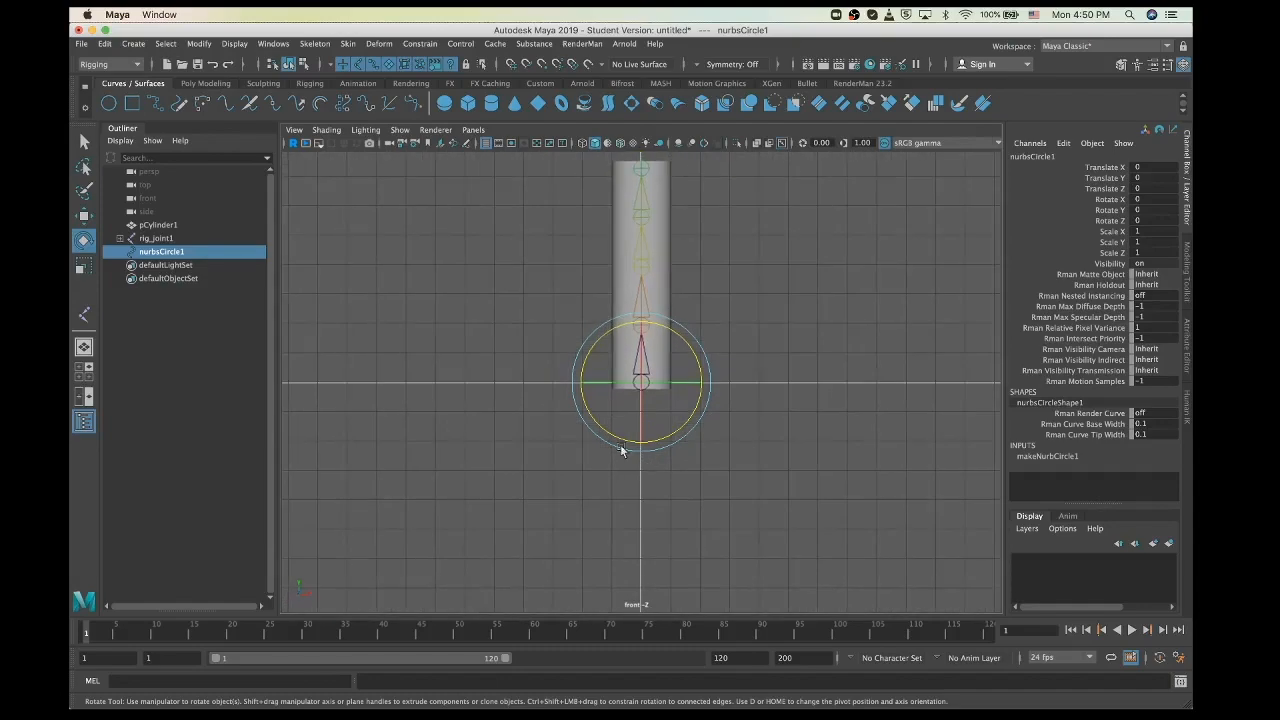
{"action": "left_click", "coordinate": [500, 435]}
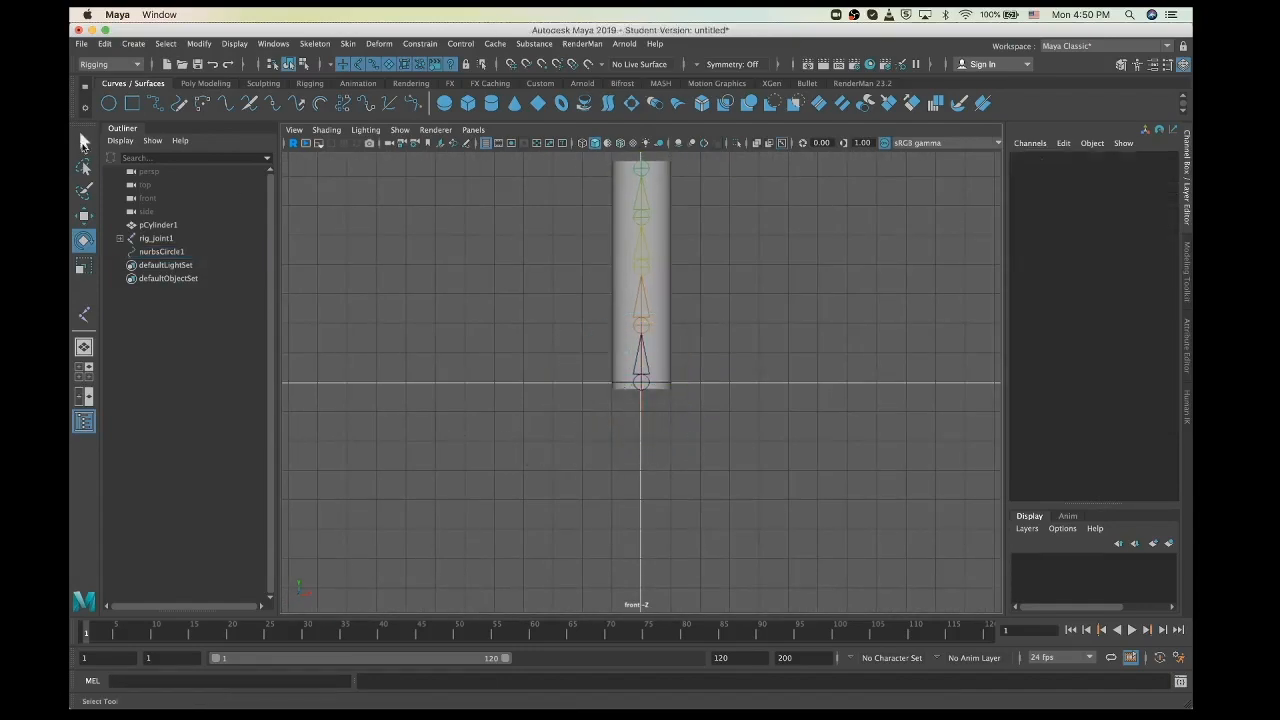
Scale nurbsCircle1 up uniformly to roughly three times the cylinder's width and show it in the full perspective view
{"action": "left_click", "coordinate": [150, 251]}
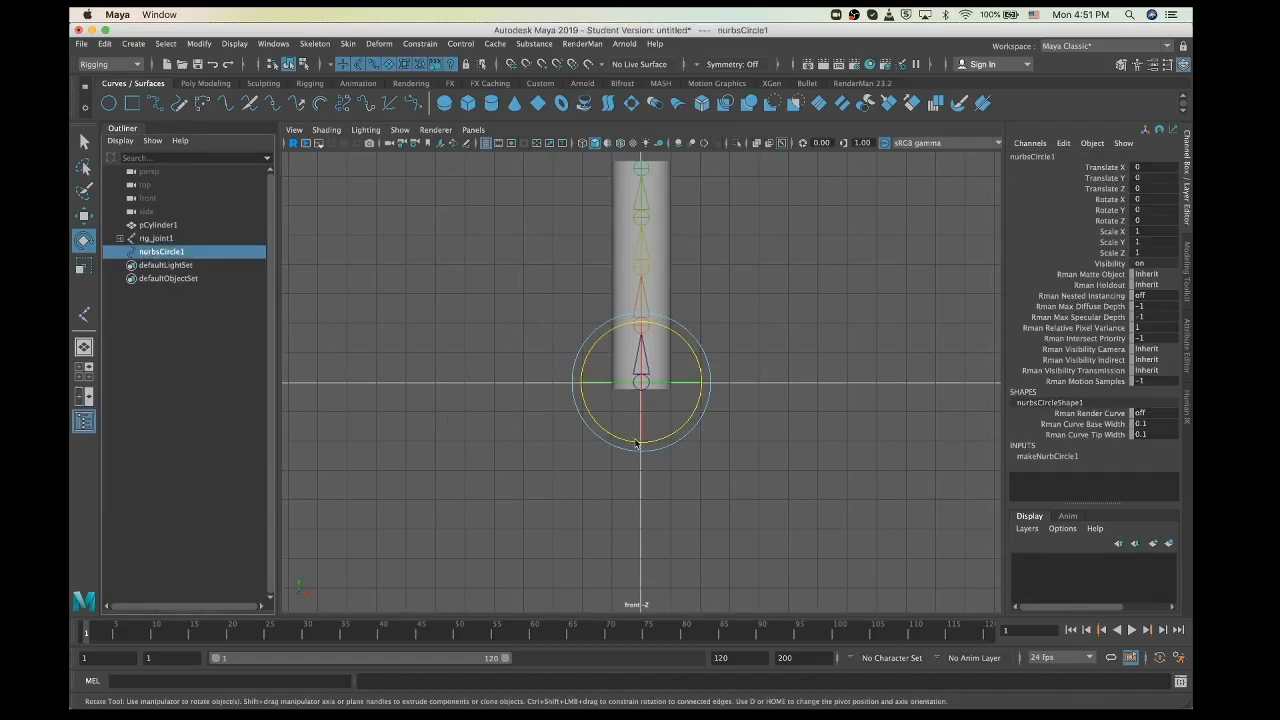
{"action": "key", "text": "r"}
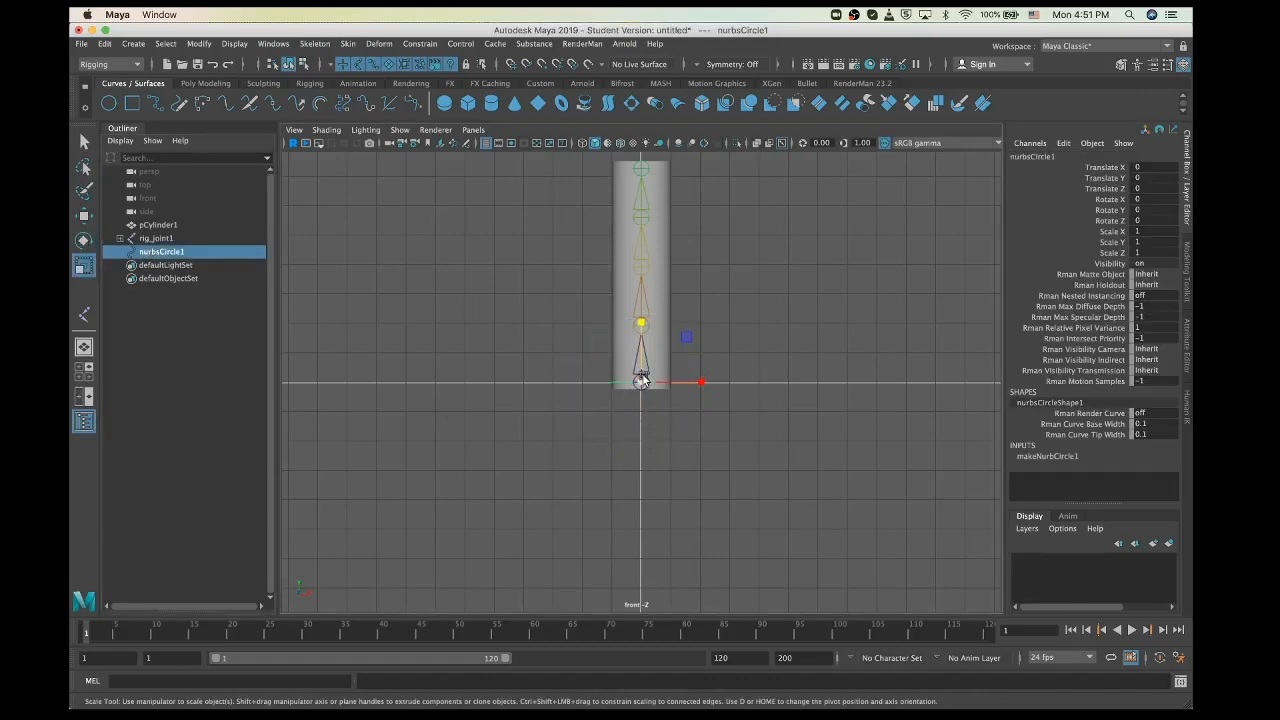
{"action": "left_click_drag", "start_coordinate": [641, 381], "coordinate": [716, 400]}
{"action": "left_click", "coordinate": [686, 434]}
{"action": "key", "text": "space"}
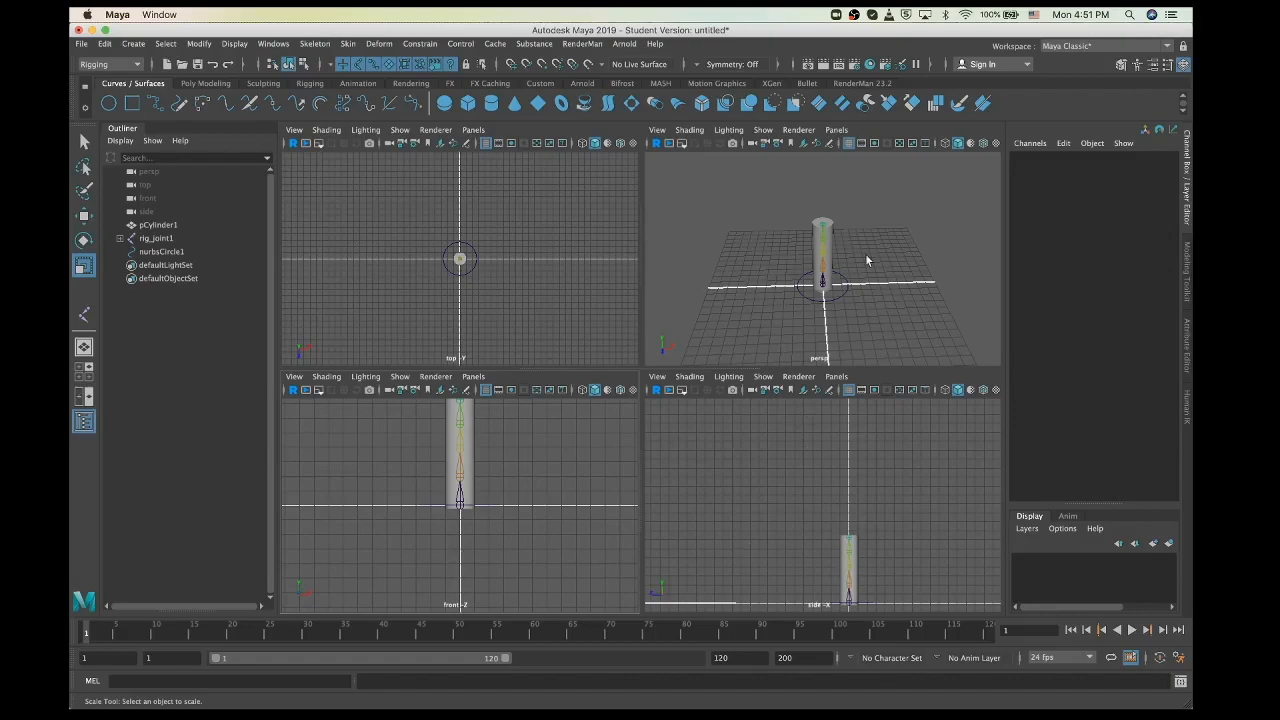
{"action": "scroll", "coordinate": [865, 253], "scroll_direction": "up", "scroll_amount": 5}
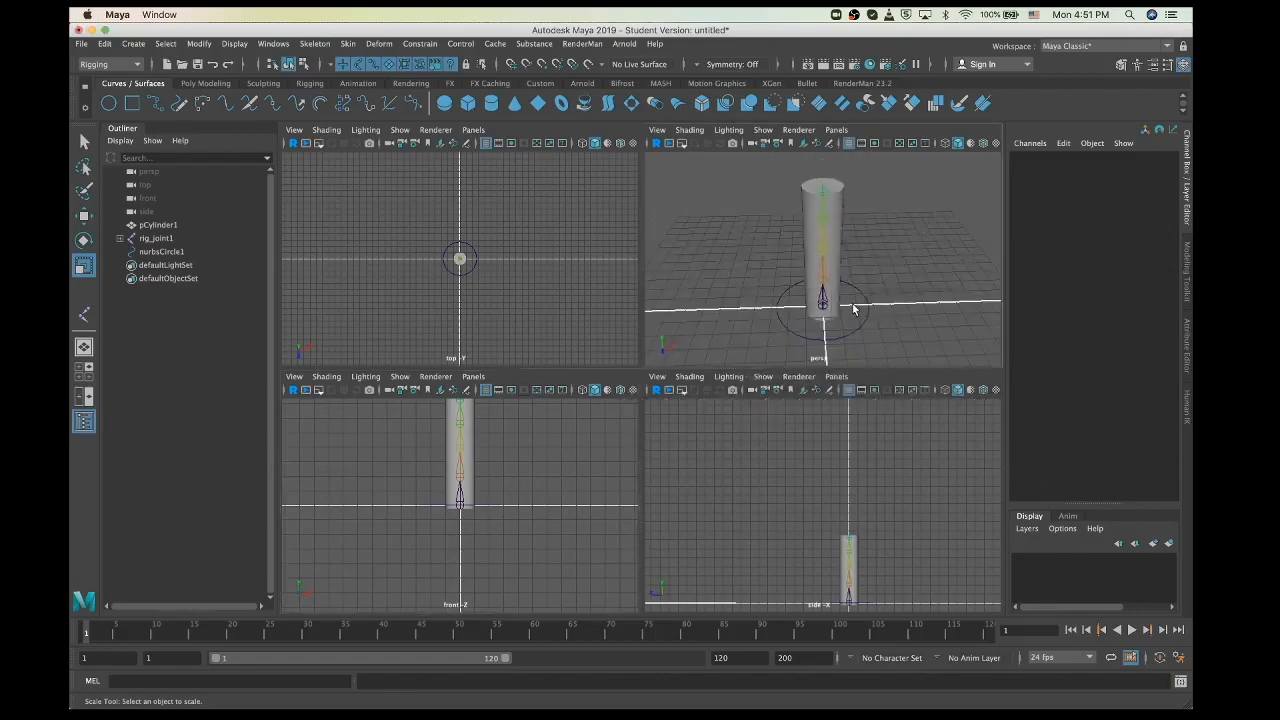
{"action": "key", "text": "space"}
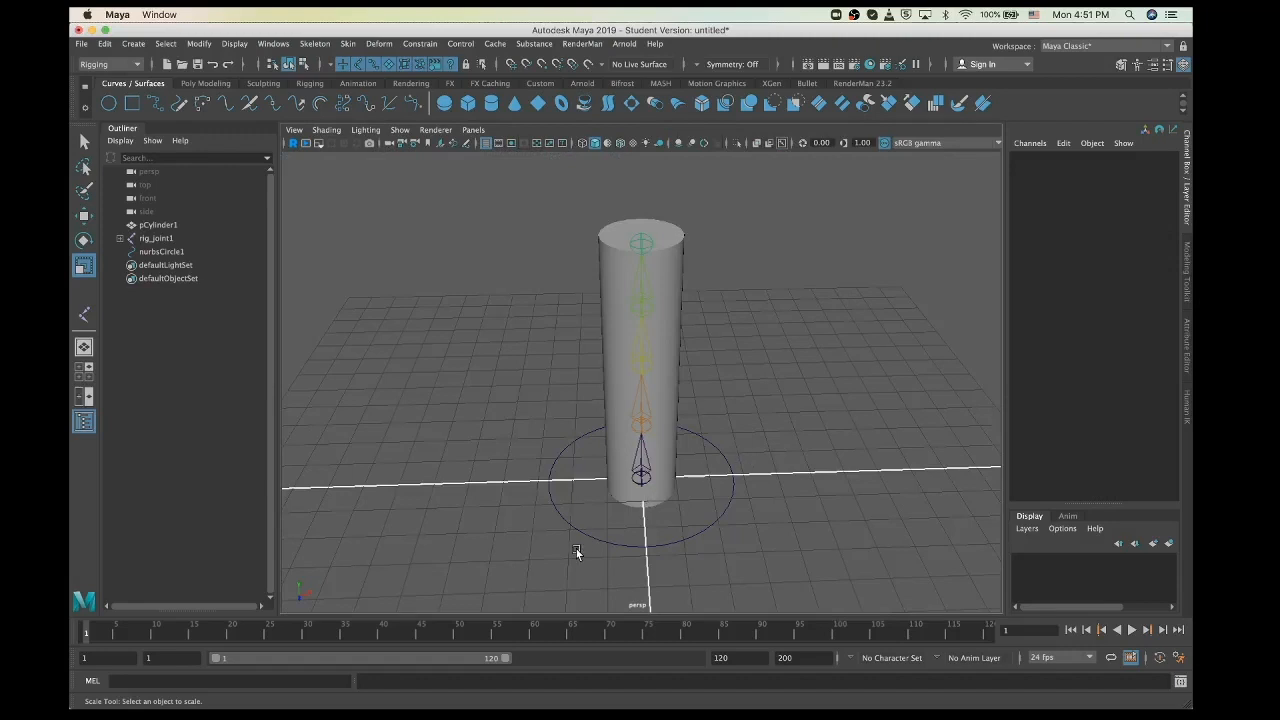
Snap nurbsCircle1 to the base joint of the cylinder and scale it down uniformly to about 2.09
{"action": "left_click_drag", "start_coordinate": [577, 551], "coordinate": [580, 500], "text": "alt"}
{"action": "left_click", "coordinate": [622, 571]}
{"action": "key", "text": "w"}
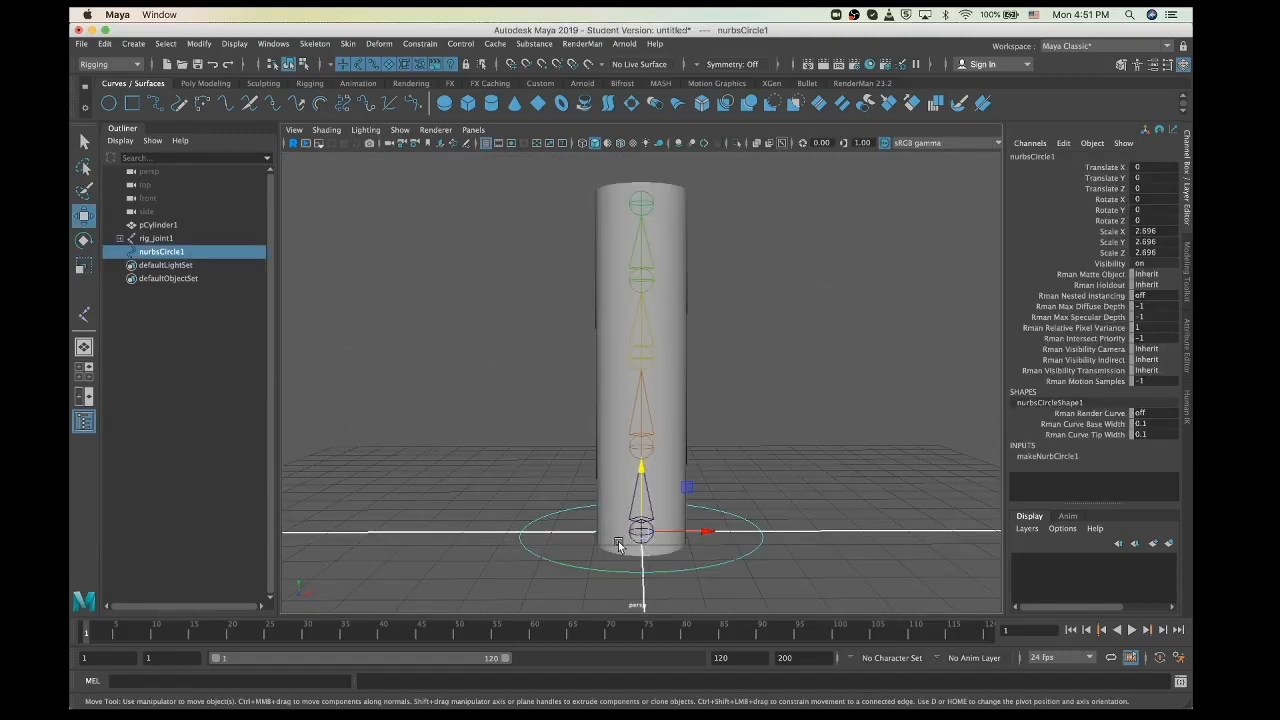
{"action": "key", "text": "v"}
{"action": "mouse_move", "coordinate": [636, 546]}
{"action": "left_mouse_down"}
{"action": "mouse_move", "coordinate": [646, 537]}
{"action": "mouse_move", "coordinate": [660, 566]}
{"action": "mouse_move", "coordinate": [640, 520]}
{"action": "mouse_move", "coordinate": [640, 357]}
{"action": "mouse_move", "coordinate": [643, 537]}
{"action": "left_mouse_up"}
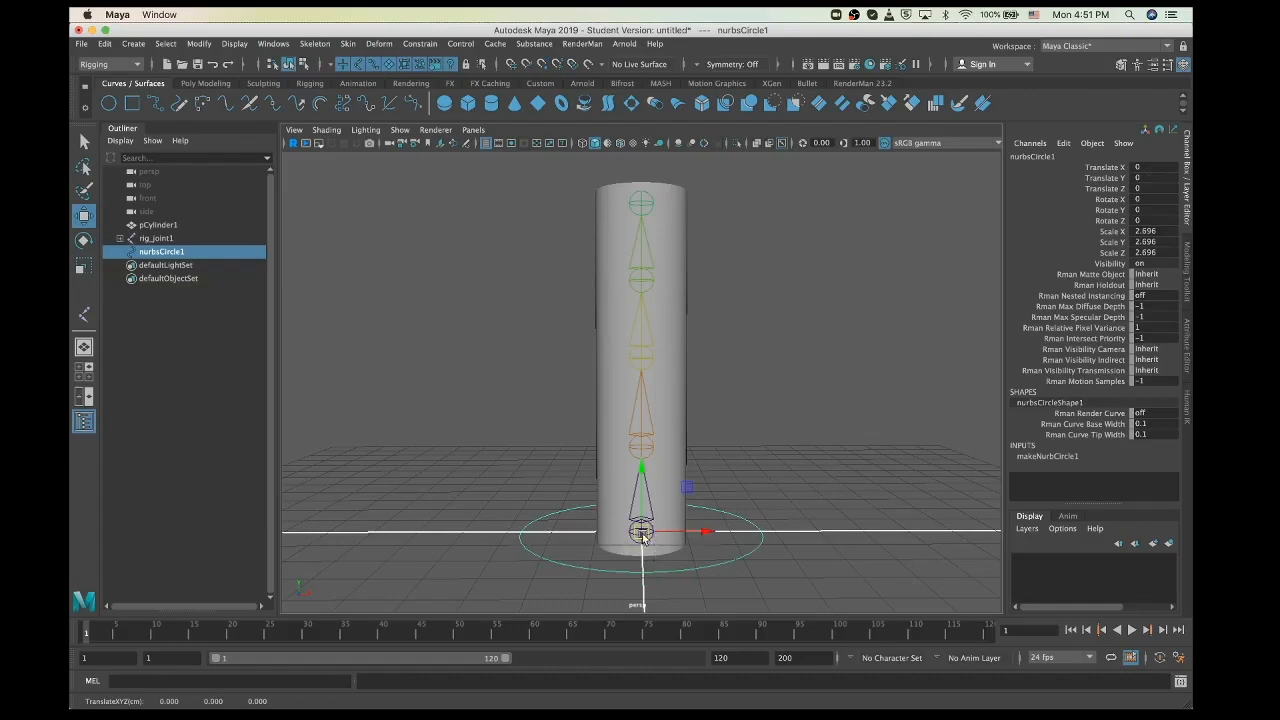
{"action": "key", "text": "r"}
{"action": "left_click_drag", "start_coordinate": [634, 540], "coordinate": [598, 532]}
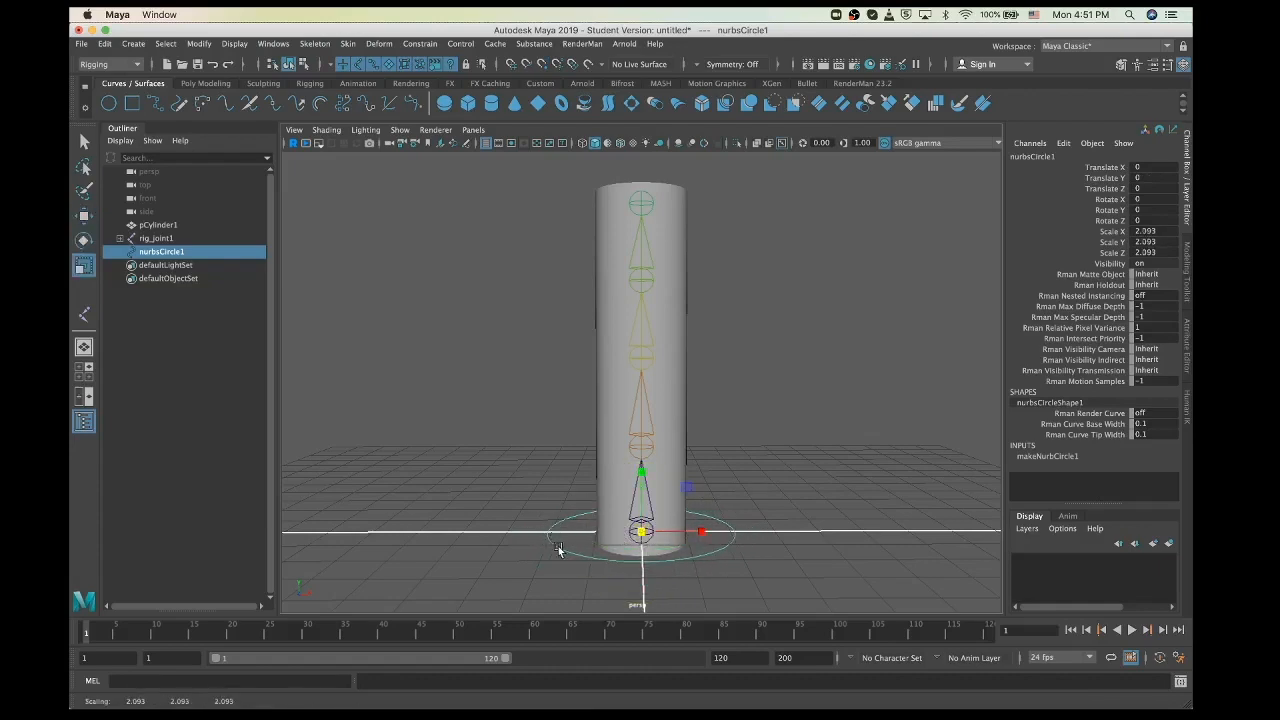
Duplicate nurbsCircle1 and move the copy up the cylinder, snapping its centre to the second joint
{"action": "key", "text": "super+d"}
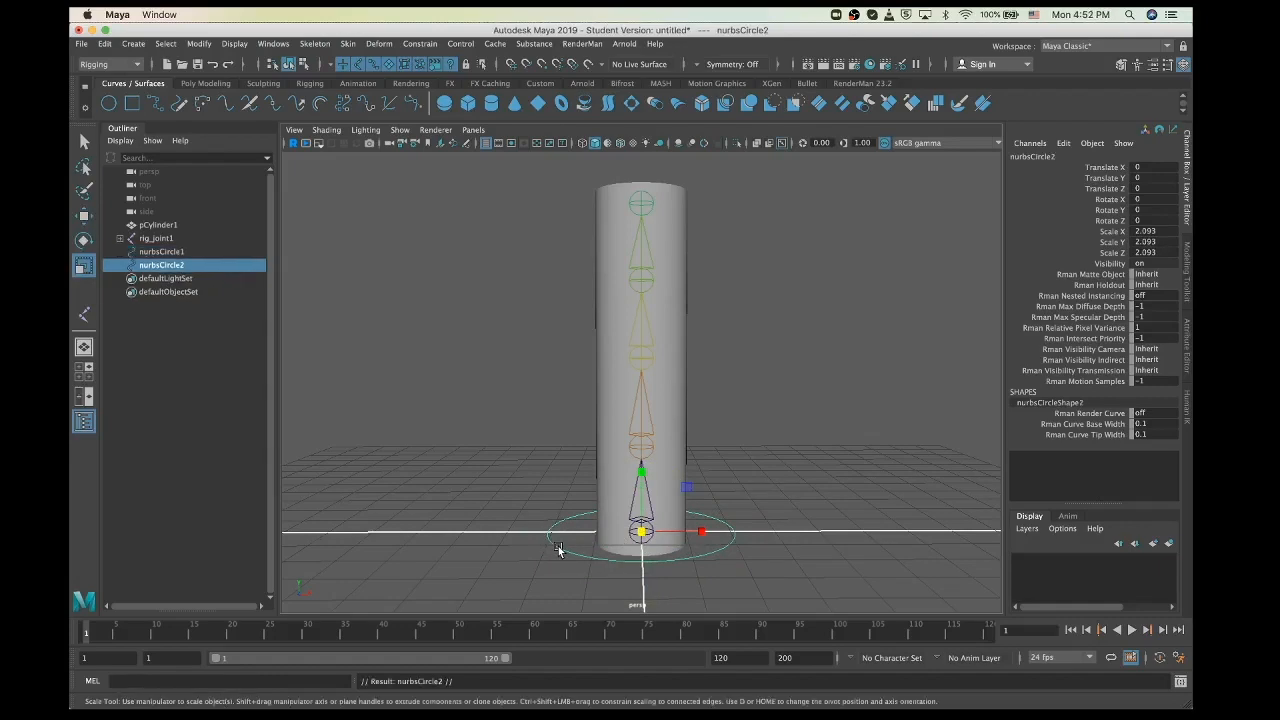
{"action": "key", "text": "w"}
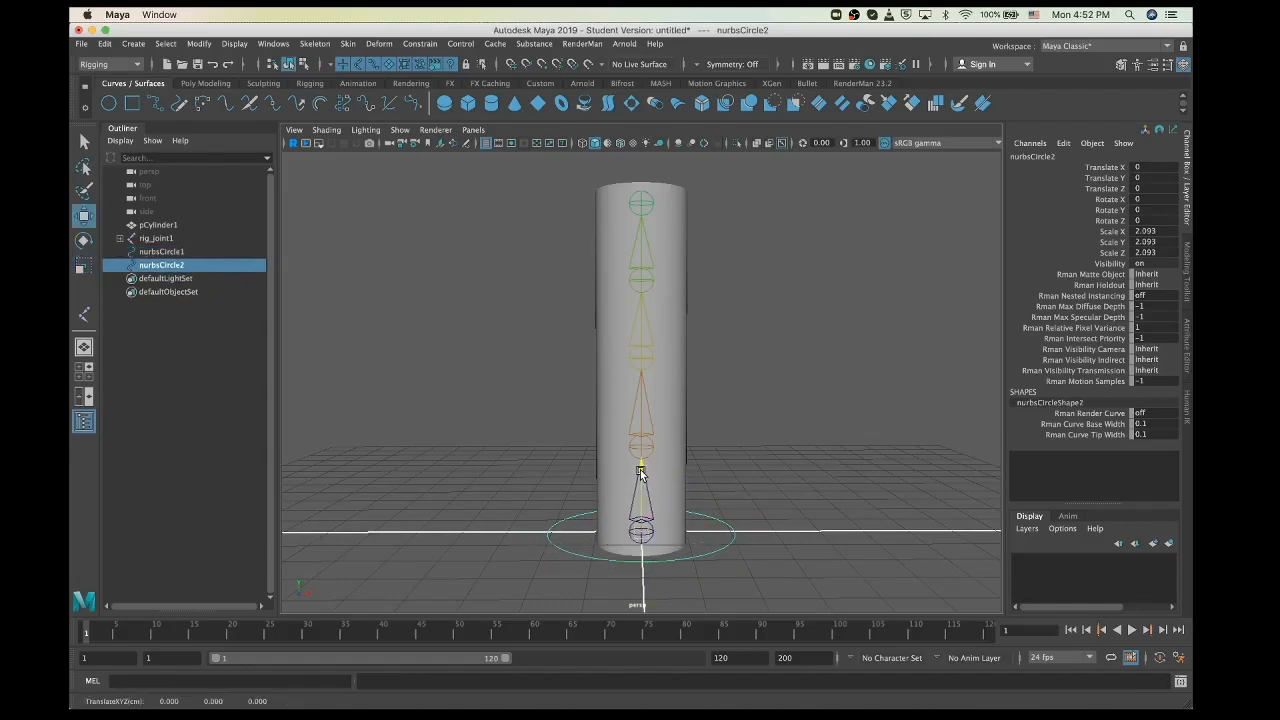
{"action": "left_click_drag", "start_coordinate": [641, 474], "coordinate": [641, 442]}
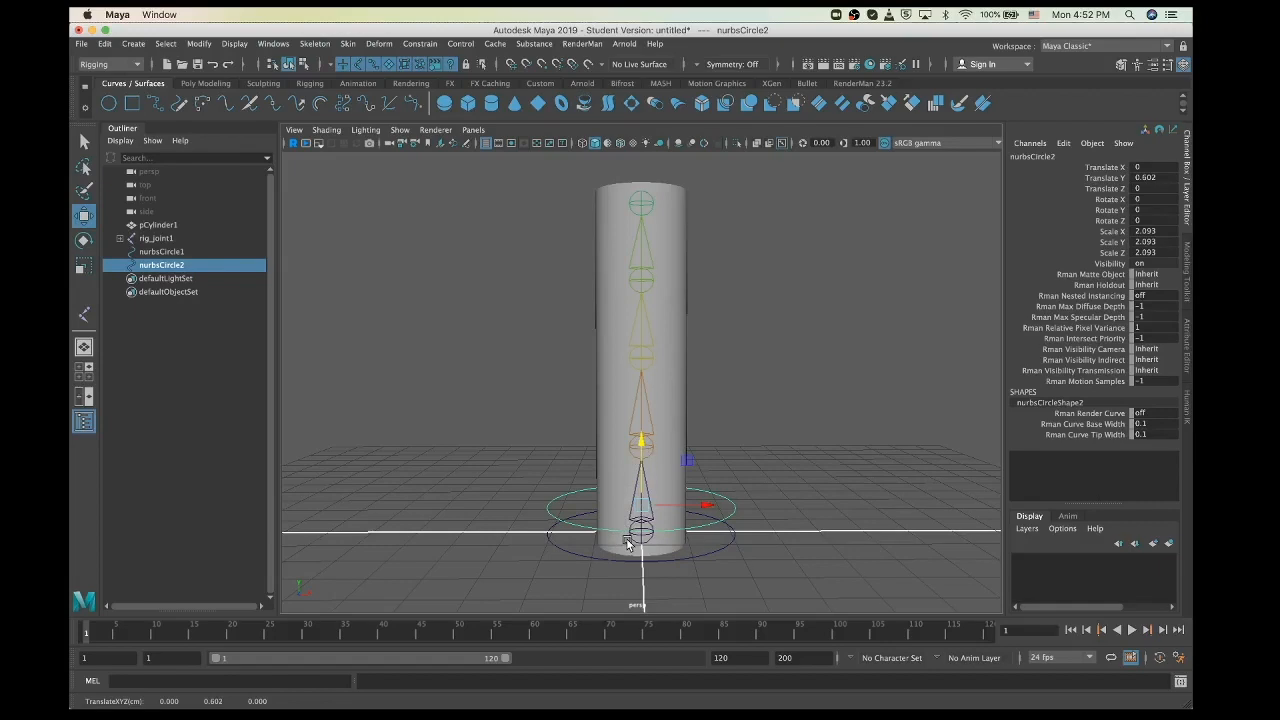
{"action": "key", "text": "x"}
{"action": "left_click_drag", "start_coordinate": [640, 526], "coordinate": [641, 448]}
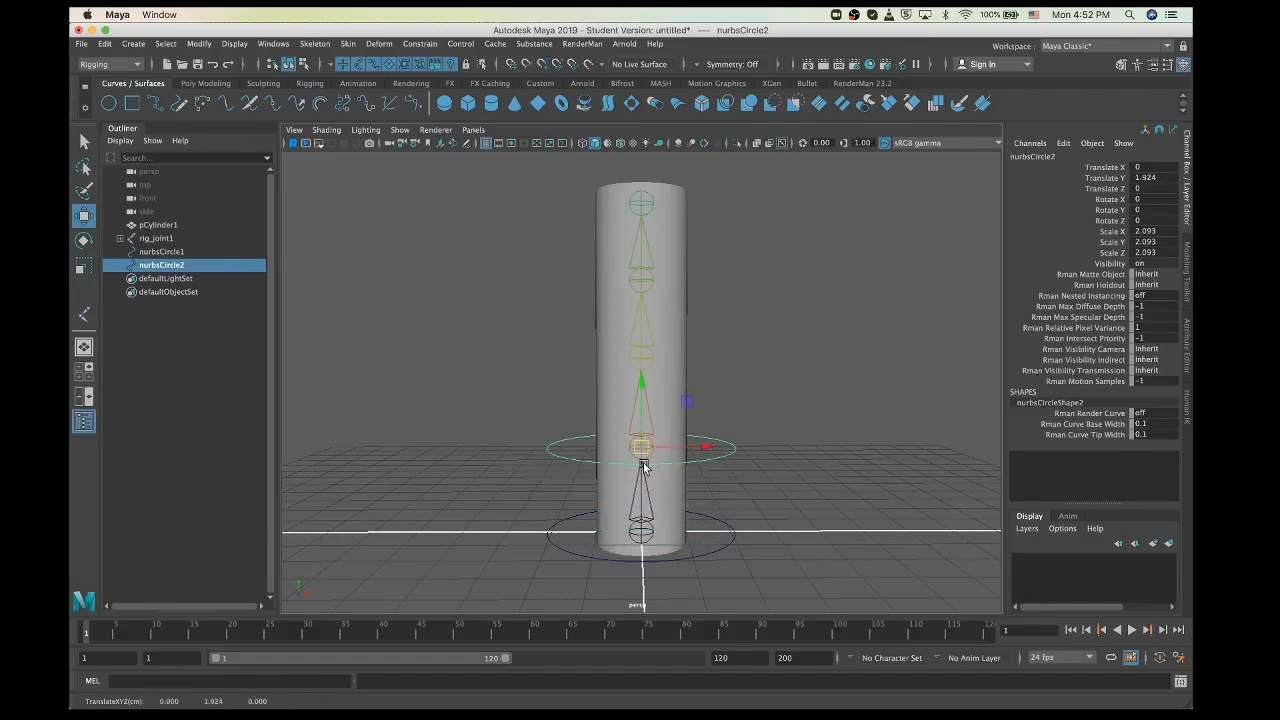
Scale nurbsCircle2 down uniformly to about 1.86 and keep it selected
{"action": "key", "text": "e"}
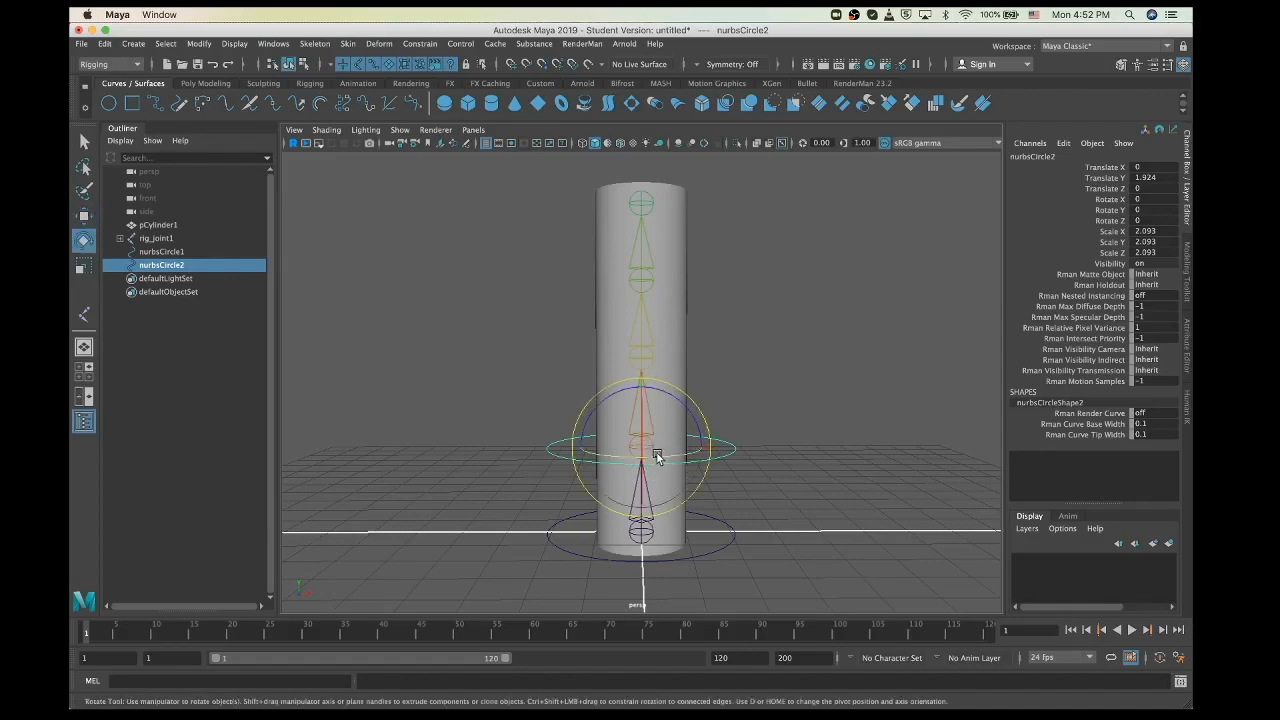
{"action": "key", "text": "r"}
{"action": "left_click_drag", "start_coordinate": [652, 452], "coordinate": [515, 430]}
{"action": "left_click", "coordinate": [518, 431]}
{"action": "left_click", "coordinate": [611, 457]}
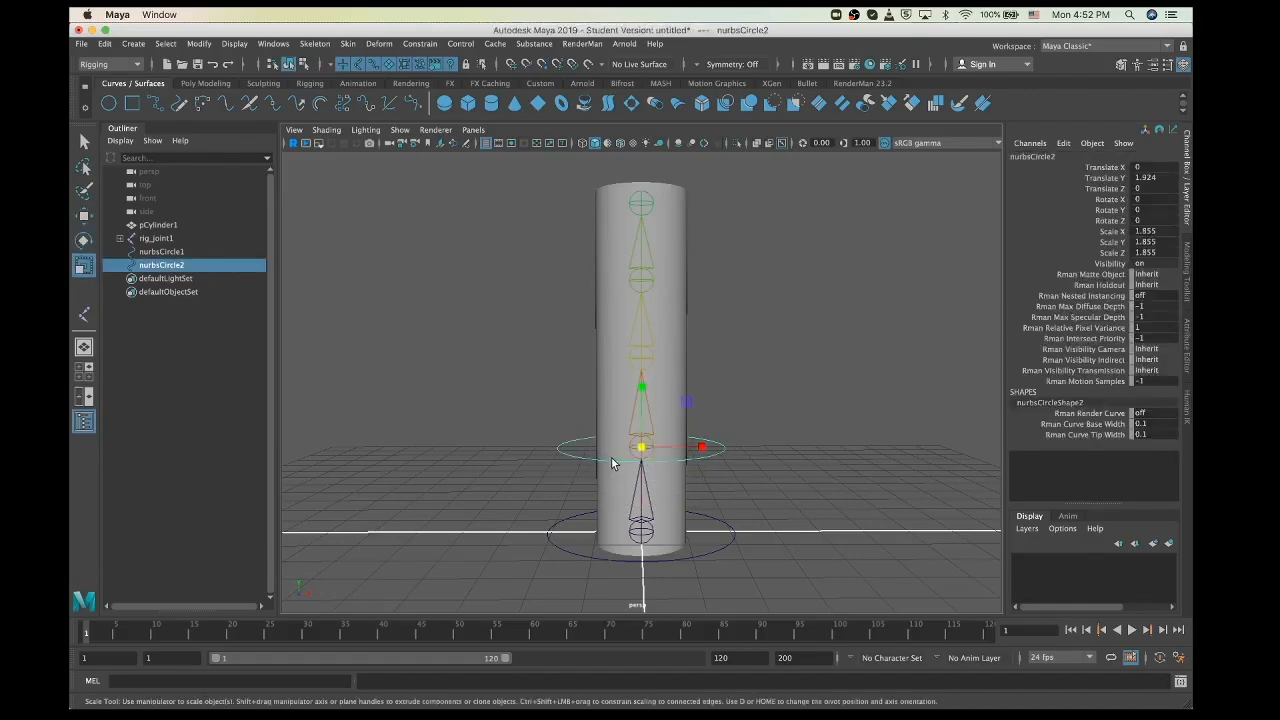
Duplicate nurbsCircle2 and snap the copy to the third joint of the chain
{"action": "key", "text": "ctrl+d"}
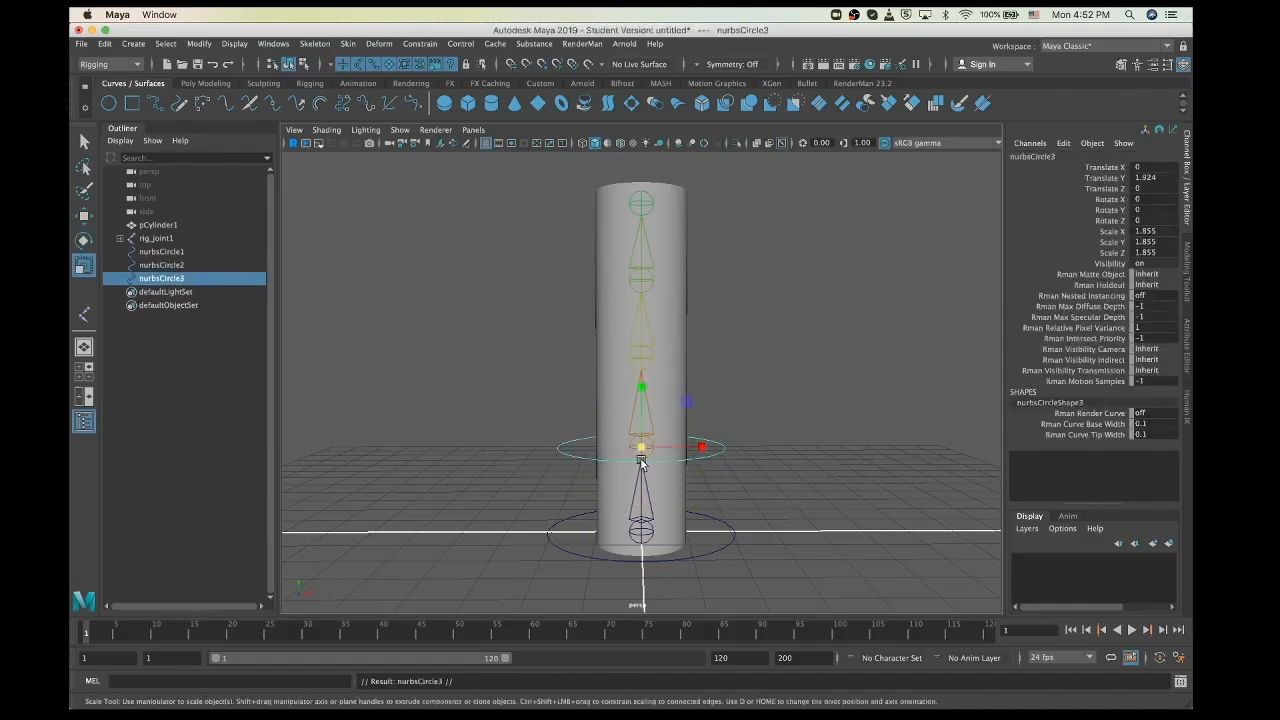
{"action": "key", "text": "v"}
{"action": "key", "text": "w"}
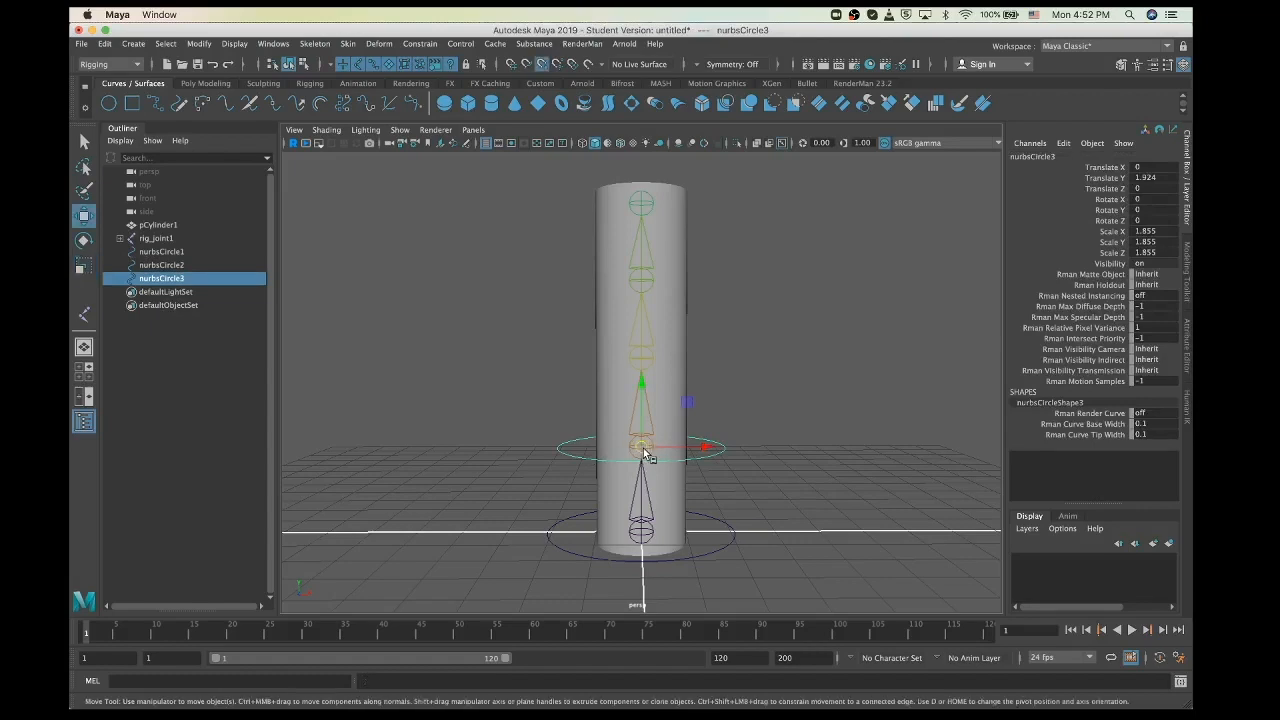
{"action": "left_click_drag", "start_coordinate": [640, 452], "coordinate": [641, 360]}
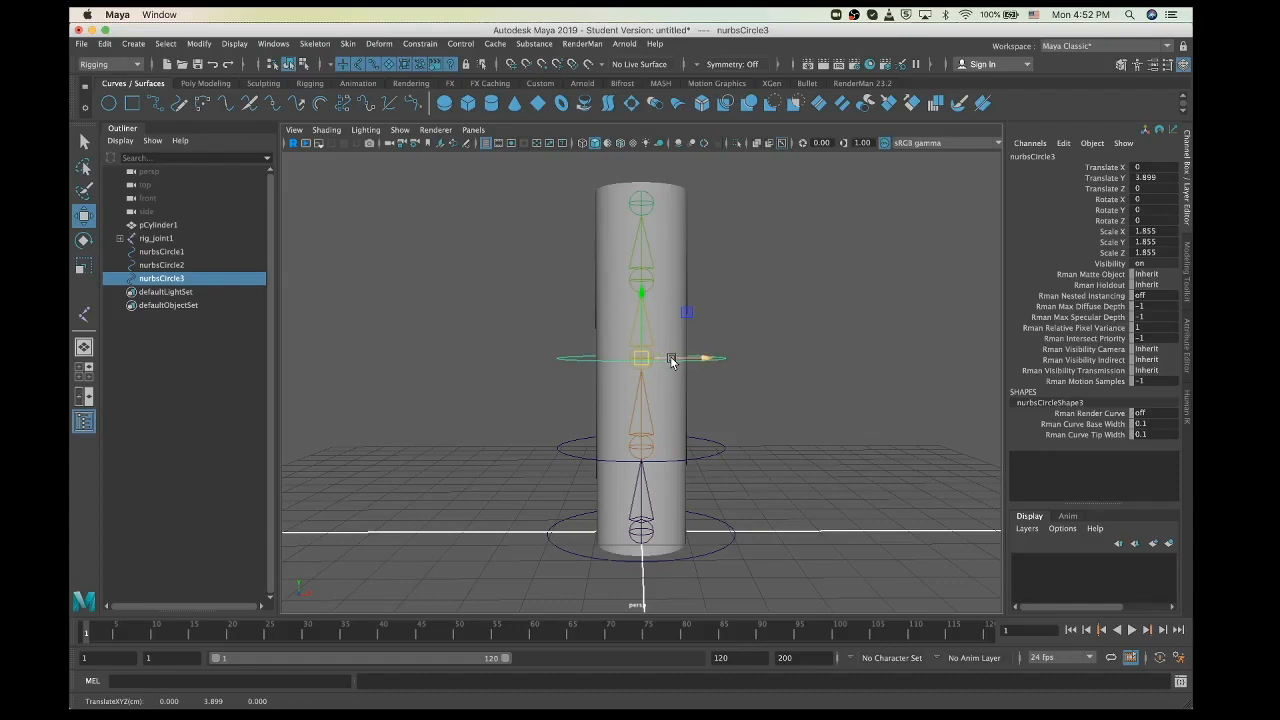
Duplicate nurbsCircle3, snap the copy to the fourth joint, and scale it down uniformly to about 1.64
{"action": "key", "text": "ctrl+d"}
{"action": "left_click_drag", "start_coordinate": [645, 291], "coordinate": [644, 245]}
{"action": "key", "text": "v"}
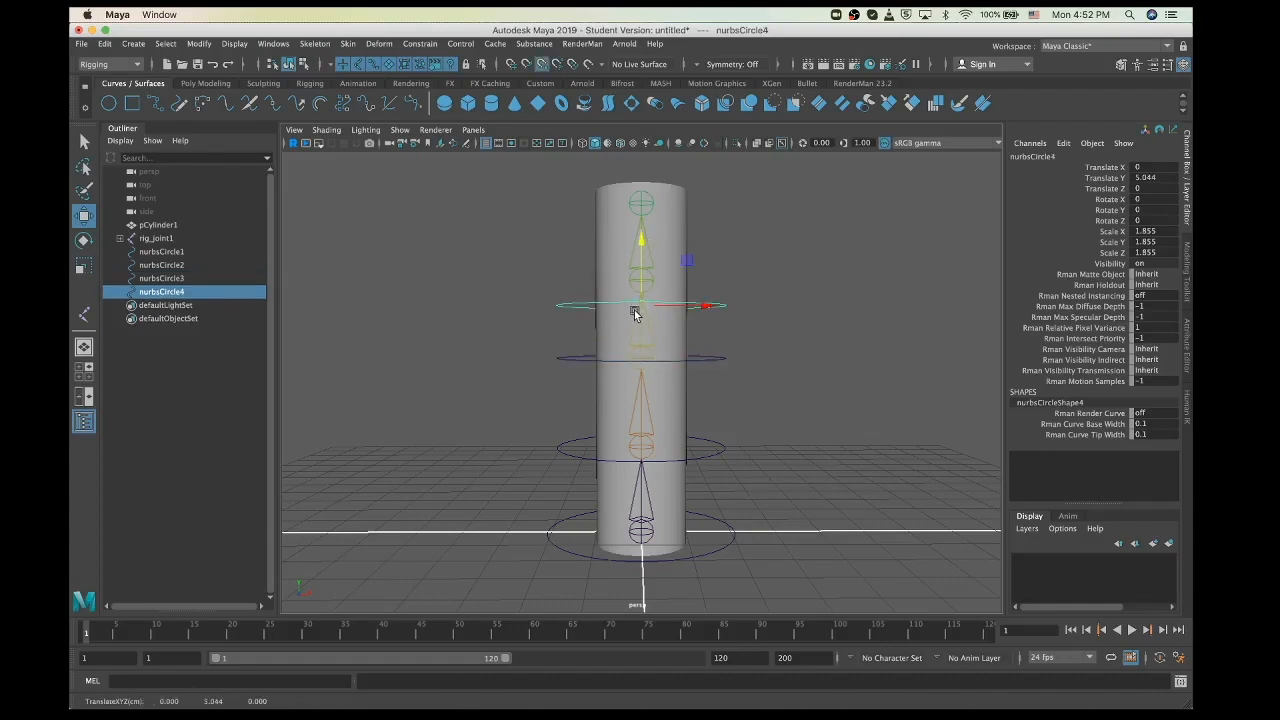
{"action": "mouse_move", "coordinate": [637, 312]}
{"action": "left_mouse_down"}
{"action": "mouse_move", "coordinate": [646, 280]}
{"action": "mouse_move", "coordinate": [622, 283]}
{"action": "mouse_move", "coordinate": [628, 297]}
{"action": "left_mouse_up"}
{"action": "key", "text": "r"}
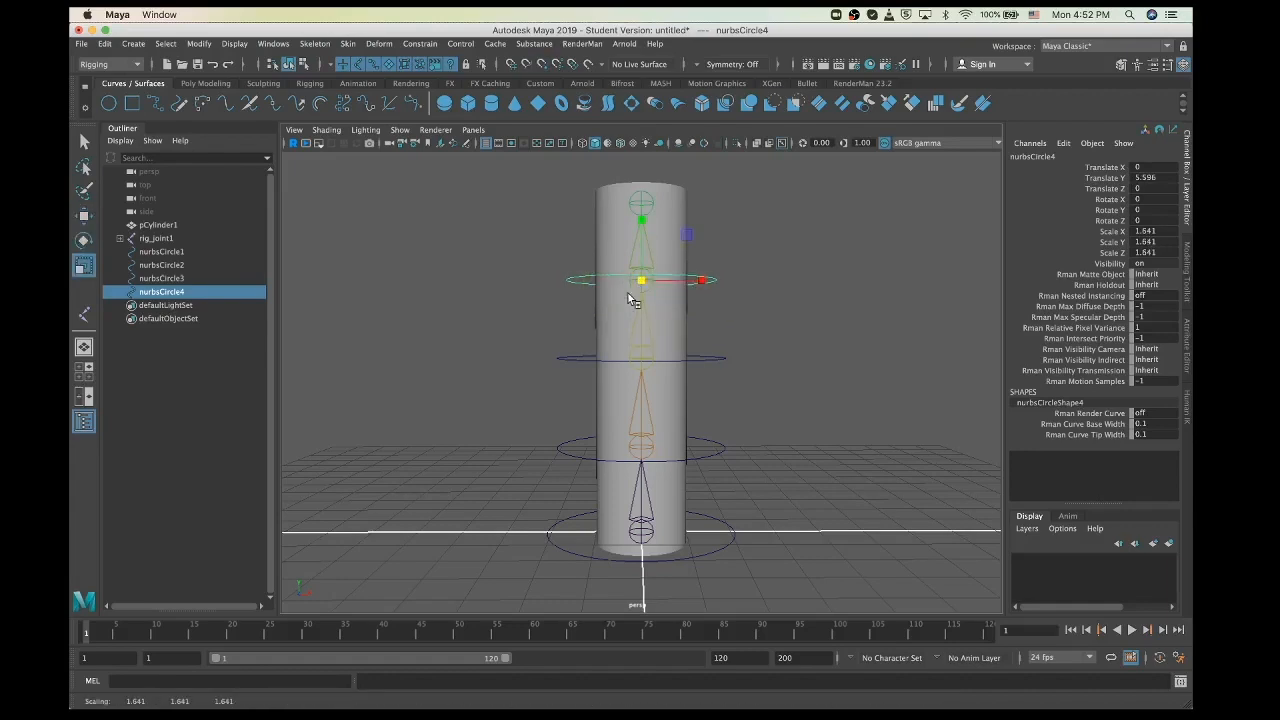
Duplicate nurbsCircle4 and snap the copy to the fifth joint at the cylinder's upper end
{"action": "key", "text": "w"}
{"action": "key", "text": "super+d"}
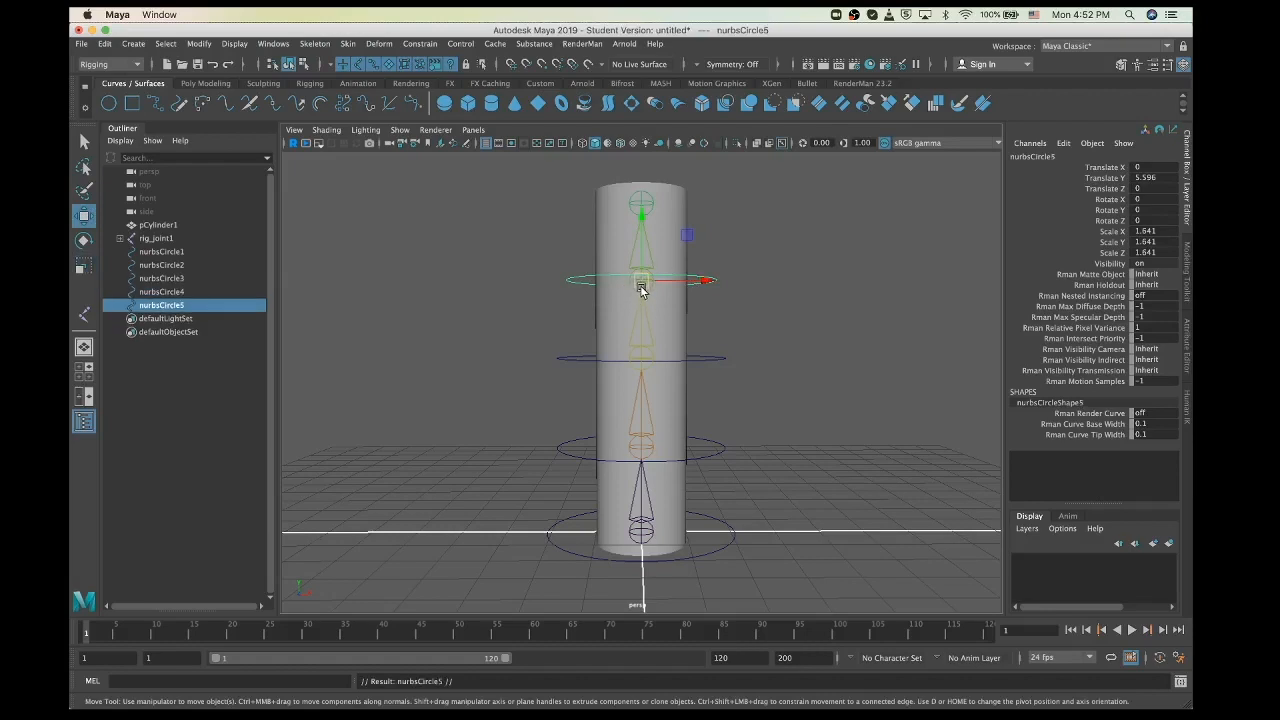
{"action": "left_click_drag", "start_coordinate": [648, 212], "coordinate": [643, 193]}
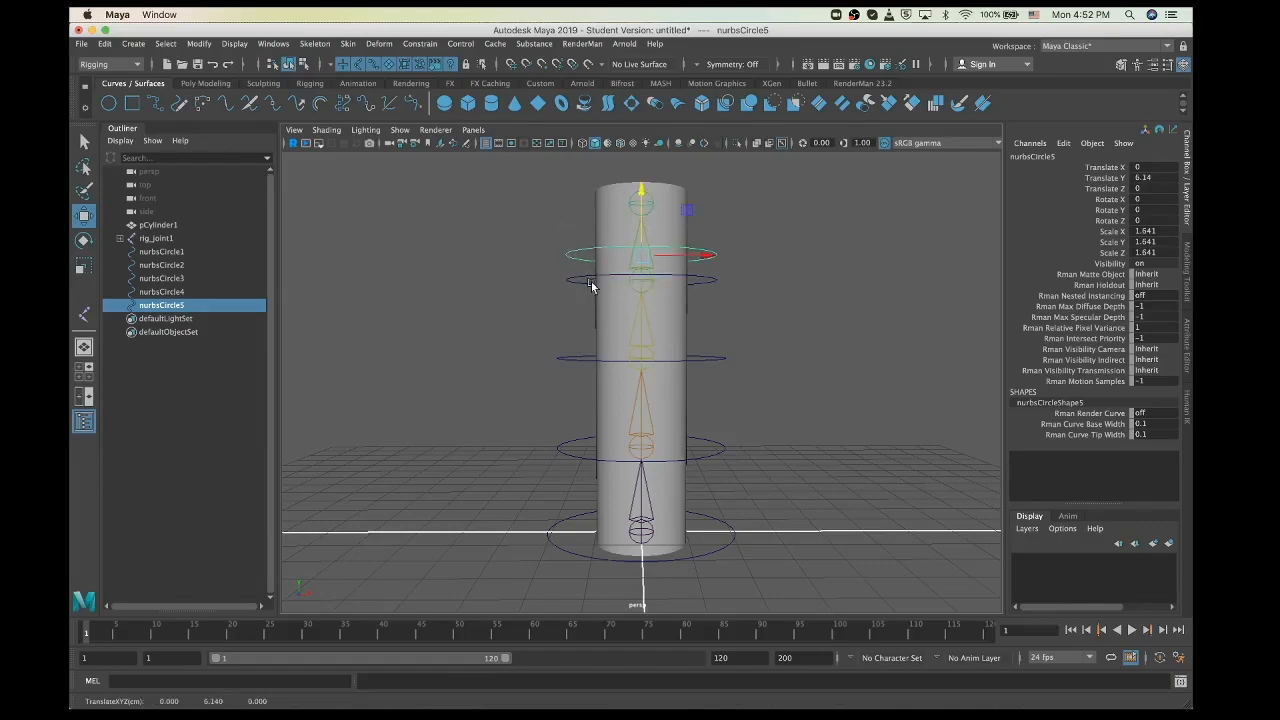
{"action": "key", "text": "v"}
{"action": "left_click_drag", "start_coordinate": [642, 261], "coordinate": [646, 206]}
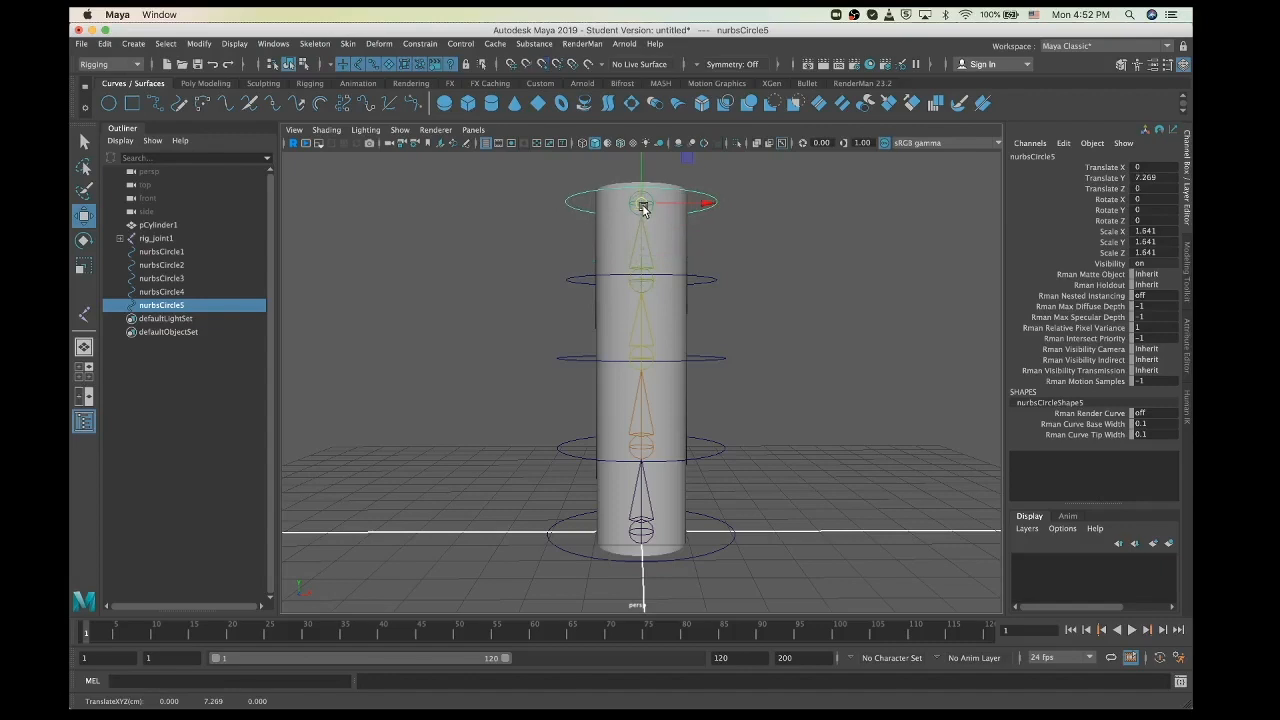
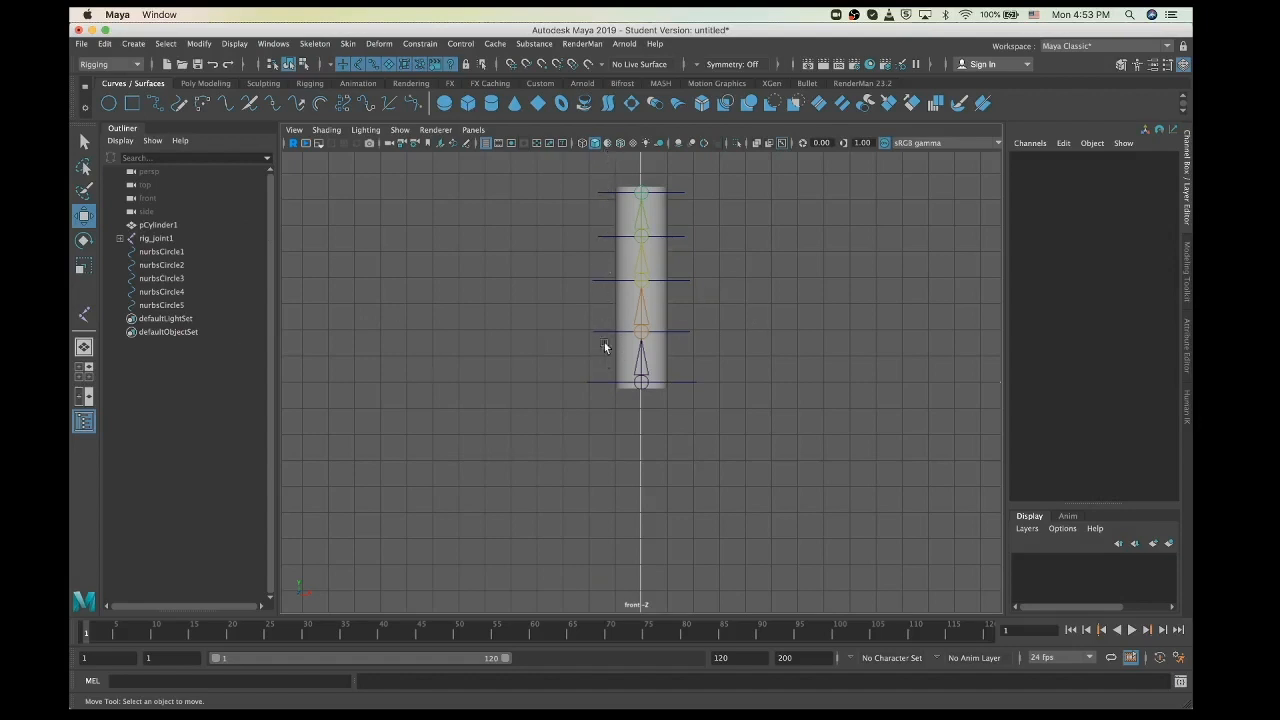
Expand the rig_joint1 hierarchy for reference and parent nurbsCircle2 under nurbsCircle1
{"action": "left_click", "coordinate": [120, 240]}
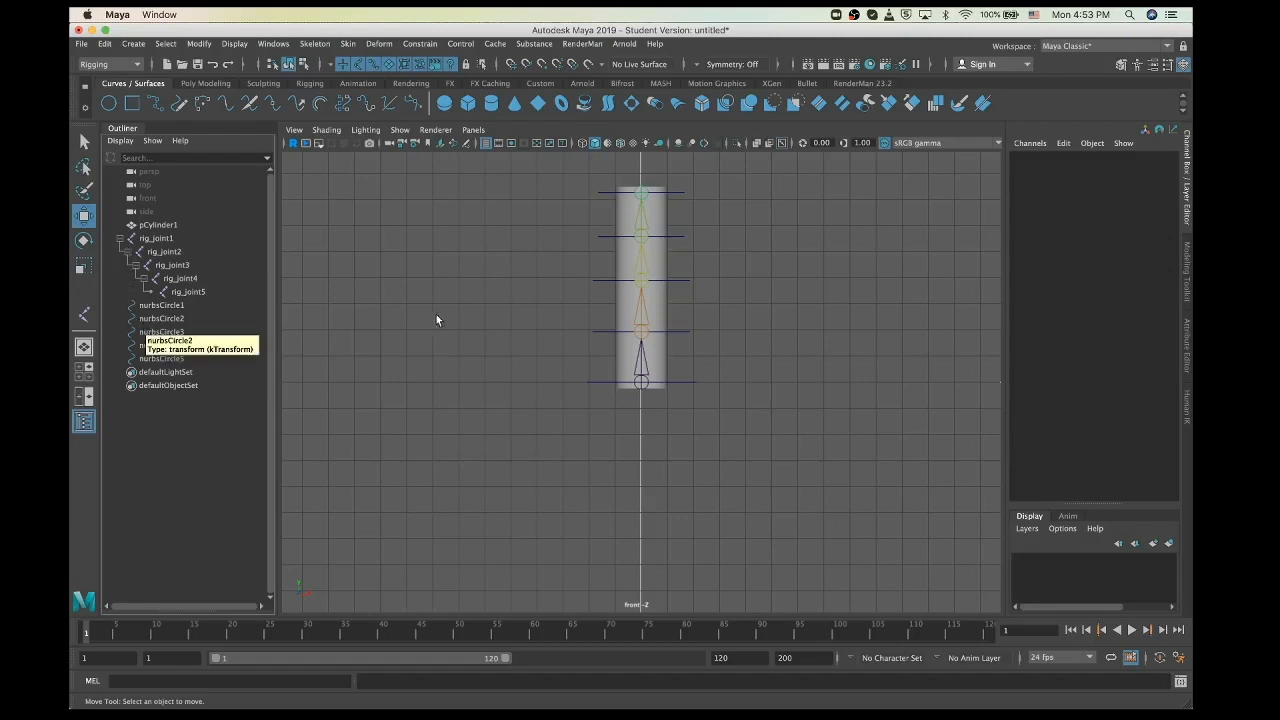
{"action": "left_click", "coordinate": [598, 382]}
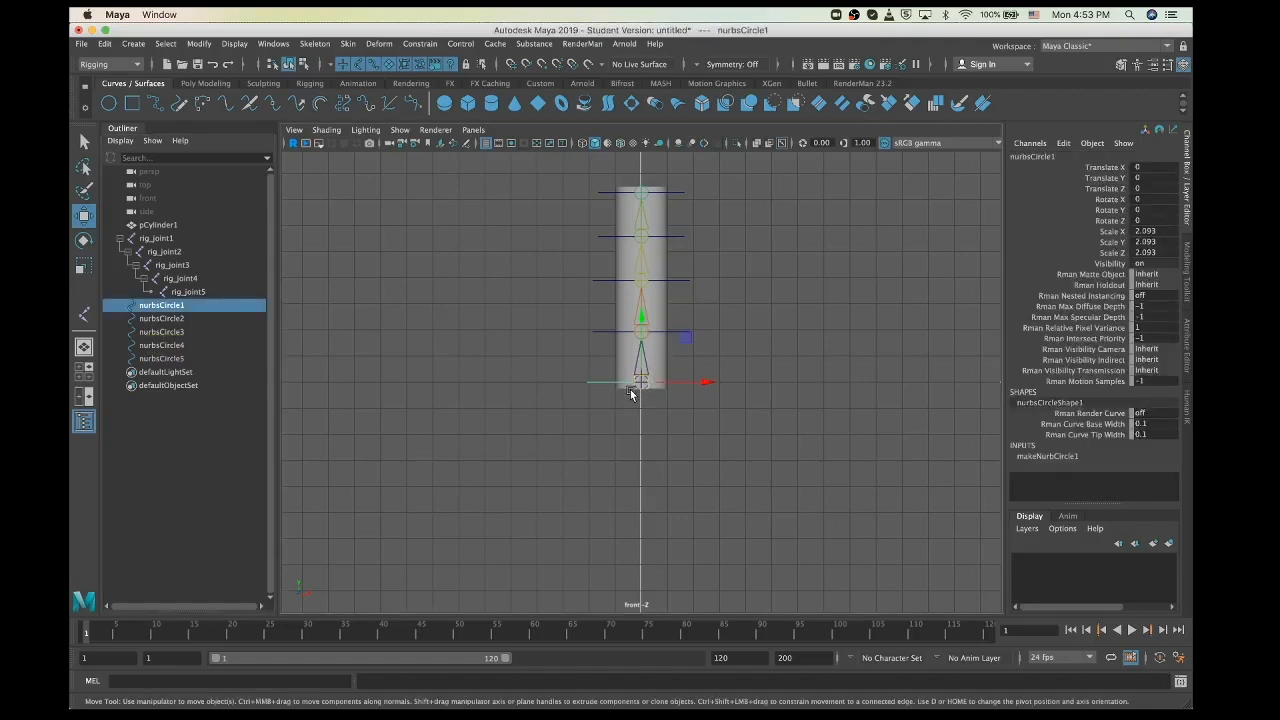
{"action": "left_click", "coordinate": [602, 333]}
{"action": "left_click", "coordinate": [602, 330]}
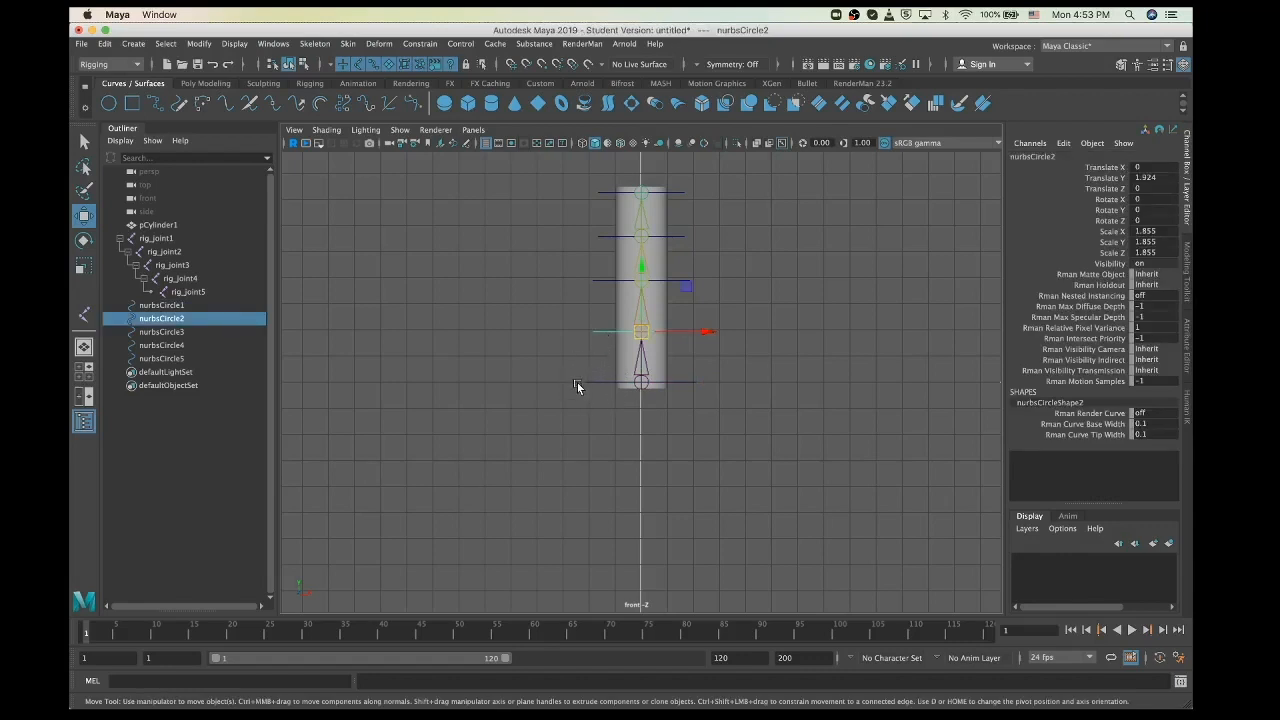
{"action": "left_click", "coordinate": [158, 306], "text": "ctrl"}
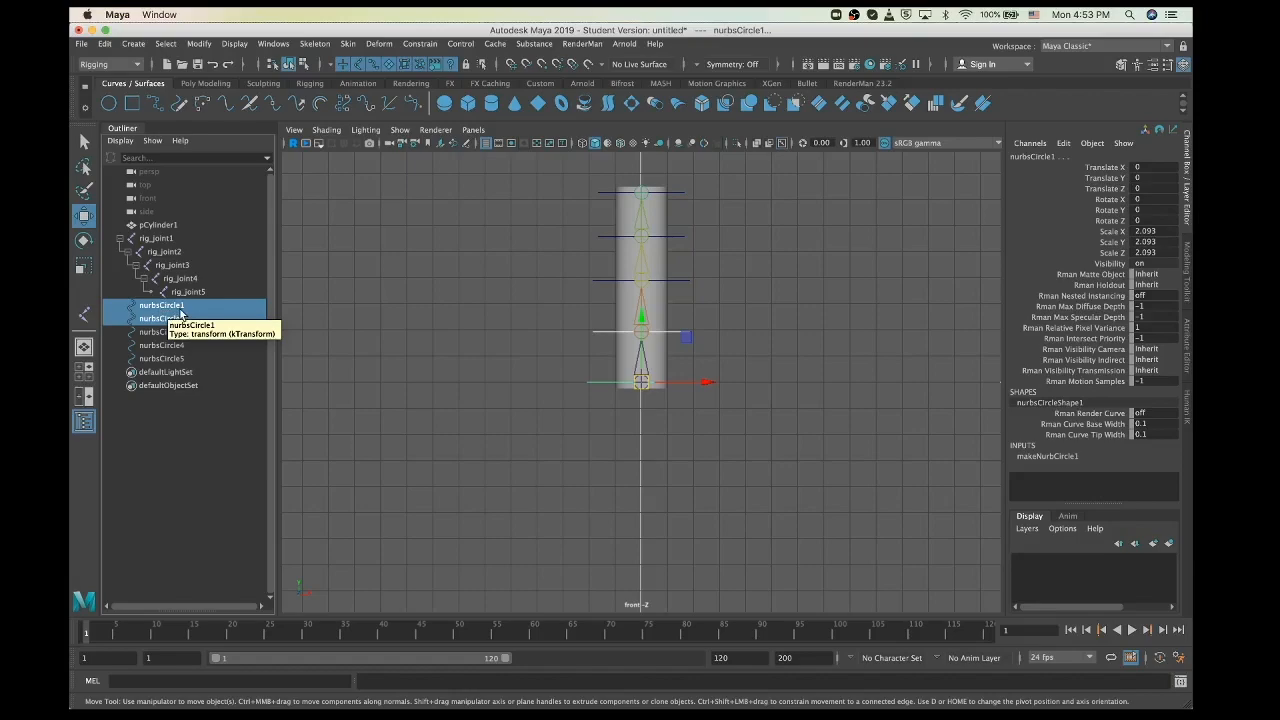
{"action": "key", "text": "p"}
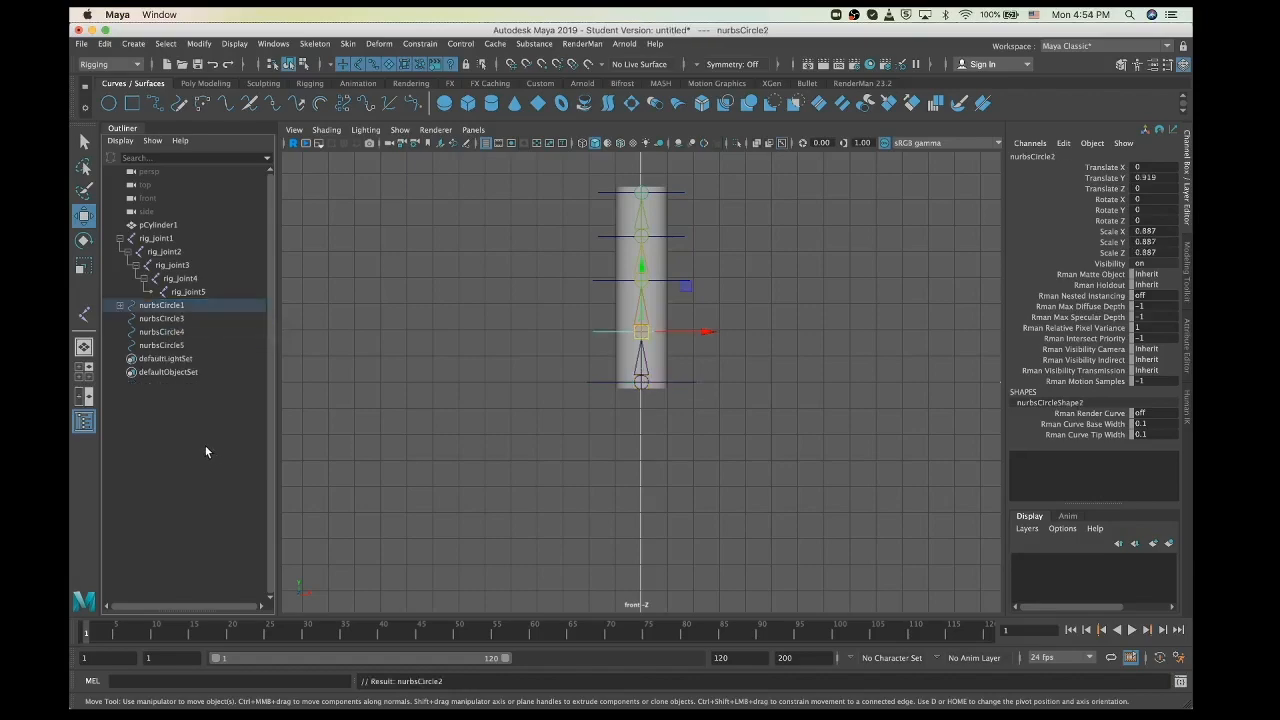
Expand nurbsCircle1 in the Outliner and select the two lowest circles in turn to check their parent-child relation
{"action": "left_click", "coordinate": [580, 402]}
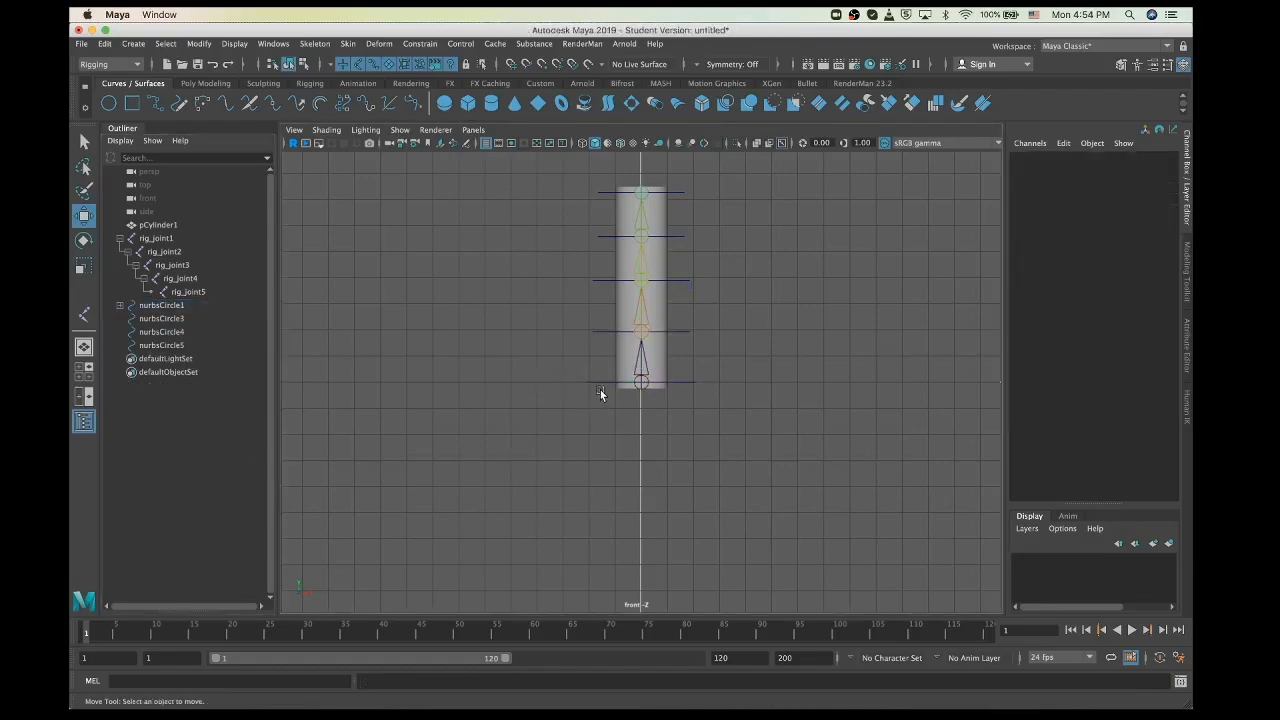
{"action": "left_click", "coordinate": [601, 384]}
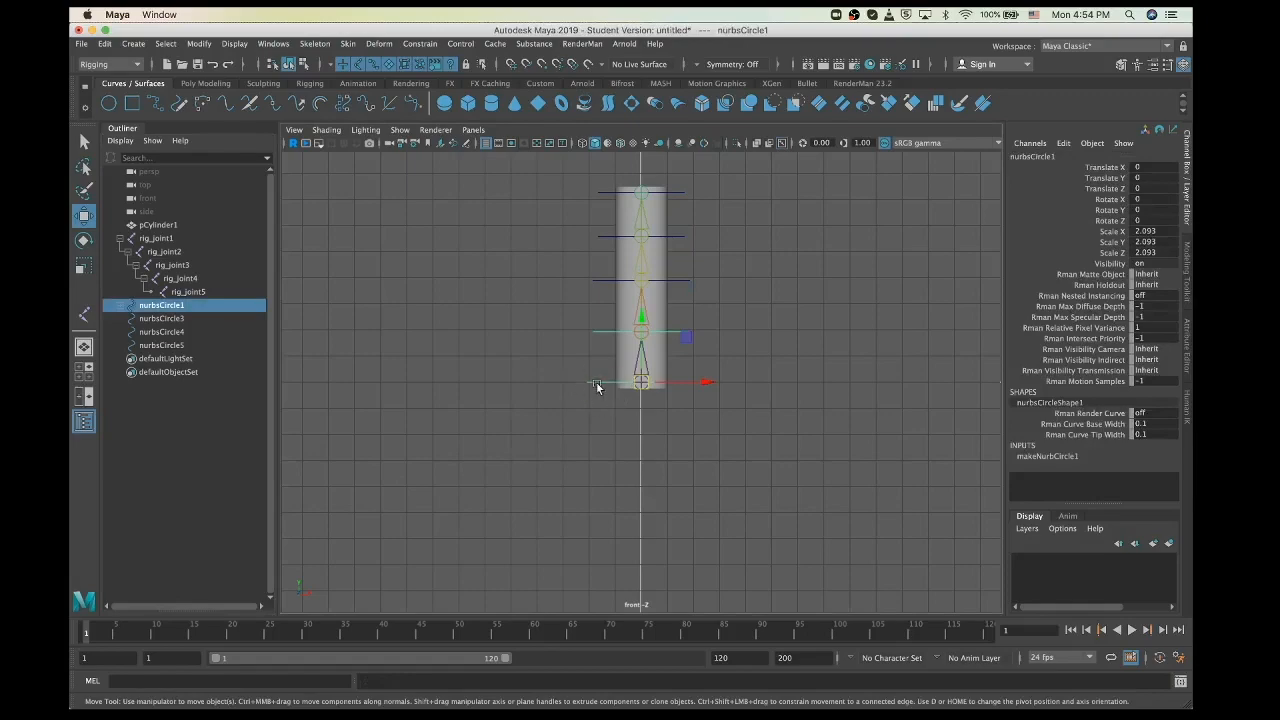
{"action": "left_click", "coordinate": [121, 305]}
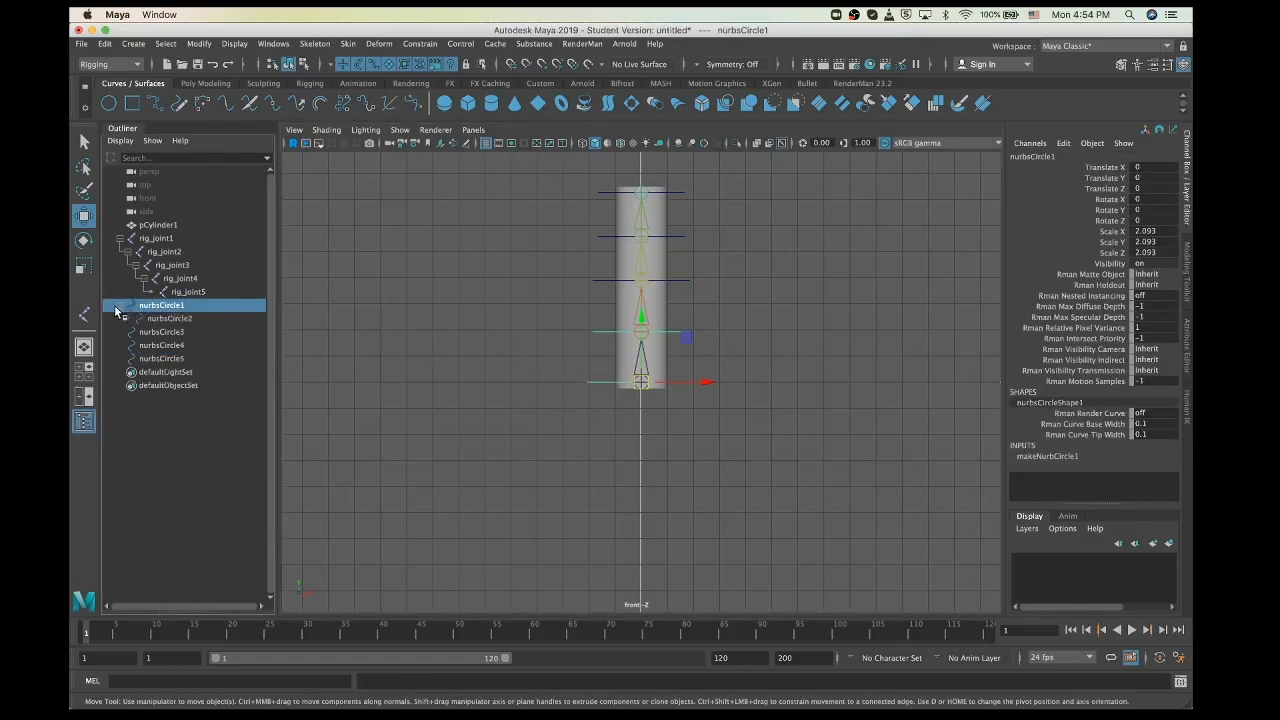
{"action": "left_click", "coordinate": [502, 358]}
{"action": "left_click", "coordinate": [601, 332]}
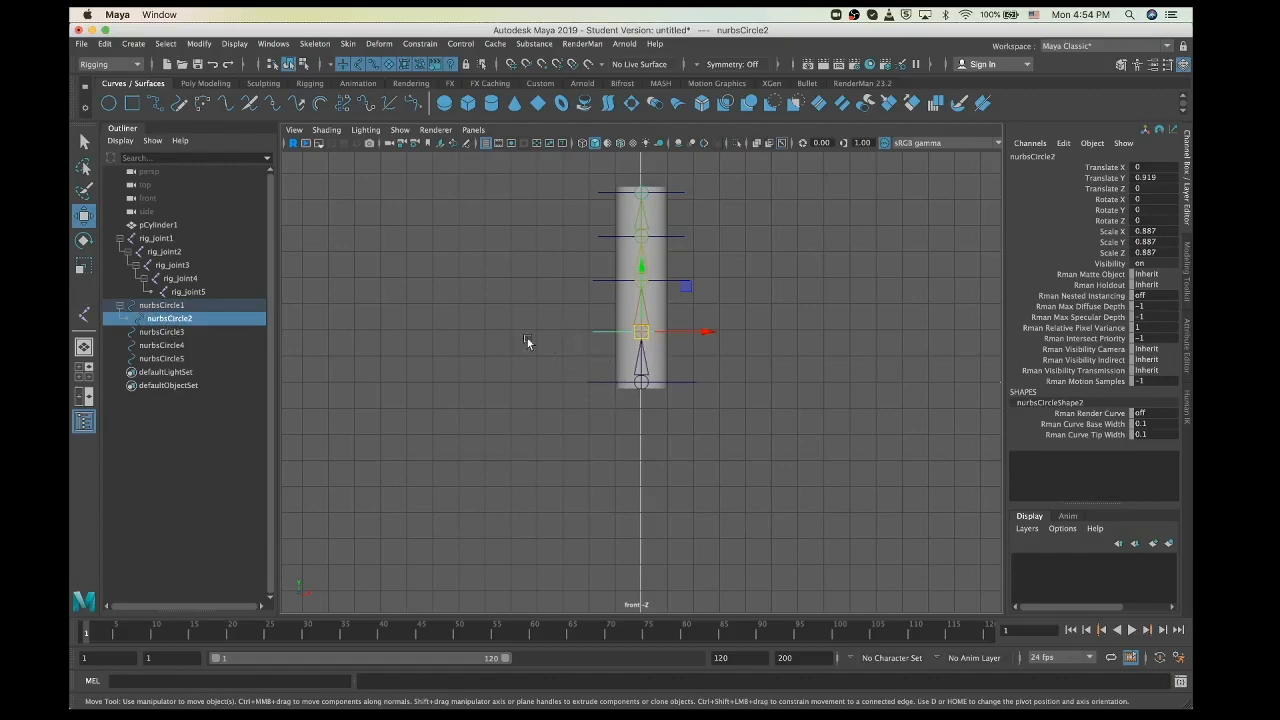
{"action": "left_click", "coordinate": [473, 384]}
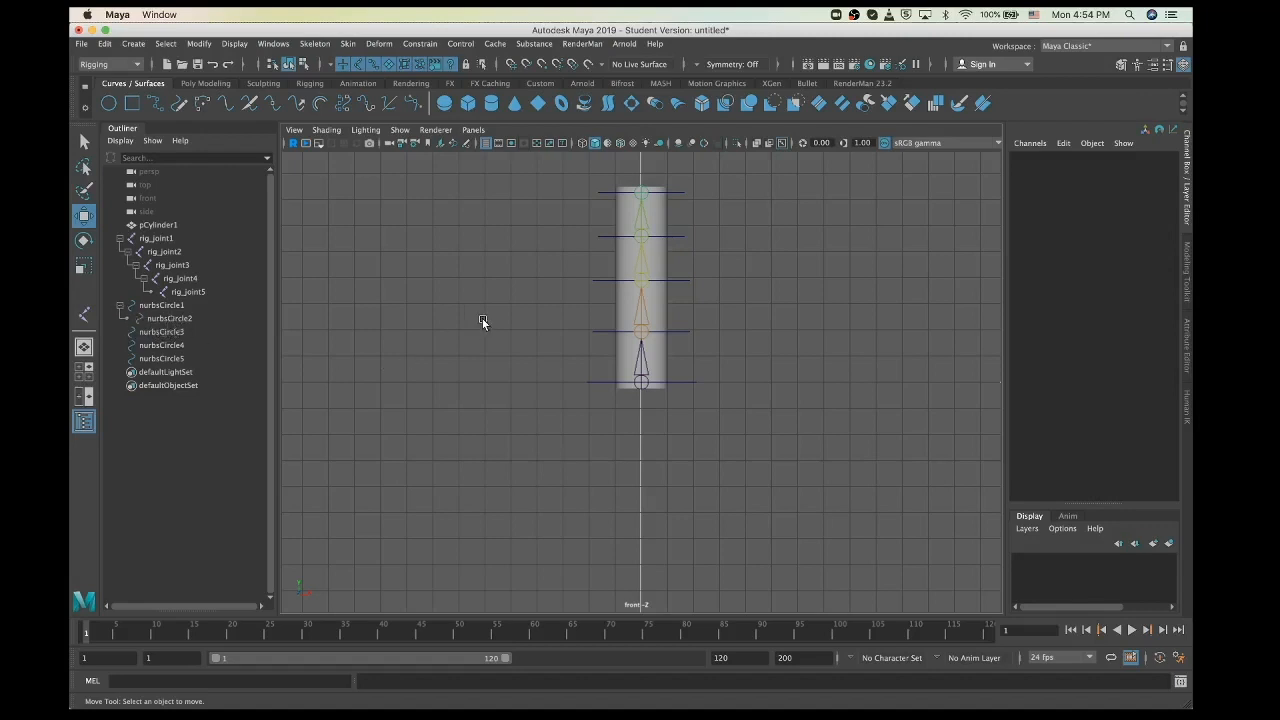
{"action": "left_click", "coordinate": [602, 379]}
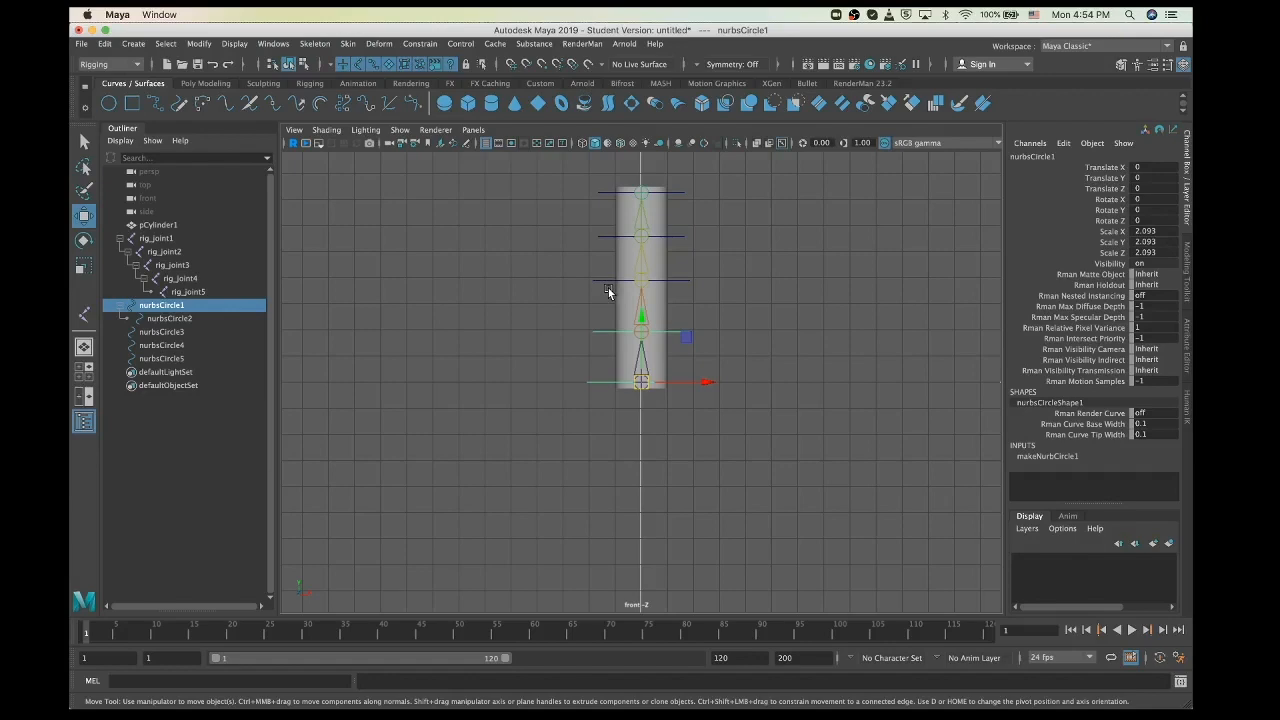
Parent nurbsCircle3 under nurbsCircle2, expand nurbsCircle2 in the Outliner, and select both circles in turn to check the hierarchy
{"action": "left_click", "coordinate": [157, 334]}
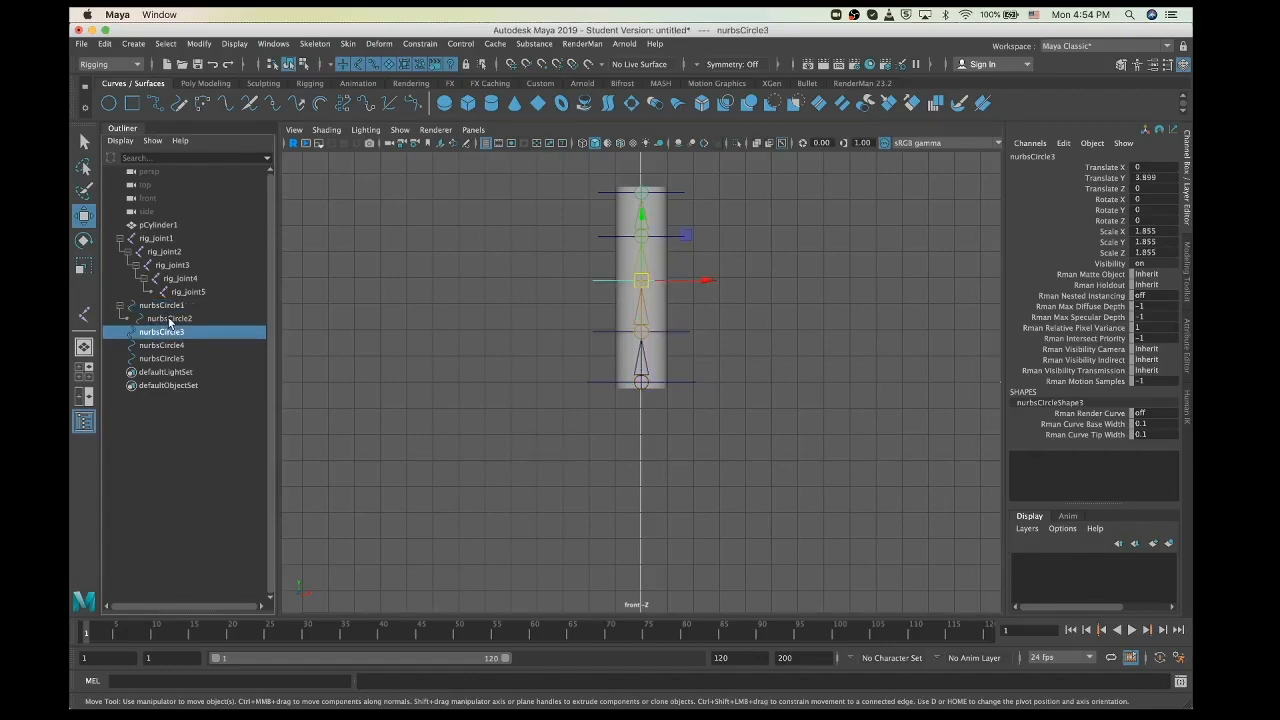
{"action": "left_click", "coordinate": [175, 319], "text": "ctrl"}
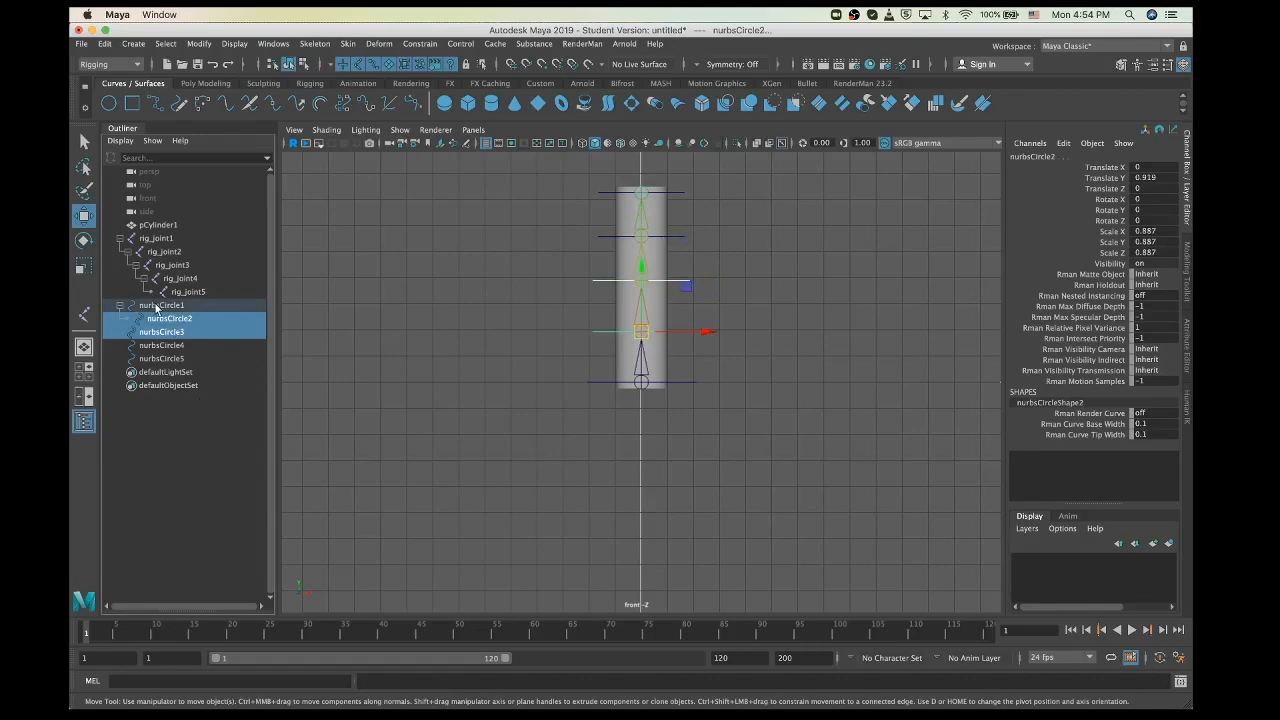
{"action": "key", "text": "p"}
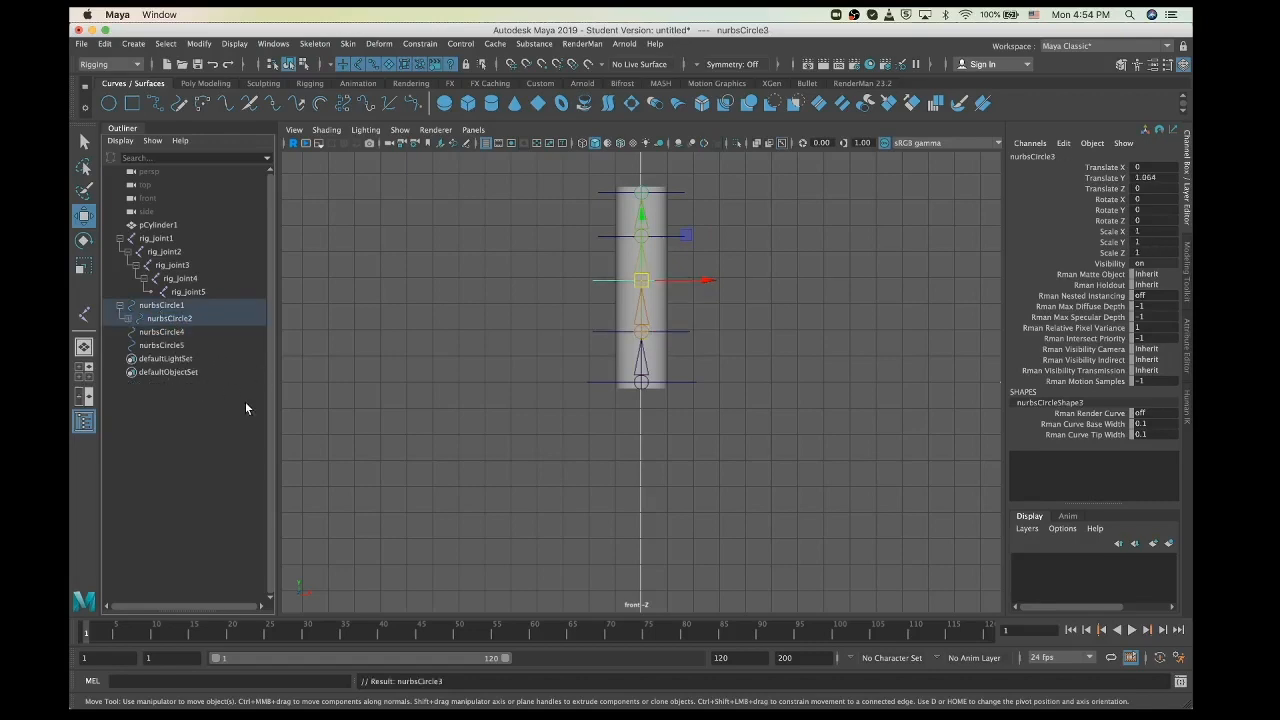
{"action": "left_click", "coordinate": [127, 319]}
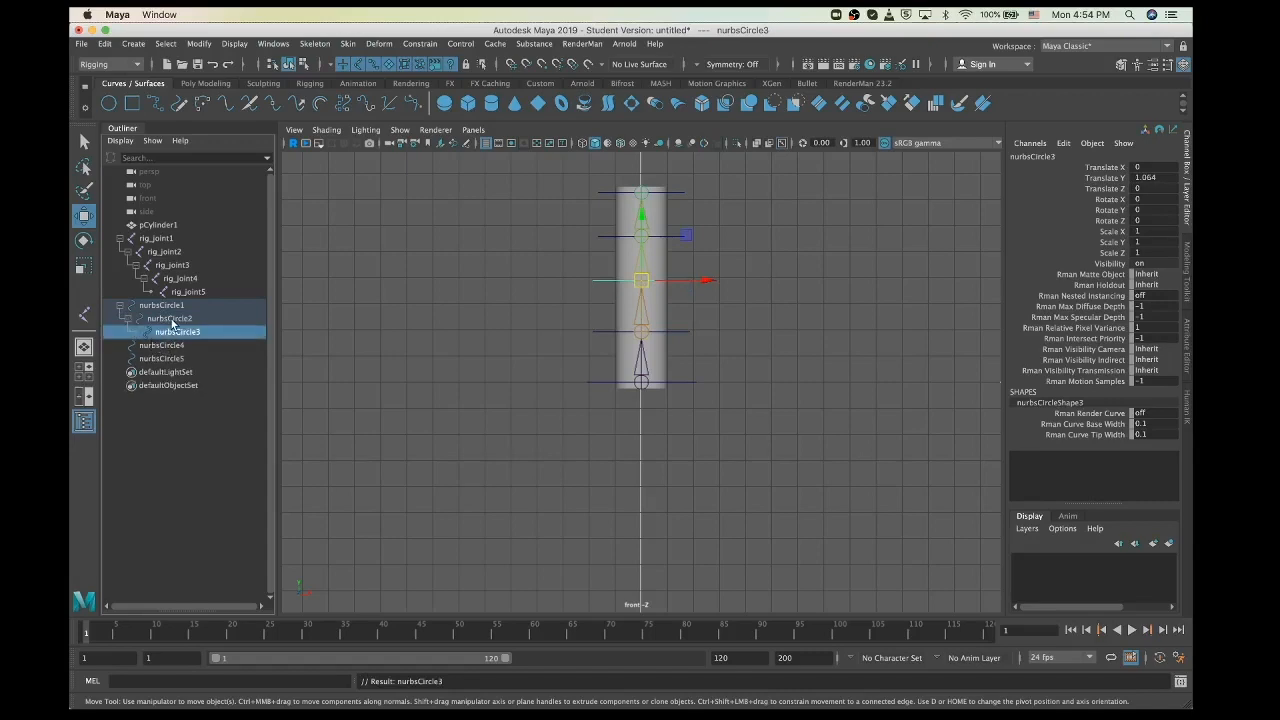
{"action": "left_click", "coordinate": [545, 308]}
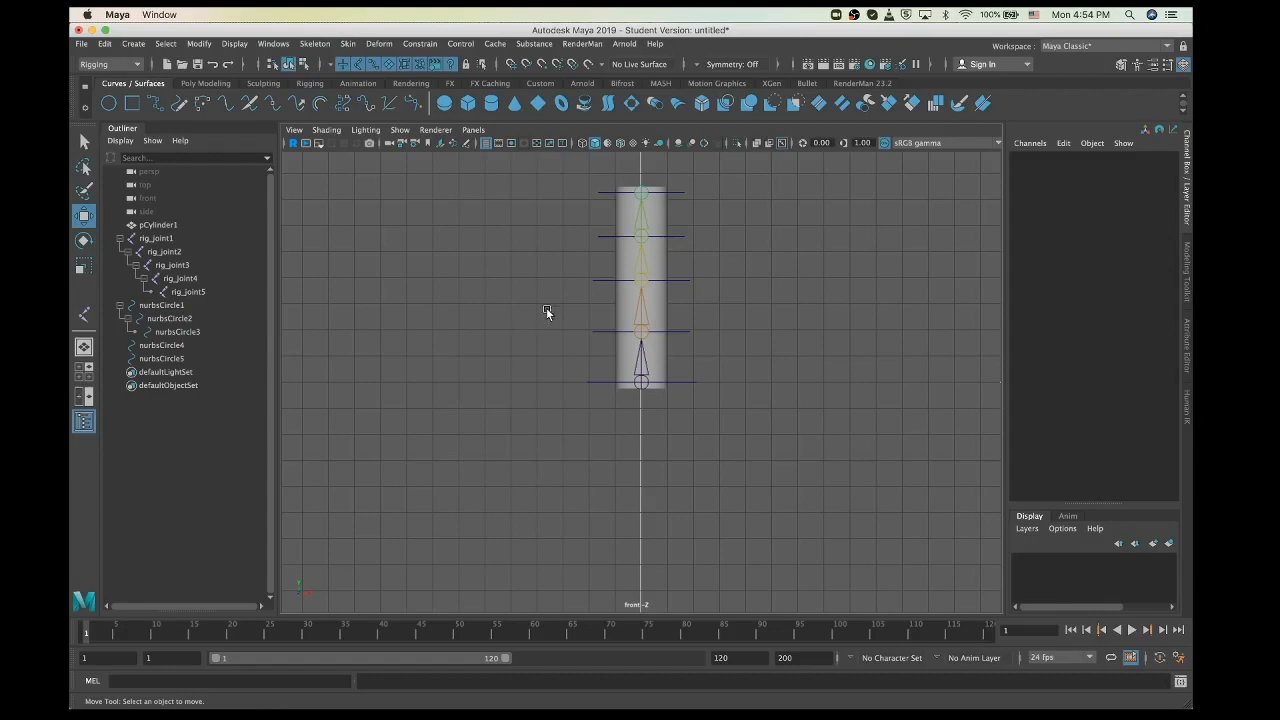
{"action": "left_click", "coordinate": [602, 280]}
{"action": "left_click", "coordinate": [608, 333]}
{"action": "left_click", "coordinate": [607, 334]}
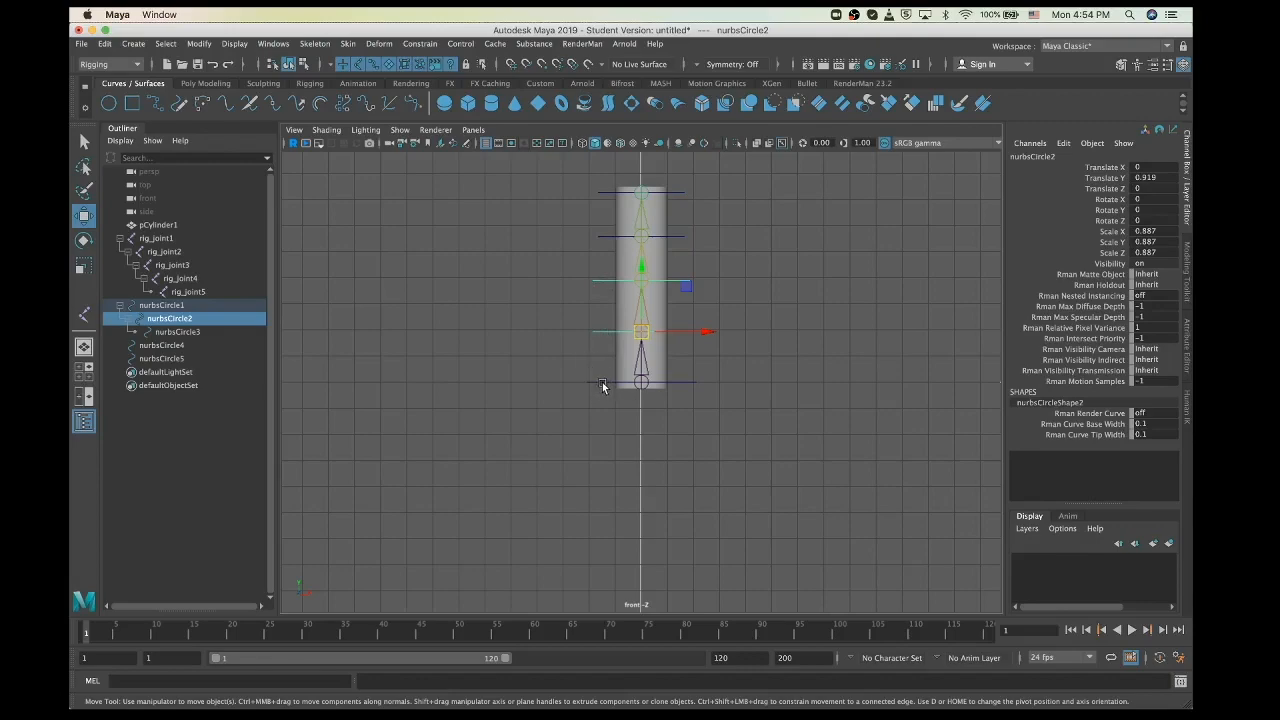
Parent nurbsCircle4 under nurbsCircle3
{"action": "left_click", "coordinate": [597, 381]}
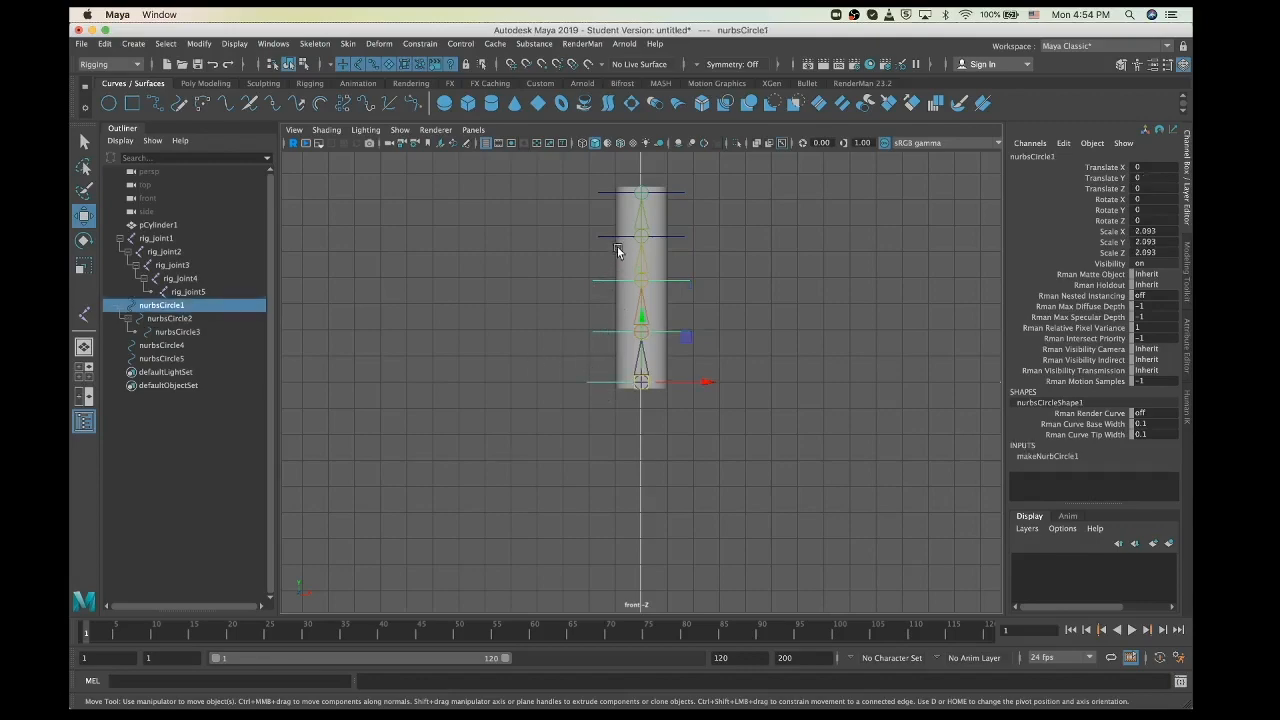
{"action": "left_click", "coordinate": [155, 345]}
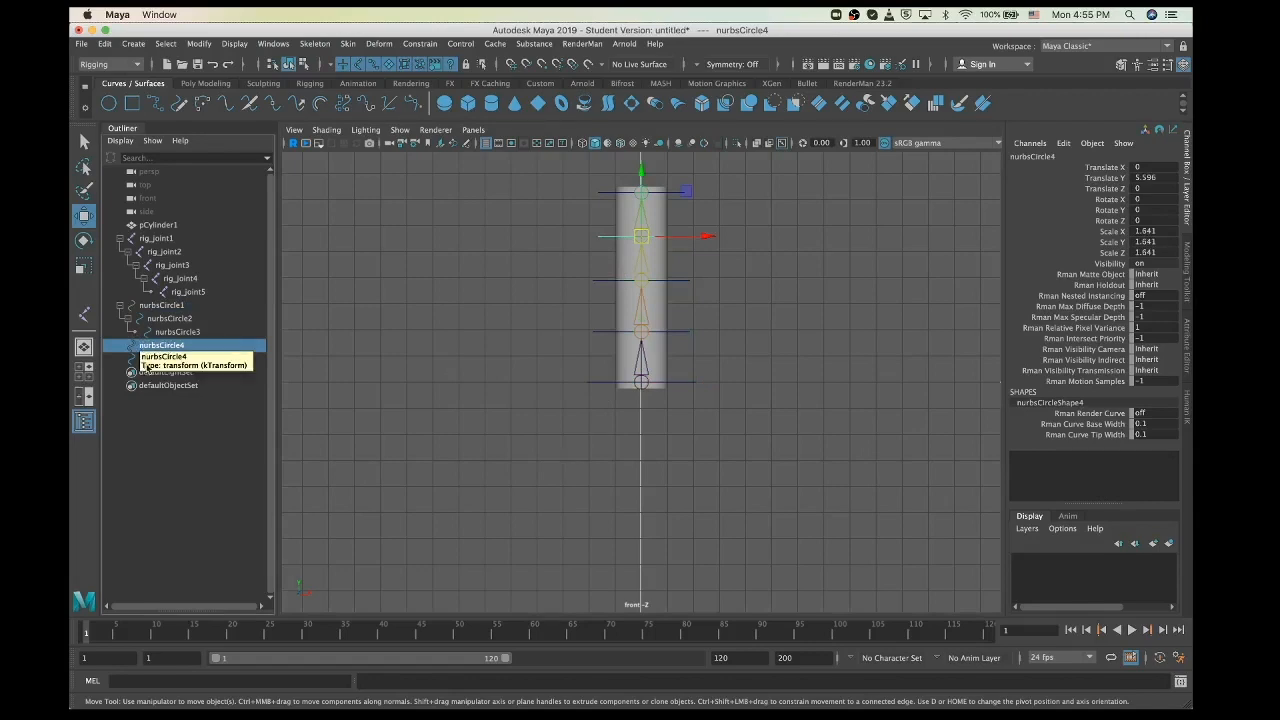
{"action": "left_click", "coordinate": [178, 333], "text": "ctrl"}
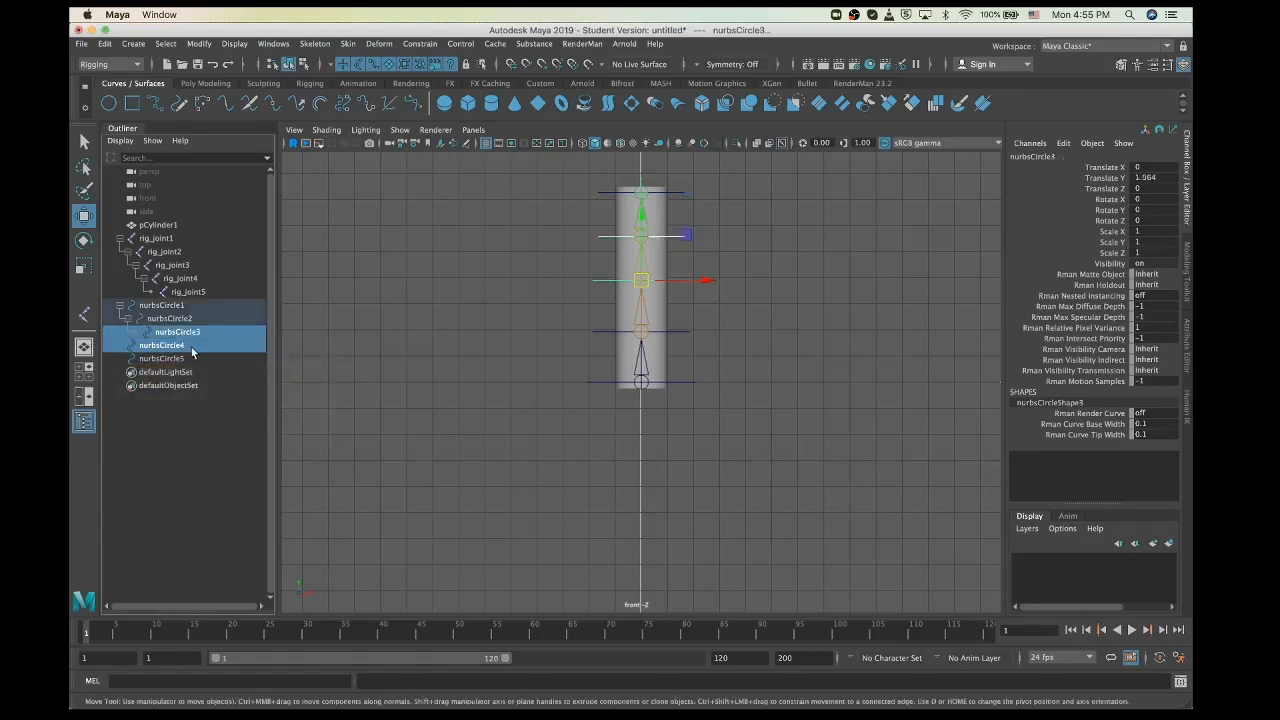
{"action": "key", "text": "p"}
Expand nurbsCircle3 in the Outliner and parent nurbsCircle5 under nurbsCircle4
{"action": "left_click", "coordinate": [172, 350]}
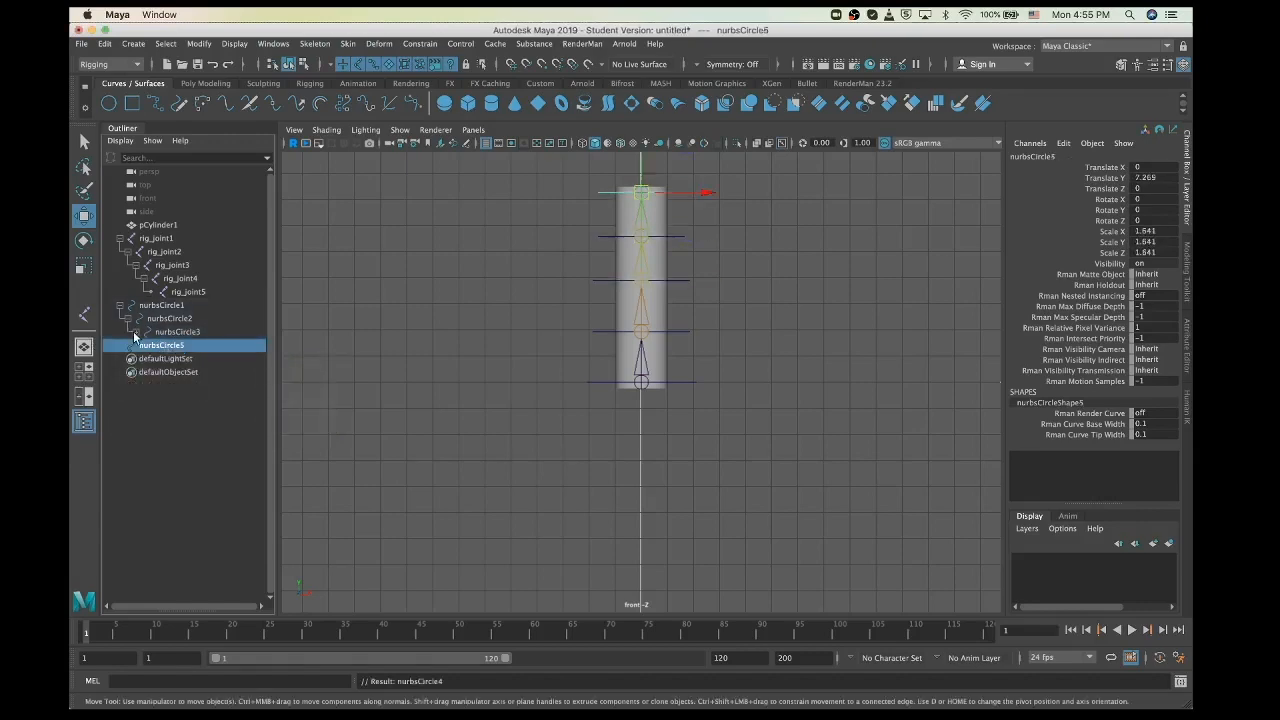
{"action": "left_click", "coordinate": [136, 332]}
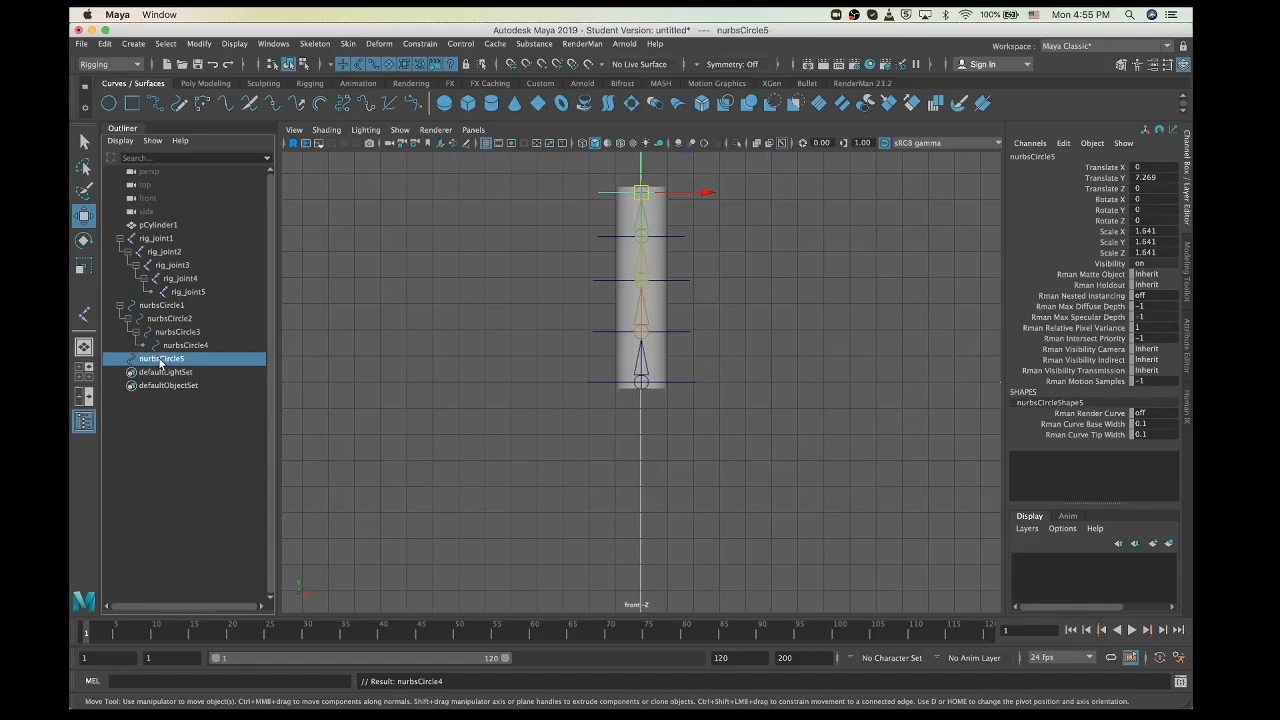
{"action": "left_click", "coordinate": [189, 346]}
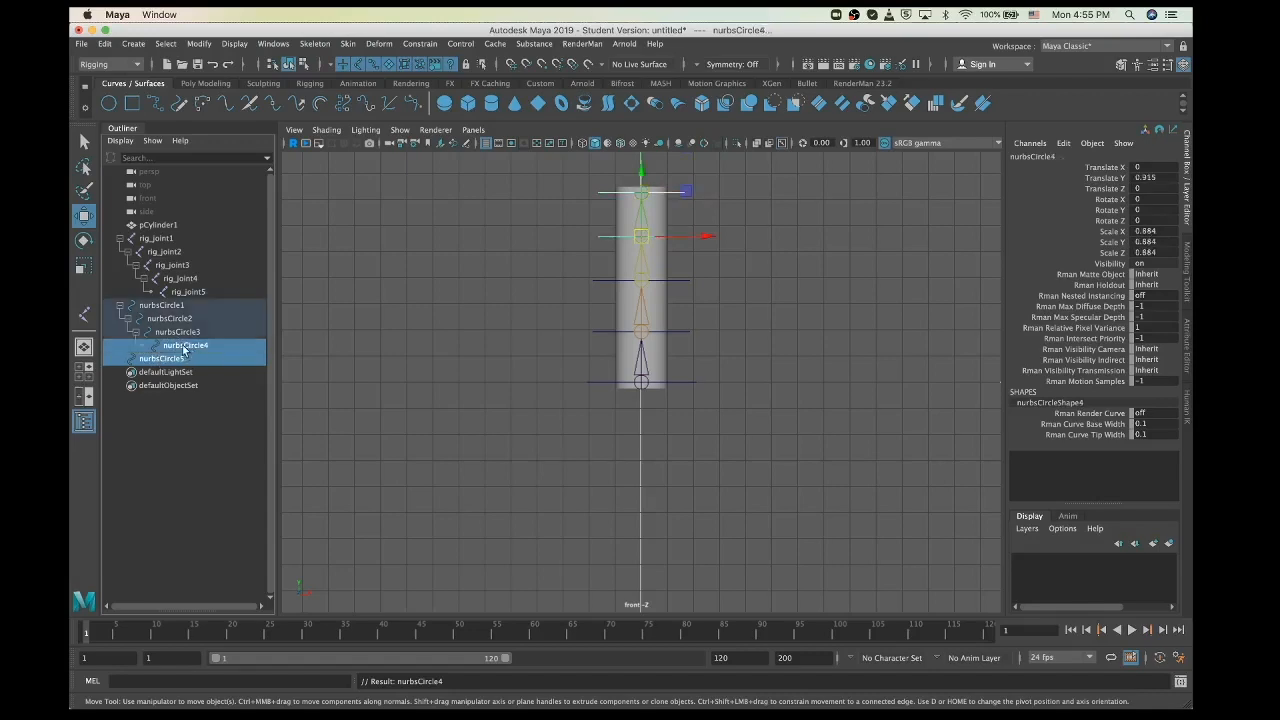
{"action": "key", "text": "p"}
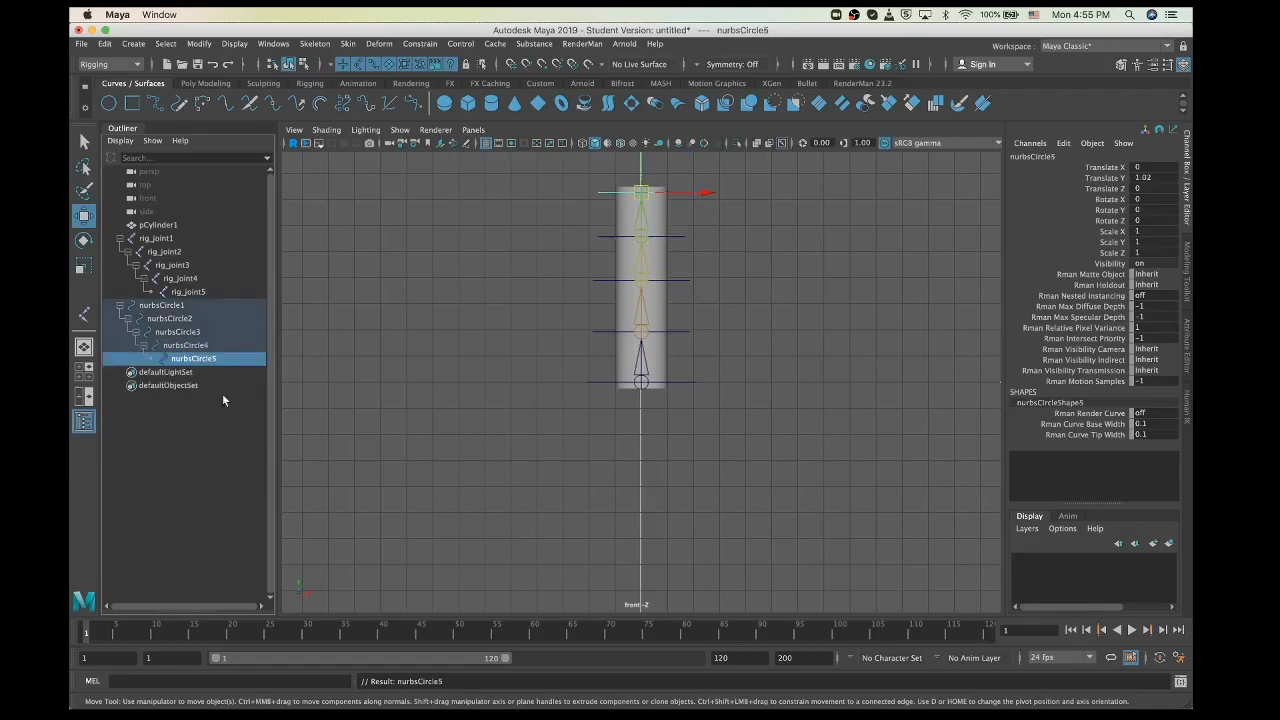
Select the lowest circle and the one above it in turn to check the complete control hierarchy
{"action": "left_click", "coordinate": [505, 391]}
{"action": "left_click", "coordinate": [596, 383]}
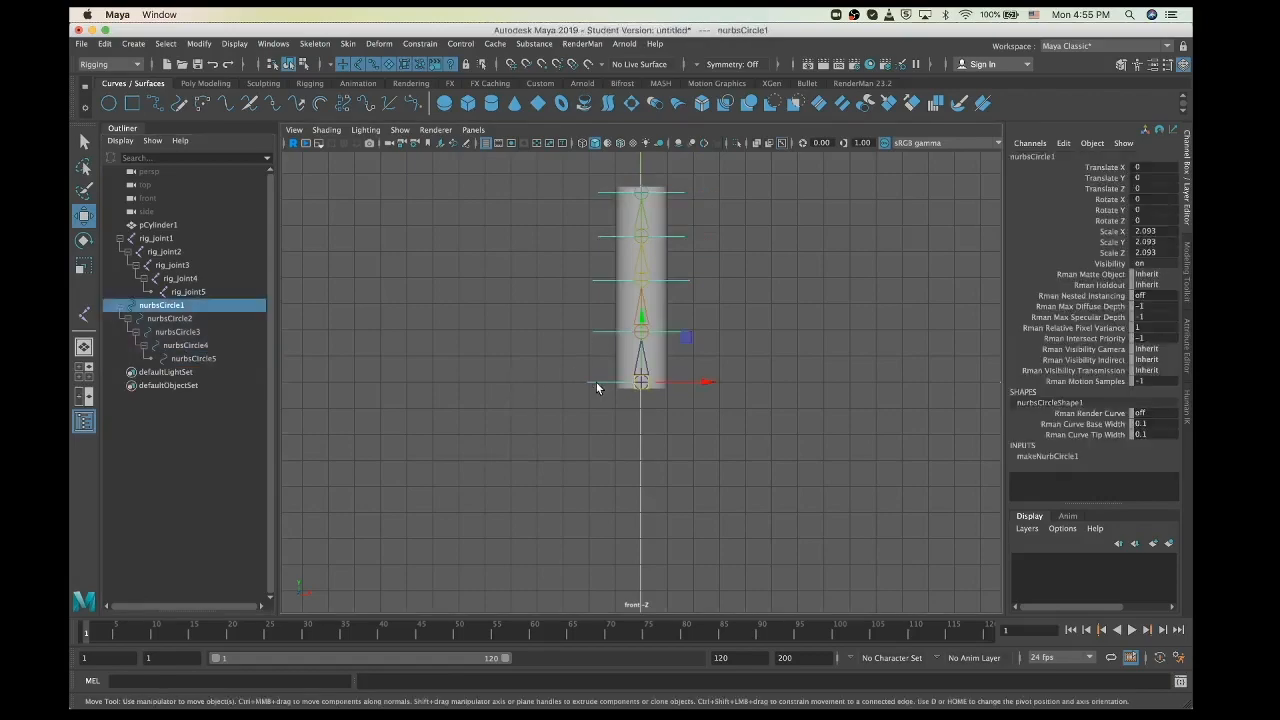
{"action": "left_click", "coordinate": [516, 368]}
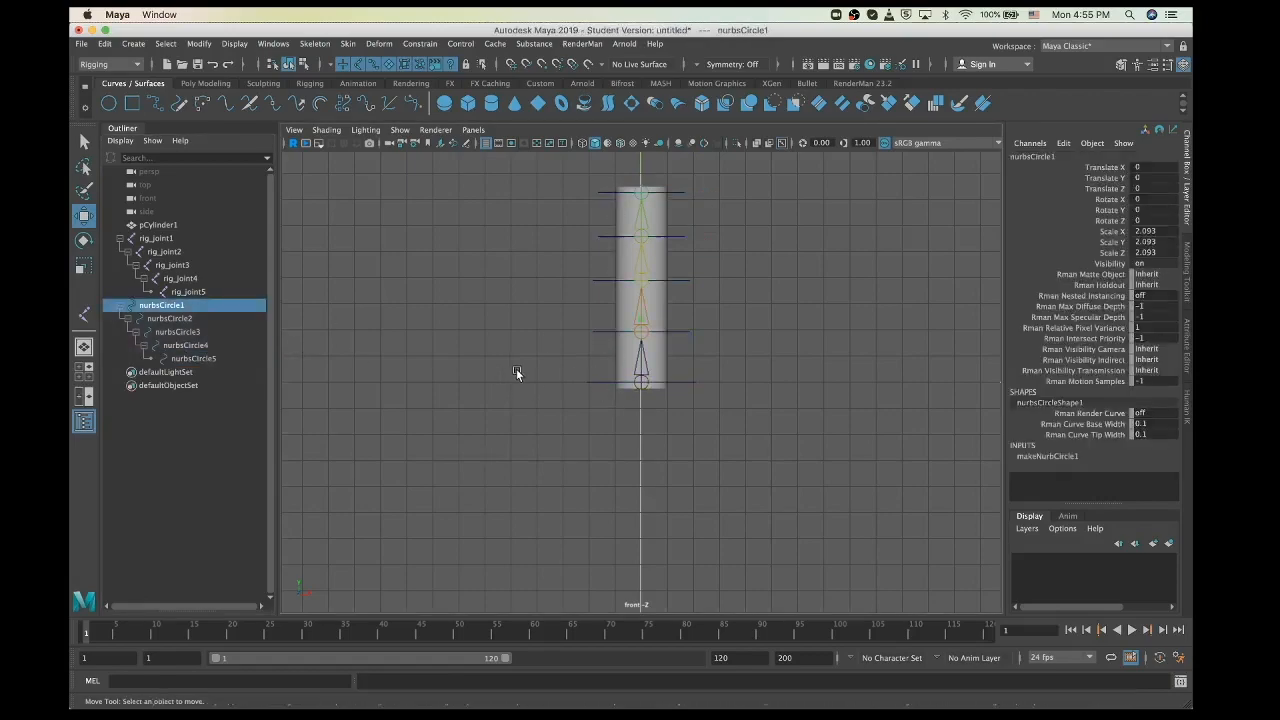
{"action": "left_click", "coordinate": [601, 332]}
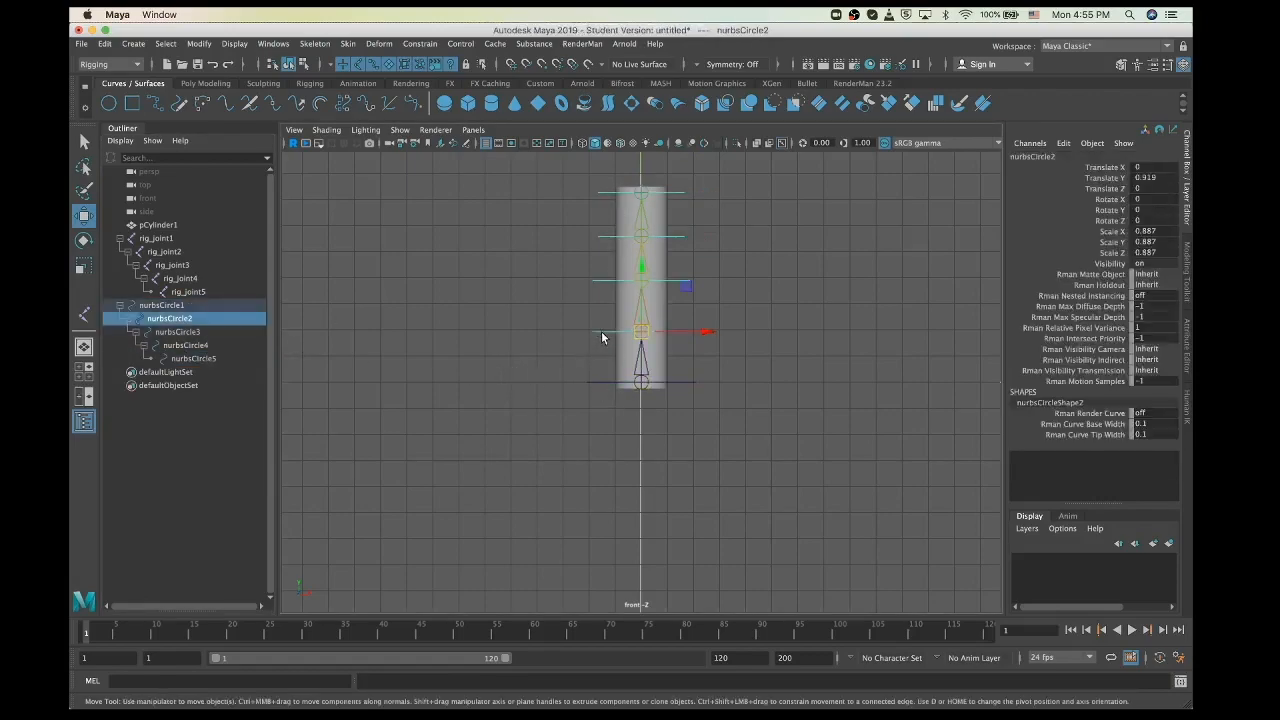
{"action": "left_click", "coordinate": [605, 242]}
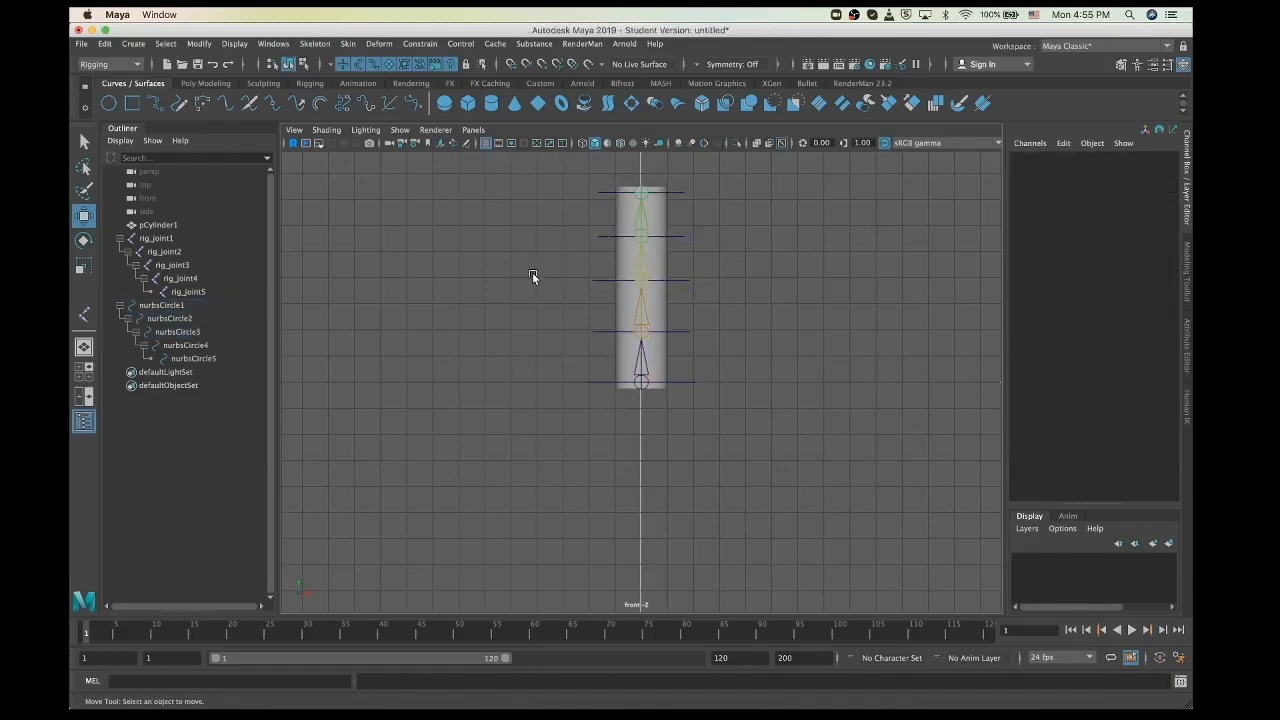
Search and replace nurbsCircle with ctl in the names of the whole nurbsCircle1 hierarchy
{"action": "left_click", "coordinate": [142, 306]}
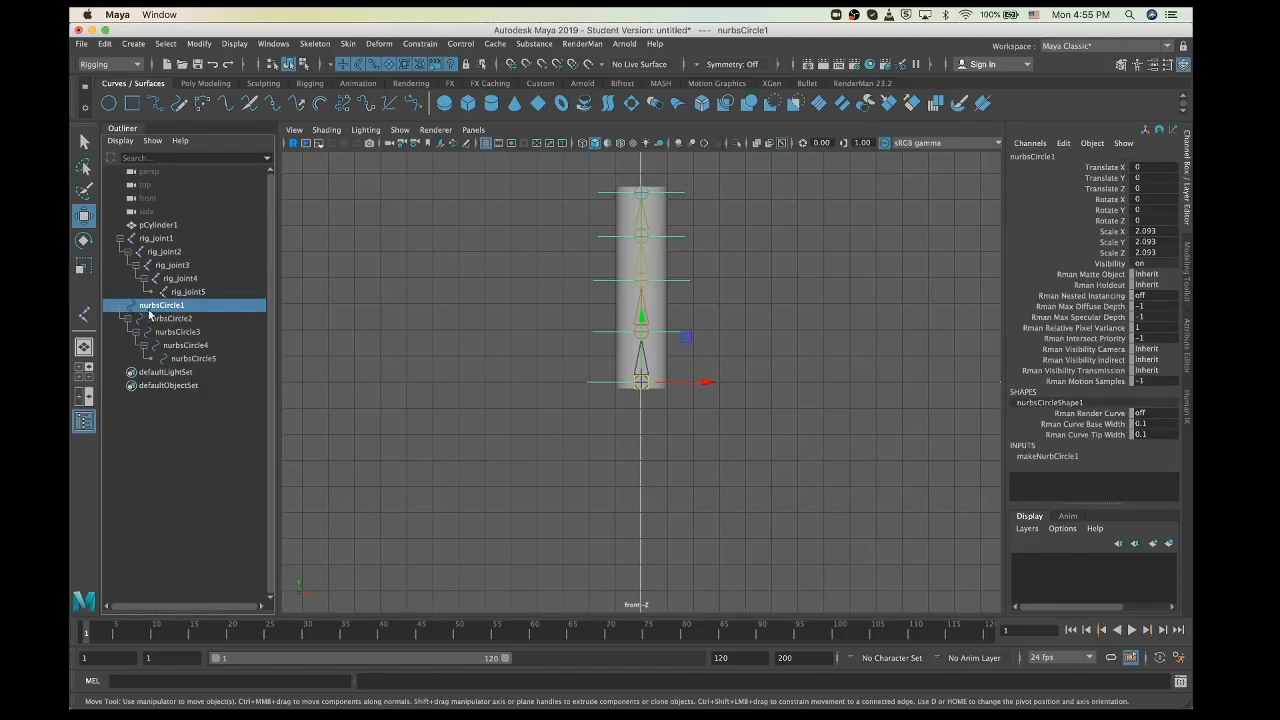
{"action": "left_click", "coordinate": [198, 44]}
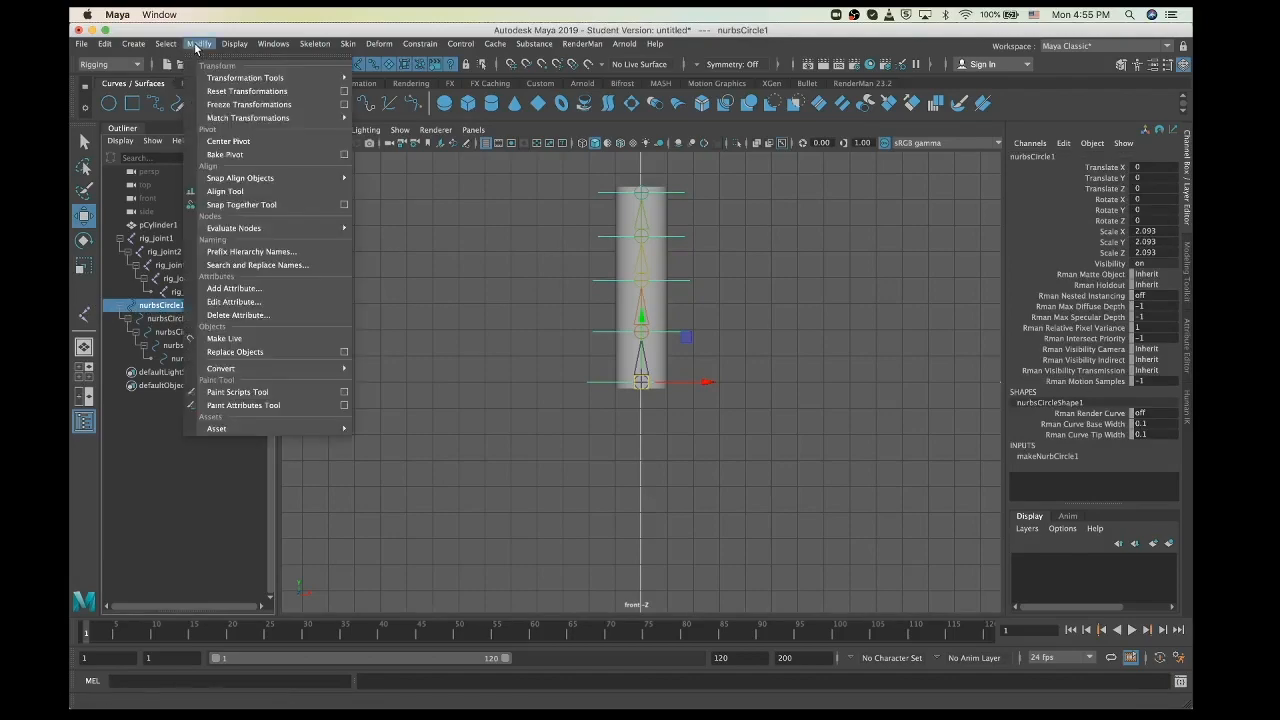
{"action": "left_click", "coordinate": [283, 266]}
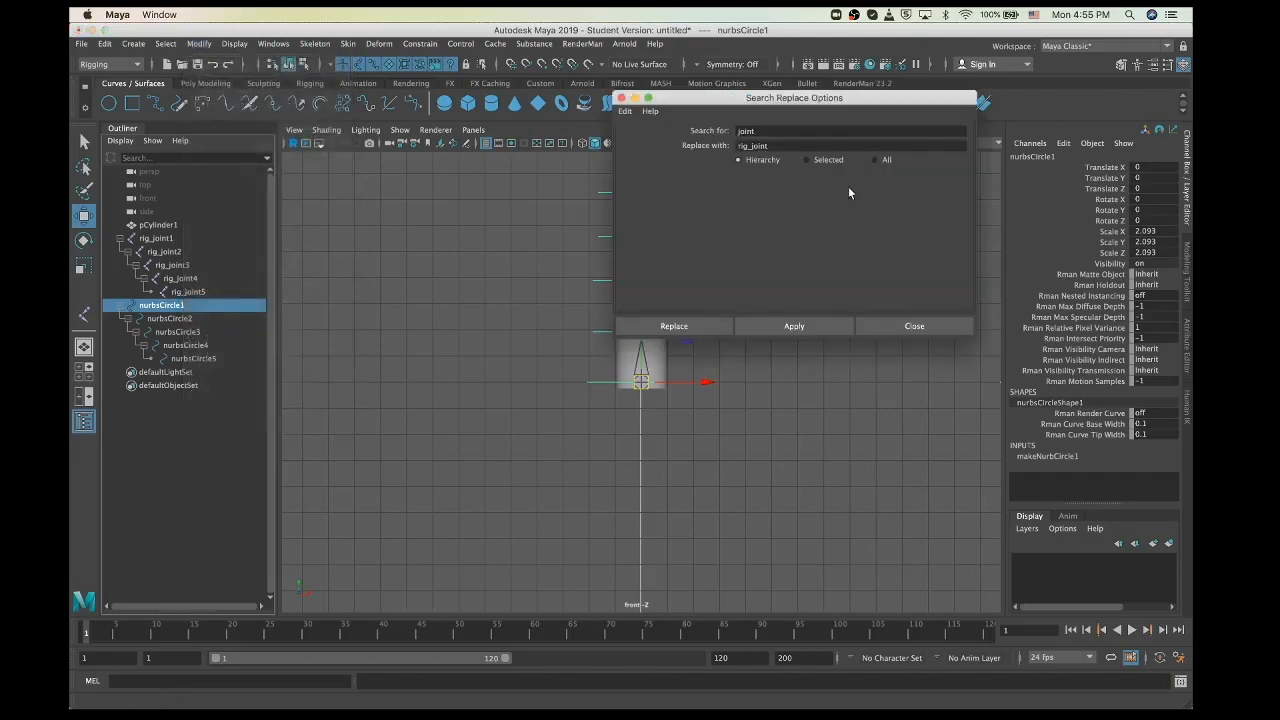
{"action": "left_click", "coordinate": [761, 130]}
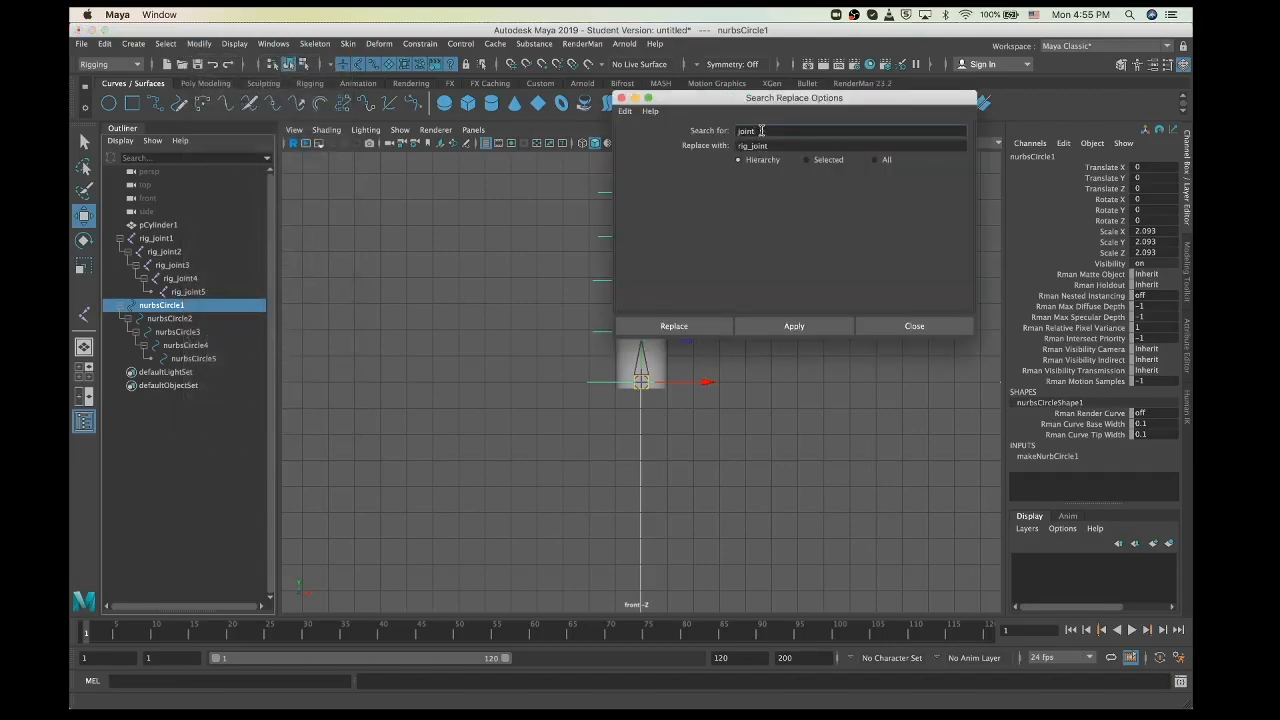
{"action": "left_click_drag", "start_coordinate": [761, 130], "coordinate": [705, 128]}
{"action": "type", "text": "nurbsCircle"}
{"action": "key", "text": "Tab"}
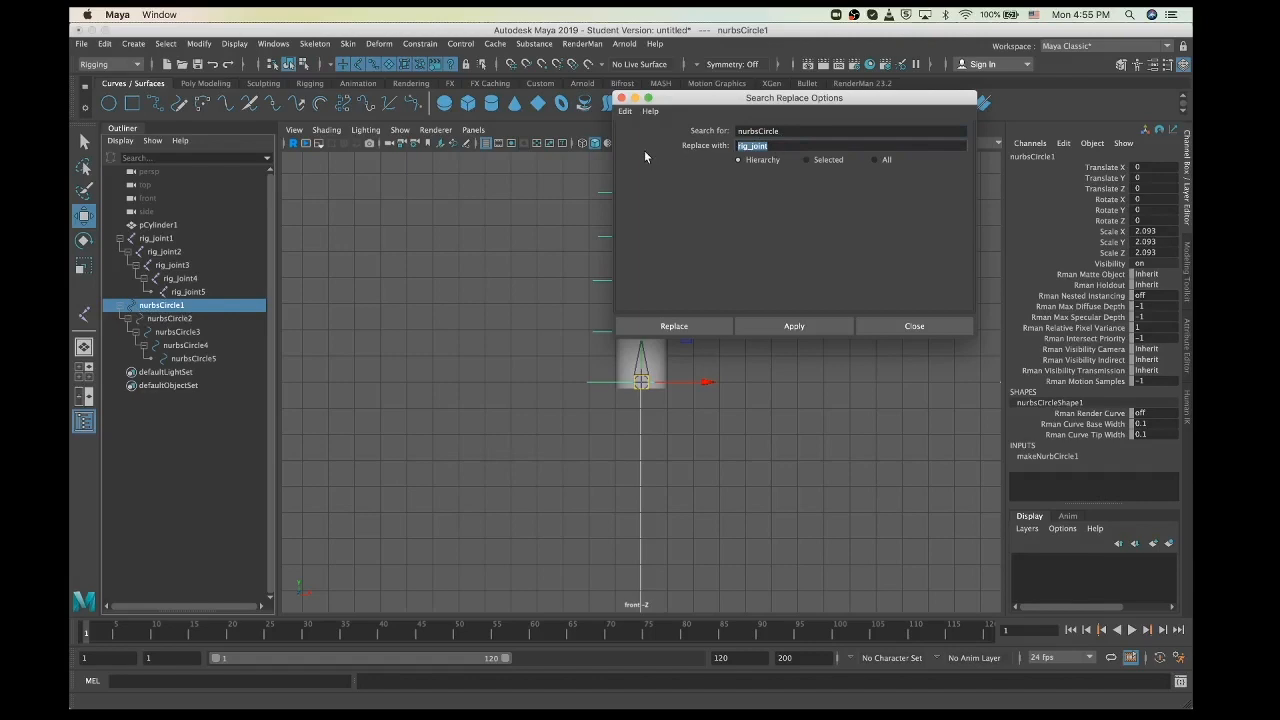
{"action": "type", "text": "ctl"}
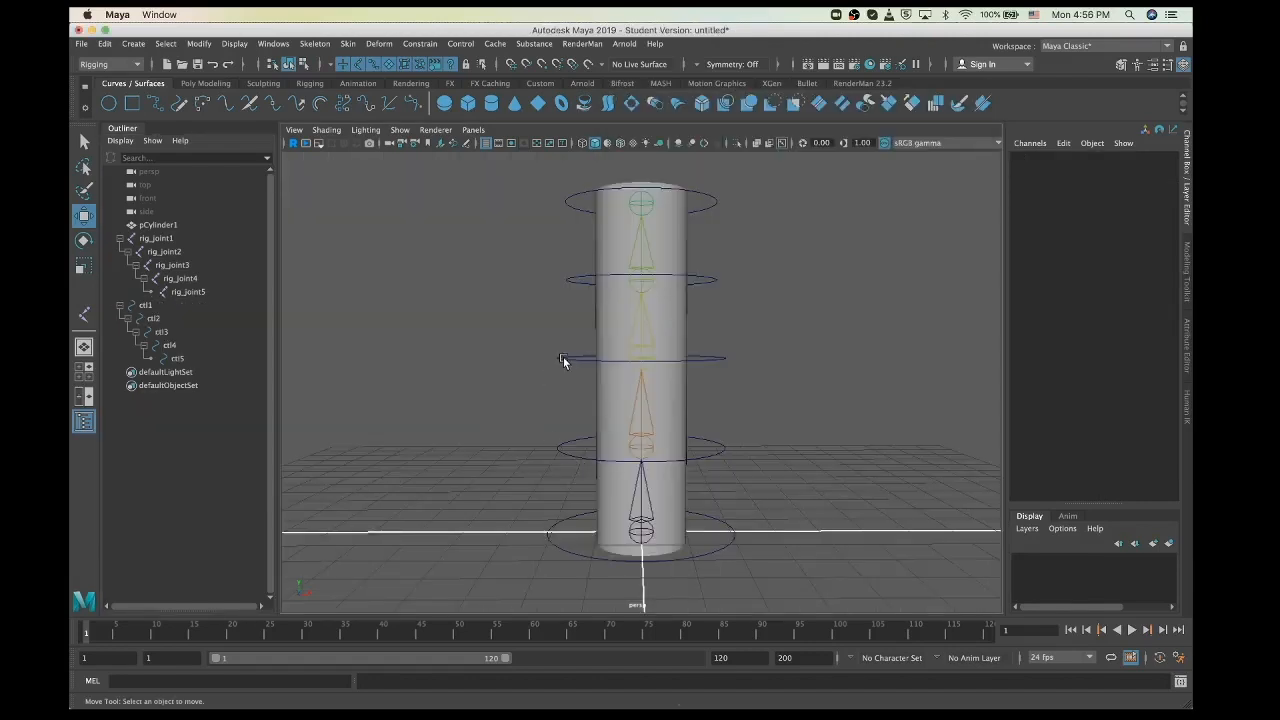
Delete the construction history of the base control ctl1 and freeze its transformations, then clear the selection
{"action": "left_click", "coordinate": [560, 359]}
{"action": "left_click", "coordinate": [566, 554]}
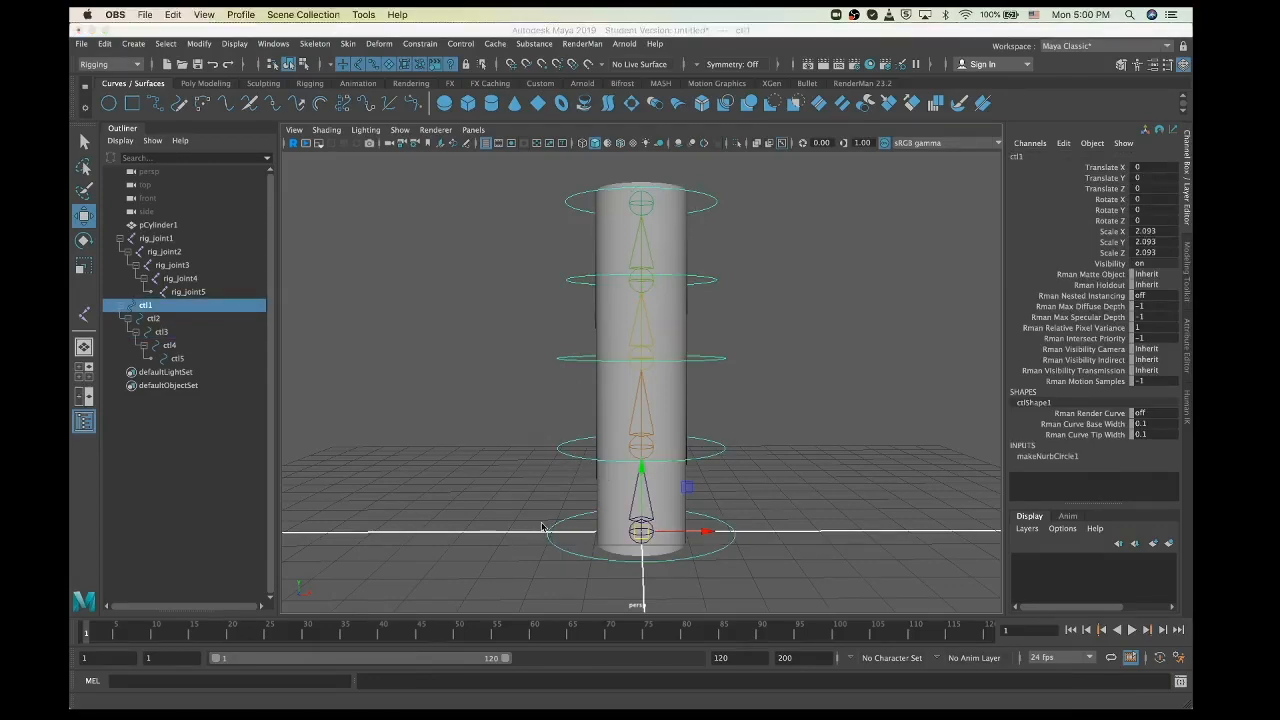
{"action": "scroll", "coordinate": [560, 515], "scroll_direction": "down", "scroll_amount": 4}
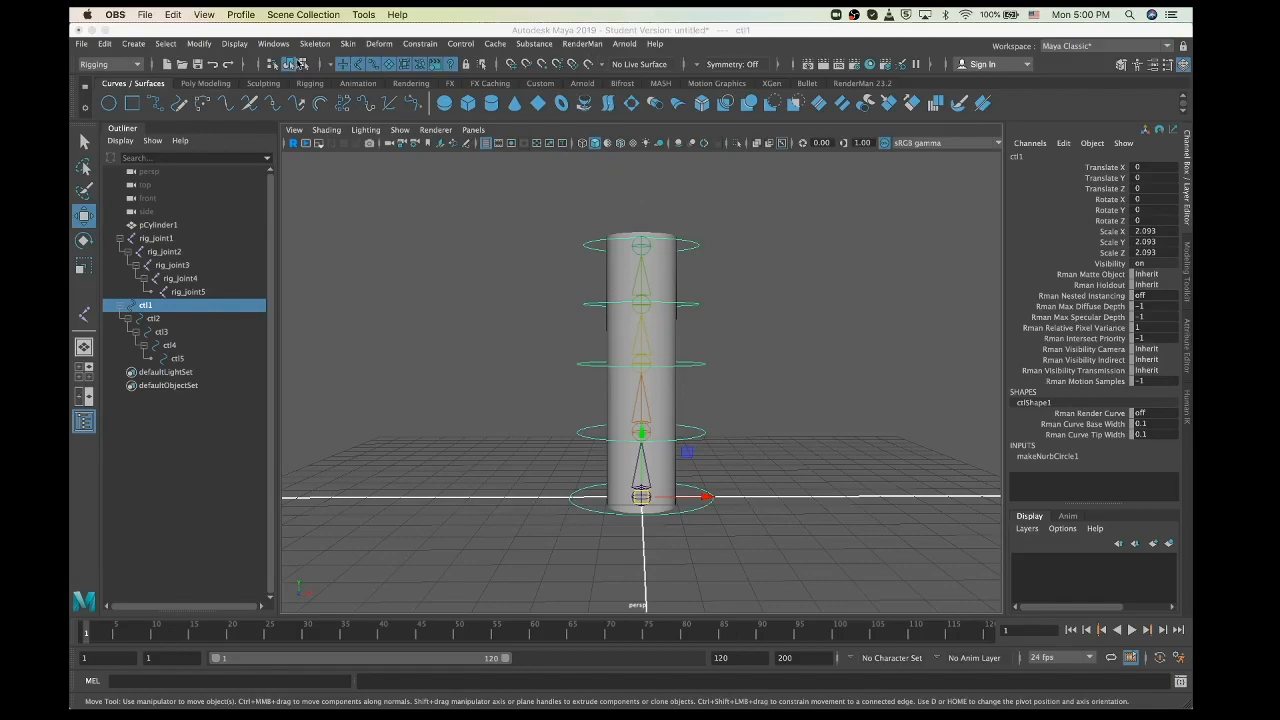
{"action": "left_click", "coordinate": [211, 85]}
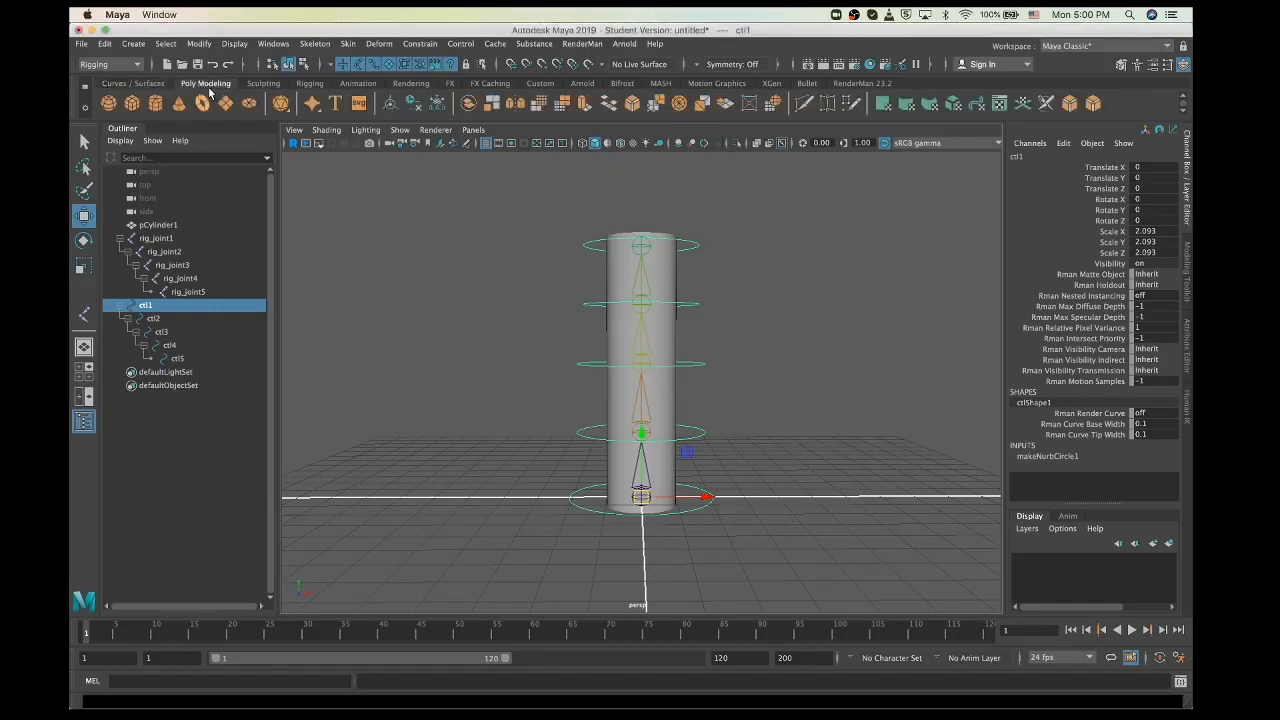
{"action": "left_click", "coordinate": [413, 106]}
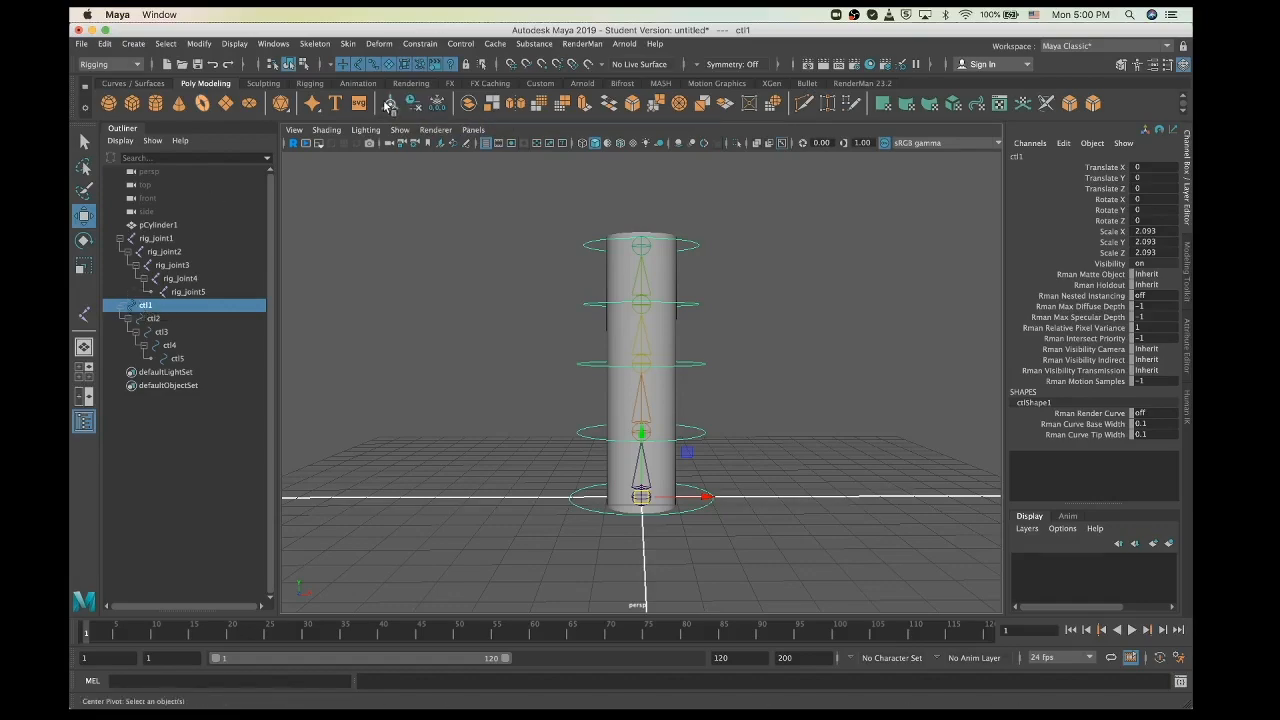
{"action": "left_click", "coordinate": [437, 106]}
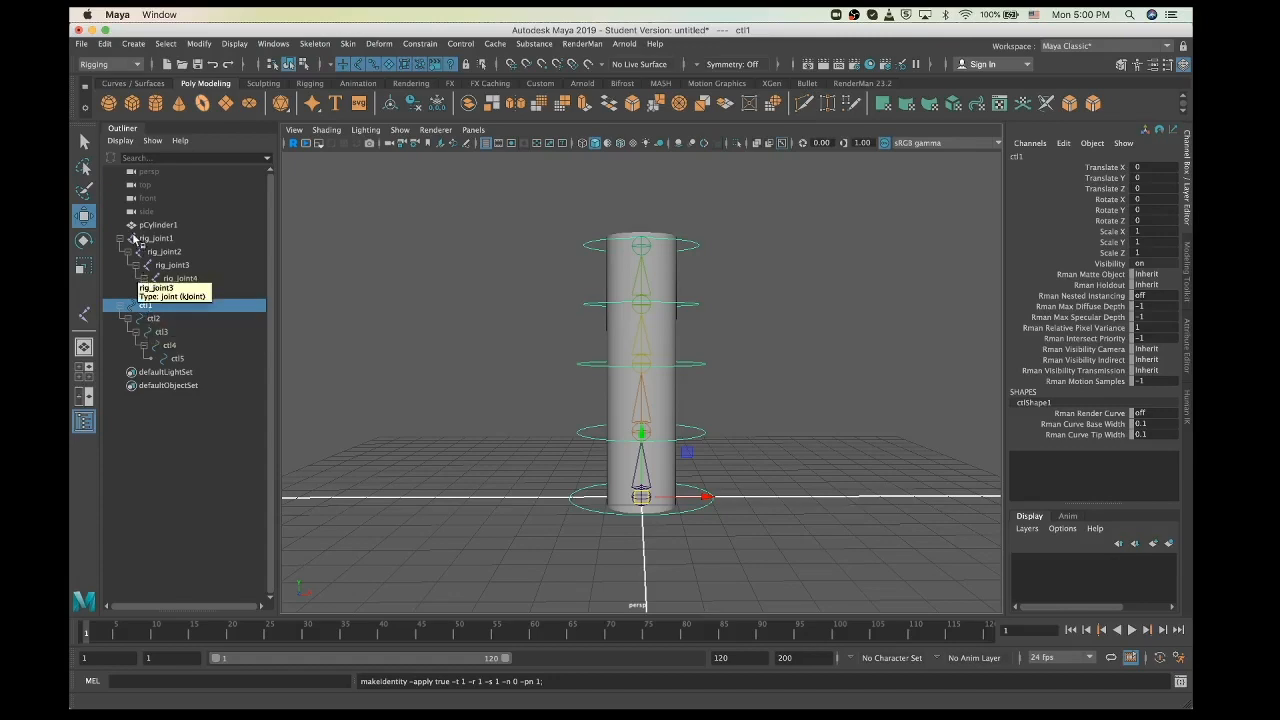
{"action": "left_click", "coordinate": [173, 517]}
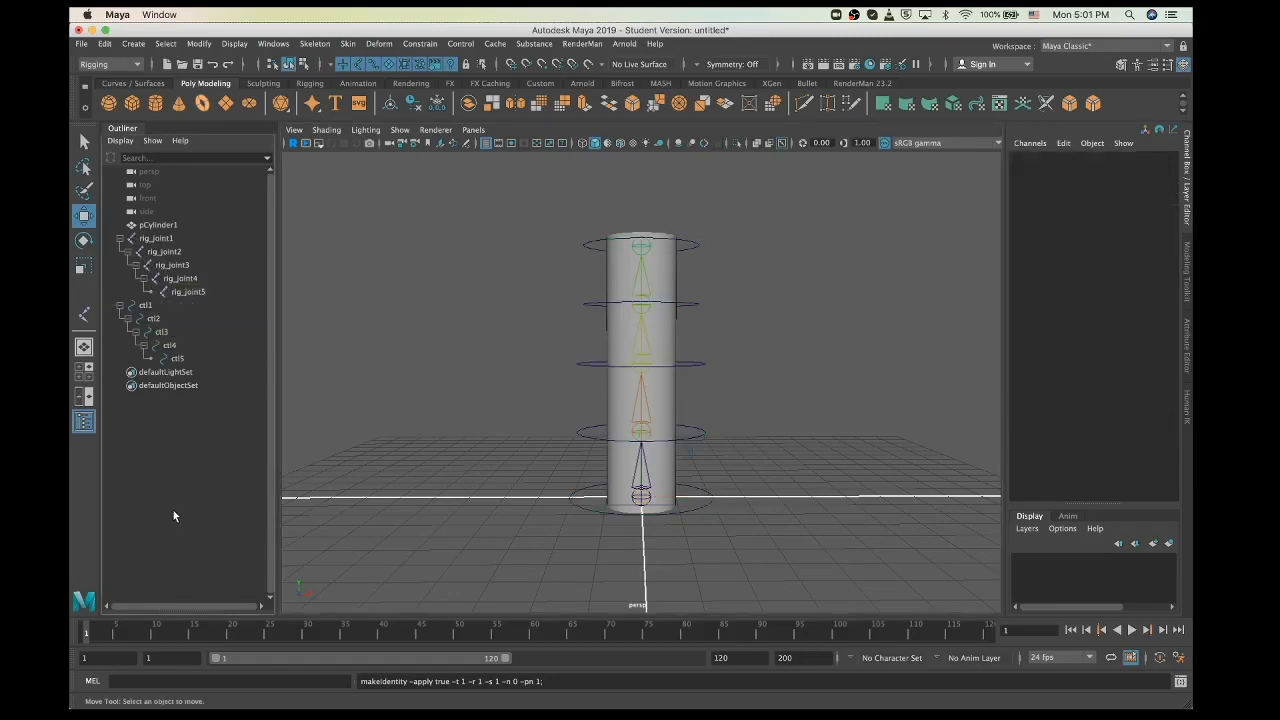
Constrain rig_joint1 to ctl1 with a Parent constraint
{"action": "left_click", "coordinate": [143, 309]}
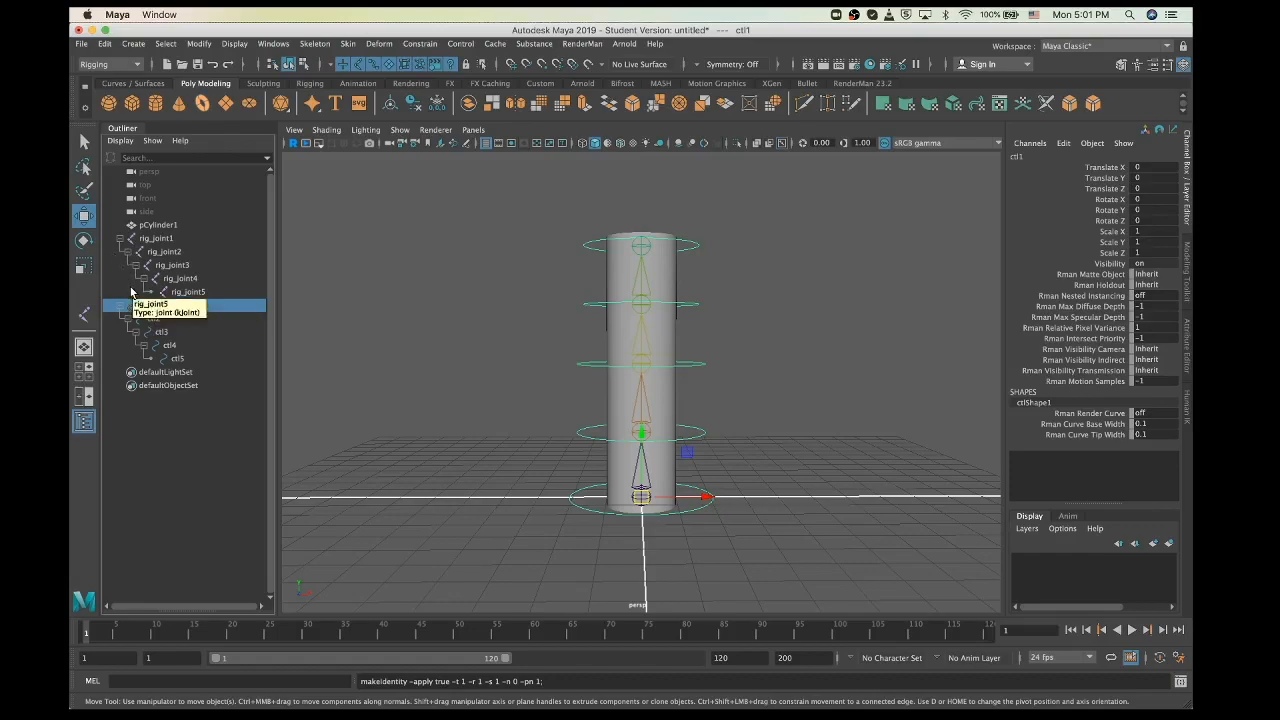
{"action": "left_click", "coordinate": [152, 238], "text": "ctrl"}
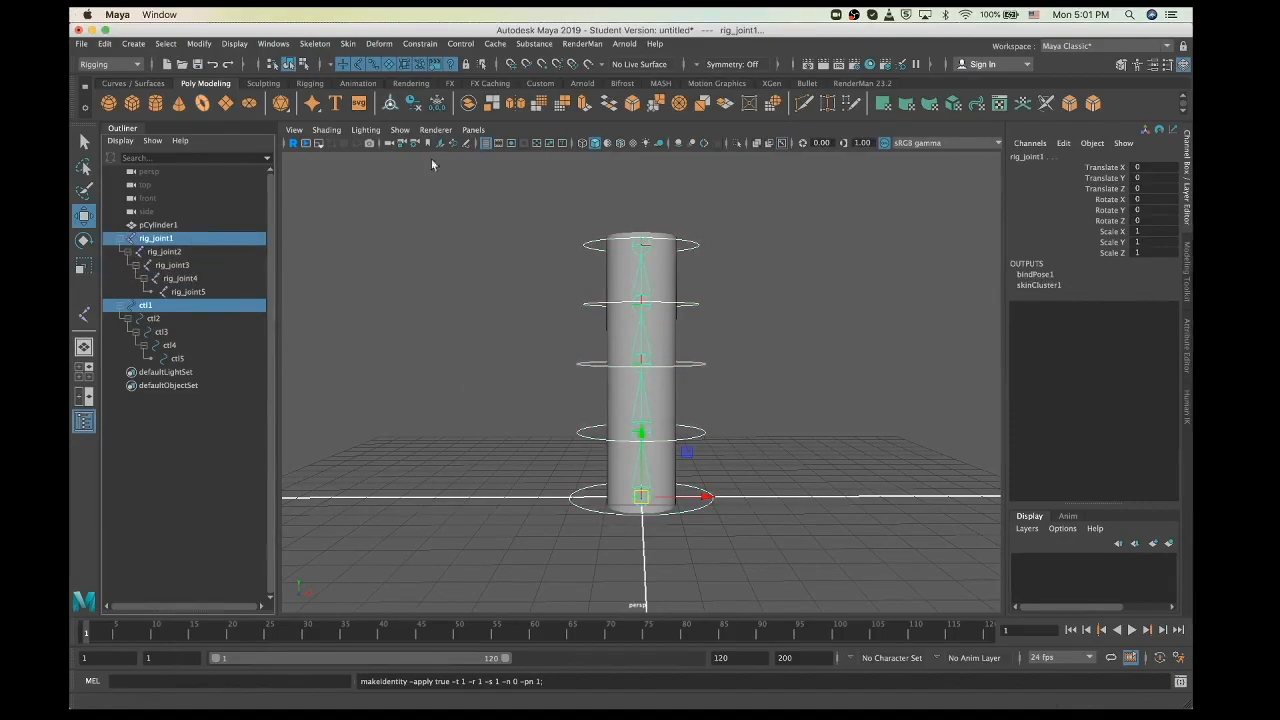
{"action": "left_click", "coordinate": [416, 44]}
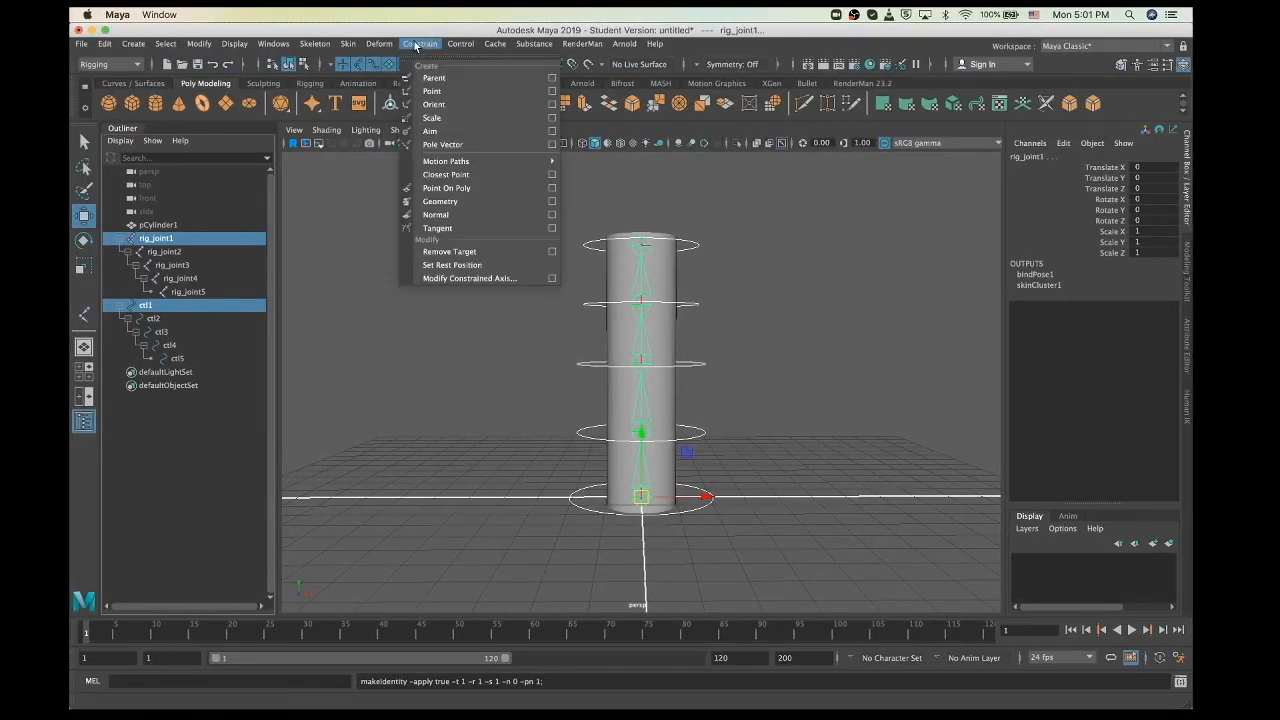
{"action": "left_click", "coordinate": [434, 78]}
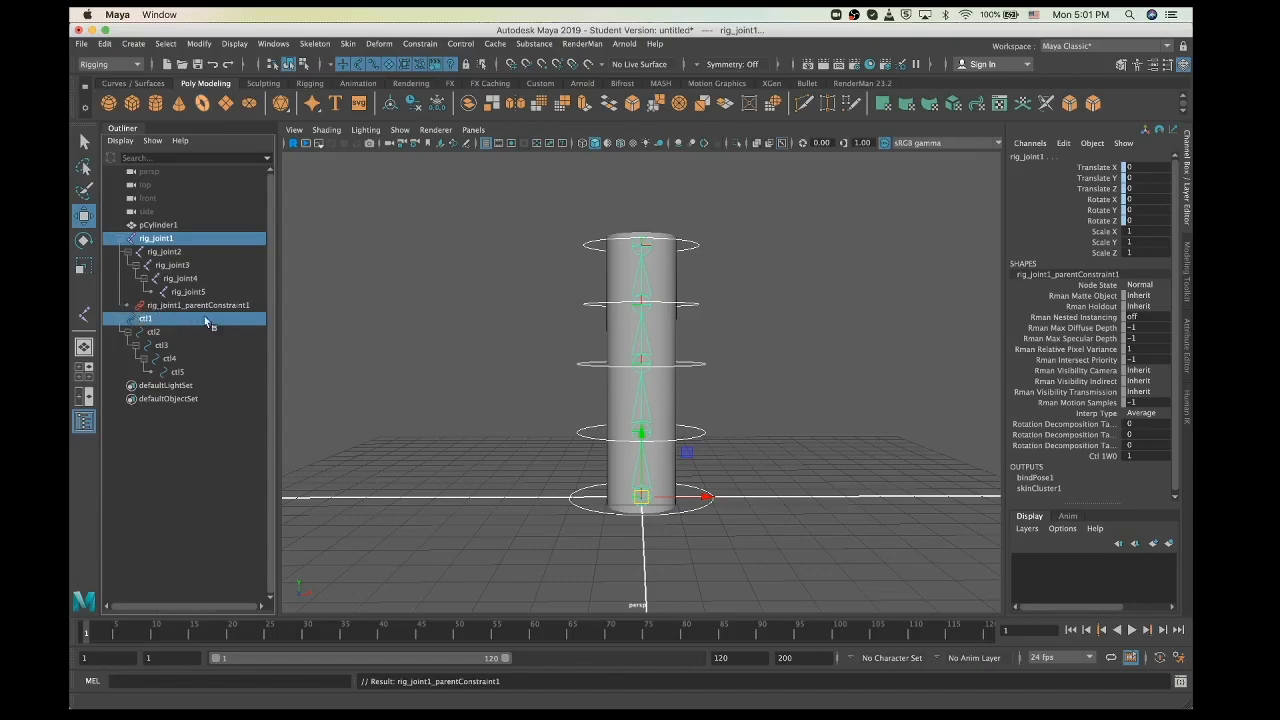
Constrain rig_joint2 to ctl2 with a Parent constraint
{"action": "middle_click_drag", "start_coordinate": [206, 320], "coordinate": [155, 338]}
{"action": "left_click", "coordinate": [154, 333]}
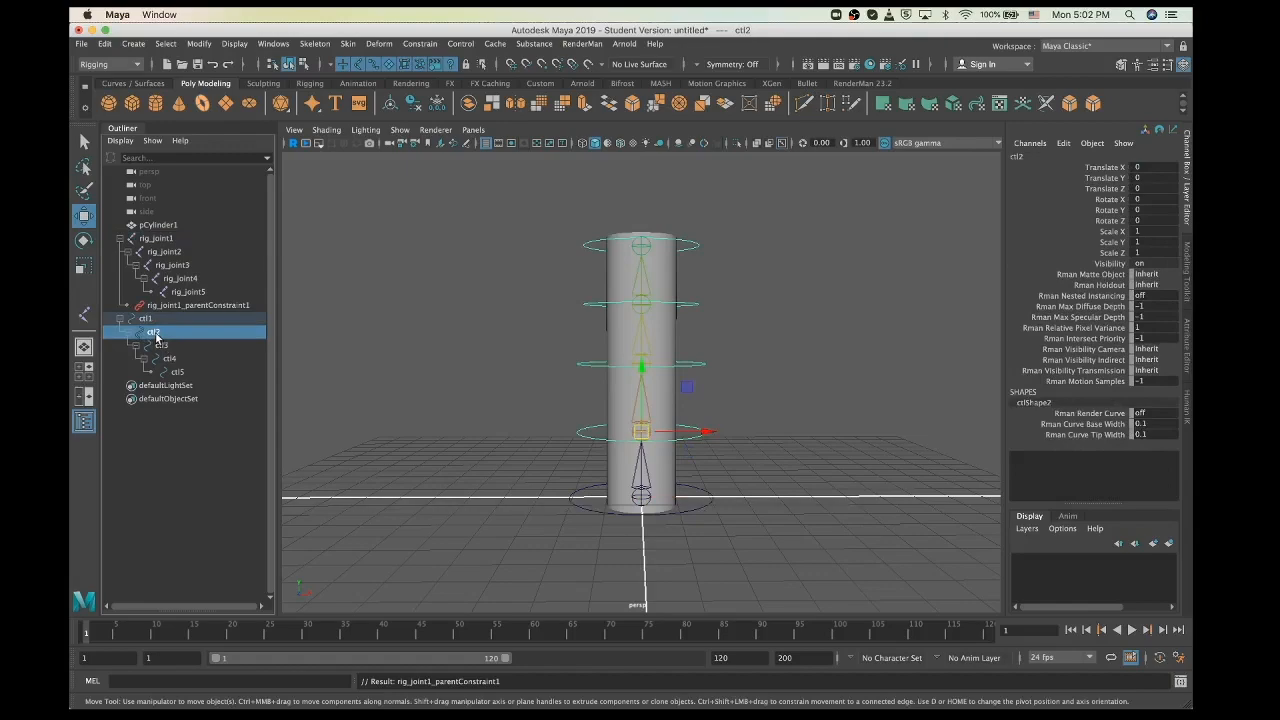
{"action": "left_click", "coordinate": [163, 254], "text": "shift"}
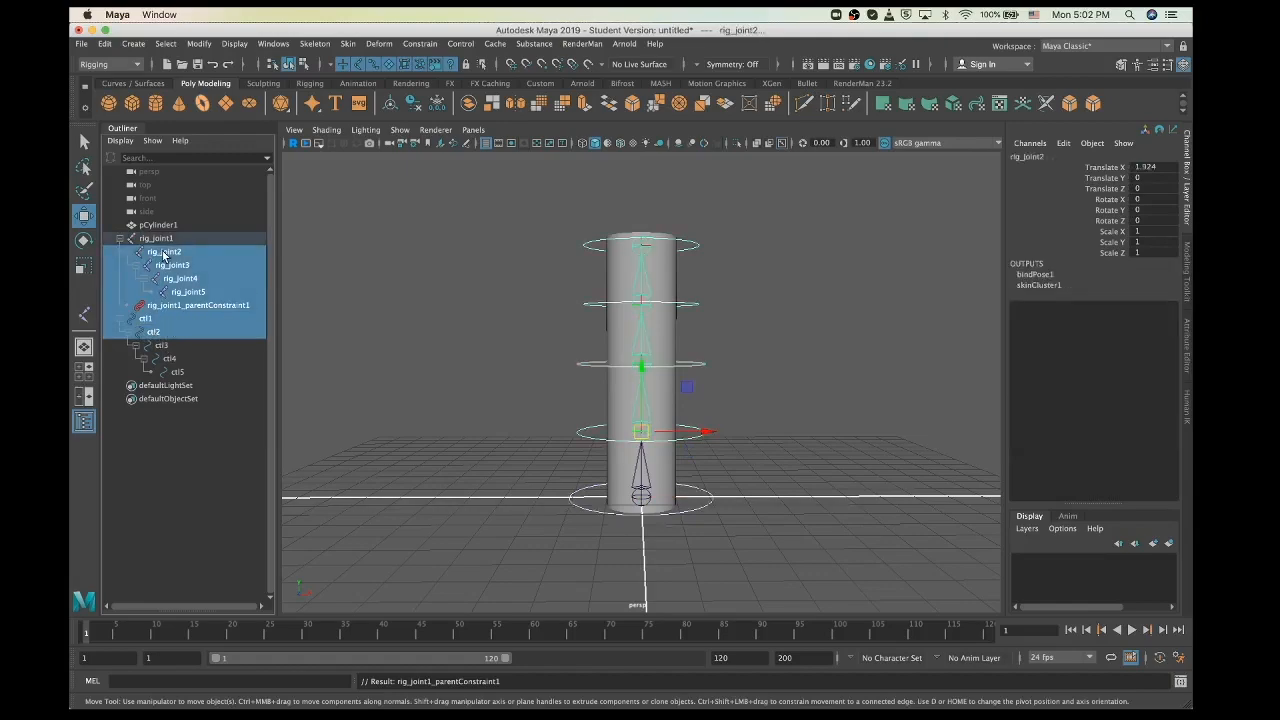
{"action": "left_click", "coordinate": [162, 333]}
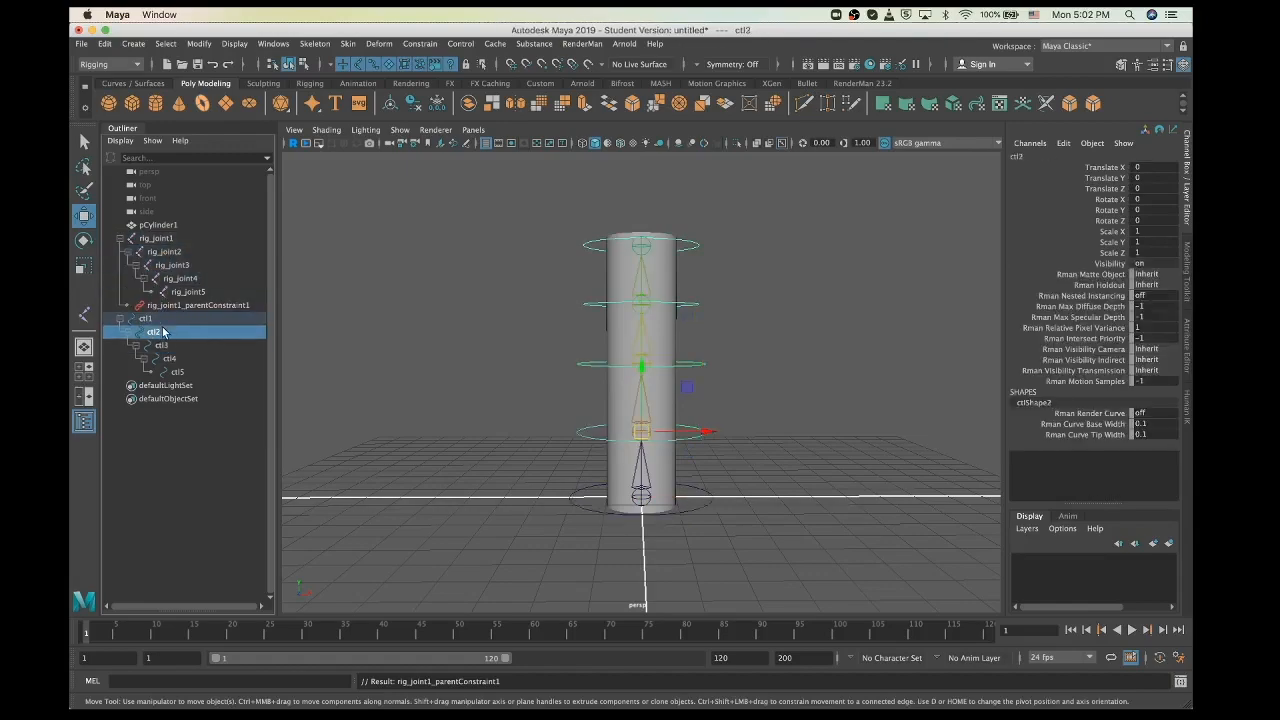
{"action": "left_click", "coordinate": [156, 254], "text": "ctrl"}
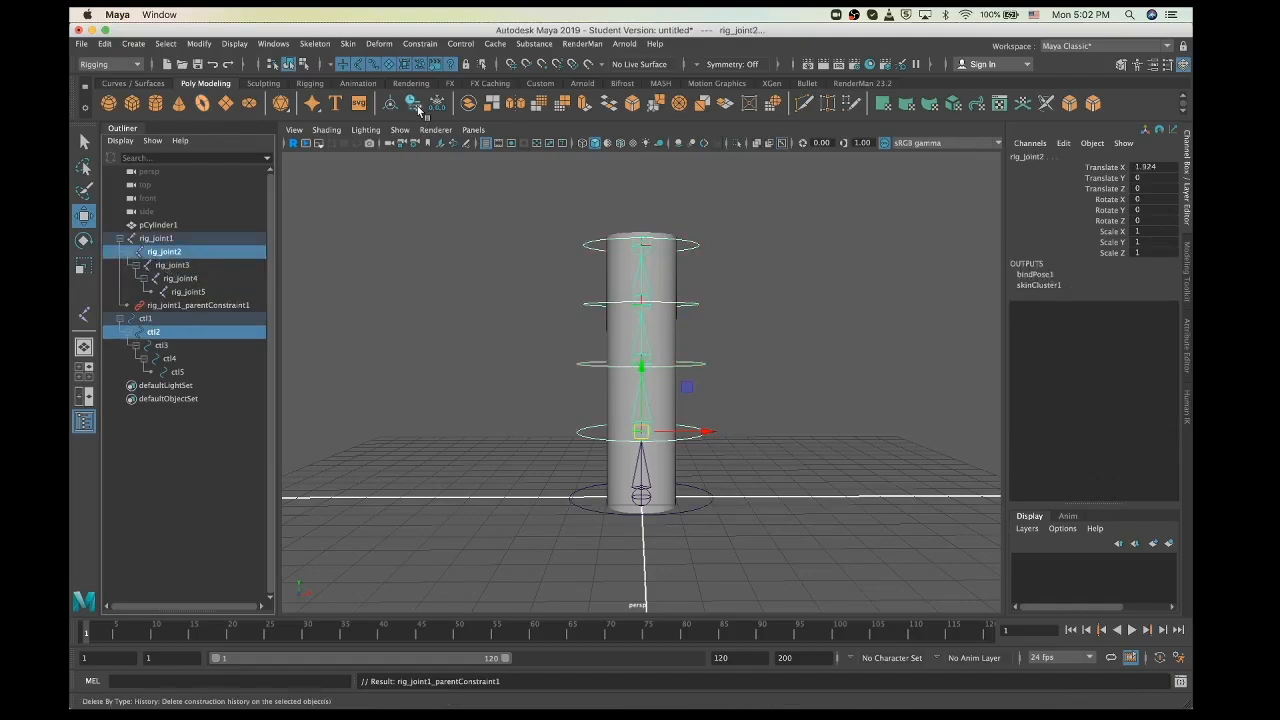
{"action": "left_click", "coordinate": [420, 44]}
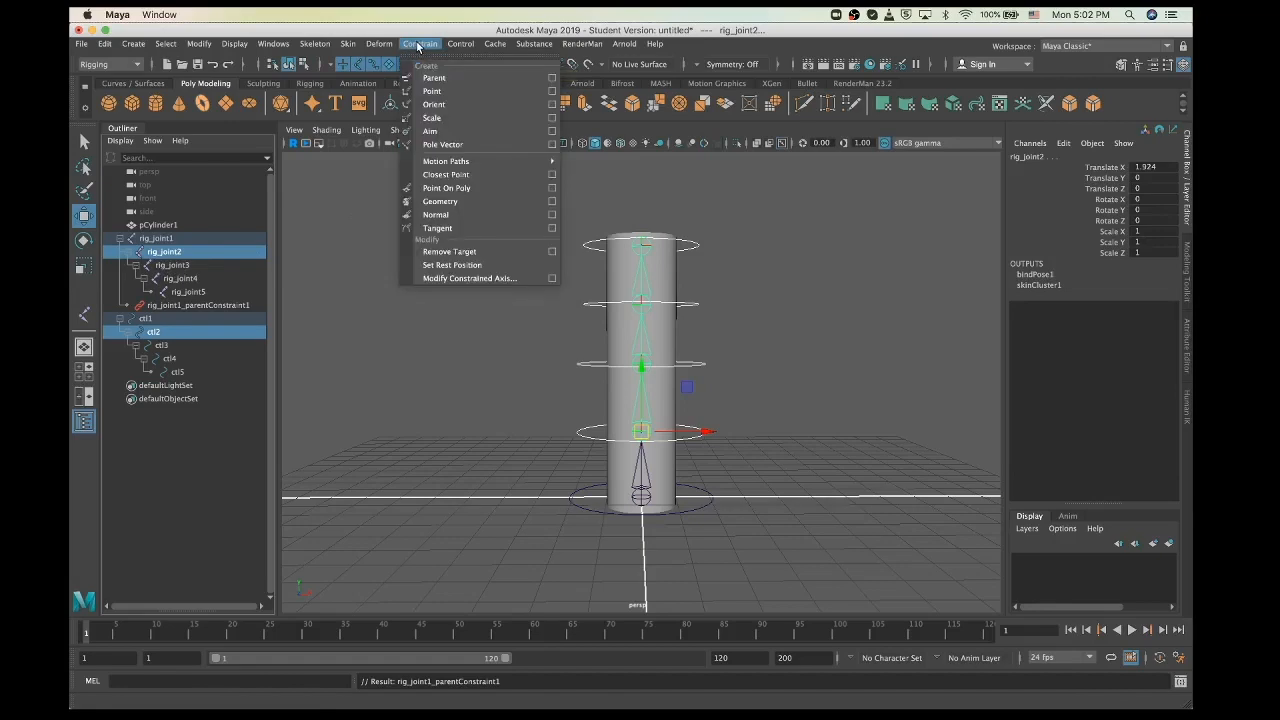
{"action": "left_click", "coordinate": [435, 79]}
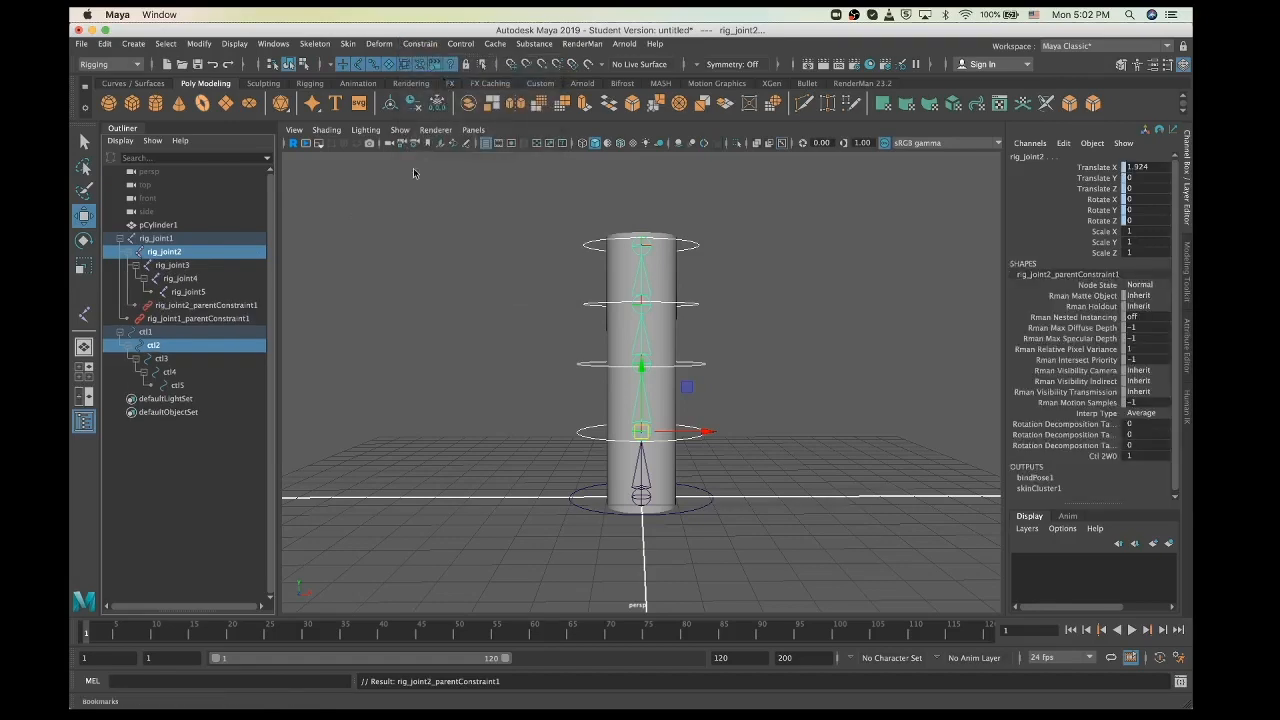
Constrain rig_joint3 to ctl3 with a Parent constraint
{"action": "left_click", "coordinate": [157, 358]}
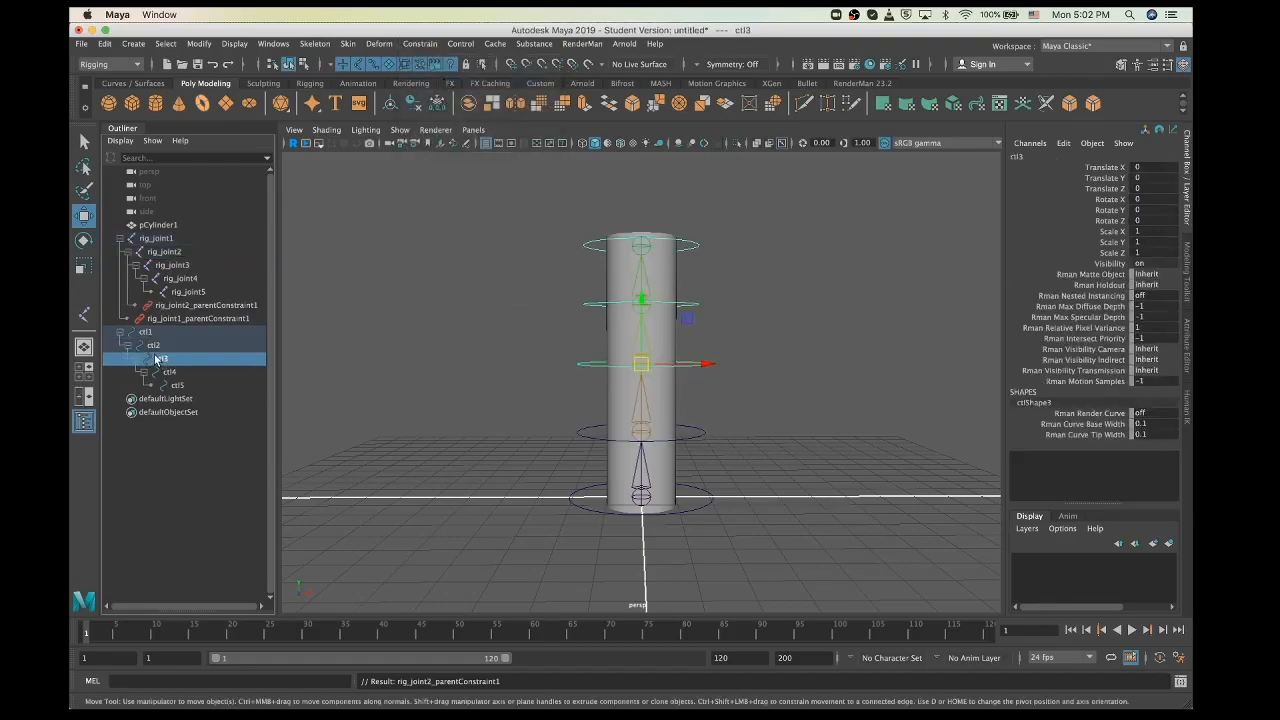
{"action": "left_click", "coordinate": [170, 266], "text": "ctrl"}
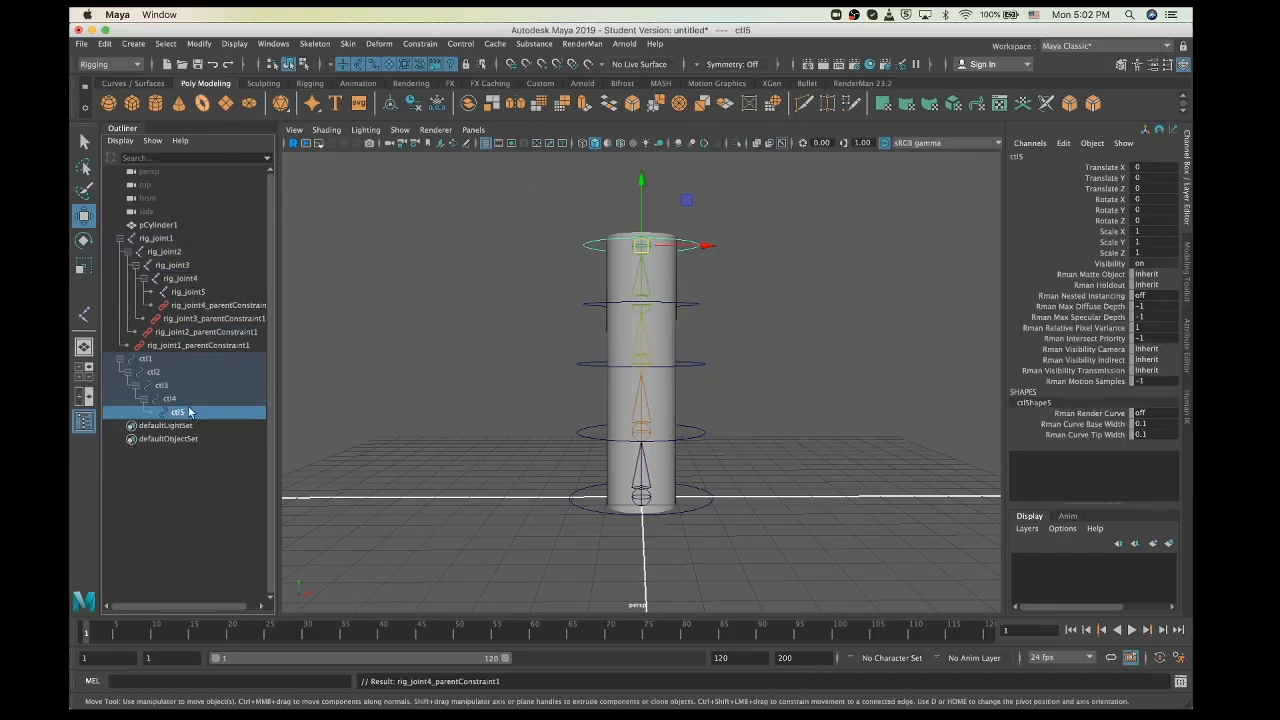
Constrain rig_joint5 to ctl5 with a Parent constraint and clear the selection
{"action": "left_click", "coordinate": [188, 291], "text": "ctrl"}
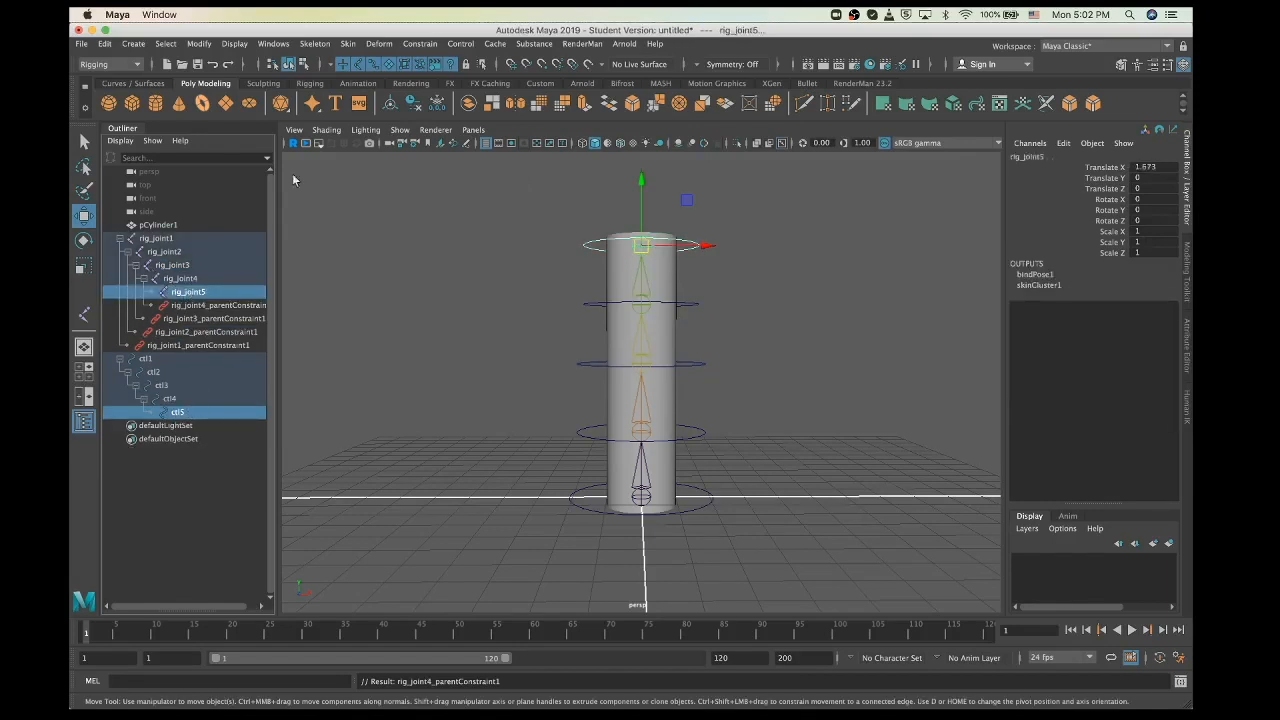
{"action": "left_click", "coordinate": [425, 45]}
{"action": "left_click", "coordinate": [430, 76]}
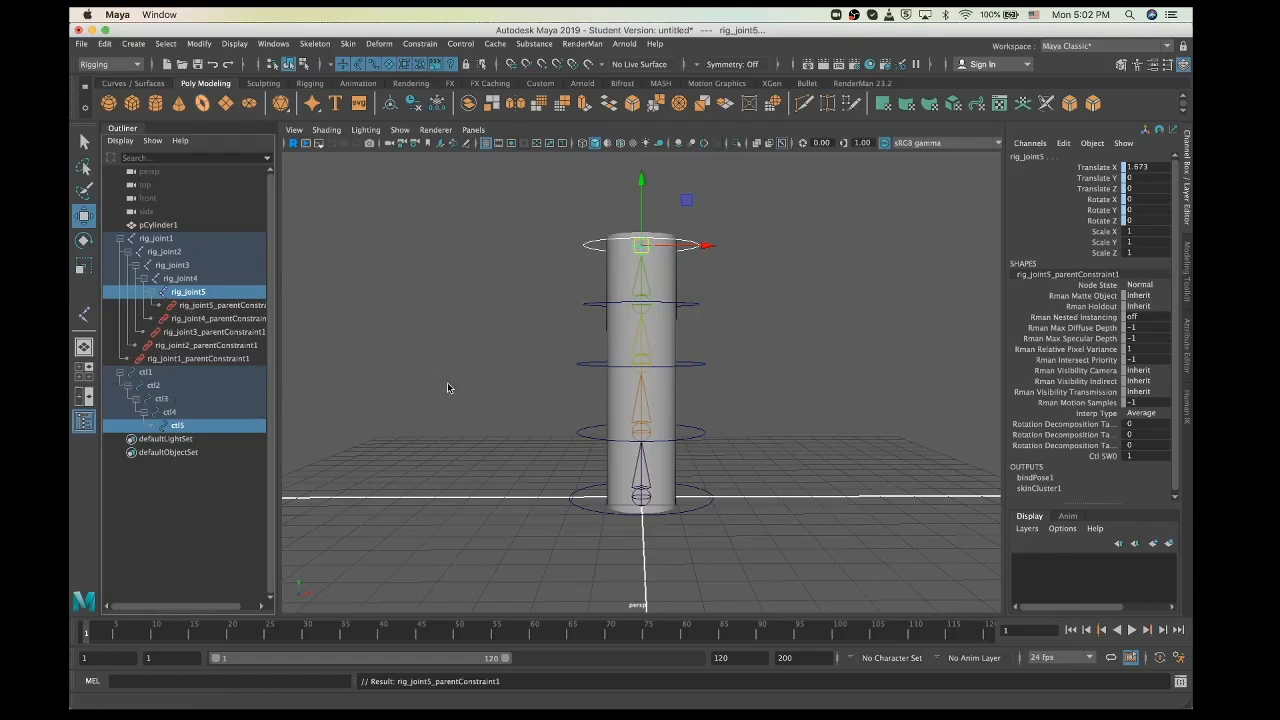
{"action": "left_click", "coordinate": [456, 450]}
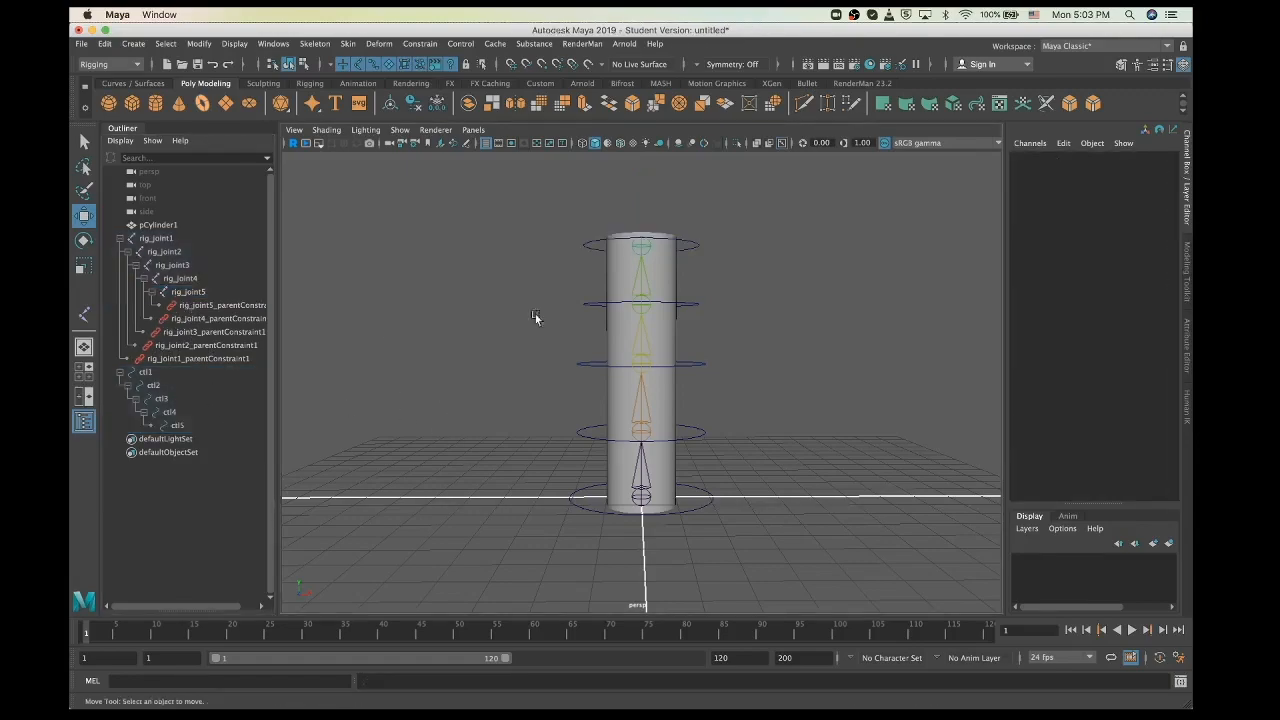
Test the ctl4 control by moving it sideways, undoing the move, and rotating it to bend the cylinder
{"action": "left_click", "coordinate": [612, 304]}
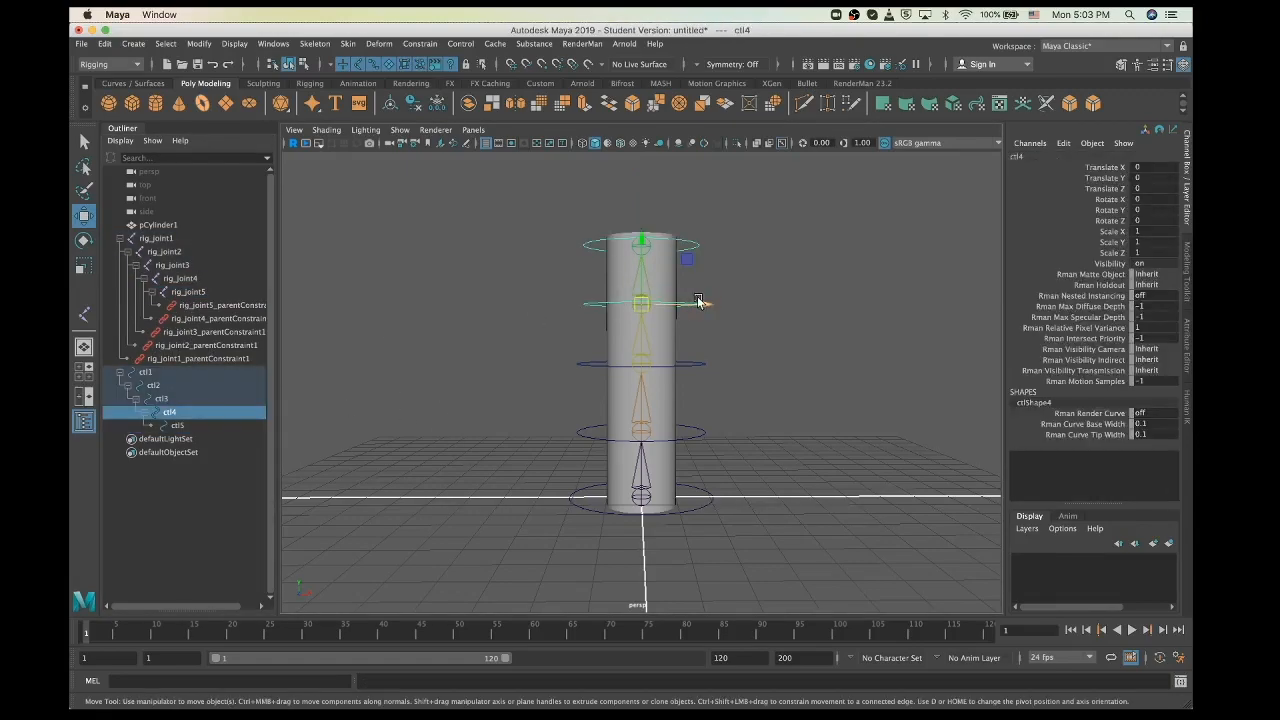
{"action": "left_click_drag", "start_coordinate": [708, 303], "coordinate": [496, 332]}
{"action": "key", "text": "super+z"}
{"action": "key", "text": "e"}
{"action": "left_click_drag", "start_coordinate": [689, 257], "coordinate": [703, 314]}
{"action": "left_click_drag", "start_coordinate": [690, 289], "coordinate": [702, 300]}
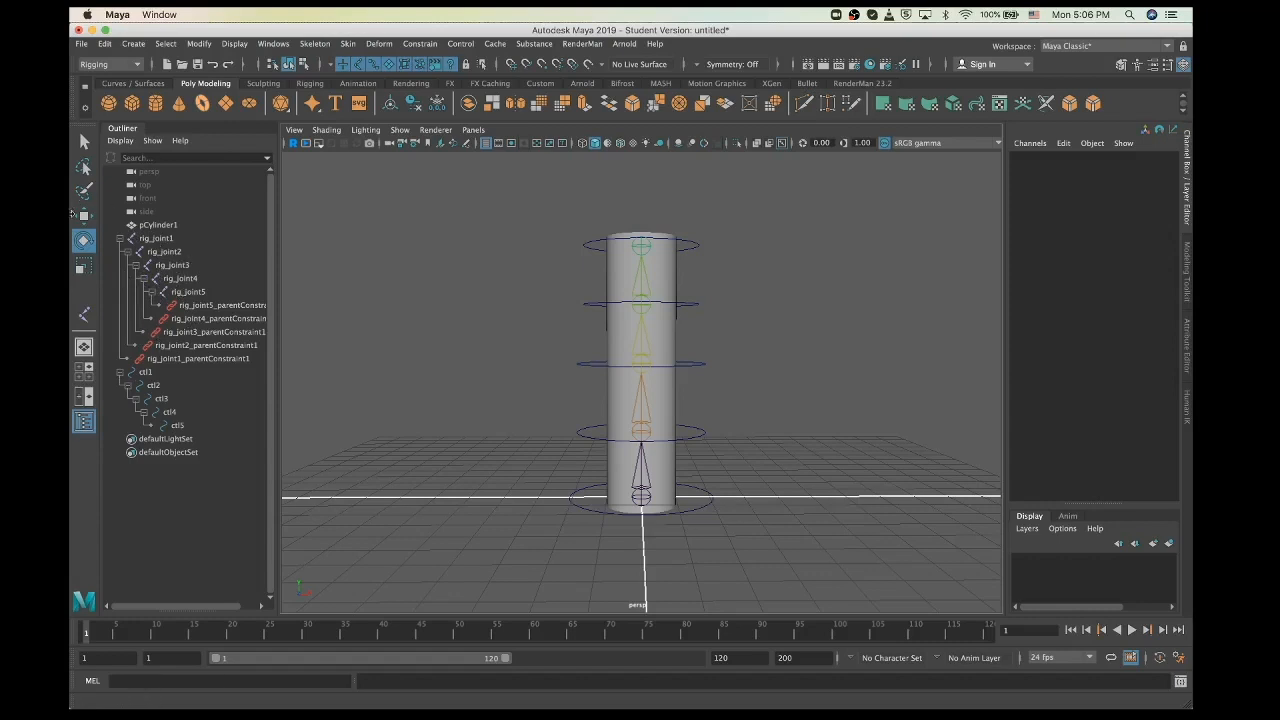
Group the rig_joint1 hierarchy under the name Joints and hide the group
{"action": "left_click", "coordinate": [119, 239]}
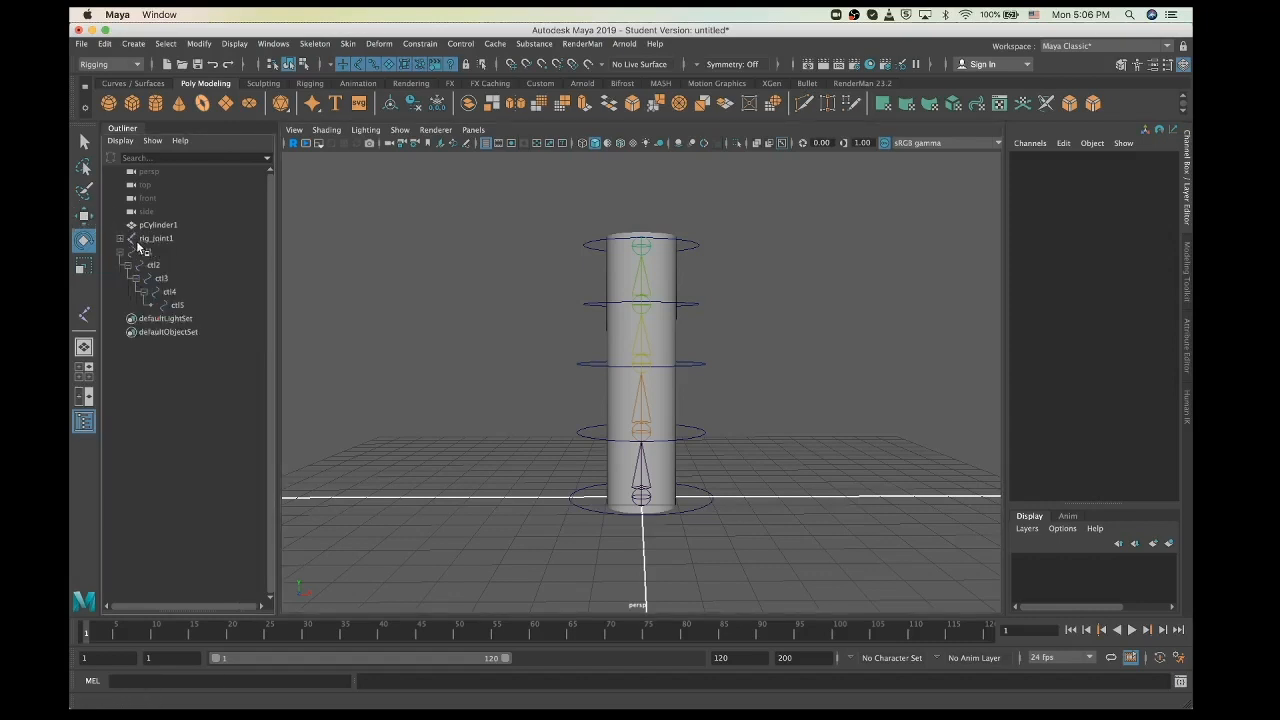
{"action": "left_click", "coordinate": [152, 237]}
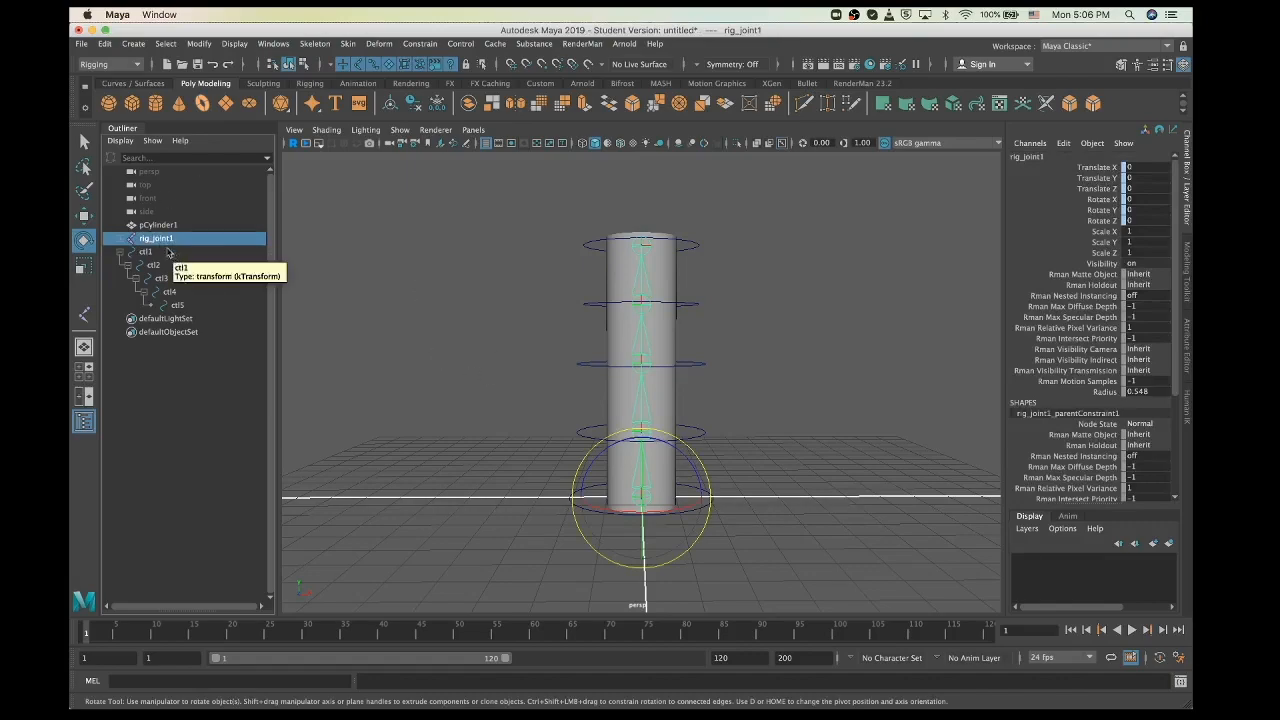
{"action": "key", "text": "ctrl+g"}
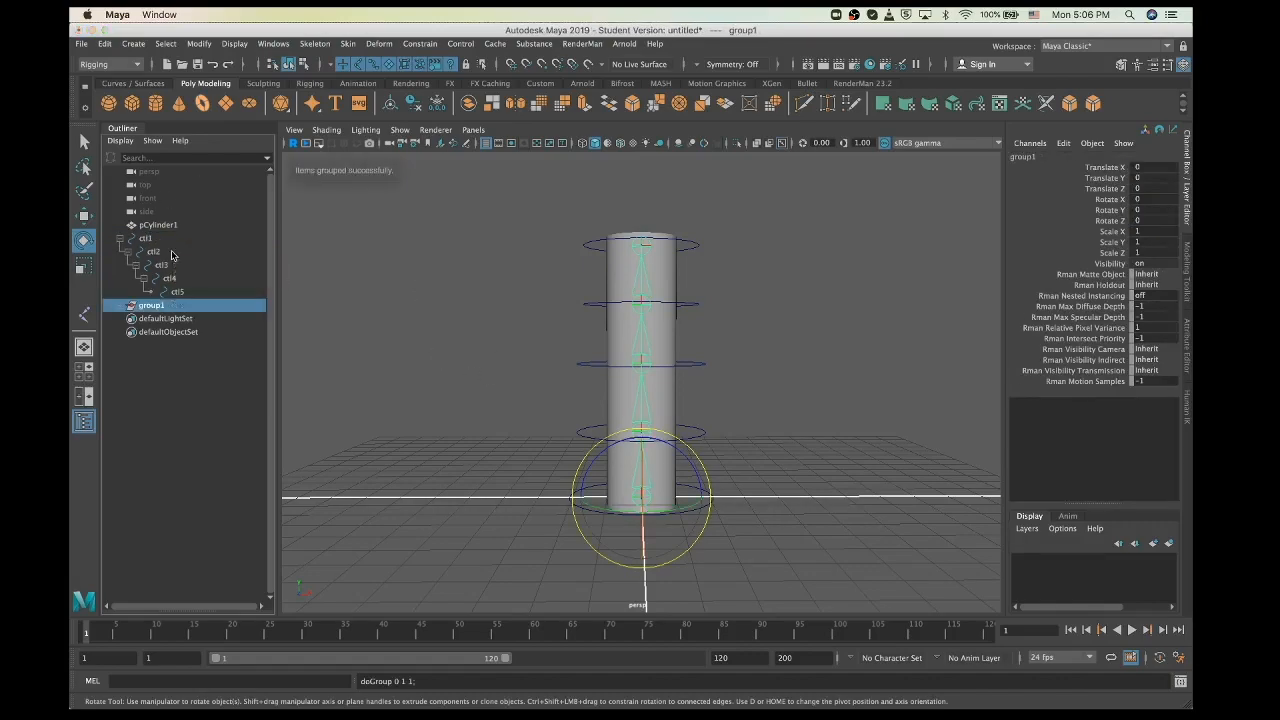
{"action": "double_click", "coordinate": [148, 304]}
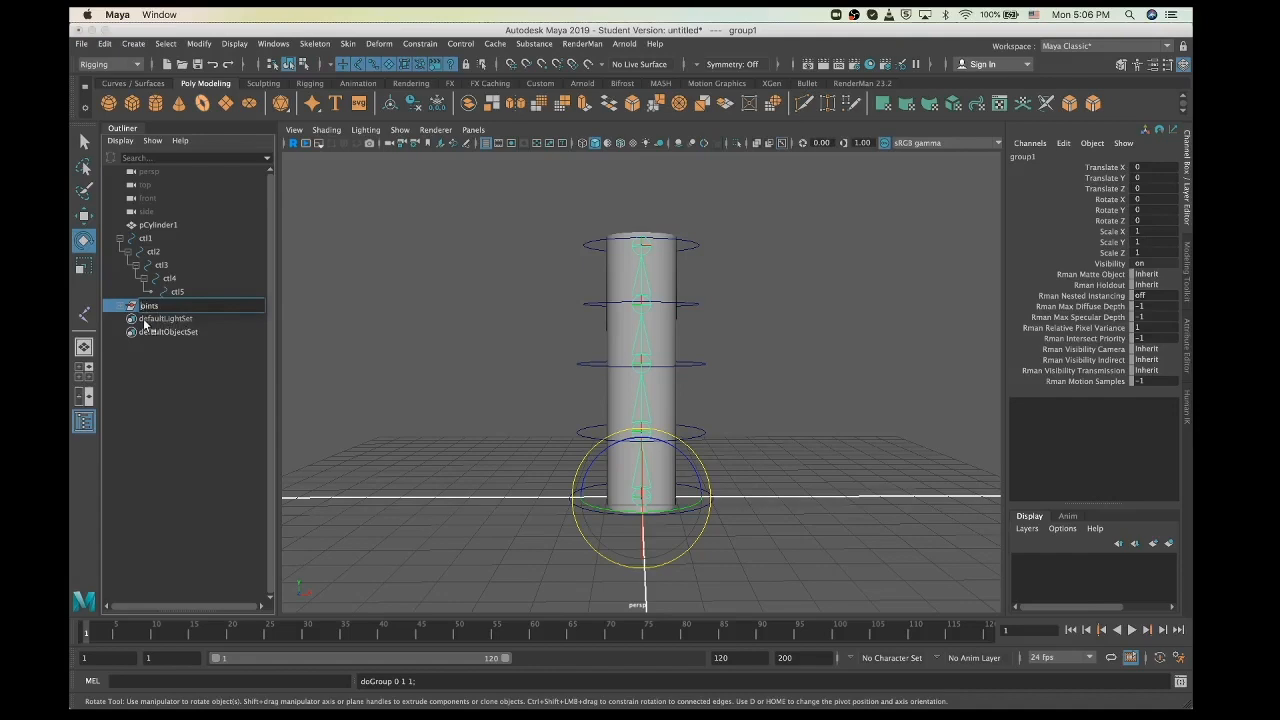
{"action": "key", "text": "Return"}
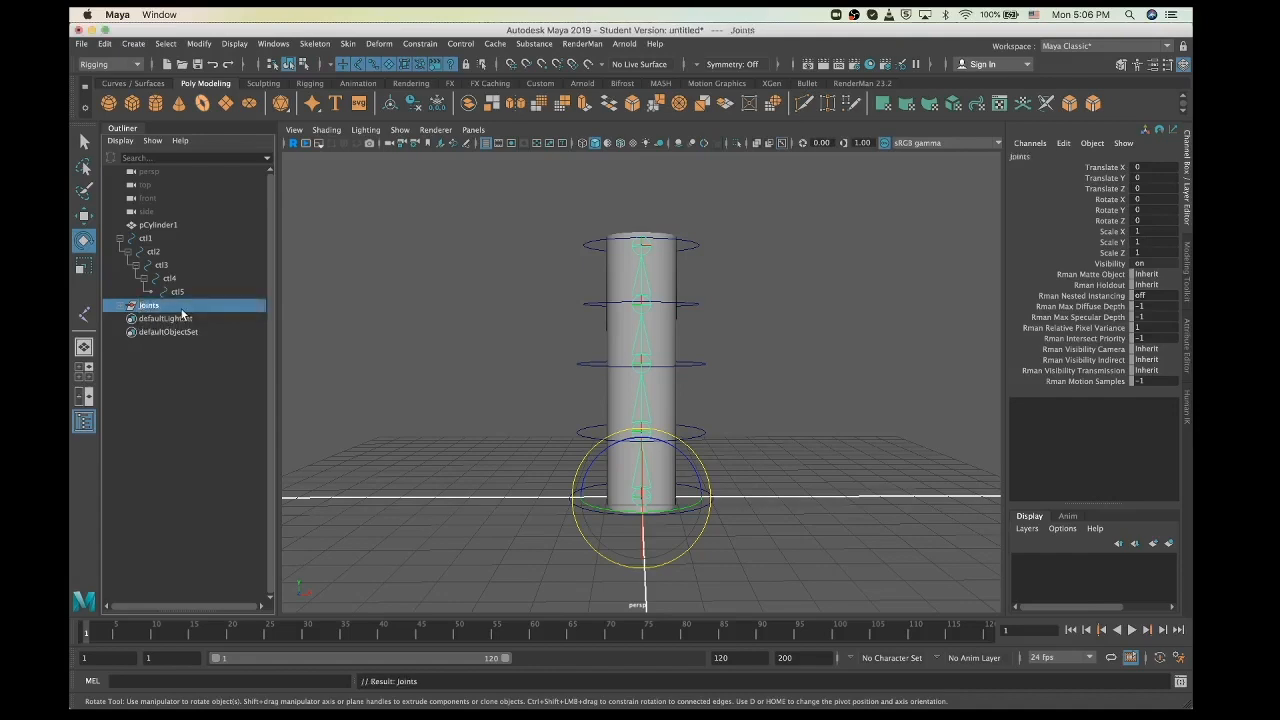
{"action": "key", "text": "h"}
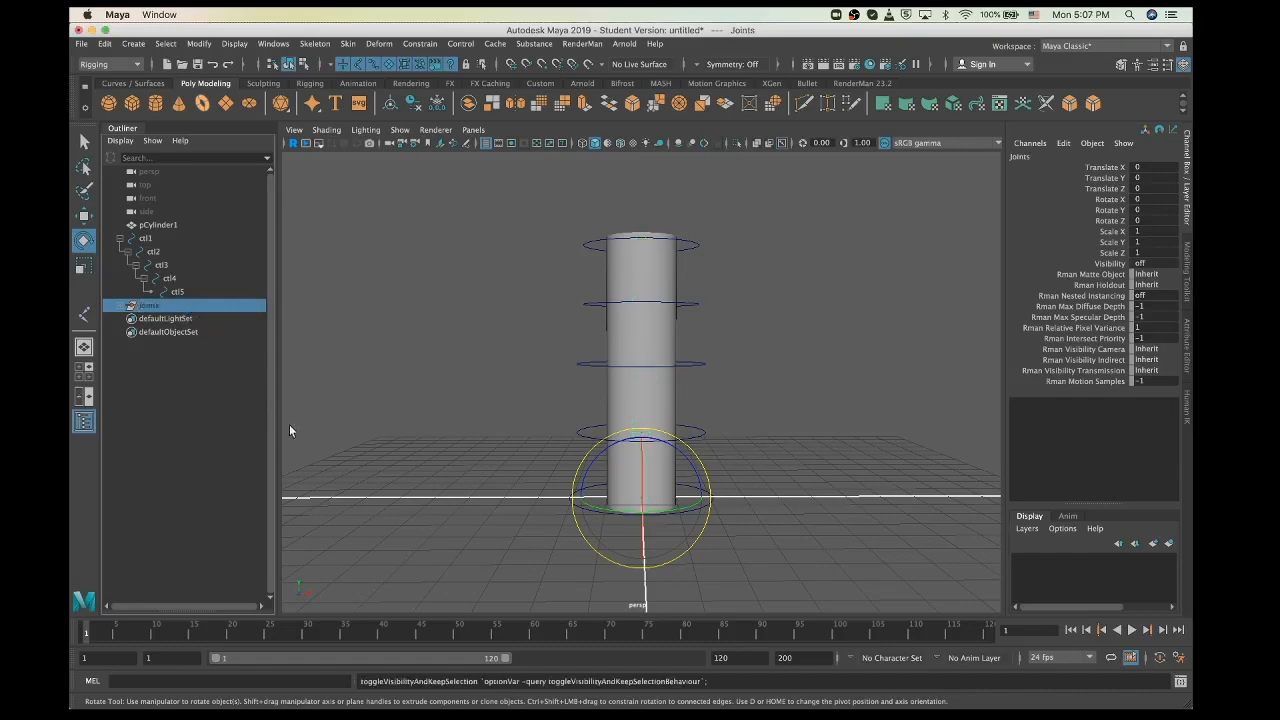
{"action": "left_click", "coordinate": [356, 427]}
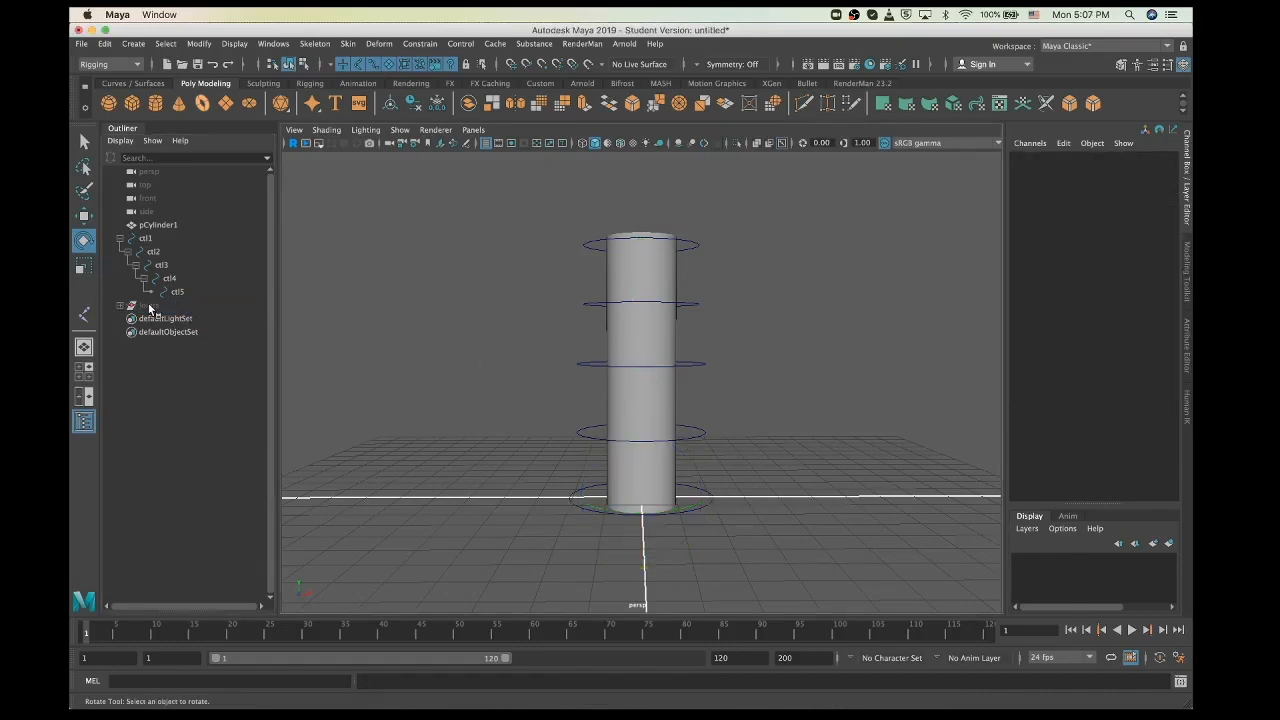
Test-bend the upper cylinder by rotating ctl4 about -22 degrees around Z, and undo the rotation
{"action": "left_click", "coordinate": [613, 308]}
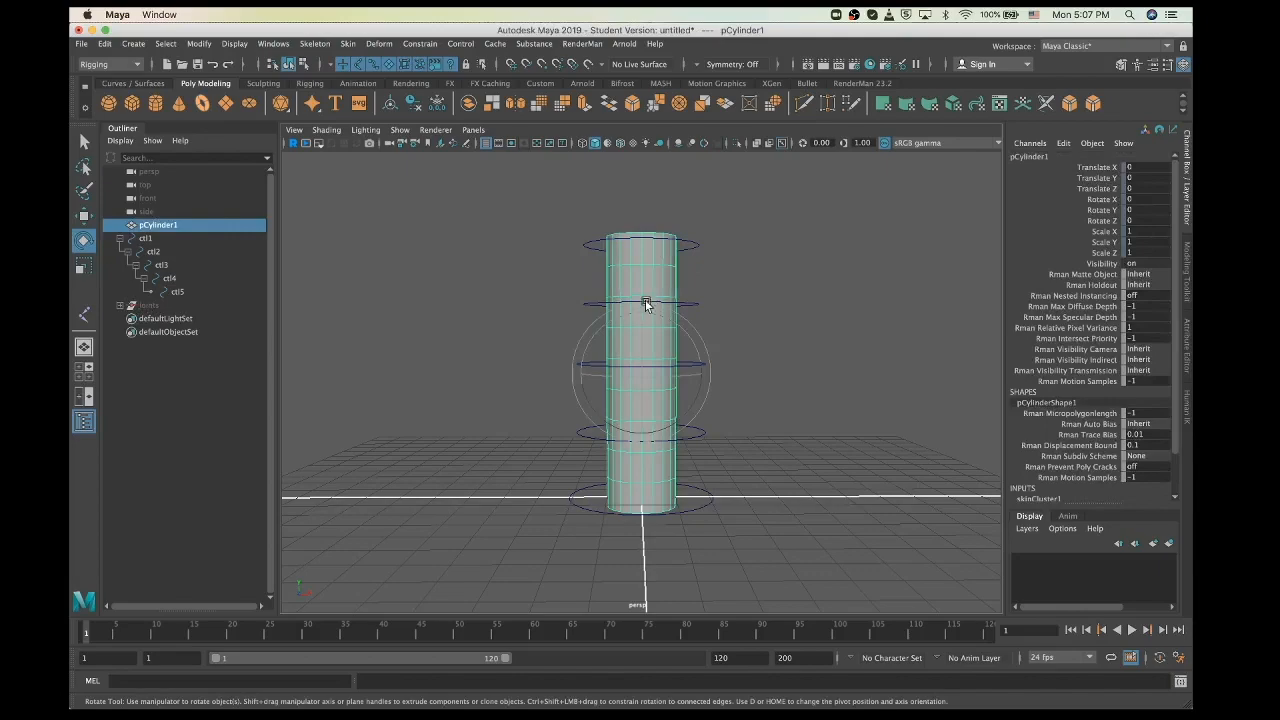
{"action": "left_click", "coordinate": [598, 304]}
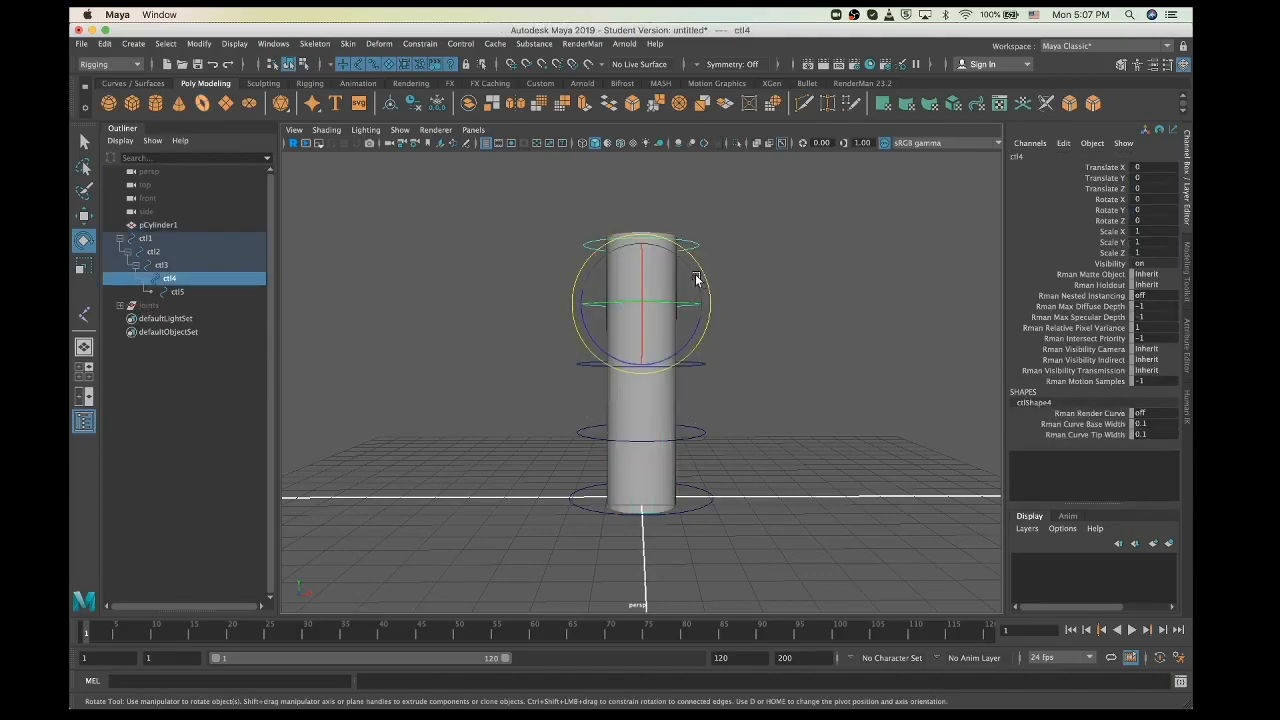
{"action": "left_click_drag", "start_coordinate": [706, 278], "coordinate": [707, 304]}
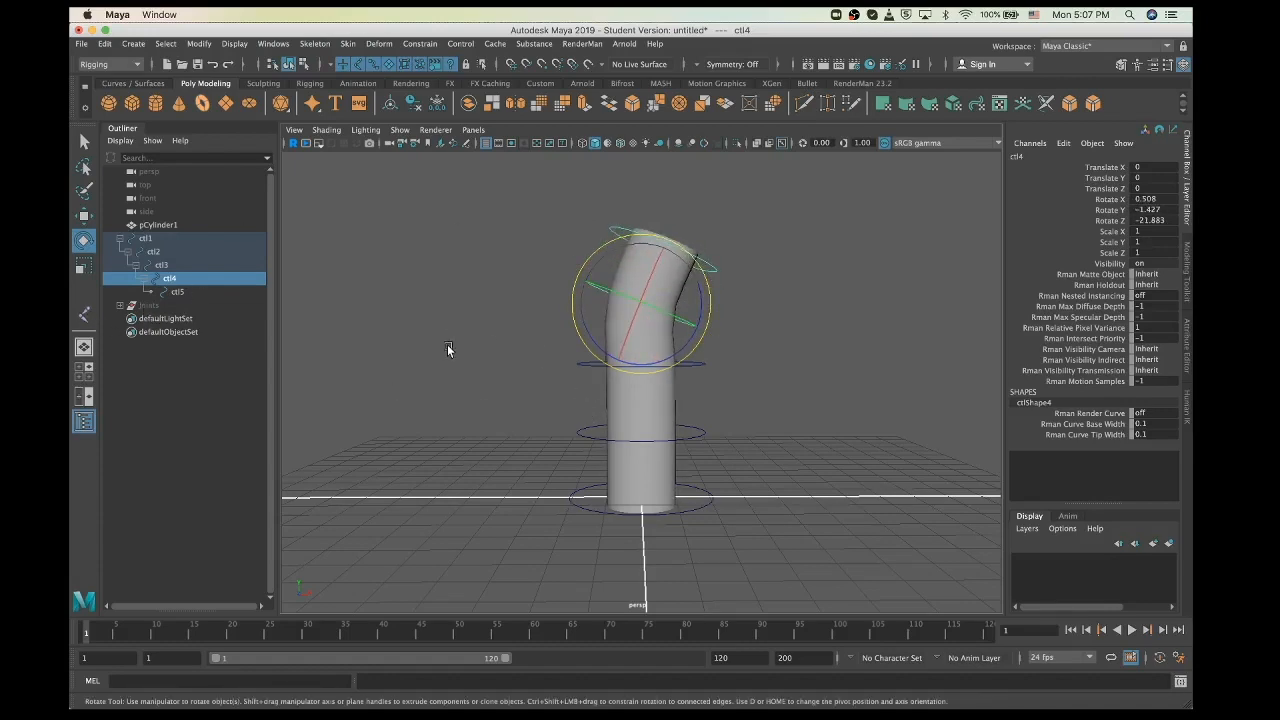
{"action": "key", "text": "ctrl+z"}
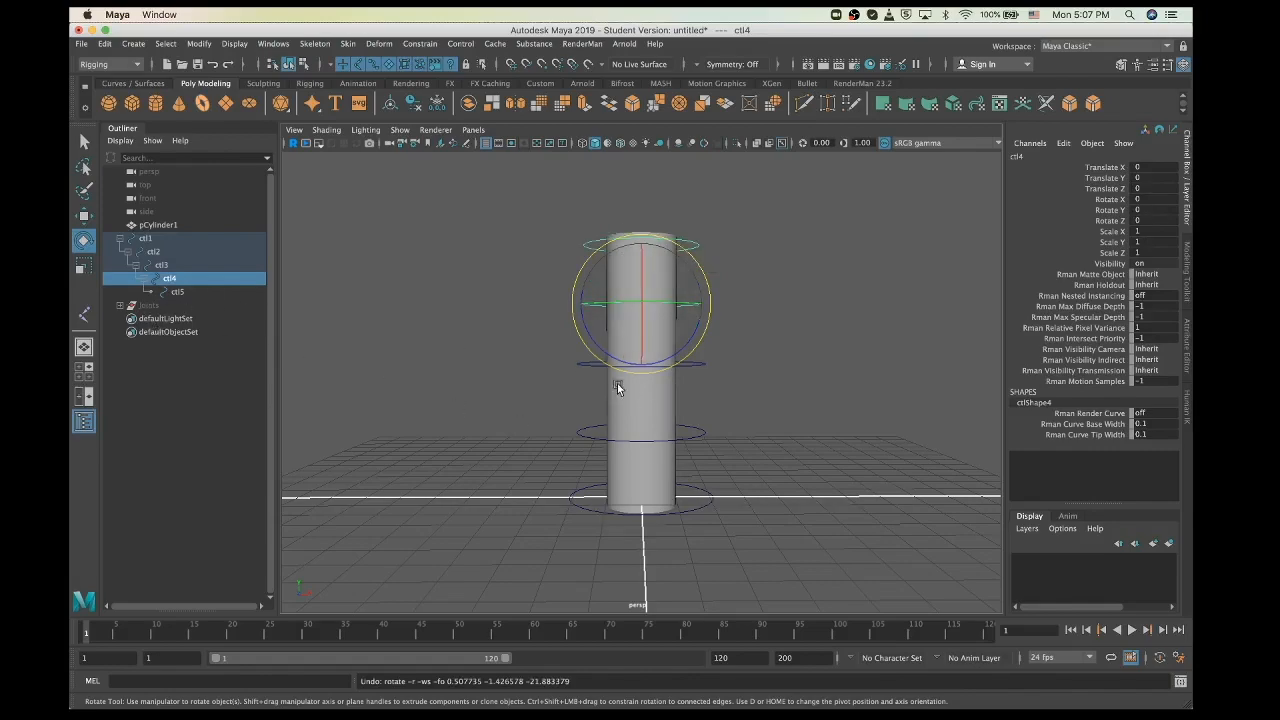
Lock all translate, rotate and scale channels of the Joints group and check the lock by reselecting it
{"action": "left_click", "coordinate": [158, 305]}
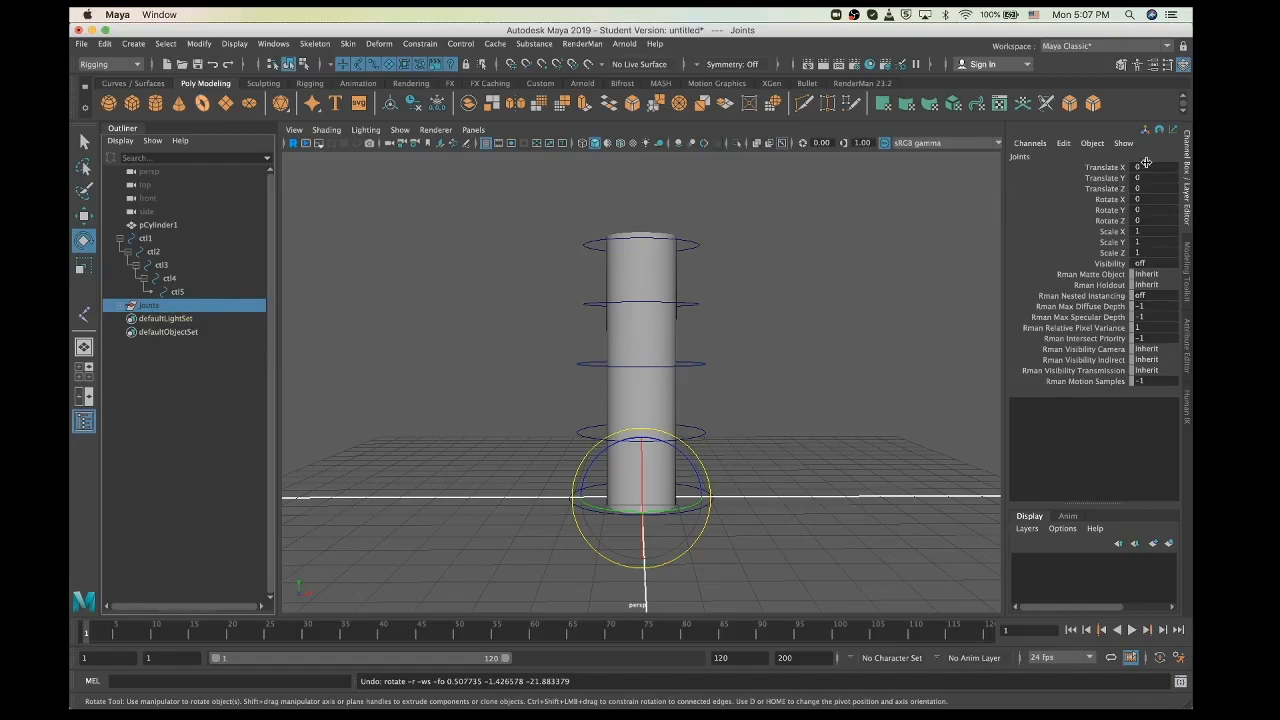
{"action": "left_click_drag", "start_coordinate": [1145, 167], "coordinate": [1173, 253]}
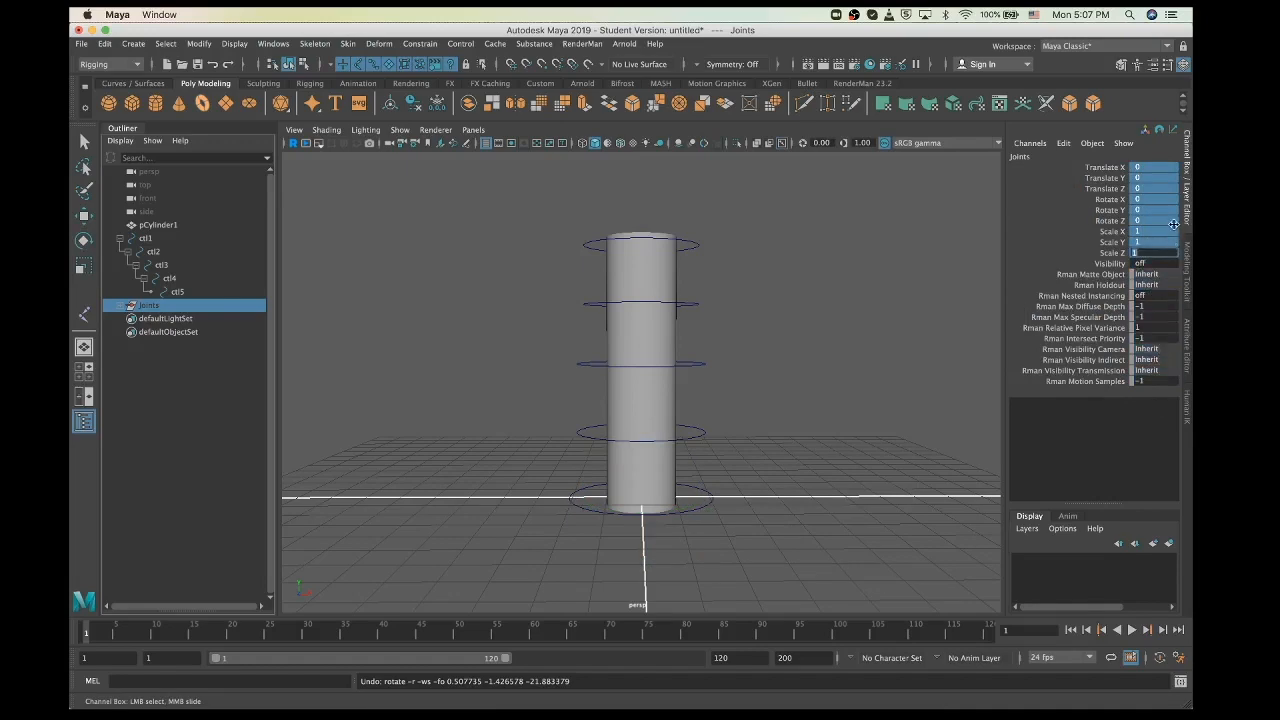
{"action": "right_click", "coordinate": [1150, 179]}
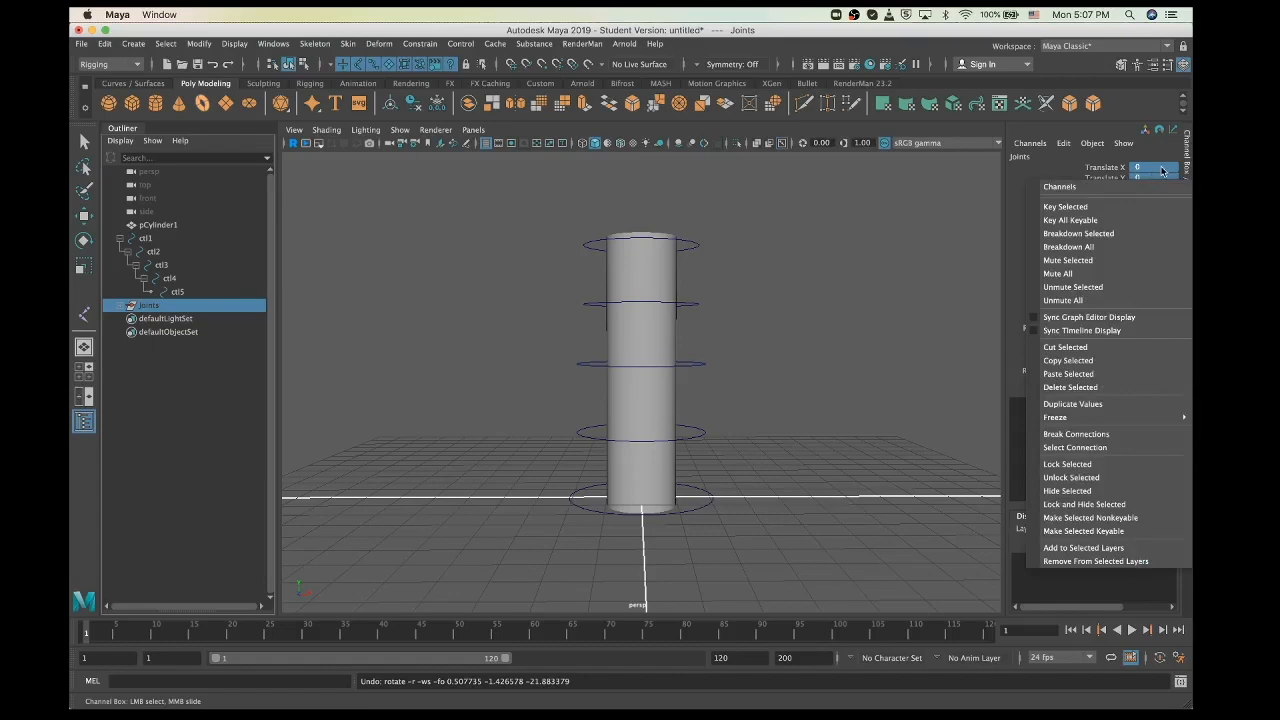
{"action": "left_click", "coordinate": [1066, 465]}
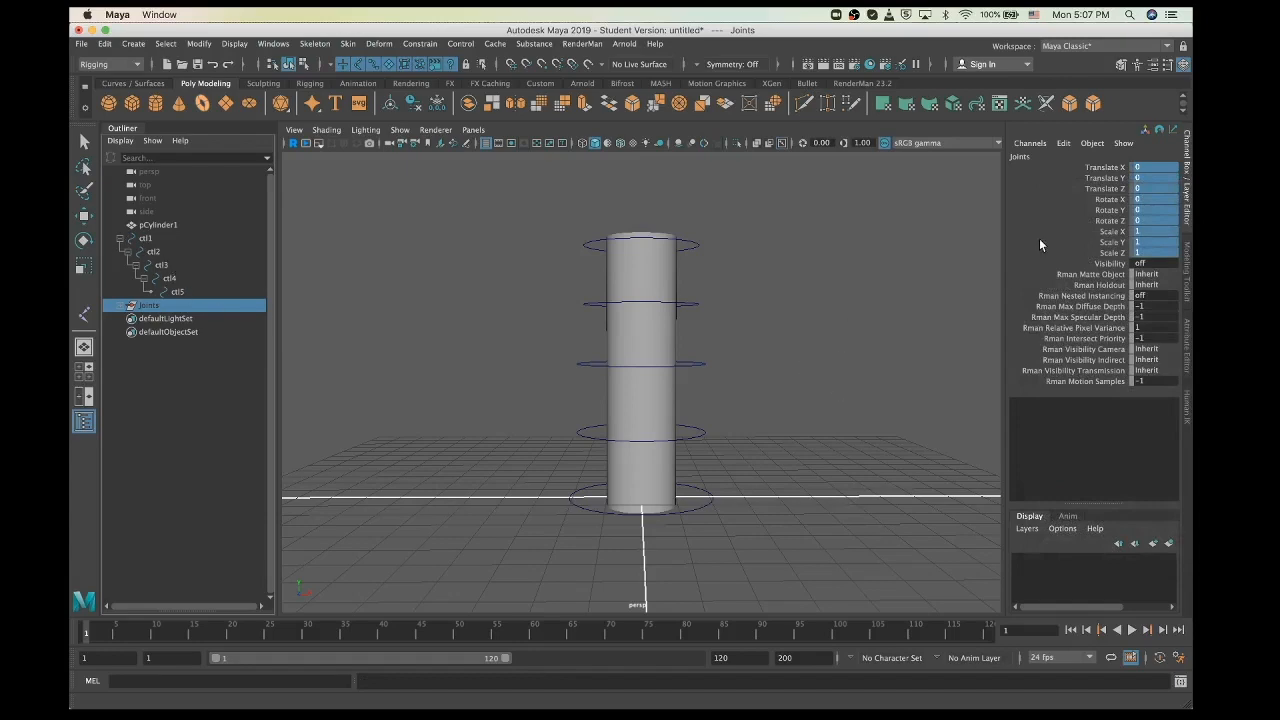
{"action": "left_click", "coordinate": [955, 272]}
{"action": "key", "text": "e"}
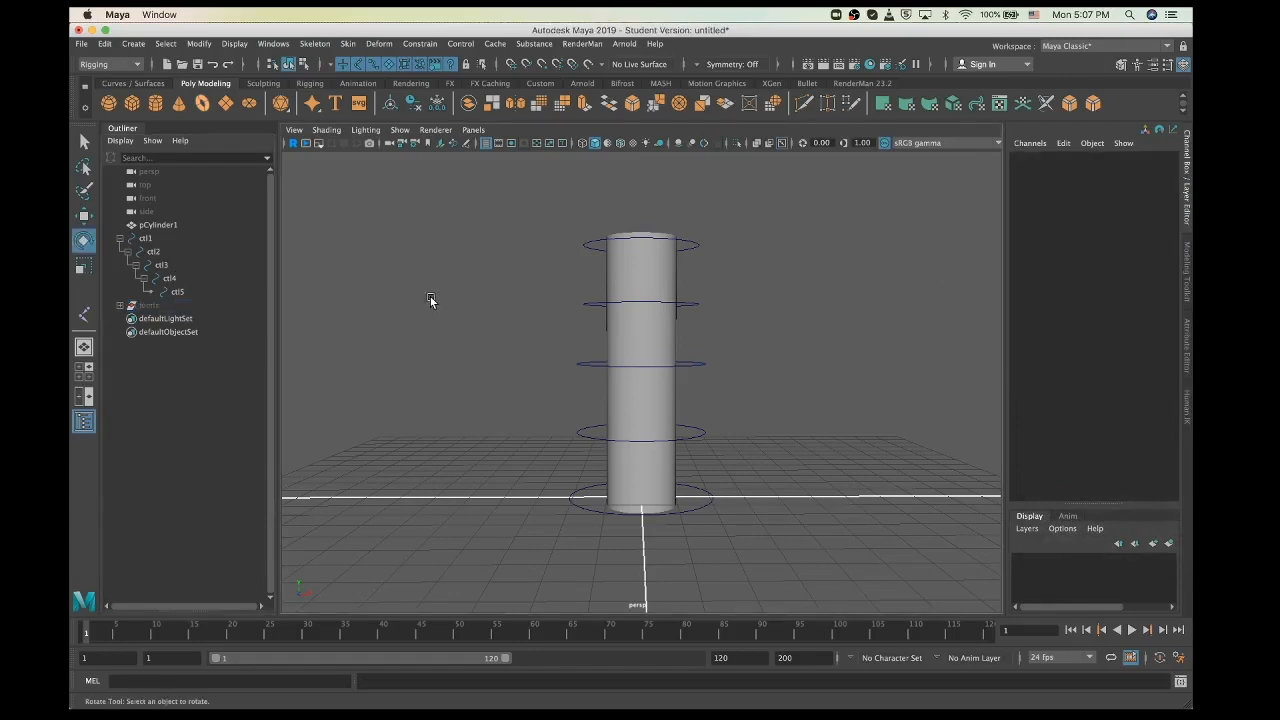
{"action": "left_click", "coordinate": [156, 306]}
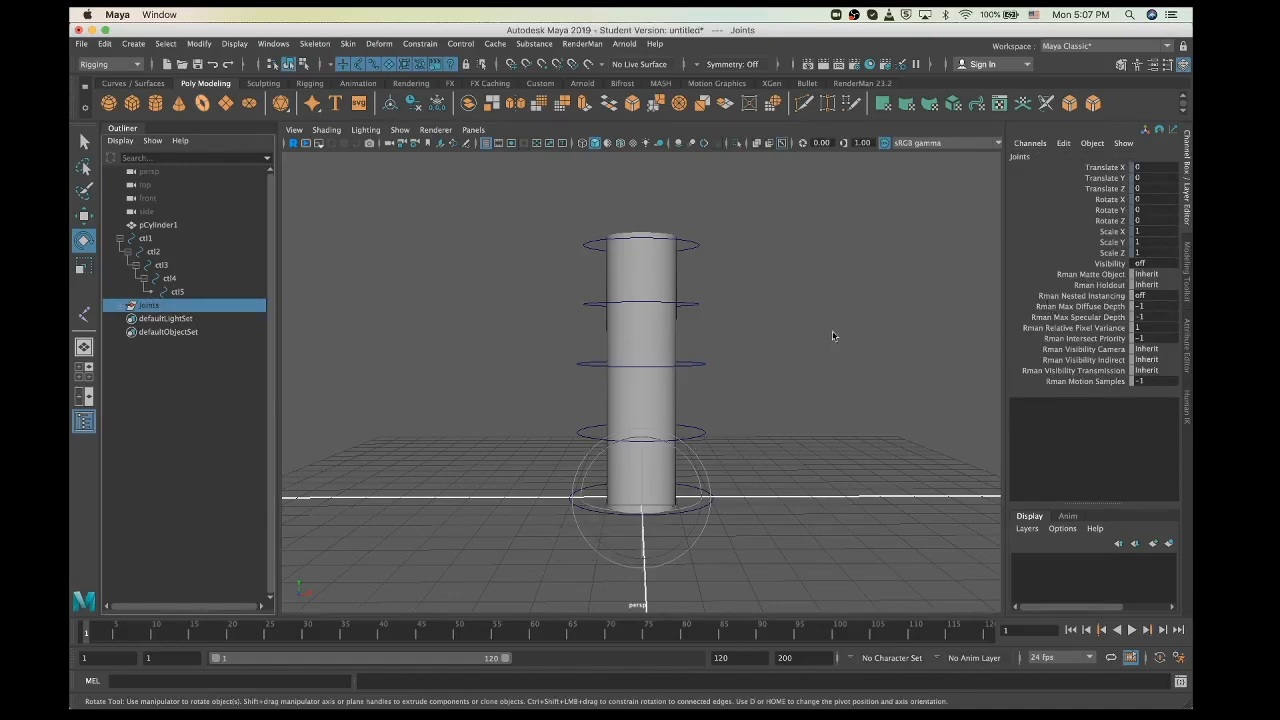
{"action": "left_click", "coordinate": [421, 465]}
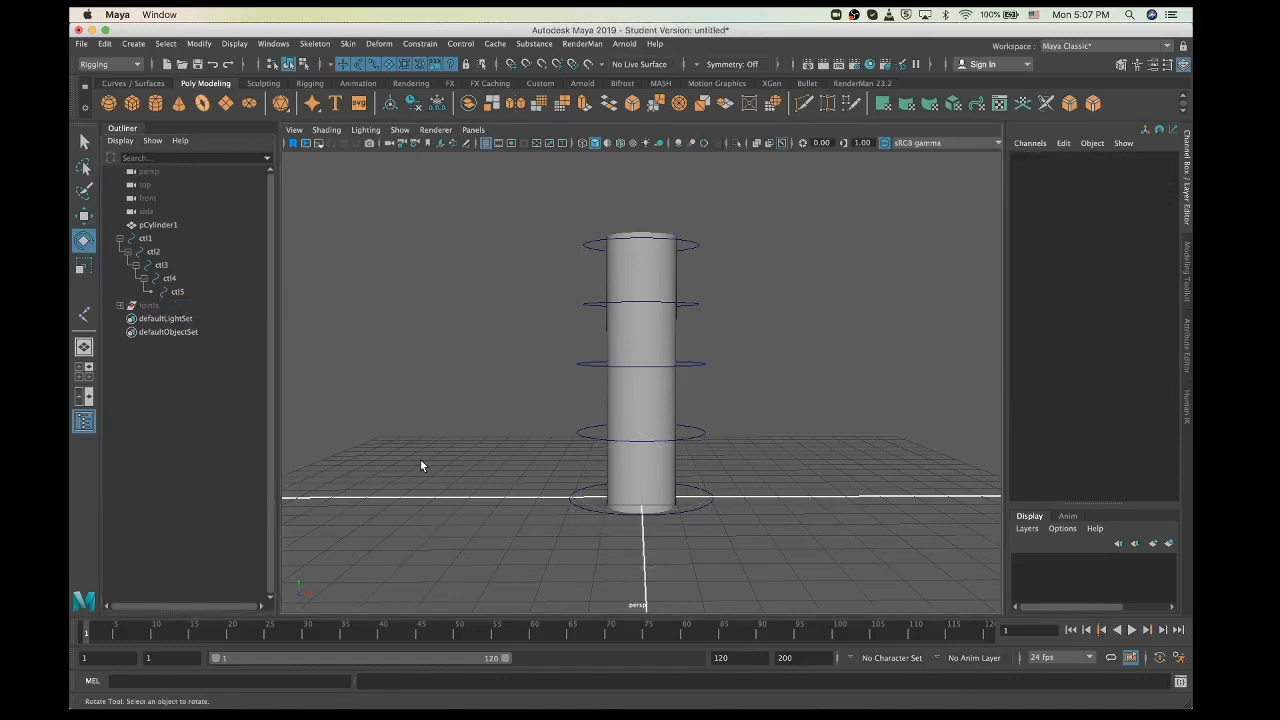
Pose the cylinder by rotating ctl2 about -35 degrees and ctl3 about 42 degrees around Z, and tilting ctl5
{"action": "left_click", "coordinate": [590, 437]}
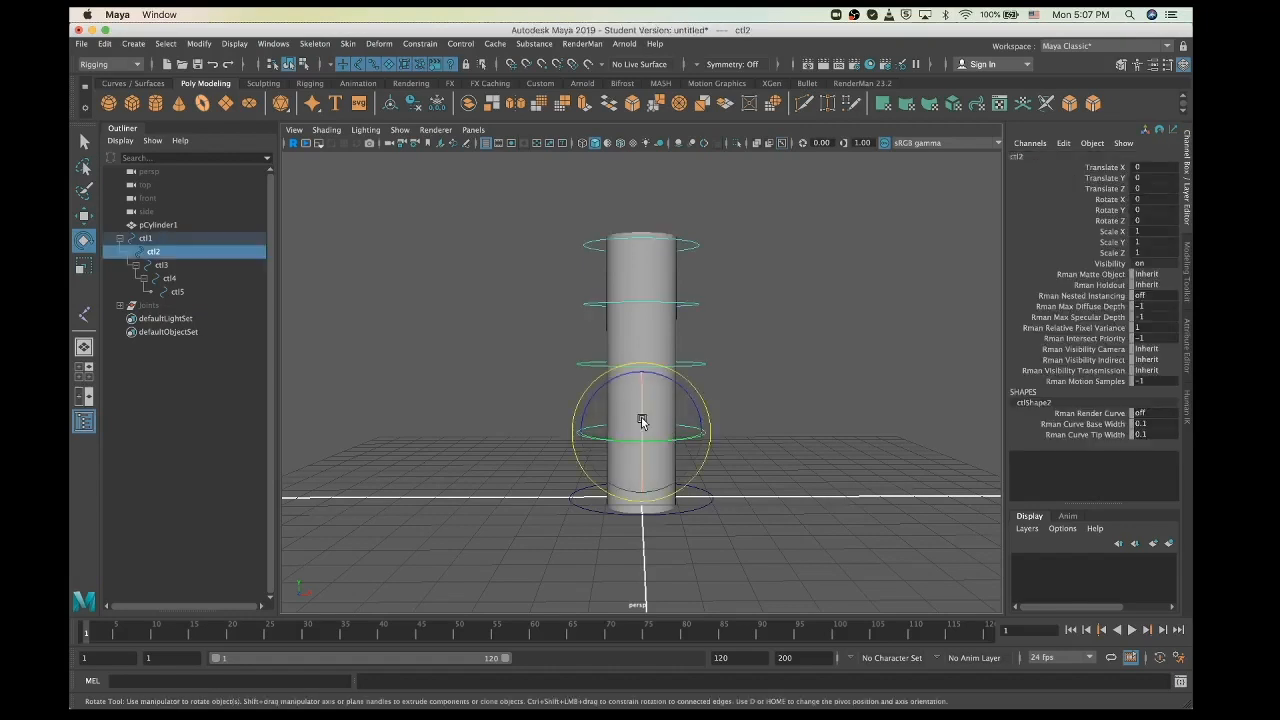
{"action": "left_click_drag", "start_coordinate": [686, 386], "coordinate": [705, 418]}
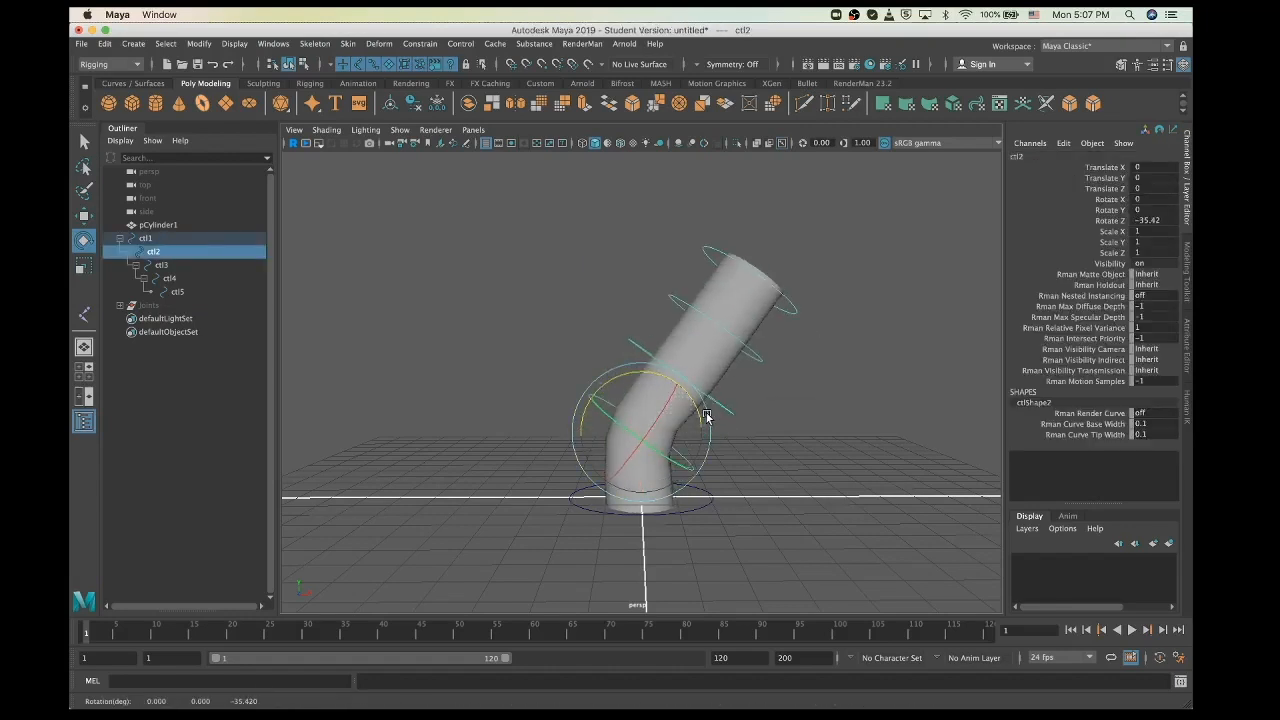
{"action": "left_click", "coordinate": [638, 341]}
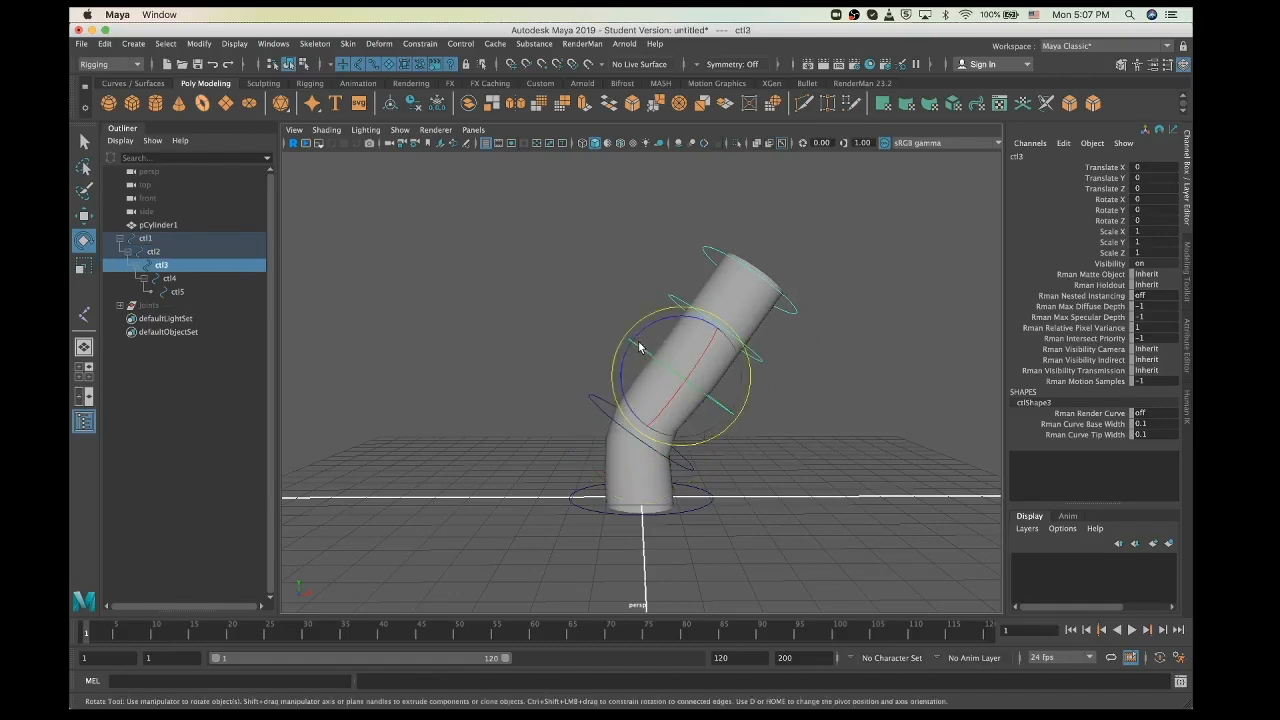
{"action": "mouse_move", "coordinate": [649, 324]}
{"action": "left_mouse_down"}
{"action": "mouse_move", "coordinate": [578, 352]}
{"action": "mouse_move", "coordinate": [660, 333]}
{"action": "left_mouse_up"}
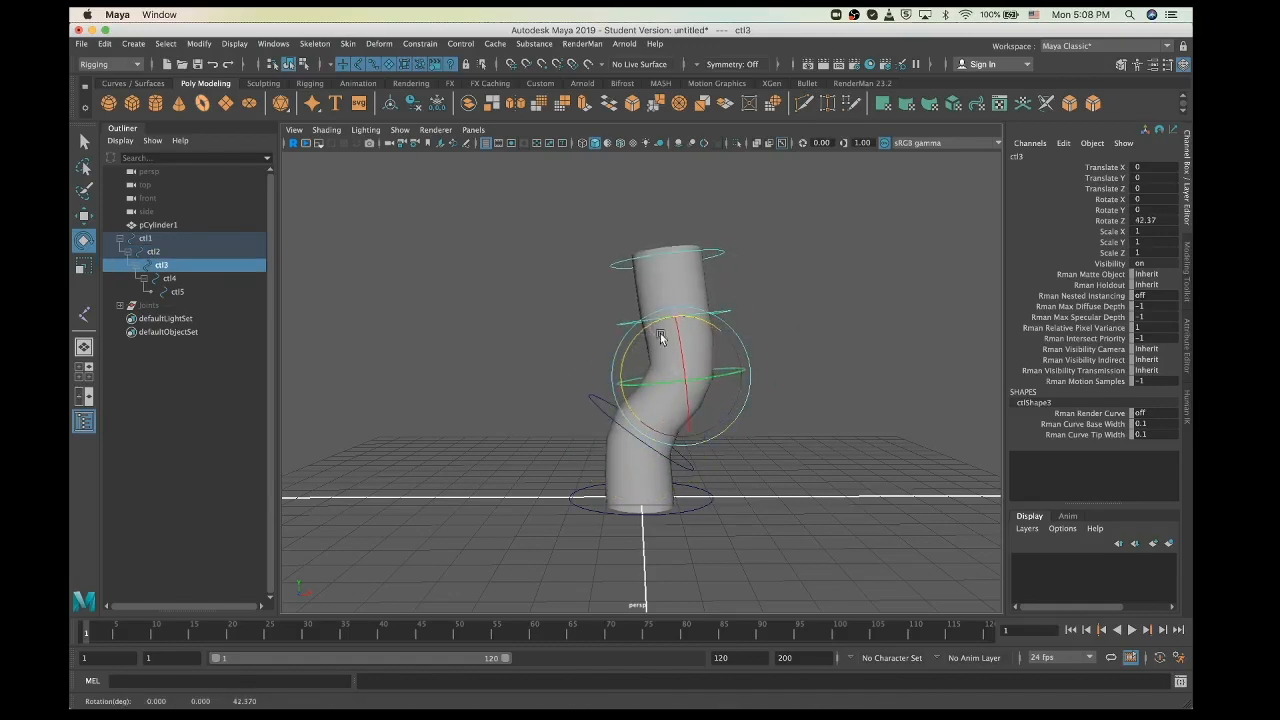
{"action": "left_click", "coordinate": [637, 253]}
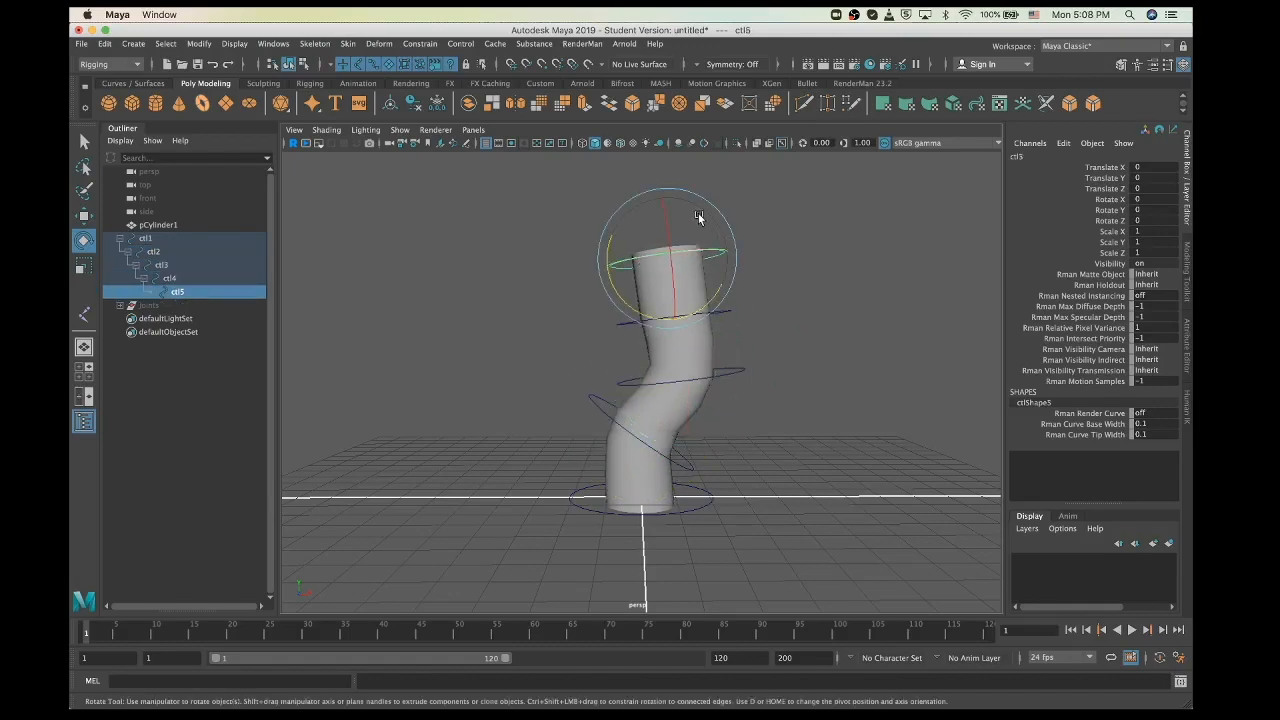
{"action": "left_click_drag", "start_coordinate": [712, 206], "coordinate": [749, 286]}
{"action": "left_click", "coordinate": [829, 366]}
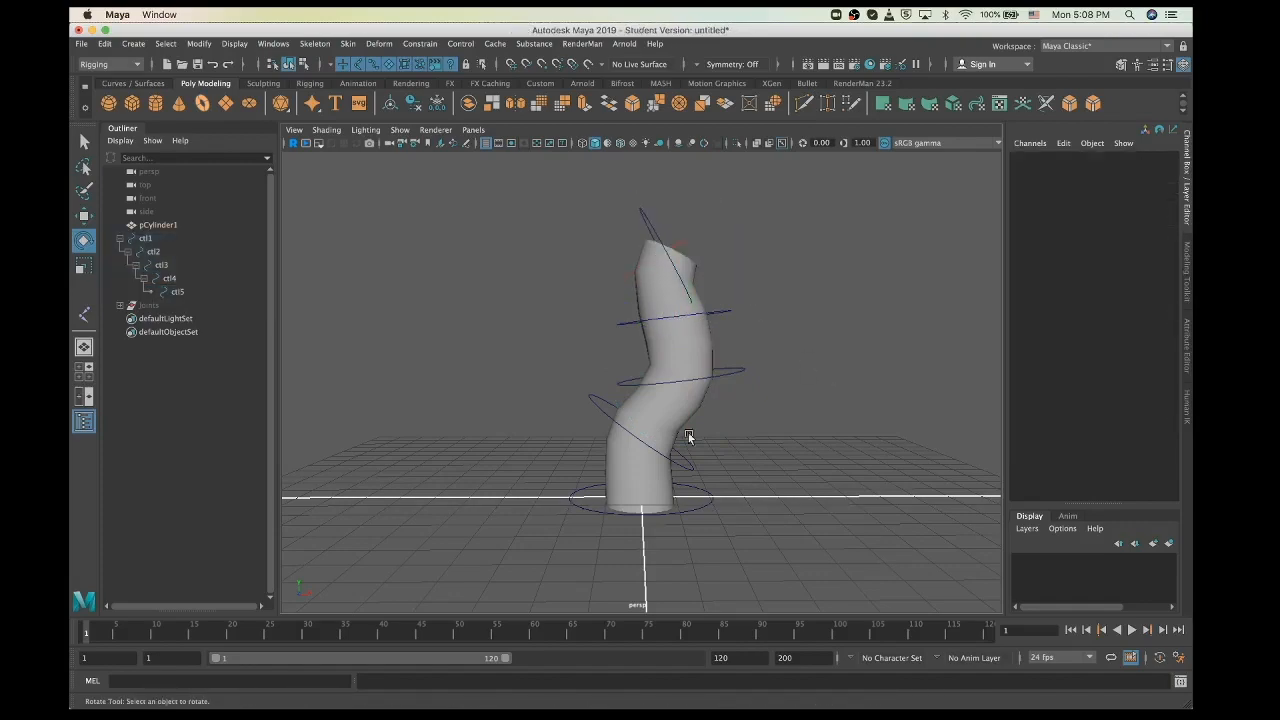
Undo the test rotations of ctl5, ctl3 and ctl2 and clear the selection
{"action": "key", "text": "z"}
{"action": "key", "text": "z"}
{"action": "key", "text": "z"}
{"action": "key", "text": "z"}
{"action": "key", "text": "z"}
{"action": "key", "text": "z"}
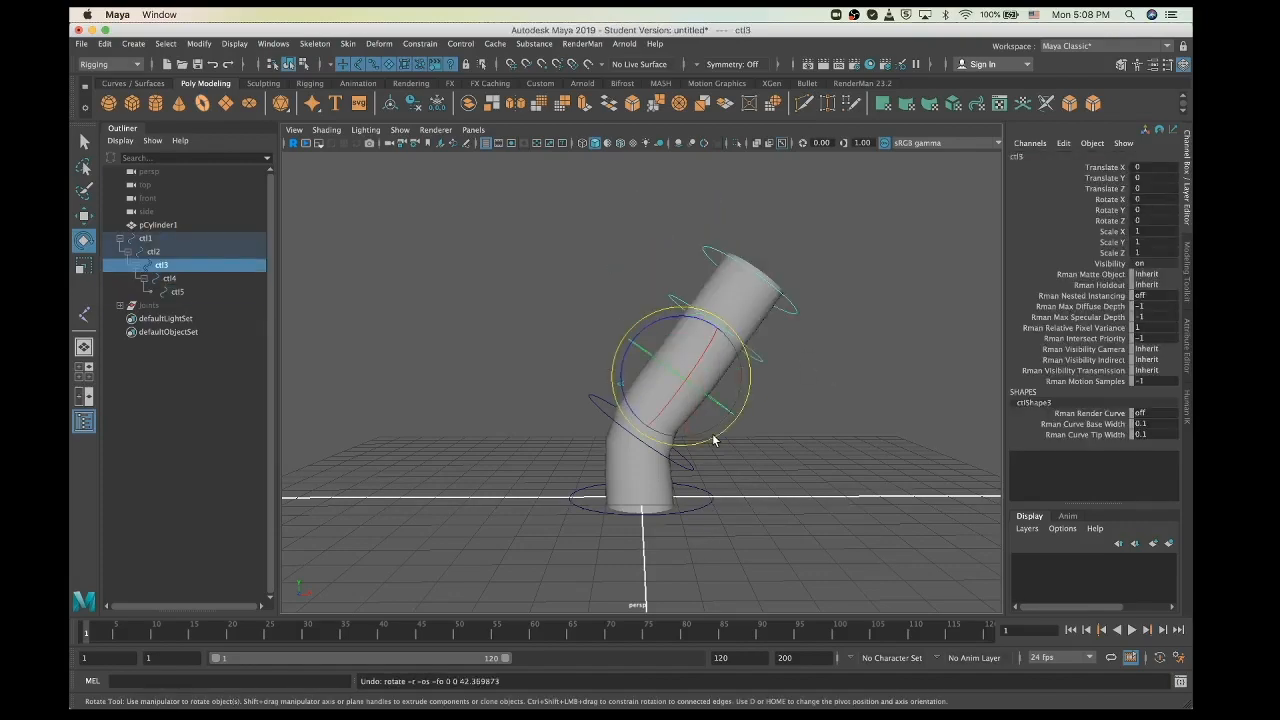
{"action": "key", "text": "z"}
{"action": "left_click", "coordinate": [518, 438]}
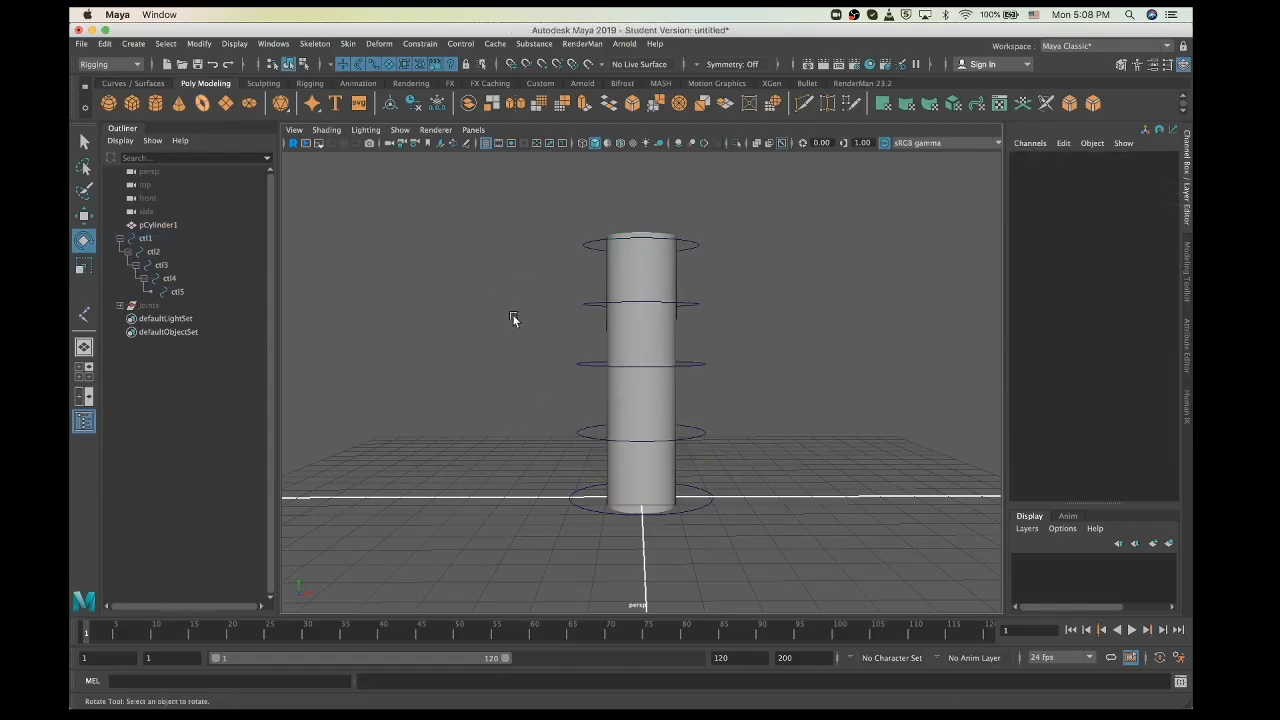
{"action": "left_click_drag", "start_coordinate": [560, 184], "coordinate": [793, 558]}
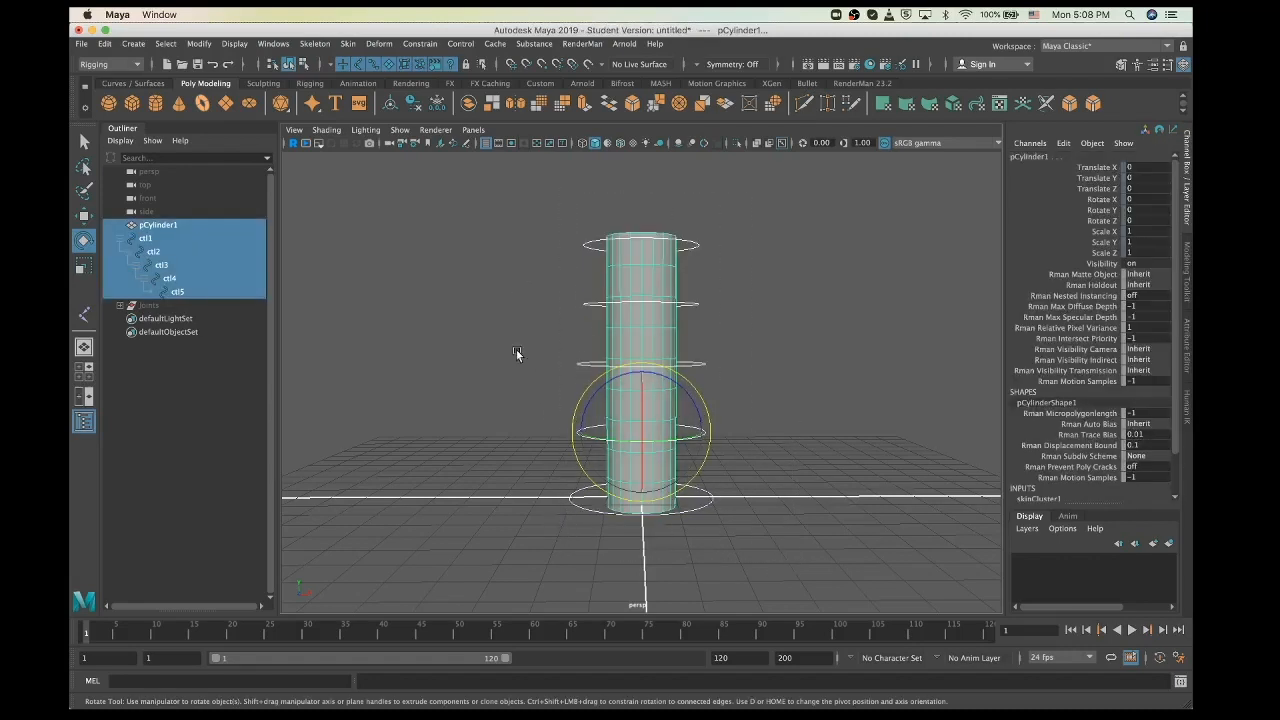
{"action": "left_click", "coordinate": [508, 414]}
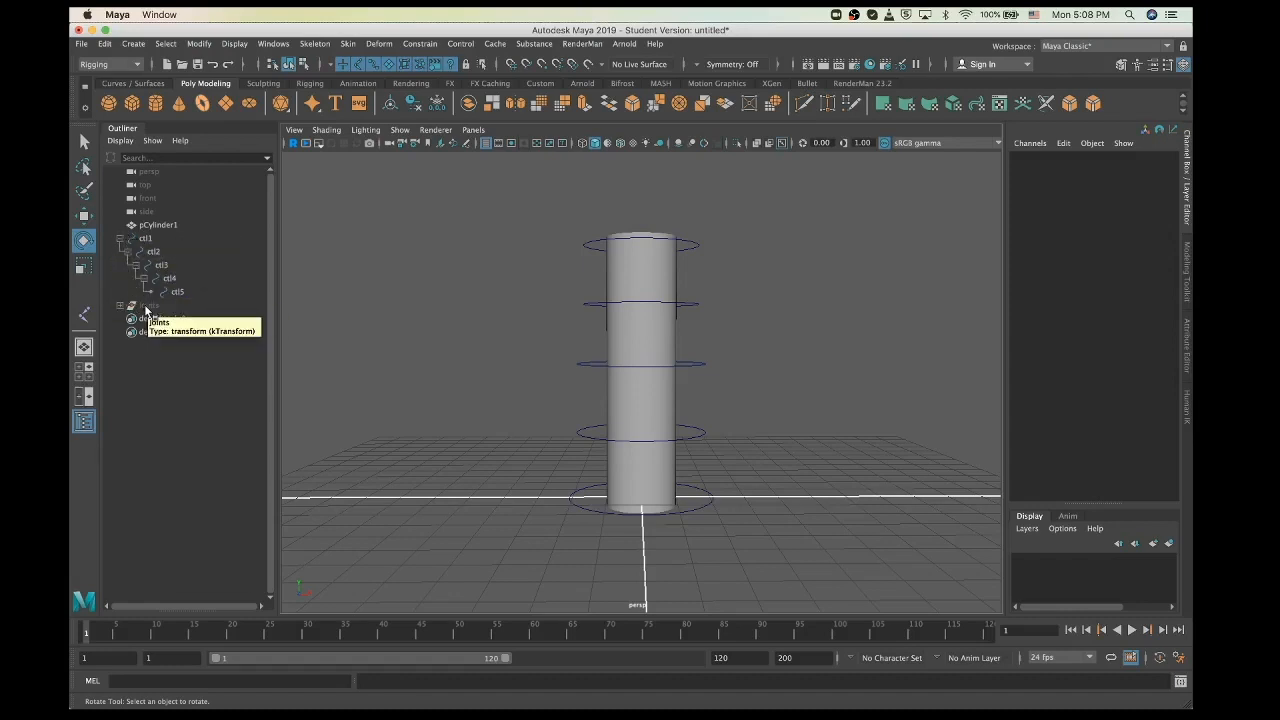
{"action": "left_click", "coordinate": [313, 45]}
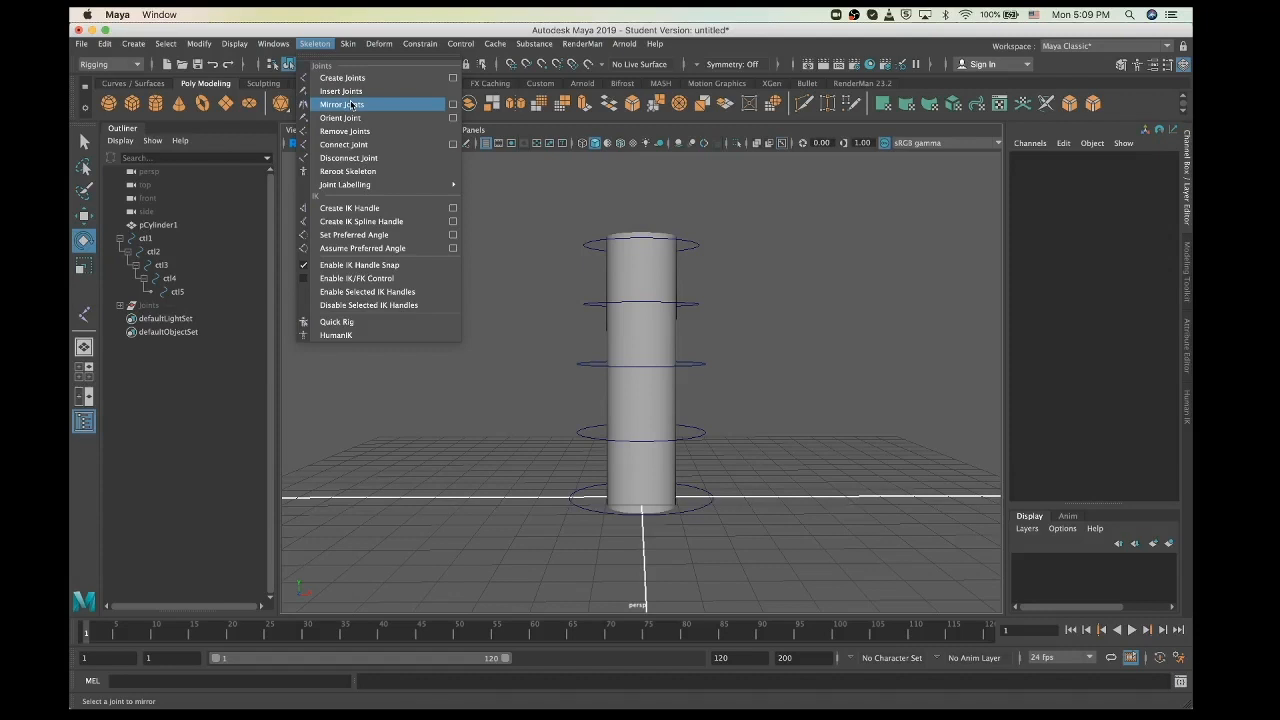
{"action": "left_click", "coordinate": [530, 360]}
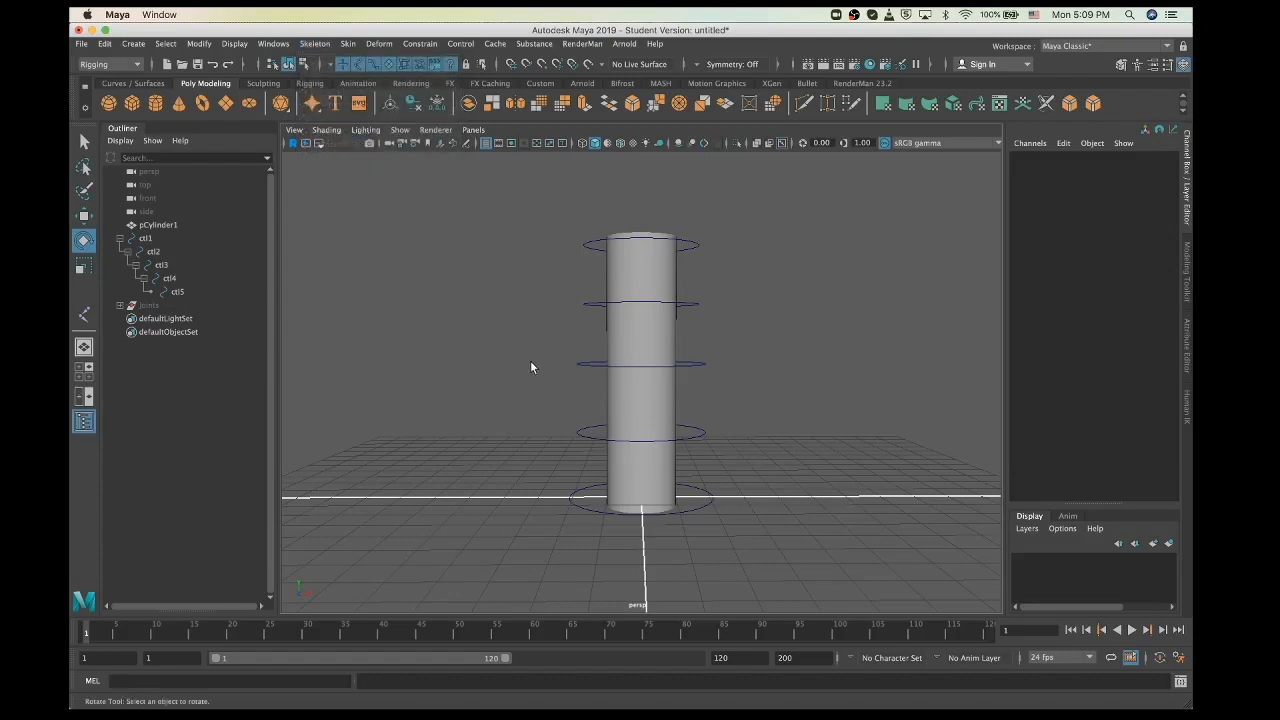